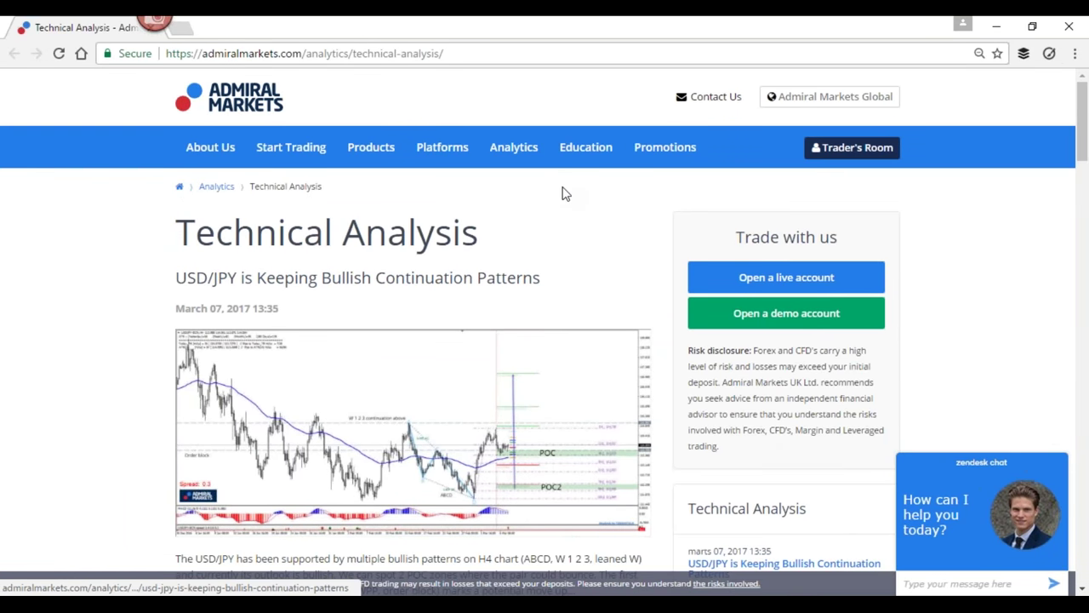
Open the Forex Calendar from the Analytics section in a new browser tab and switch to that tab.
{"action": "mouse_move", "coordinate": [533, 162]}
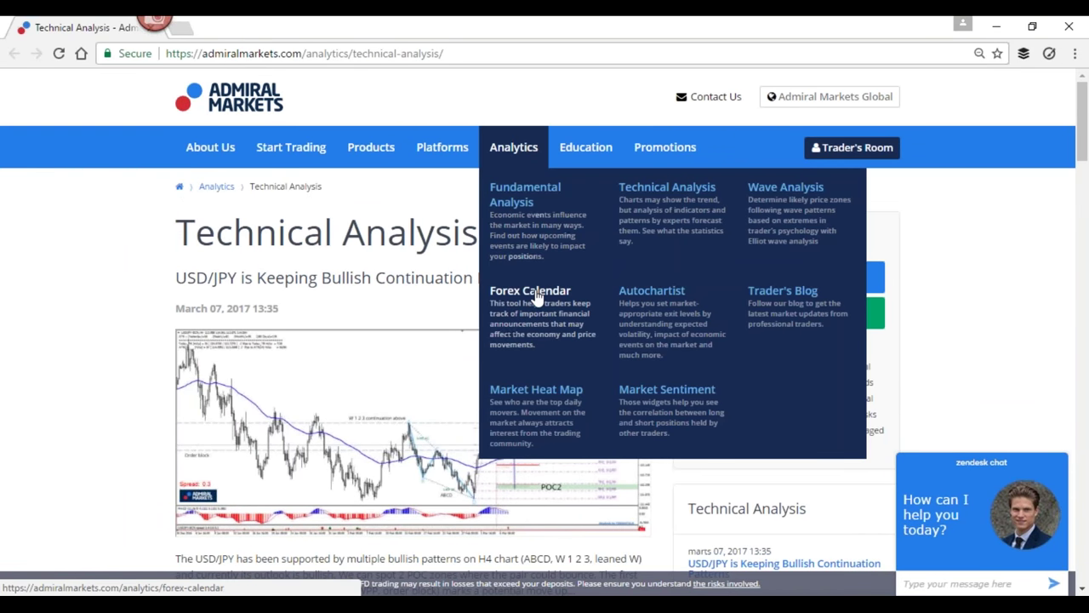
{"action": "right_click", "coordinate": [534, 290]}
{"action": "left_click", "coordinate": [555, 304]}
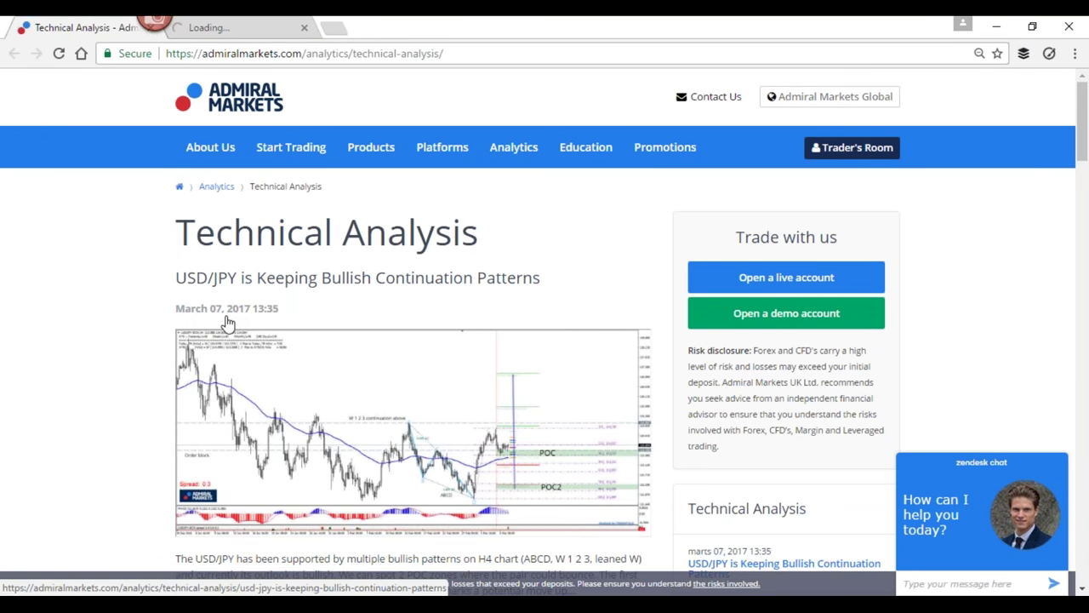
{"action": "mouse_move", "coordinate": [514, 146]}
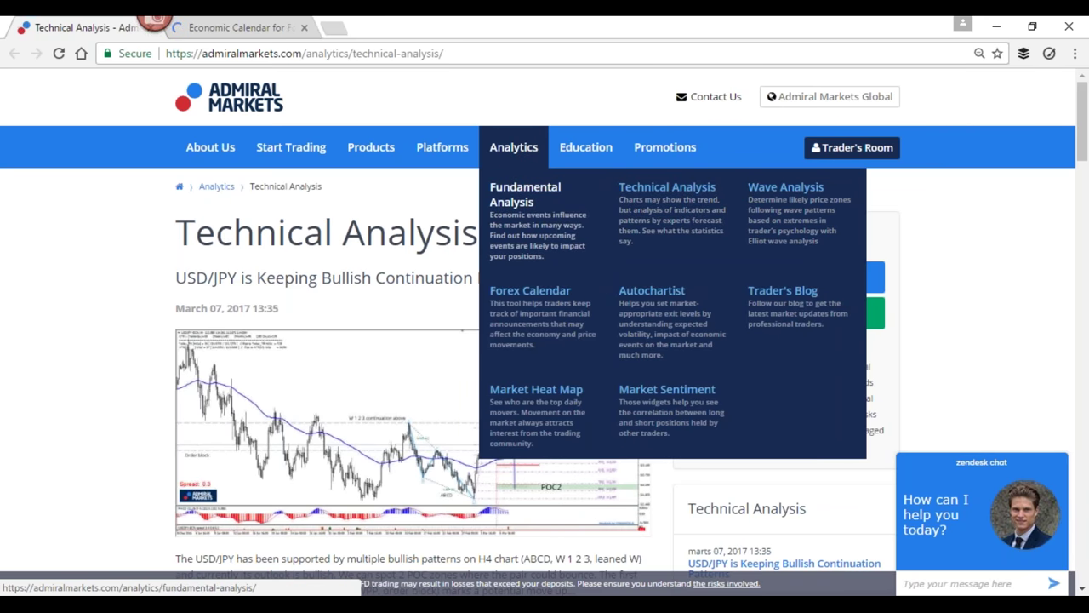
{"action": "left_click", "coordinate": [257, 32]}
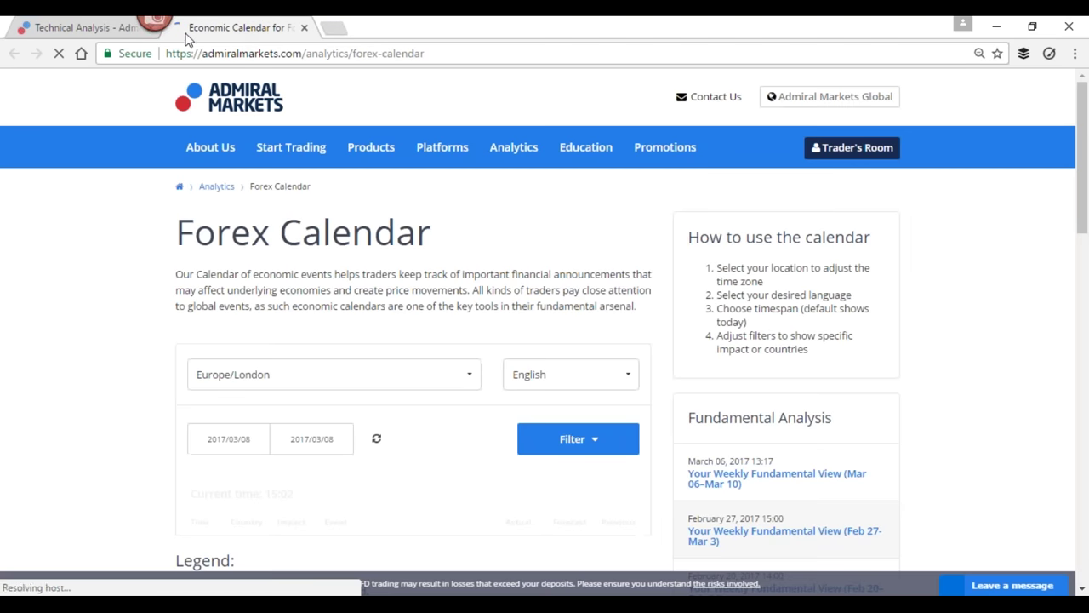
Review the day's economic events and their impact ratings in the Forex Calendar for 8 March, down to the legend.
{"action": "scroll", "coordinate": [417, 500], "scroll_direction": "down", "scroll_amount": 3}
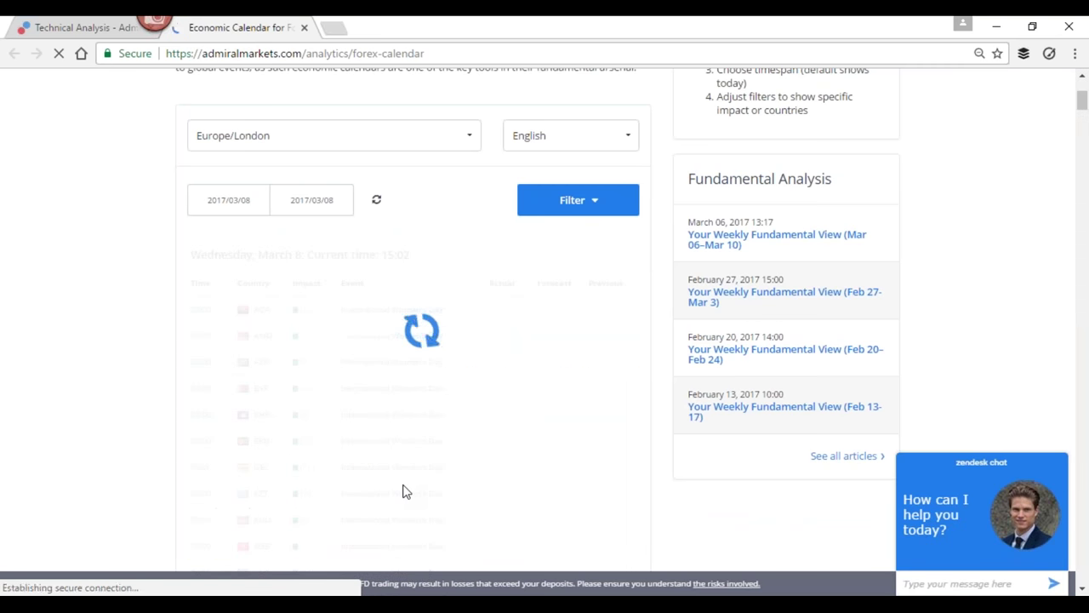
{"action": "scroll", "coordinate": [403, 492], "scroll_direction": "down", "scroll_amount": 8}
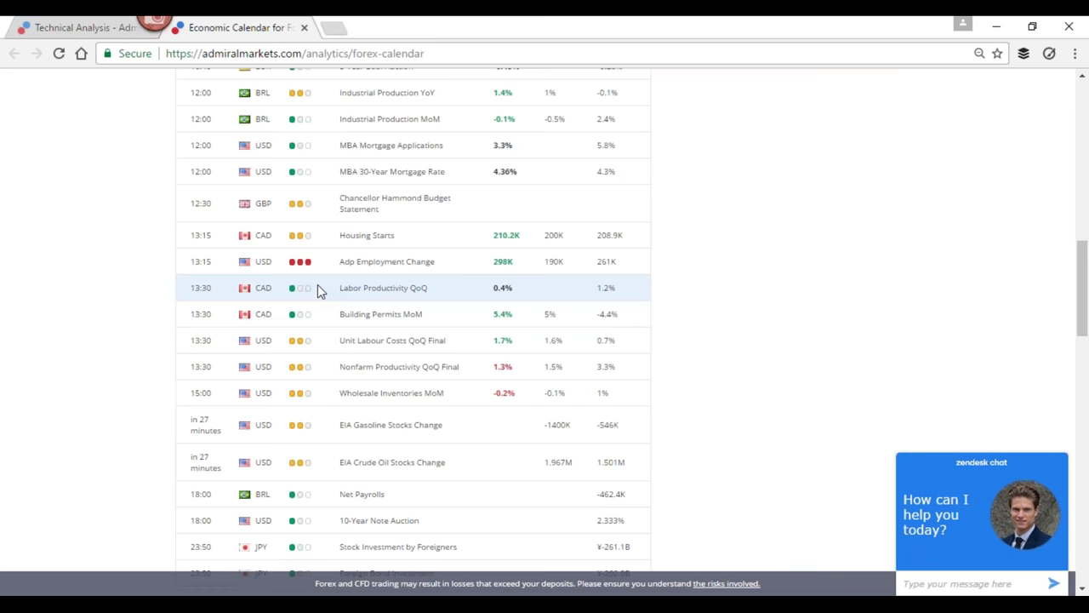
{"action": "scroll", "coordinate": [500, 284], "scroll_direction": "down", "scroll_amount": 1}
{"action": "scroll", "coordinate": [501, 284], "scroll_direction": "down", "scroll_amount": 3}
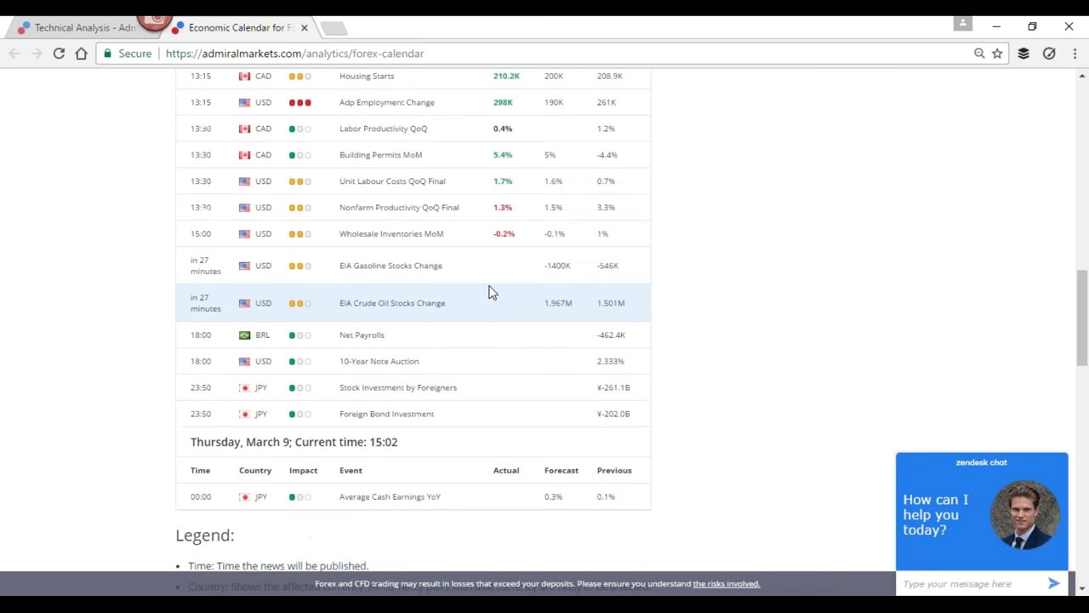
{"action": "scroll", "coordinate": [480, 289], "scroll_direction": "down", "scroll_amount": 2}
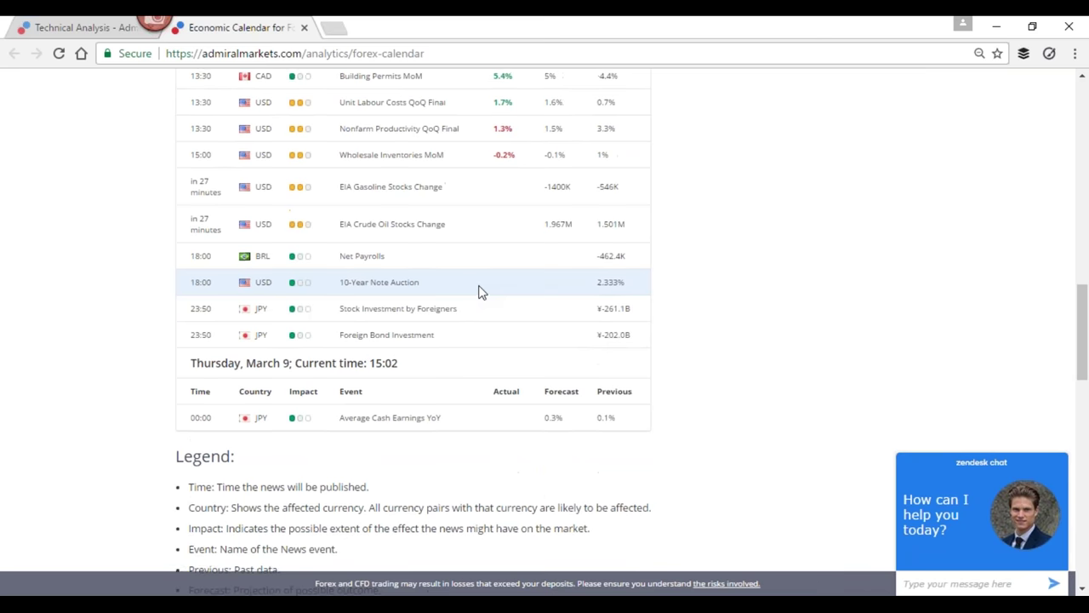
{"action": "scroll", "coordinate": [505, 410], "scroll_direction": "up", "scroll_amount": 2}
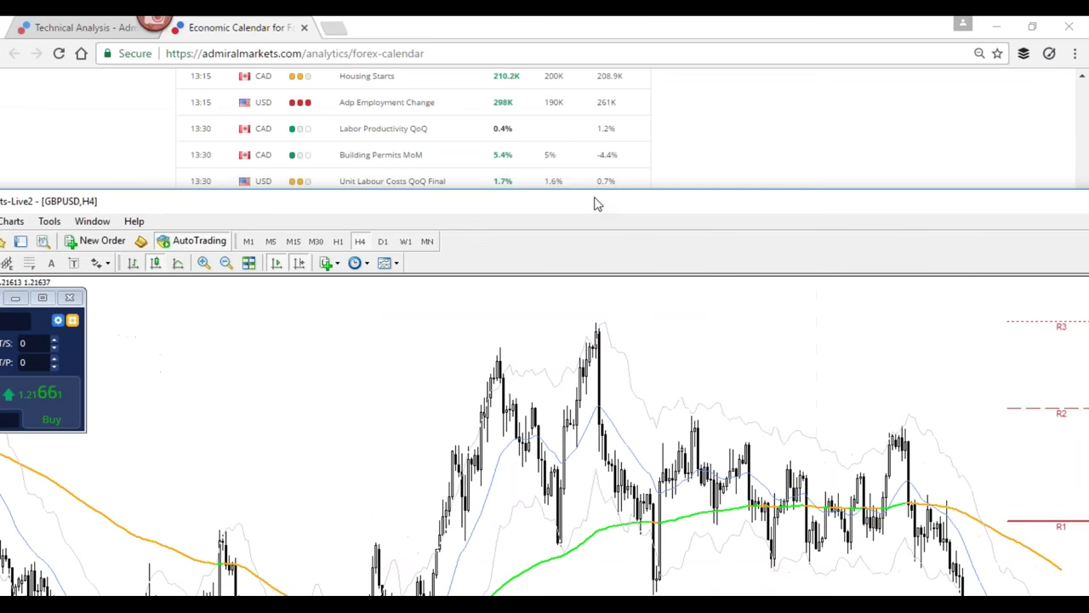
Switch to the MetaTrader window, maximize it and show the GBPUSD chart on the H1 timeframe with enlarged candles.
{"action": "double_click", "coordinate": [596, 202]}
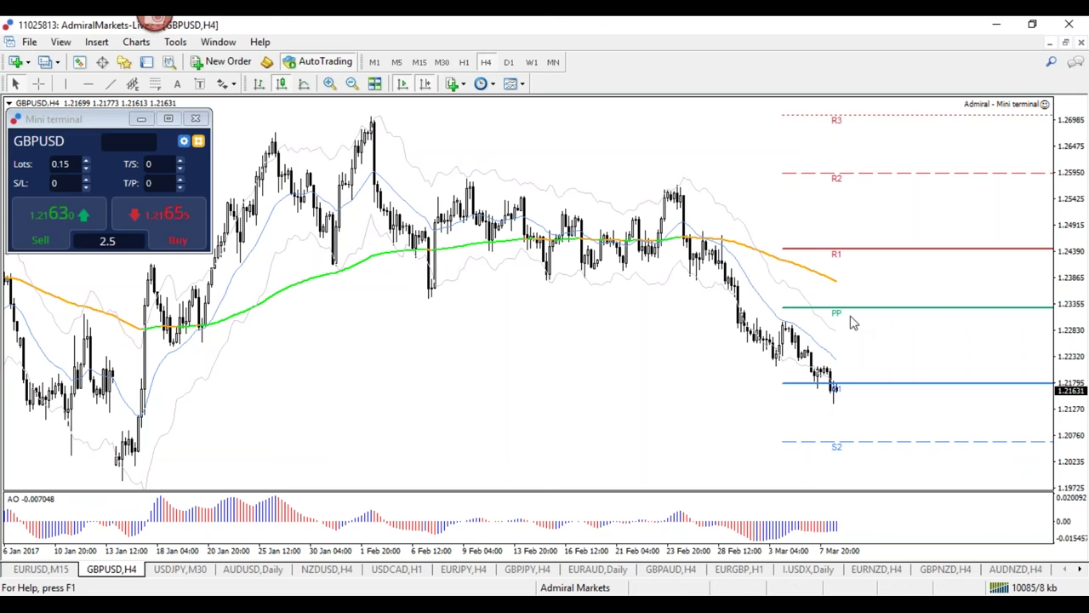
{"action": "left_click", "coordinate": [464, 61]}
{"action": "key", "text": "plus"}
{"action": "key", "text": "plus"}
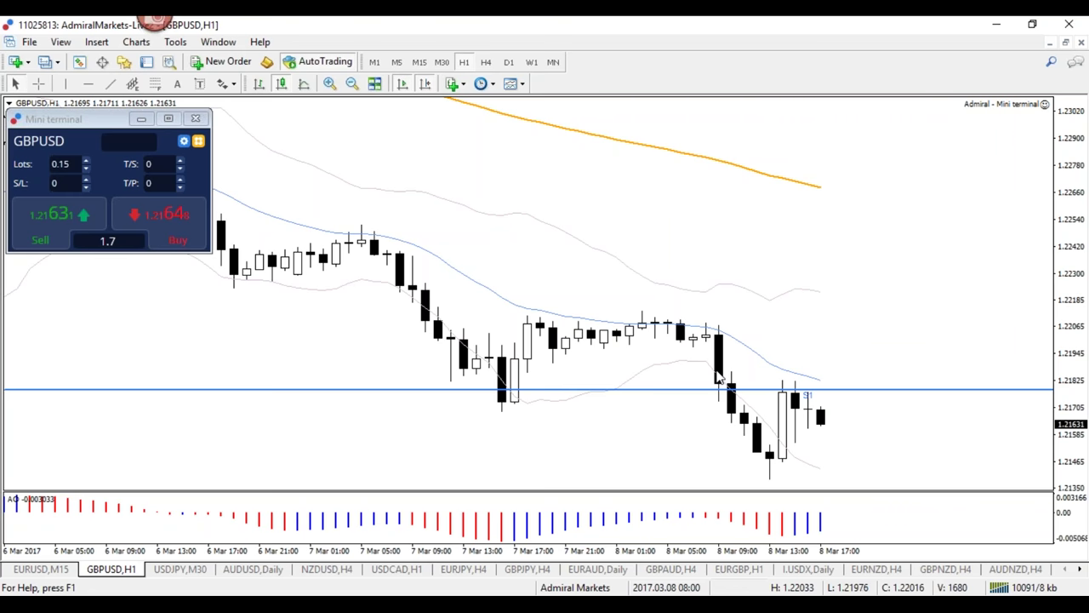
Trace the 8 March drop with the crosshair, circle the sideways range before it in red, and erase the marking.
{"action": "middle_click", "coordinate": [669, 365]}
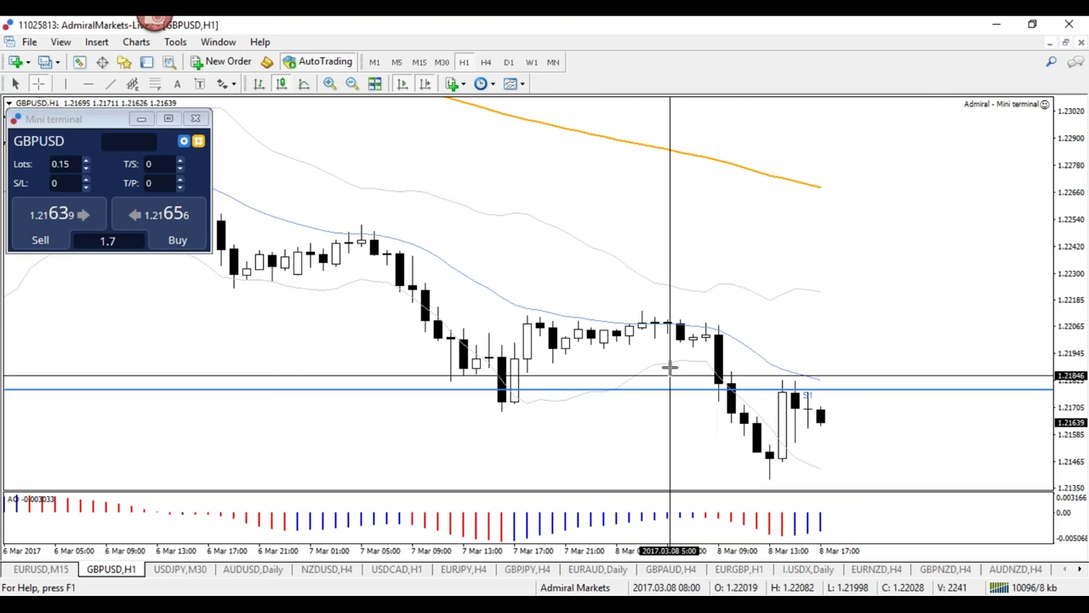
{"action": "left_click_drag", "start_coordinate": [721, 352], "coordinate": [776, 479]}
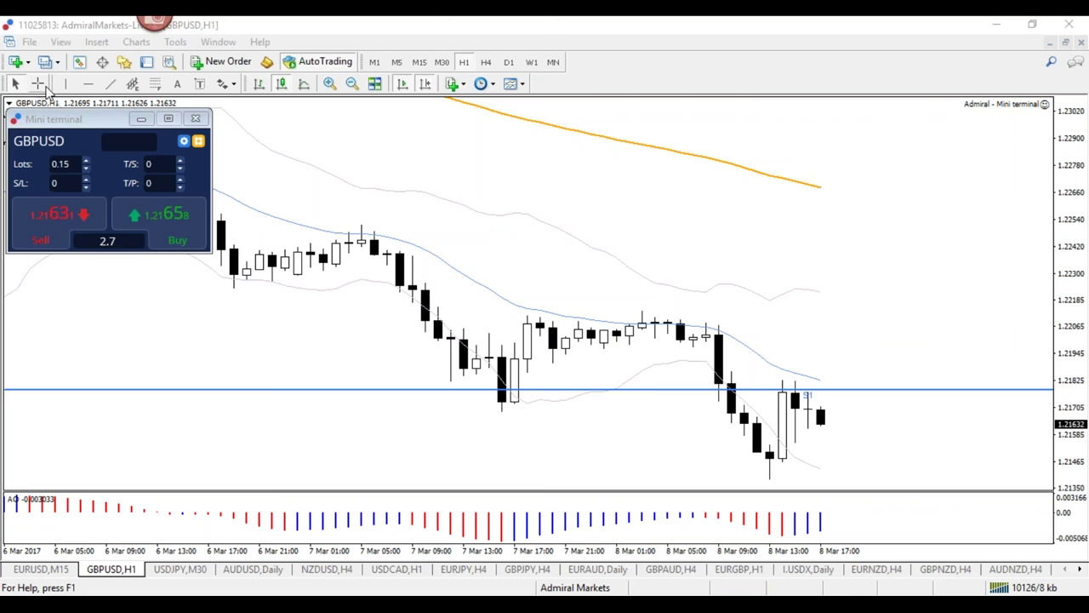
{"action": "left_click", "coordinate": [38, 83]}
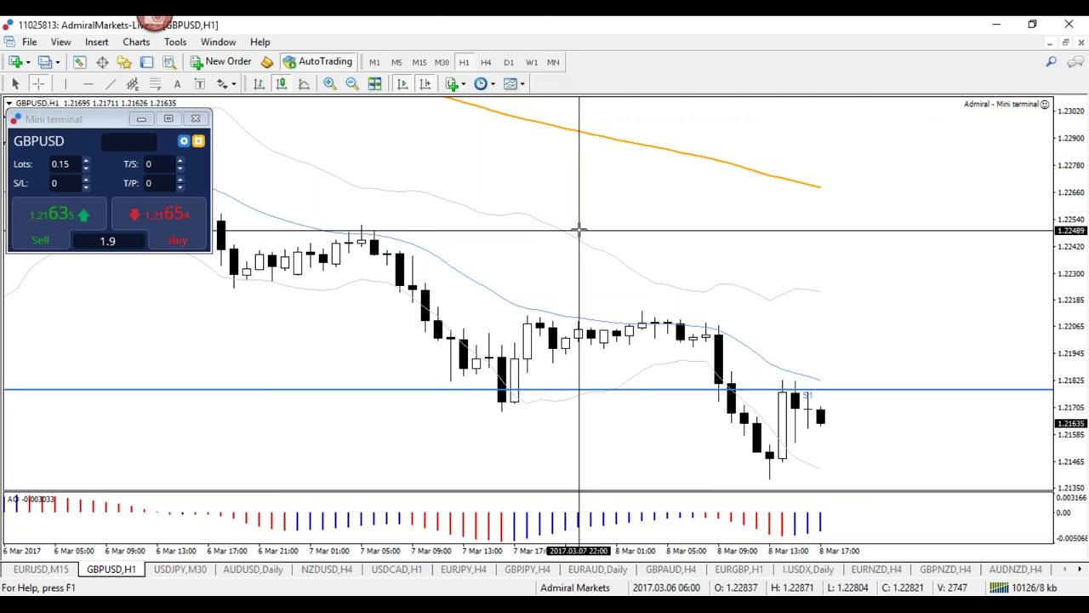
{"action": "mouse_move", "coordinate": [554, 316]}
{"action": "left_mouse_down"}
{"action": "mouse_move", "coordinate": [736, 353]}
{"action": "mouse_move", "coordinate": [551, 316]}
{"action": "left_mouse_up"}
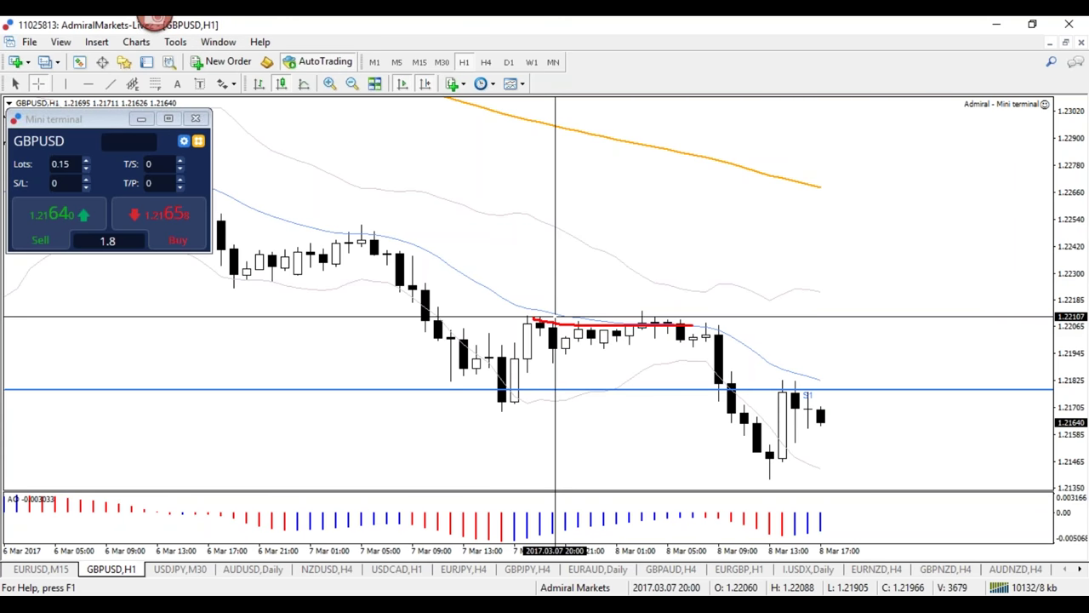
{"action": "mouse_move", "coordinate": [699, 324]}
{"action": "left_mouse_down"}
{"action": "mouse_move", "coordinate": [739, 321]}
{"action": "mouse_move", "coordinate": [479, 344]}
{"action": "mouse_move", "coordinate": [684, 384]}
{"action": "mouse_move", "coordinate": [691, 301]}
{"action": "left_mouse_up"}
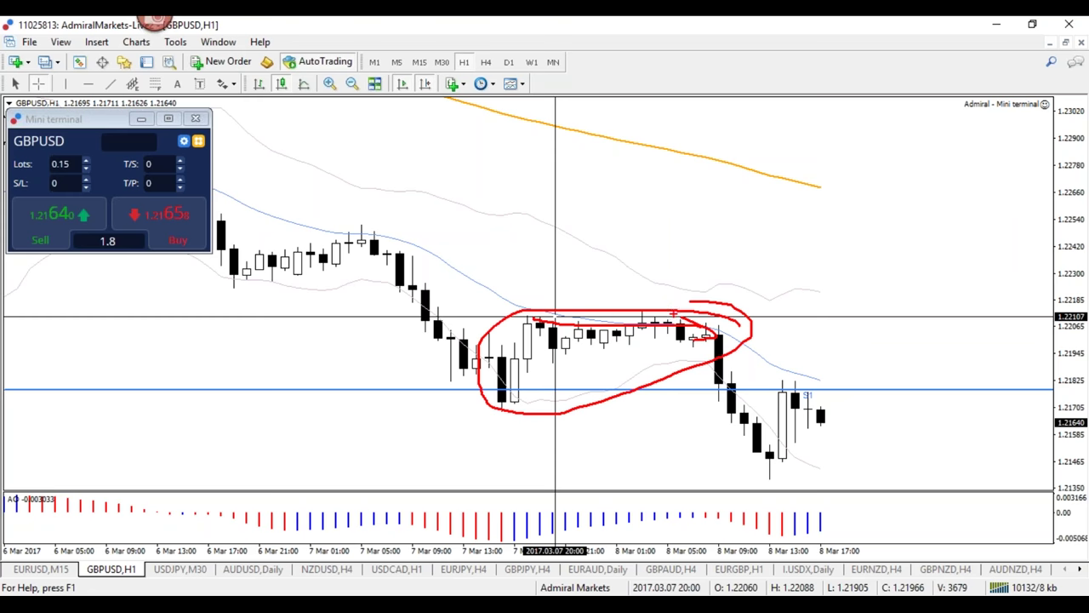
{"action": "key", "text": "e"}
Outline the sideways range again with a rising line beneath it, mark the latest candles near S1, and erase the markings.
{"action": "mouse_move", "coordinate": [677, 316]}
{"action": "left_mouse_down"}
{"action": "mouse_move", "coordinate": [622, 374]}
{"action": "mouse_move", "coordinate": [676, 318]}
{"action": "left_mouse_up"}
{"action": "left_click_drag", "start_coordinate": [737, 294], "coordinate": [298, 457]}
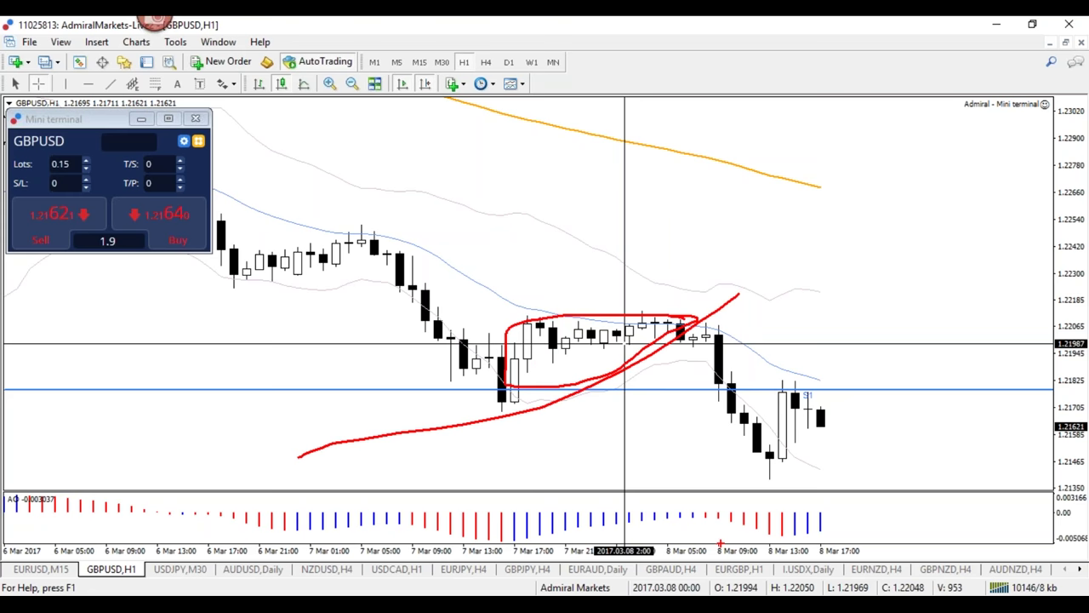
{"action": "key", "text": "e"}
{"action": "mouse_move", "coordinate": [834, 393]}
{"action": "left_mouse_down"}
{"action": "mouse_move", "coordinate": [768, 384]}
{"action": "mouse_move", "coordinate": [846, 394]}
{"action": "mouse_move", "coordinate": [827, 385]}
{"action": "mouse_move", "coordinate": [771, 456]}
{"action": "mouse_move", "coordinate": [791, 468]}
{"action": "mouse_move", "coordinate": [784, 385]}
{"action": "left_mouse_up"}
{"action": "key", "text": "e"}
{"action": "key", "text": "e"}
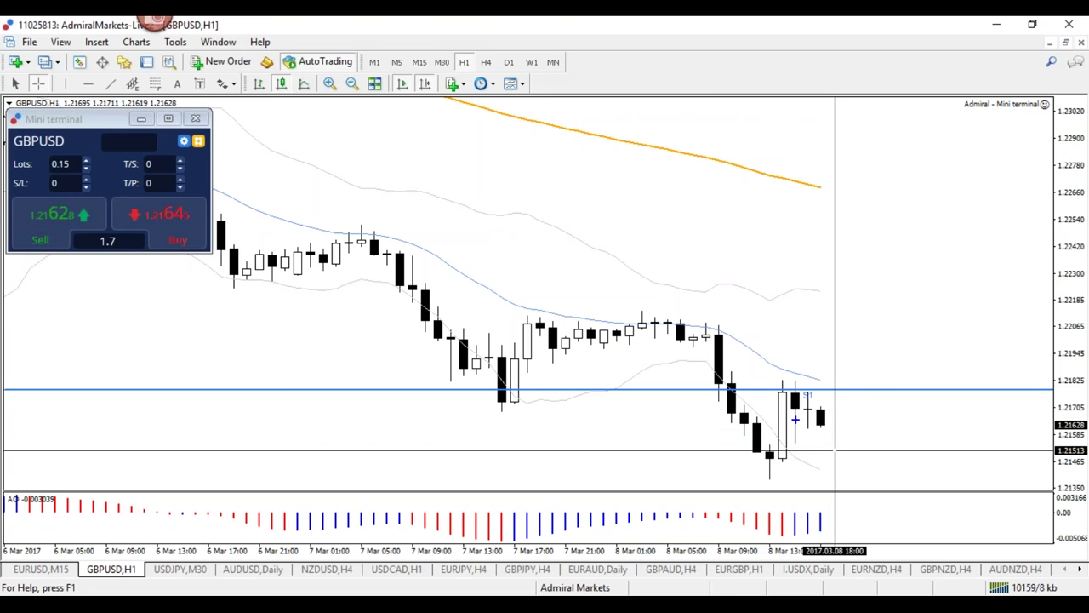
Draw a red line along S1 and an arrow down past the recent low on the GBPUSD chart, and clear the drawing.
{"action": "key", "text": "r"}
{"action": "left_click_drag", "start_coordinate": [708, 397], "coordinate": [894, 392]}
{"action": "mouse_move", "coordinate": [823, 400]}
{"action": "left_mouse_down"}
{"action": "mouse_move", "coordinate": [844, 473]}
{"action": "mouse_move", "coordinate": [880, 462]}
{"action": "mouse_move", "coordinate": [797, 460]}
{"action": "left_mouse_up"}
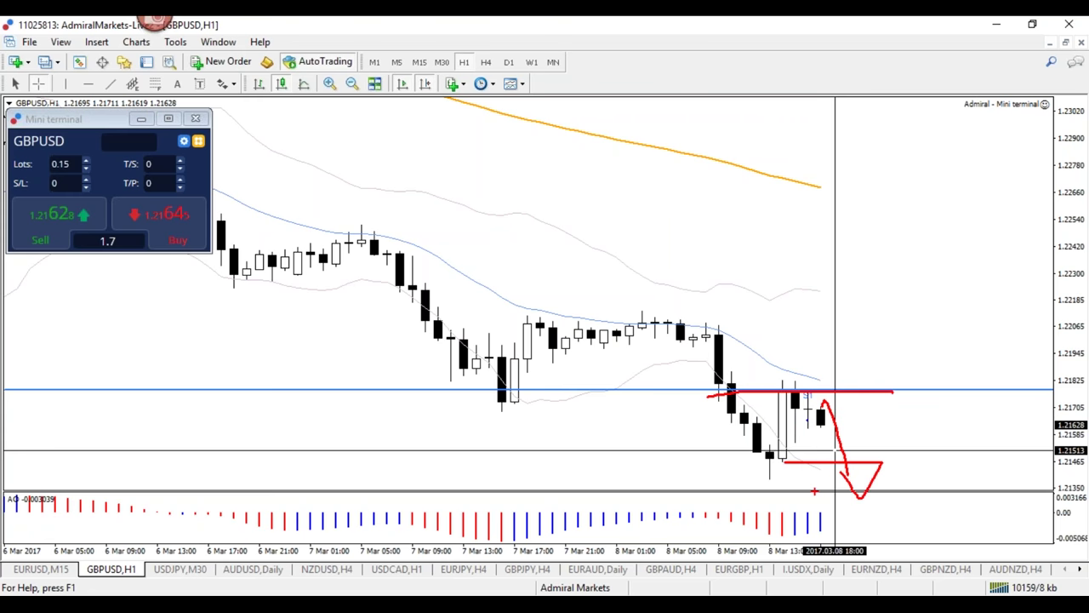
{"action": "key", "text": "Escape"}
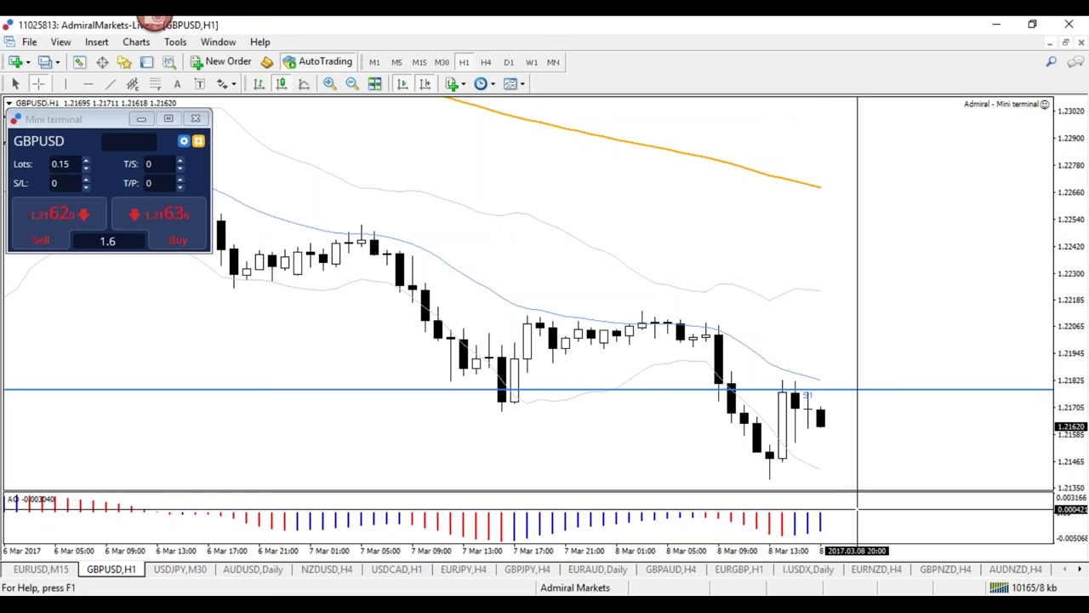
Examine the wider H1 downtrend since late February and return to the close-up of the latest candles.
{"action": "key", "text": "minus"}
{"action": "key", "text": "minus"}
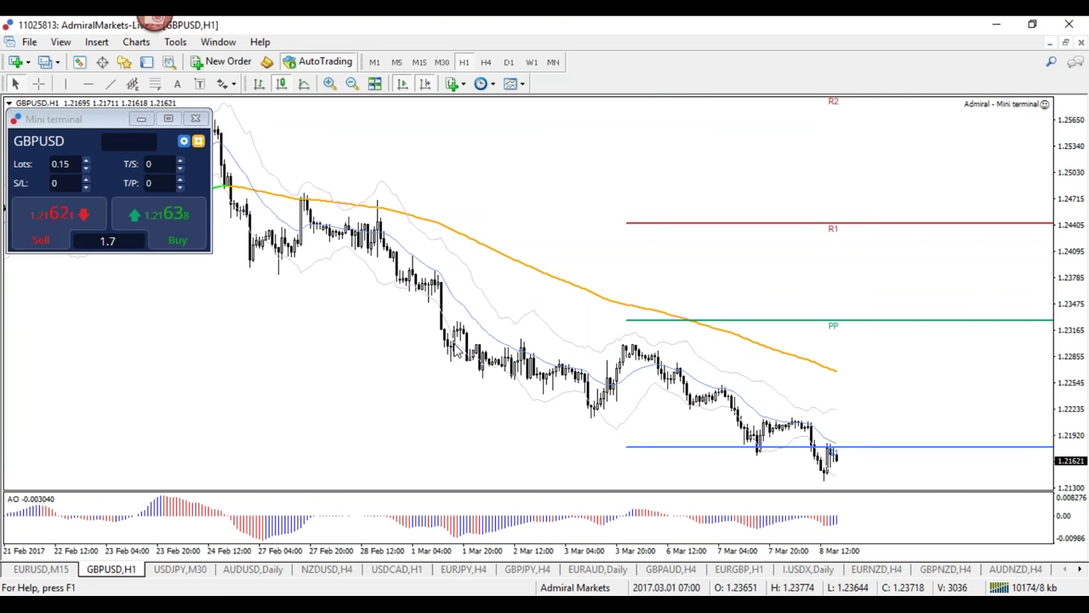
{"action": "mouse_move", "coordinate": [455, 351]}
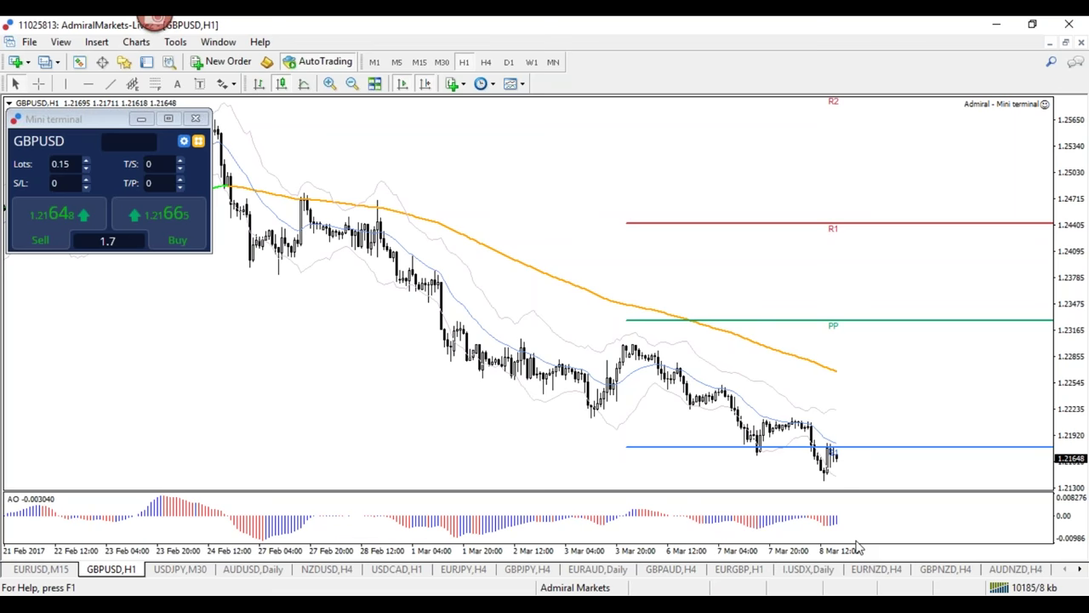
{"action": "key", "text": "plus"}
{"action": "key", "text": "plus"}
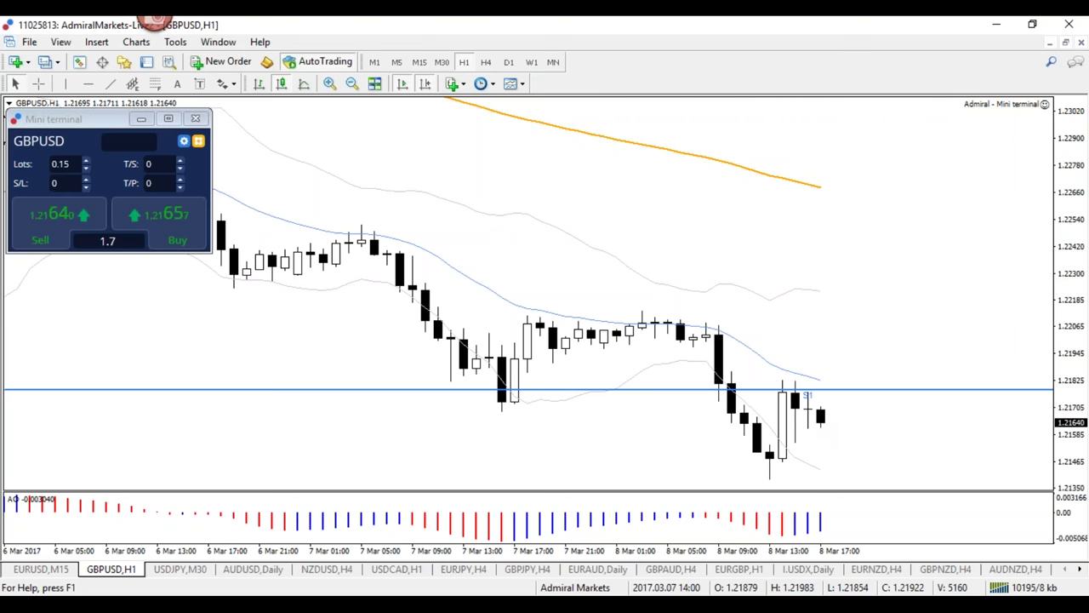
Examine the GBPUSD price swings and pivot levels on the H4 timeframe.
{"action": "left_click", "coordinate": [486, 61]}
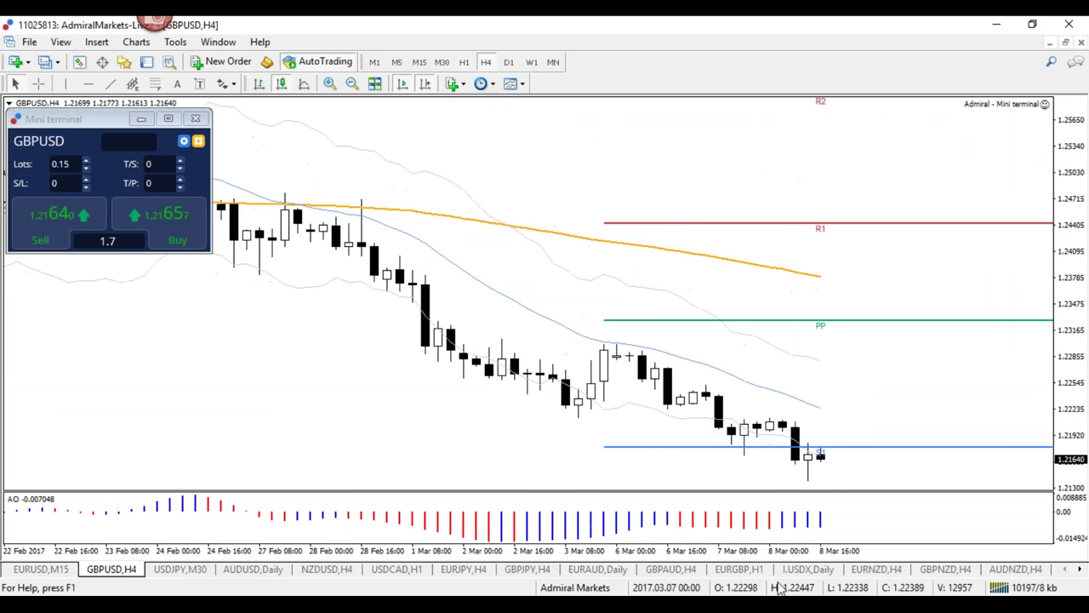
{"action": "key", "text": "minus"}
{"action": "key", "text": "minus"}
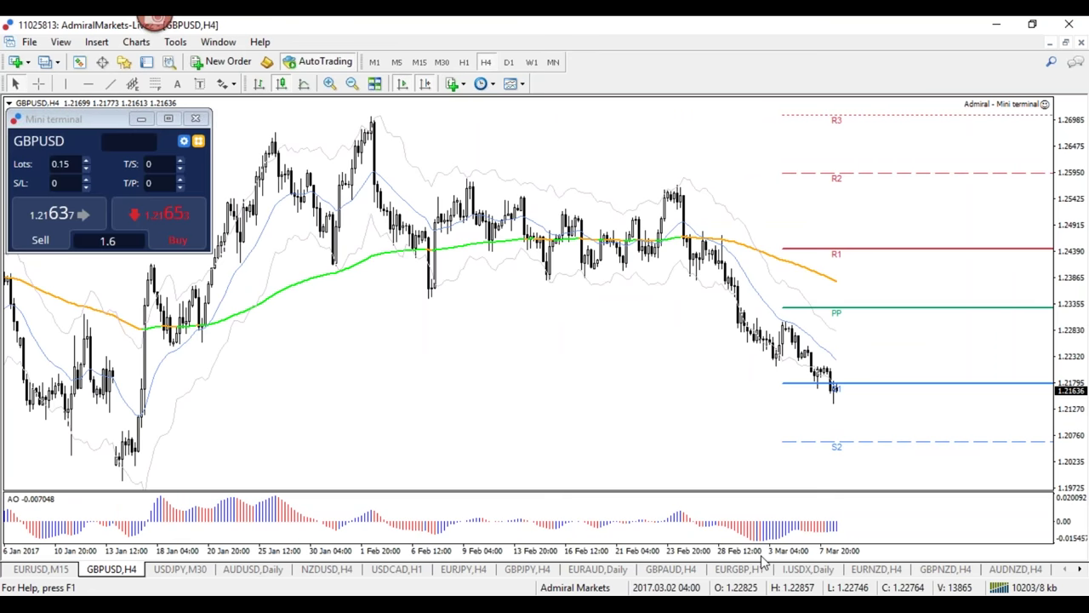
{"action": "key", "text": "plus"}
{"action": "left_click_drag", "start_coordinate": [681, 389], "coordinate": [822, 473]}
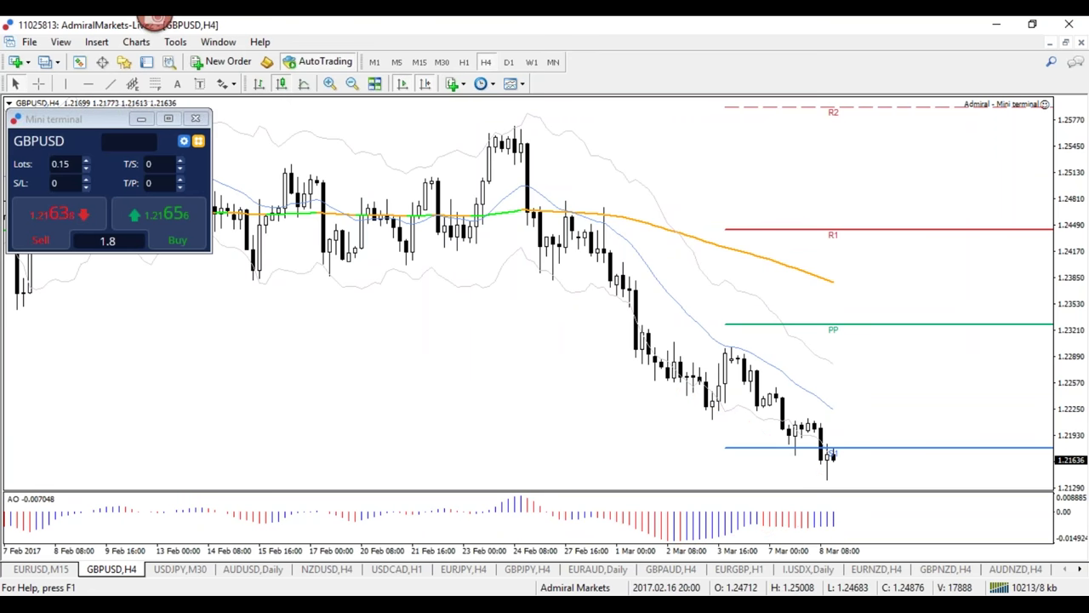
Check the GBPUSD chart on the daily timeframe and return it to H1.
{"action": "left_click", "coordinate": [508, 63]}
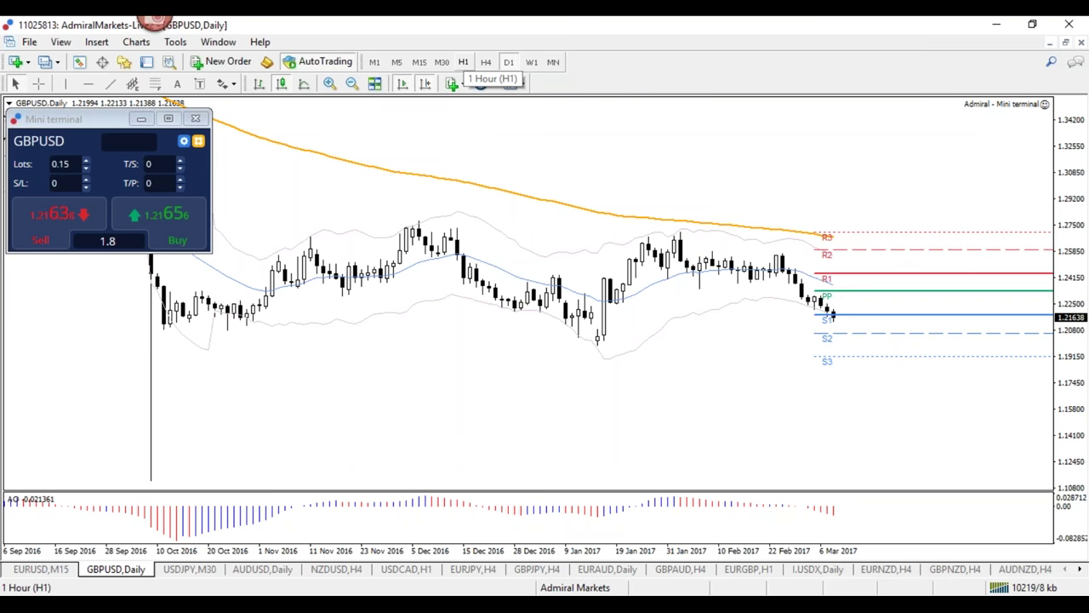
{"action": "left_click", "coordinate": [465, 65]}
{"action": "left_click", "coordinate": [463, 66]}
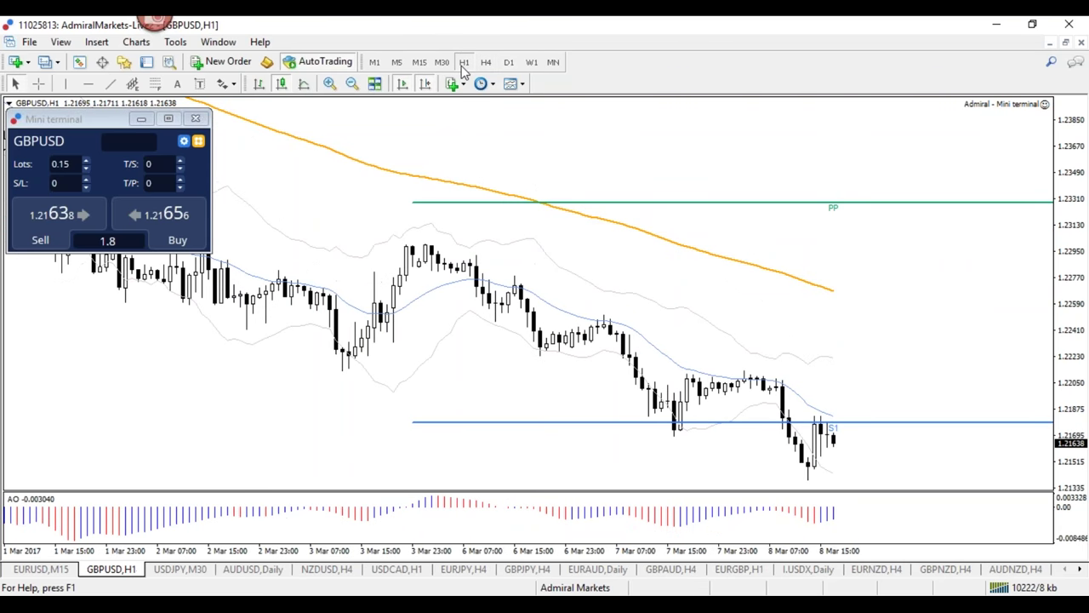
Set the GBPUSD chart to M15, sketch a red zone at S1 with an arrow down past the recent low, and clear it.
{"action": "left_click", "coordinate": [419, 64]}
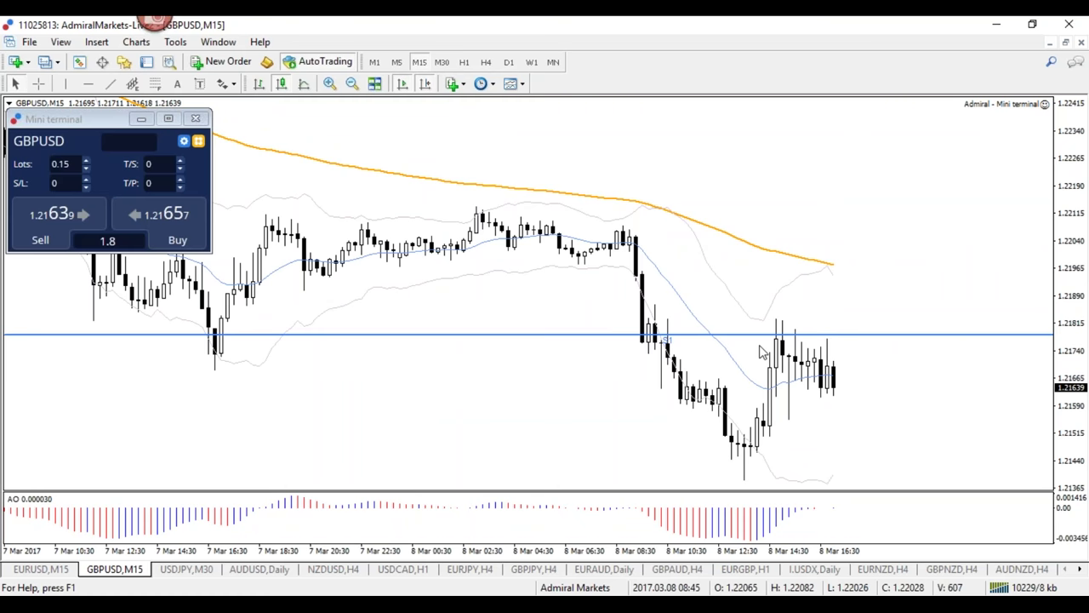
{"action": "key", "text": "minus"}
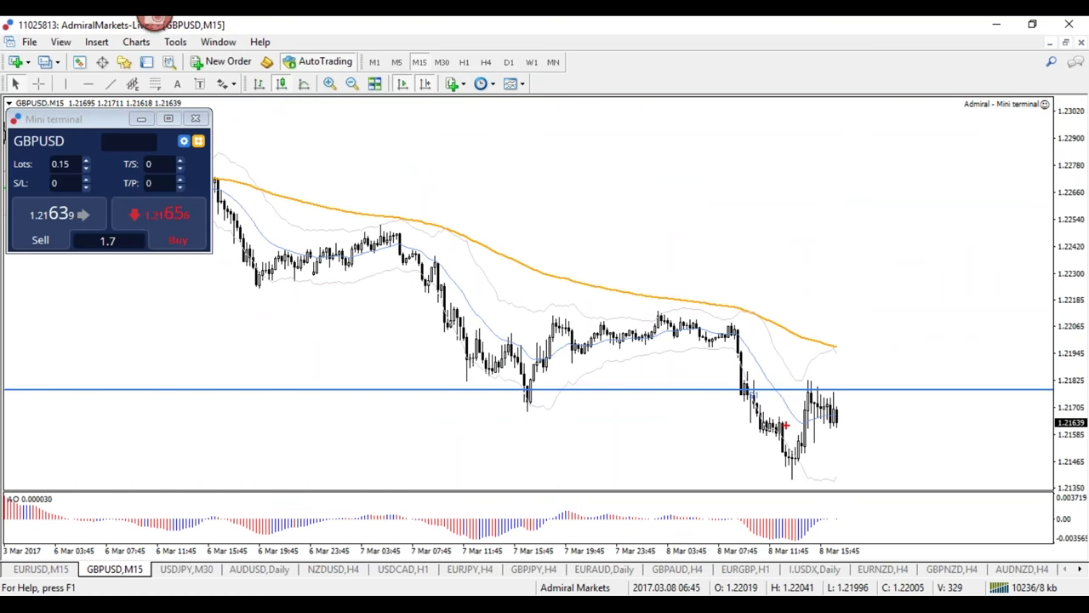
{"action": "mouse_move", "coordinate": [854, 396]}
{"action": "left_mouse_down"}
{"action": "mouse_move", "coordinate": [800, 399]}
{"action": "mouse_move", "coordinate": [860, 393]}
{"action": "mouse_move", "coordinate": [877, 500]}
{"action": "mouse_move", "coordinate": [886, 482]}
{"action": "left_mouse_up"}
{"action": "left_click_drag", "start_coordinate": [848, 477], "coordinate": [869, 477]}
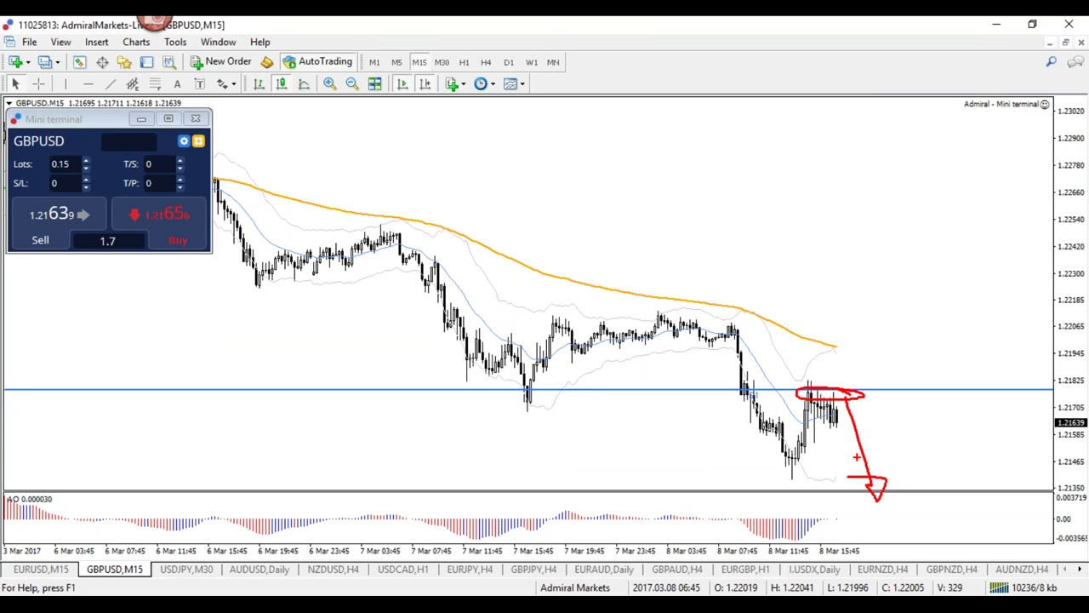
{"action": "key", "text": "Escape"}
Sketch a blue upward correction path from the recent low and red resistance zones above it on the M15 chart, and clear them.
{"action": "key", "text": "plus"}
{"action": "key", "text": "plus"}
{"action": "key", "text": "ctrl+2"}
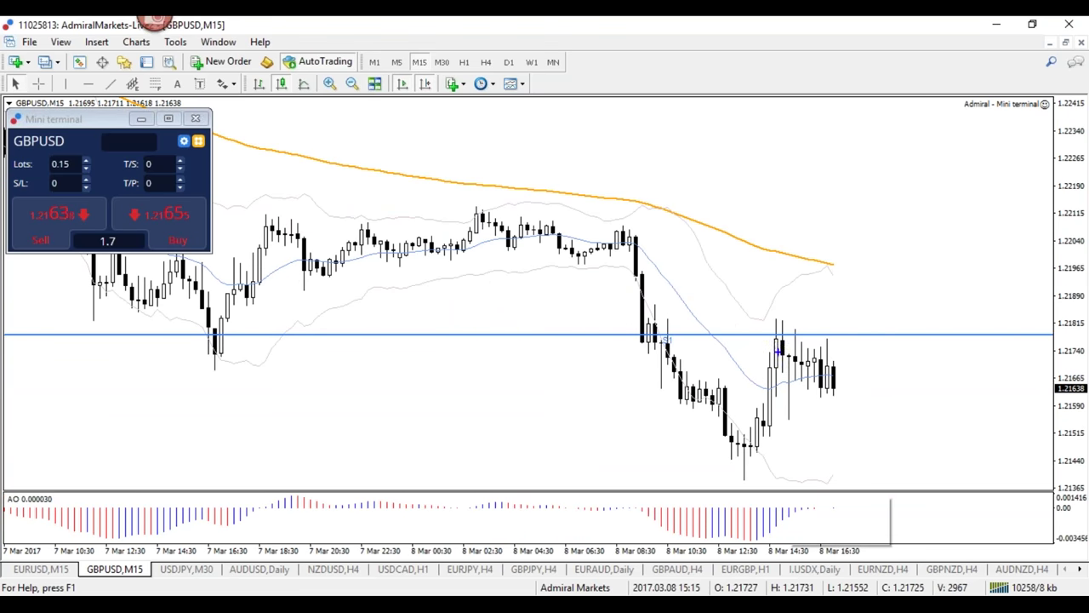
{"action": "mouse_move", "coordinate": [776, 331]}
{"action": "left_mouse_down"}
{"action": "mouse_move", "coordinate": [770, 438]}
{"action": "mouse_move", "coordinate": [790, 337]}
{"action": "left_mouse_up"}
{"action": "mouse_move", "coordinate": [738, 461]}
{"action": "left_mouse_down"}
{"action": "mouse_move", "coordinate": [830, 383]}
{"action": "mouse_move", "coordinate": [897, 290]}
{"action": "mouse_move", "coordinate": [880, 294]}
{"action": "mouse_move", "coordinate": [932, 301]}
{"action": "left_mouse_up"}
{"action": "key", "text": "r"}
{"action": "mouse_move", "coordinate": [929, 251]}
{"action": "left_mouse_down"}
{"action": "mouse_move", "coordinate": [882, 276]}
{"action": "mouse_move", "coordinate": [829, 239]}
{"action": "left_mouse_up"}
{"action": "mouse_move", "coordinate": [625, 229]}
{"action": "left_mouse_down"}
{"action": "mouse_move", "coordinate": [628, 240]}
{"action": "mouse_move", "coordinate": [638, 221]}
{"action": "left_mouse_up"}
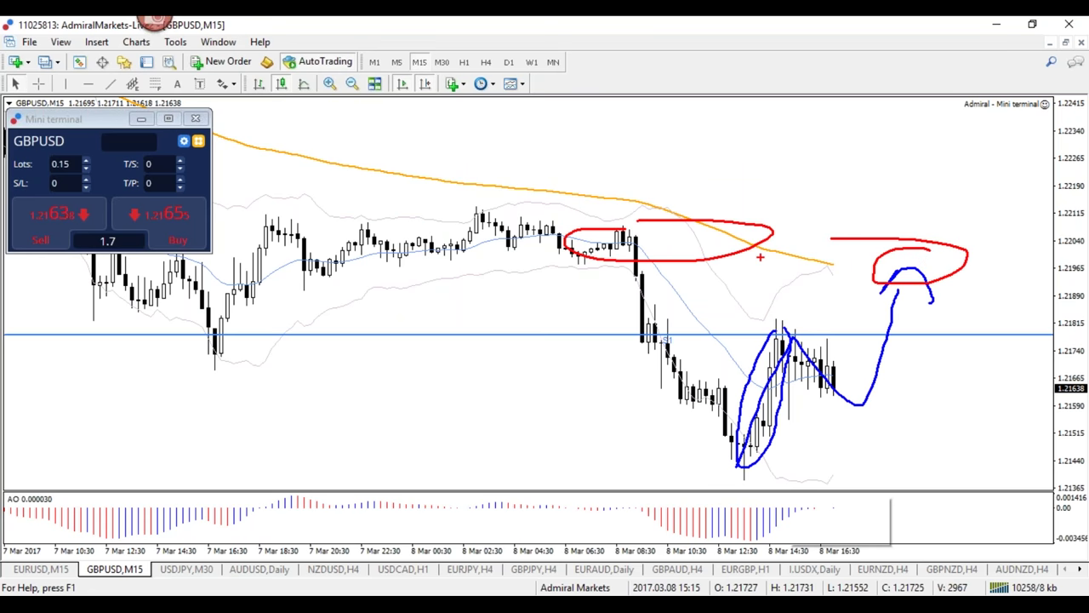
{"action": "key", "text": "Escape"}
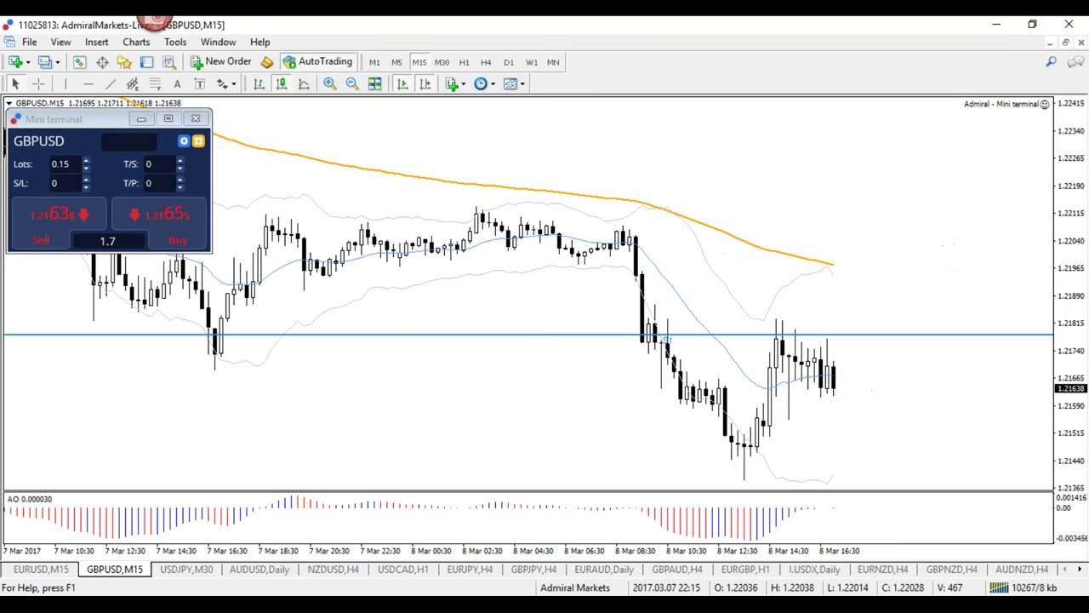
Return the GBPUSD chart to the H1 timeframe.
{"action": "left_click", "coordinate": [464, 63]}
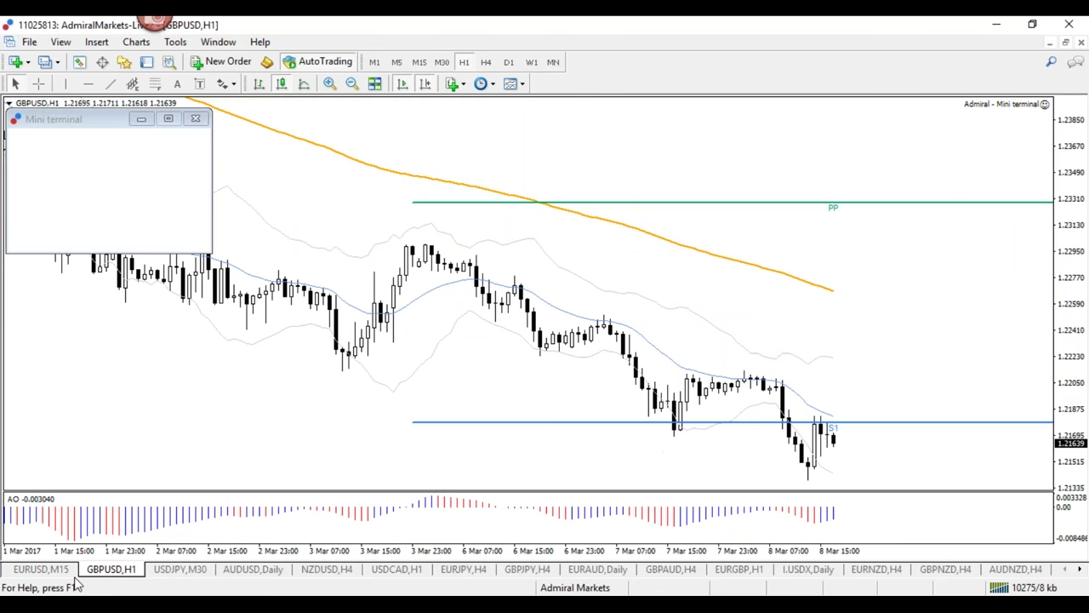
Switch to the EURUSD chart, set it to H1 and bring the latest candles into view.
{"action": "left_click", "coordinate": [42, 569]}
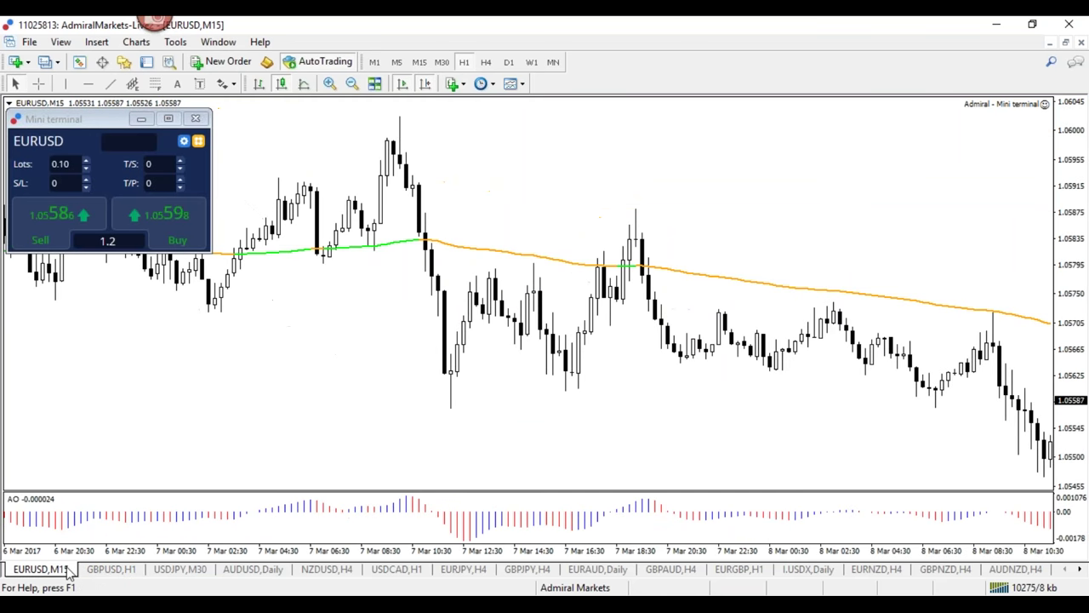
{"action": "left_click", "coordinate": [464, 63]}
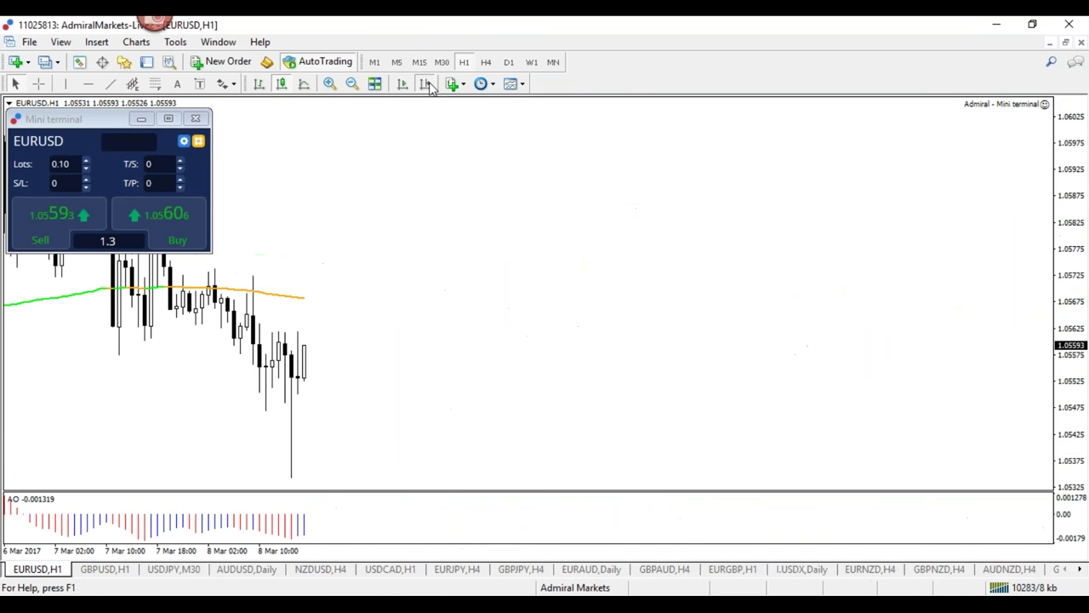
{"action": "left_click", "coordinate": [424, 84]}
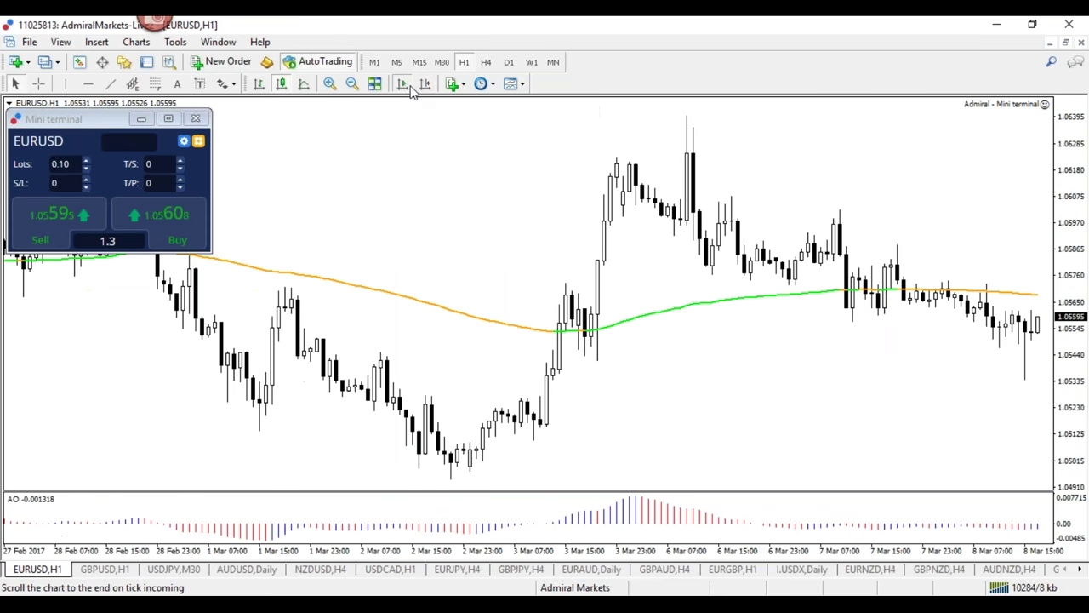
Draw a Fibonacci retracement on the EURUSD H1 chart from the 2 March swing low to the 6 March high.
{"action": "left_click", "coordinate": [155, 84]}
{"action": "left_click_drag", "start_coordinate": [350, 152], "coordinate": [345, 118]}
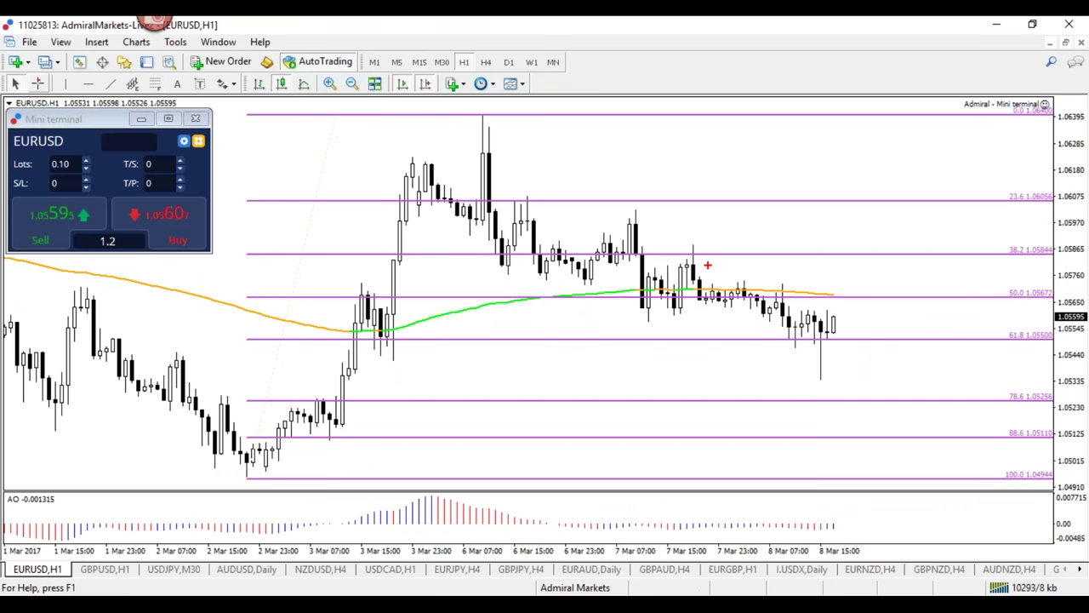
Sketch a blue upward path above the 38.2 Fibonacci level with a small red pullback, and clear it.
{"action": "mouse_move", "coordinate": [700, 259]}
{"action": "left_mouse_down"}
{"action": "mouse_move", "coordinate": [723, 178]}
{"action": "mouse_move", "coordinate": [758, 194]}
{"action": "mouse_move", "coordinate": [771, 131]}
{"action": "mouse_move", "coordinate": [800, 156]}
{"action": "left_mouse_up"}
{"action": "key", "text": "r"}
{"action": "key", "text": "b"}
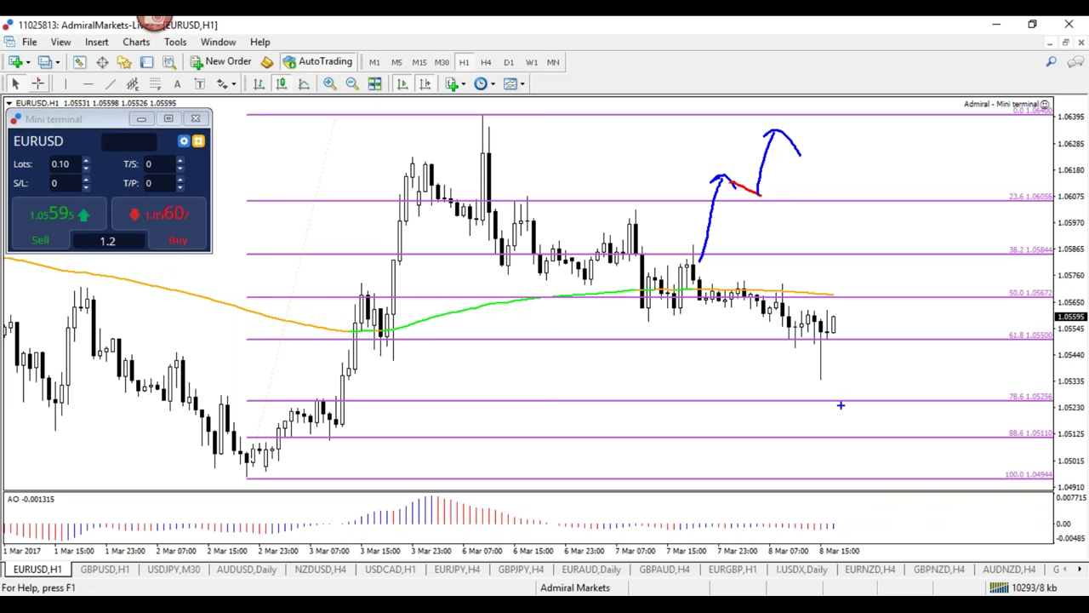
{"action": "key", "text": "Escape"}
Check the low of the latest long wick against the 78.6 Fibonacci level with the crosshair.
{"action": "key", "text": "ctrl+f"}
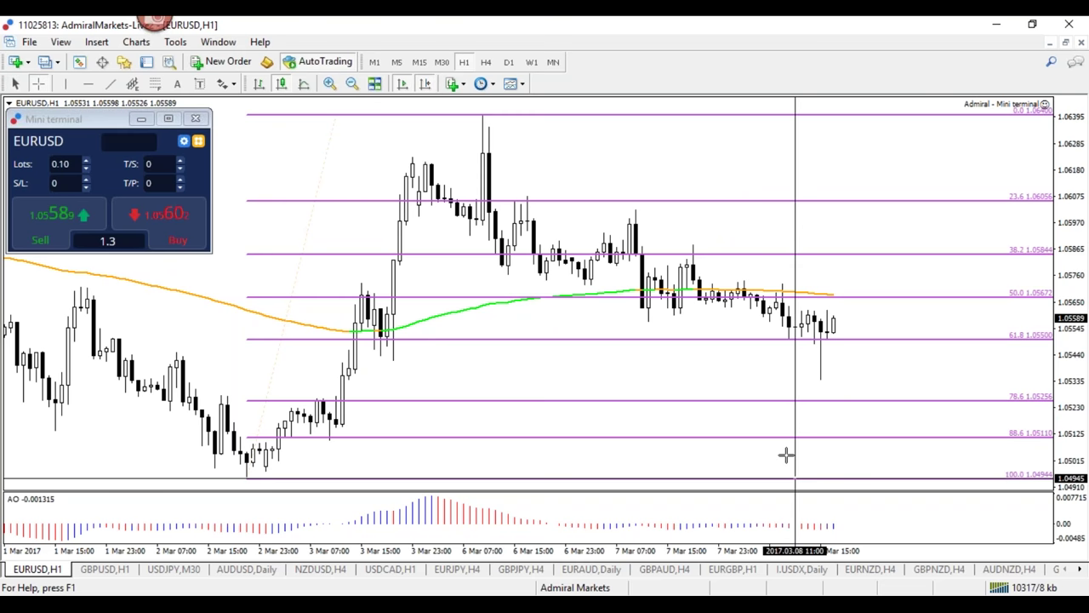
{"action": "left_click_drag", "start_coordinate": [825, 398], "coordinate": [825, 400]}
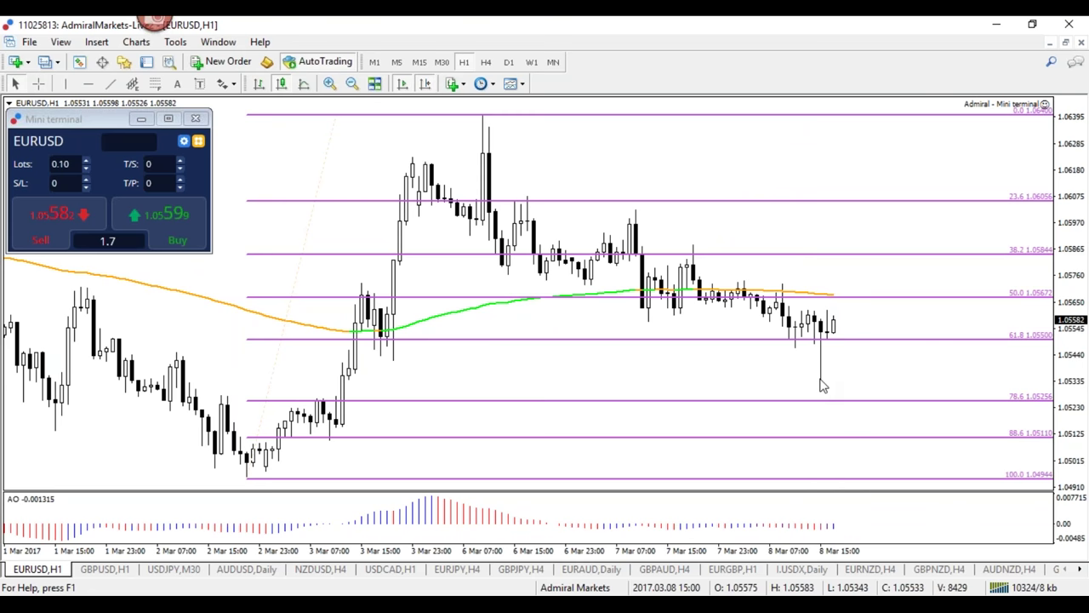
{"action": "middle_click", "coordinate": [811, 360]}
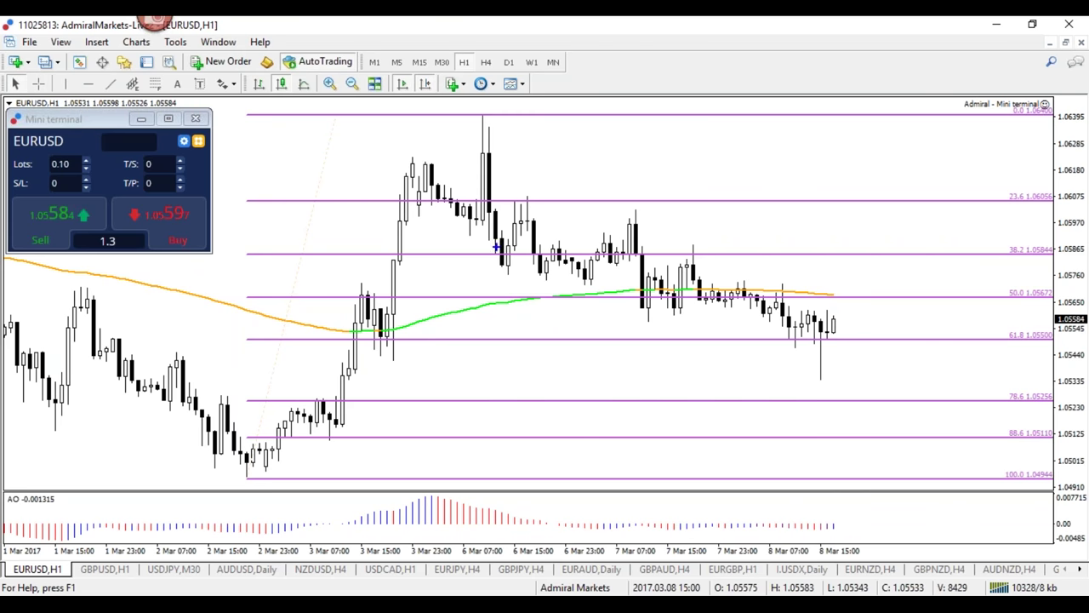
Circle in blue the price reactions at the 38.2, 50.0 and 61.8 Fibonacci levels, and clear the marks.
{"action": "left_click_drag", "start_coordinate": [504, 249], "coordinate": [510, 271]}
{"action": "mouse_move", "coordinate": [655, 295]}
{"action": "left_mouse_down"}
{"action": "mouse_move", "coordinate": [626, 296]}
{"action": "mouse_move", "coordinate": [655, 300]}
{"action": "left_mouse_up"}
{"action": "left_click_drag", "start_coordinate": [804, 332], "coordinate": [760, 328]}
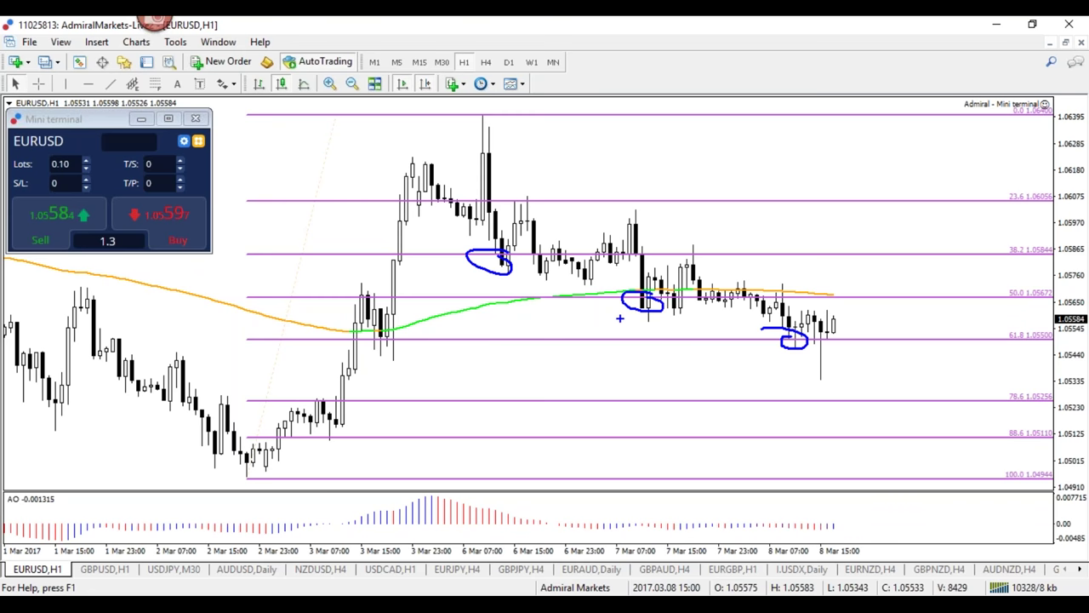
{"action": "key", "text": "Escape"}
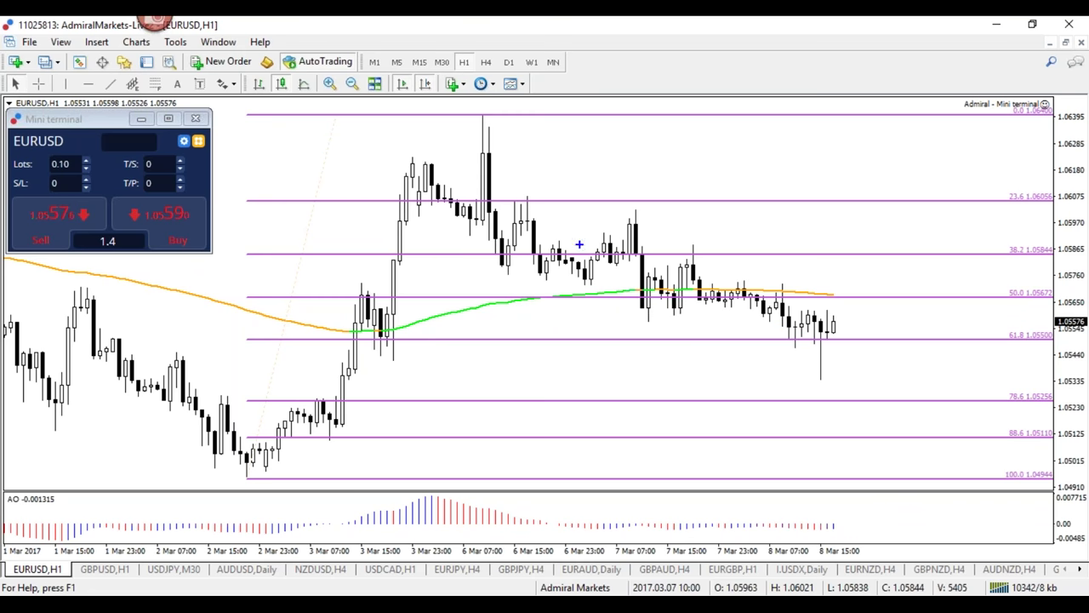
Trace the choppy decline from the 6 March high in red and the preceding rally in blue, and clear both.
{"action": "mouse_move", "coordinate": [489, 153]}
{"action": "left_mouse_down"}
{"action": "mouse_move", "coordinate": [498, 199]}
{"action": "mouse_move", "coordinate": [720, 294]}
{"action": "mouse_move", "coordinate": [822, 315]}
{"action": "mouse_move", "coordinate": [838, 338]}
{"action": "left_mouse_up"}
{"action": "mouse_move", "coordinate": [245, 479]}
{"action": "left_mouse_down"}
{"action": "mouse_move", "coordinate": [387, 347]}
{"action": "mouse_move", "coordinate": [478, 140]}
{"action": "mouse_move", "coordinate": [490, 157]}
{"action": "left_mouse_up"}
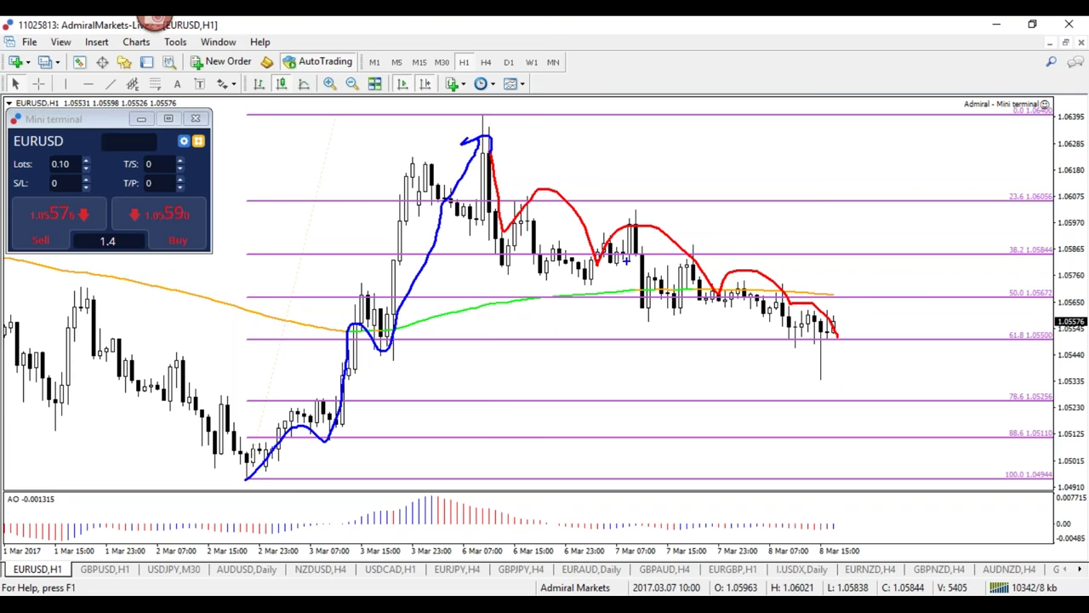
{"action": "key", "text": "Escape"}
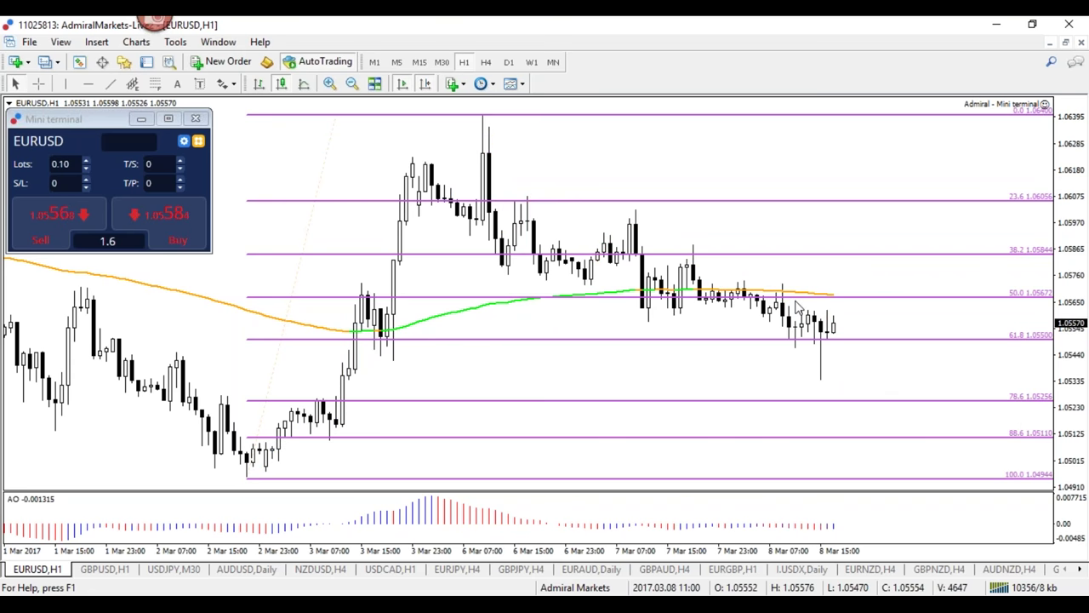
Draw two descending red trendlines from the 6 March and 7 March highs along the recent highs, ending close together past the latest candle.
{"action": "left_click", "coordinate": [110, 84]}
{"action": "mouse_move", "coordinate": [483, 122]}
{"action": "left_mouse_down"}
{"action": "mouse_move", "coordinate": [866, 377]}
{"action": "mouse_move", "coordinate": [918, 372]}
{"action": "mouse_move", "coordinate": [910, 354]}
{"action": "left_mouse_up"}
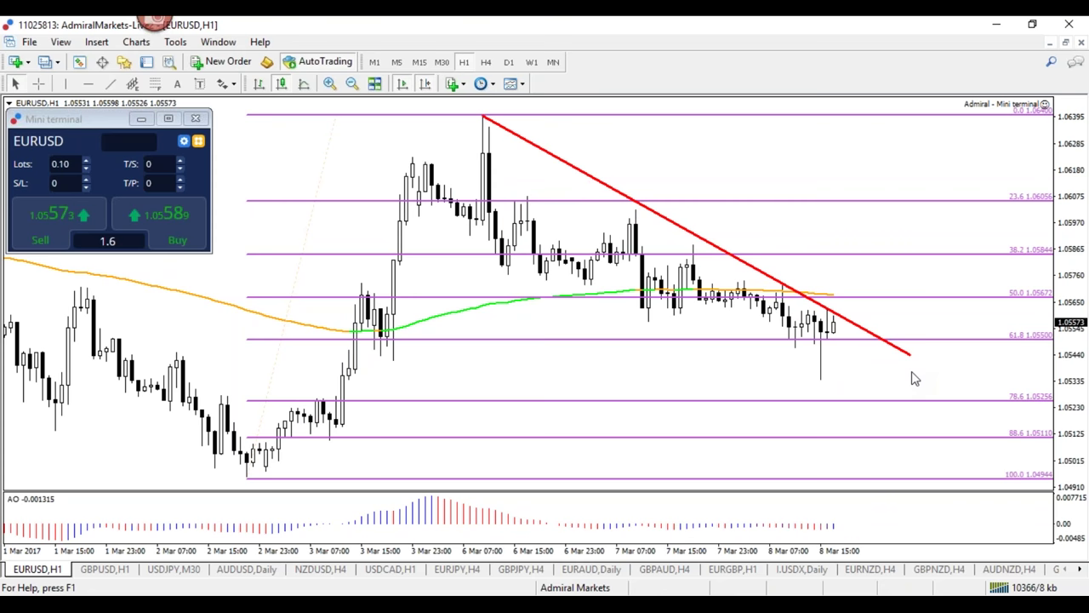
{"action": "left_click", "coordinate": [110, 84]}
{"action": "left_click_drag", "start_coordinate": [635, 208], "coordinate": [942, 371]}
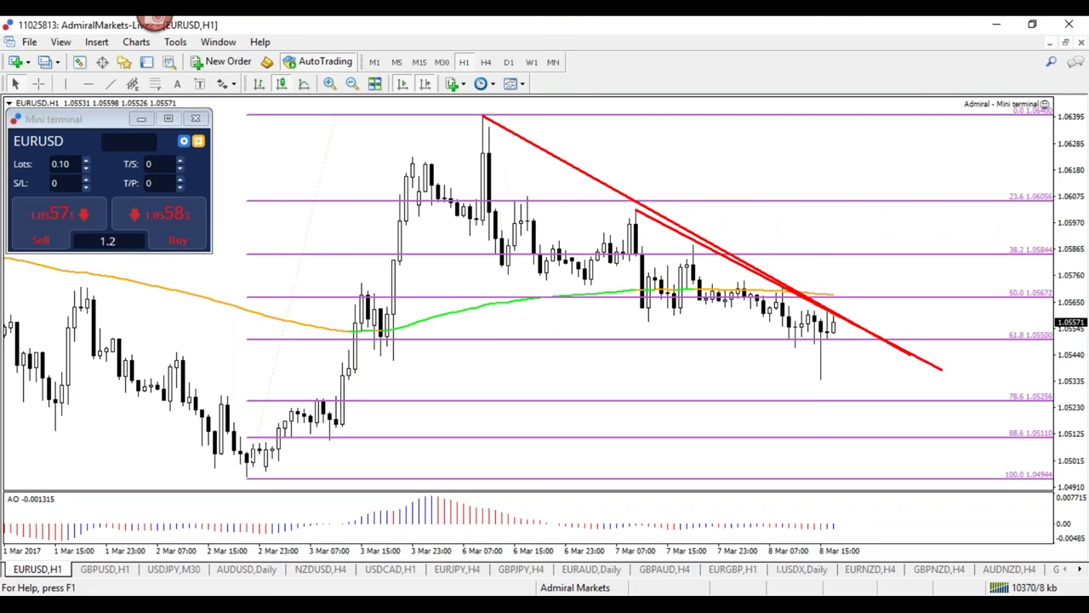
{"action": "left_click_drag", "start_coordinate": [941, 370], "coordinate": [907, 367]}
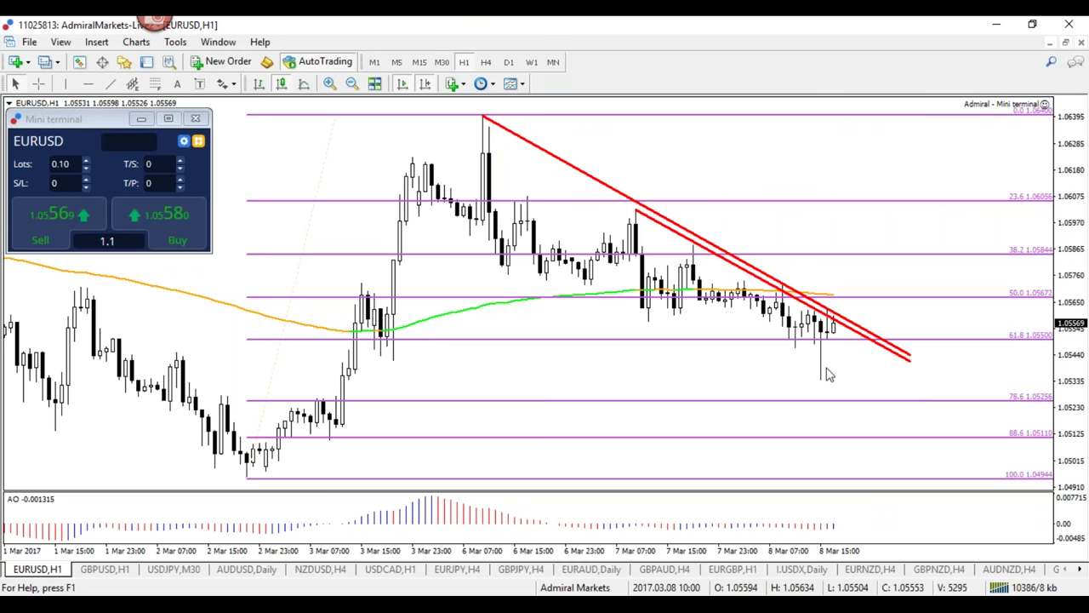
Mark the current price and the latest long wick in blue, underline the early March lows in red, and clear the marks.
{"action": "left_click_drag", "start_coordinate": [813, 324], "coordinate": [878, 324]}
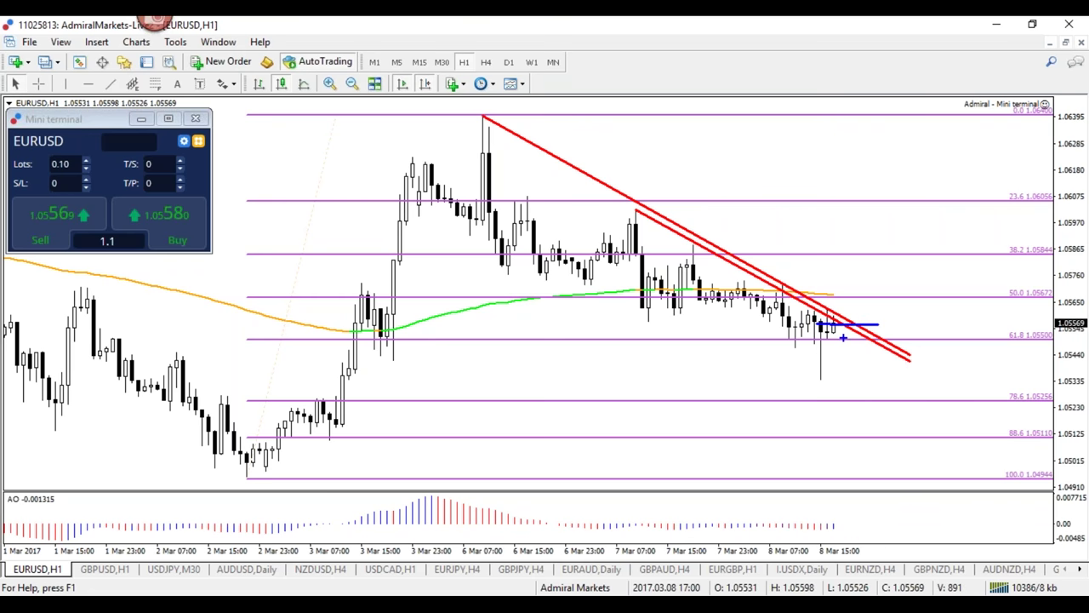
{"action": "mouse_move", "coordinate": [810, 330]}
{"action": "left_mouse_down"}
{"action": "mouse_move", "coordinate": [830, 374]}
{"action": "mouse_move", "coordinate": [804, 328]}
{"action": "left_mouse_up"}
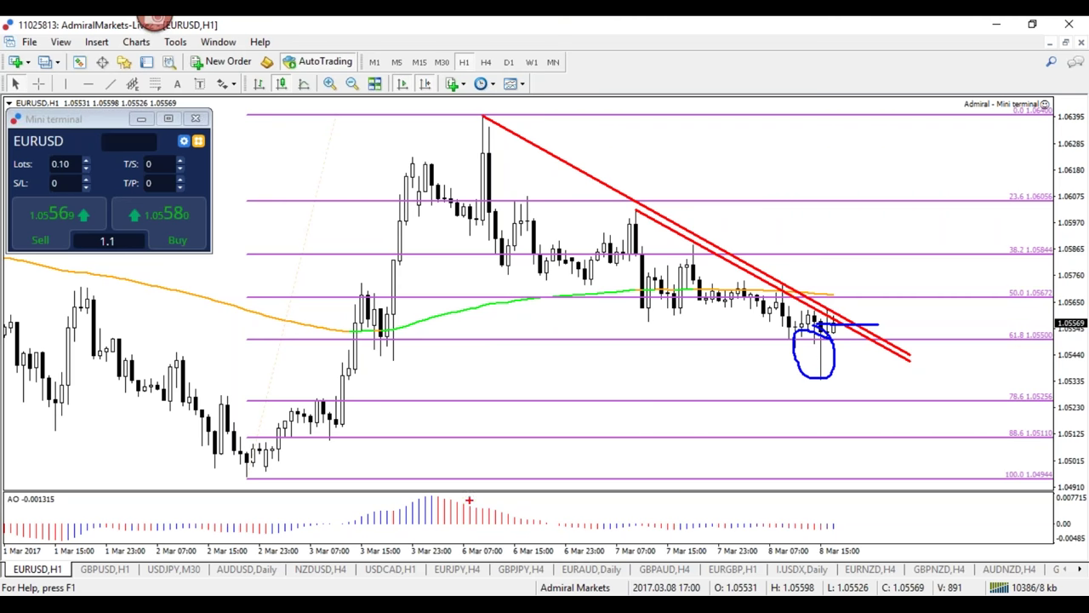
{"action": "left_click_drag", "start_coordinate": [299, 452], "coordinate": [396, 452]}
{"action": "left_click_drag", "start_coordinate": [214, 486], "coordinate": [319, 497]}
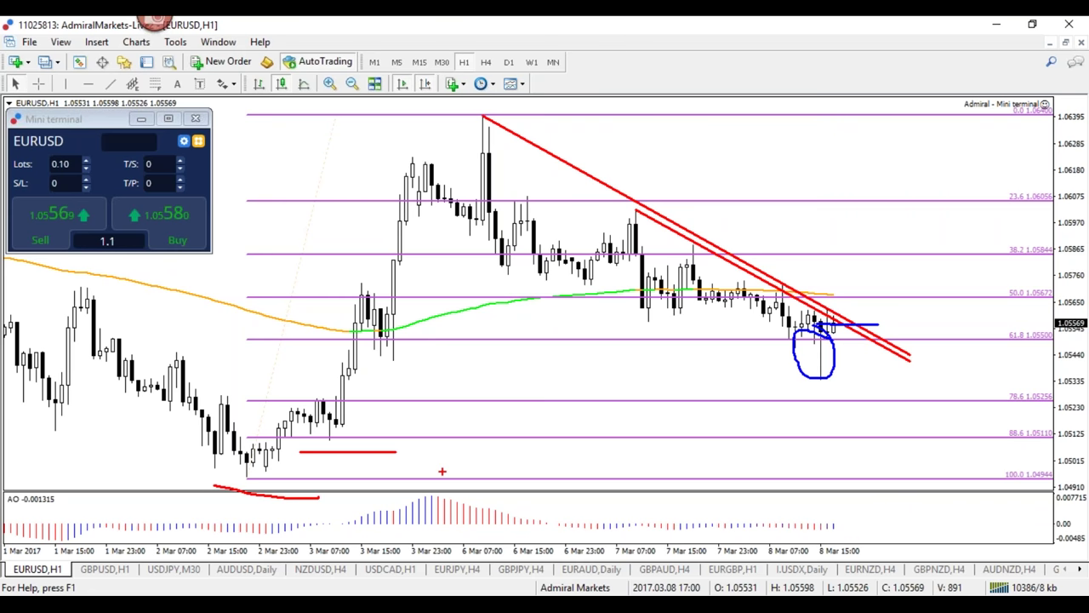
{"action": "key", "text": "e"}
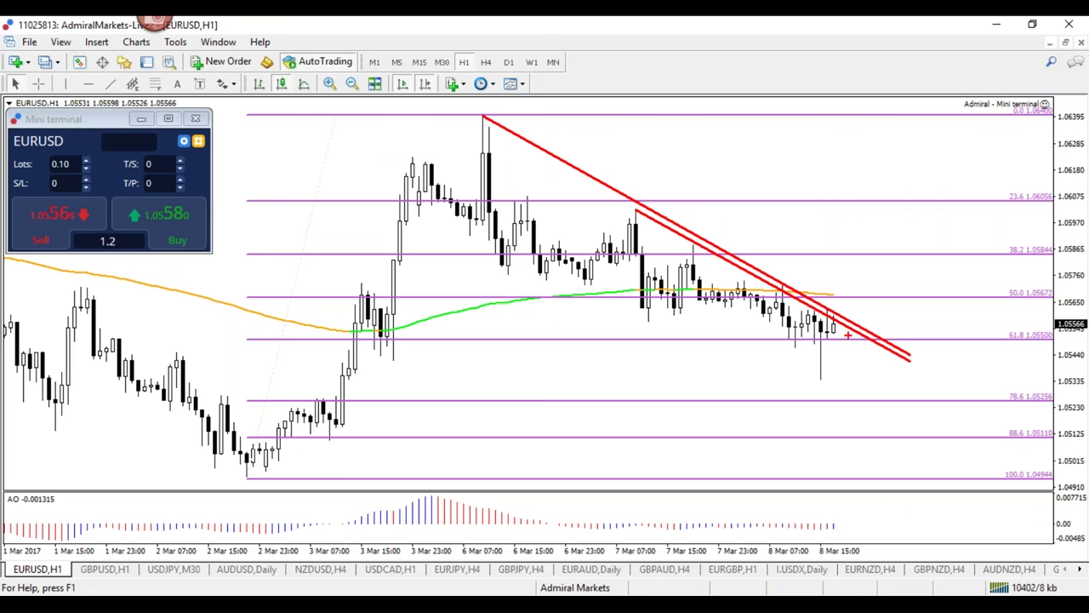
Sketch marks where the latest candles meet the trendlines, add two blue horizontal lines at their highs, and clear everything.
{"action": "left_click_drag", "start_coordinate": [826, 307], "coordinate": [830, 281]}
{"action": "left_click_drag", "start_coordinate": [824, 321], "coordinate": [834, 295]}
{"action": "key", "text": "e"}
{"action": "left_click_drag", "start_coordinate": [795, 318], "coordinate": [877, 317]}
{"action": "left_click_drag", "start_coordinate": [801, 309], "coordinate": [878, 309]}
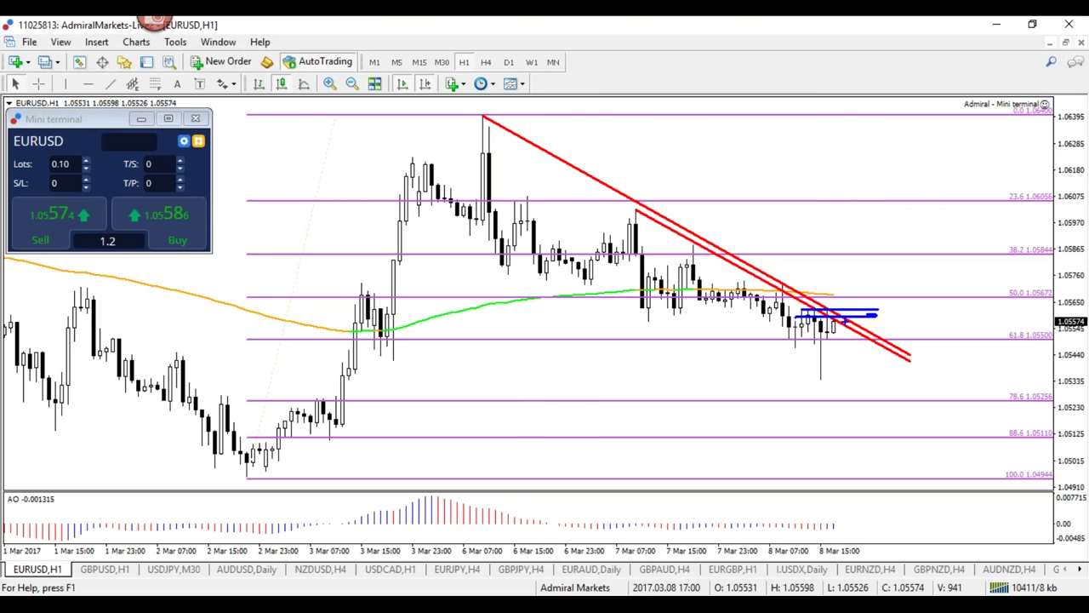
{"action": "key", "text": "e"}
Measure the large bearish 7 March candle and the strong bullish 3 March move with the crosshair.
{"action": "left_click", "coordinate": [39, 83]}
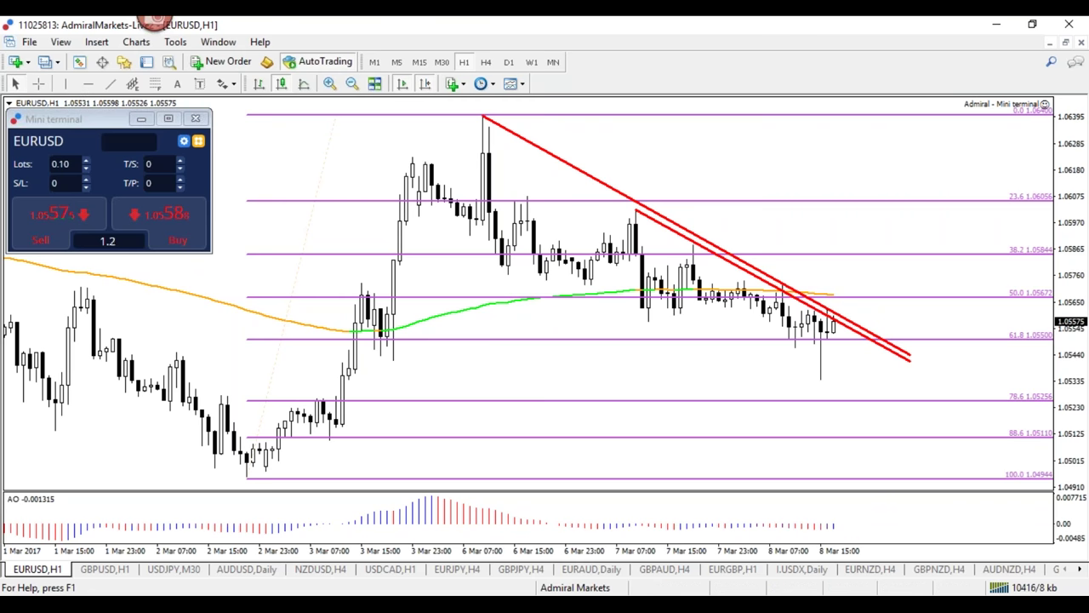
{"action": "left_click_drag", "start_coordinate": [642, 248], "coordinate": [643, 314]}
{"action": "left_click", "coordinate": [38, 83]}
{"action": "left_click_drag", "start_coordinate": [400, 359], "coordinate": [395, 264]}
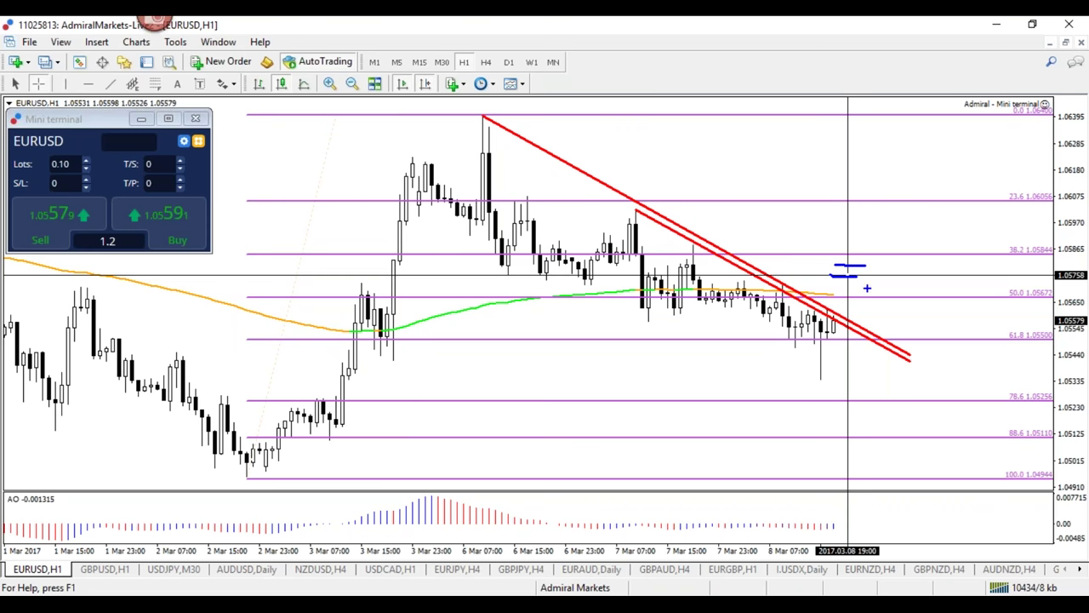
Sketch a blue breakout candle through the trendlines, retrace the red decline and earlier rally, add a blue continuation arrow, and clear everything.
{"action": "mouse_move", "coordinate": [837, 332]}
{"action": "left_mouse_down"}
{"action": "mouse_move", "coordinate": [866, 332]}
{"action": "mouse_move", "coordinate": [866, 284]}
{"action": "mouse_move", "coordinate": [845, 280]}
{"action": "mouse_move", "coordinate": [845, 318]}
{"action": "left_mouse_up"}
{"action": "mouse_move", "coordinate": [863, 281]}
{"action": "left_mouse_down"}
{"action": "mouse_move", "coordinate": [863, 257]}
{"action": "mouse_move", "coordinate": [898, 271]}
{"action": "mouse_move", "coordinate": [894, 294]}
{"action": "mouse_move", "coordinate": [919, 275]}
{"action": "left_mouse_up"}
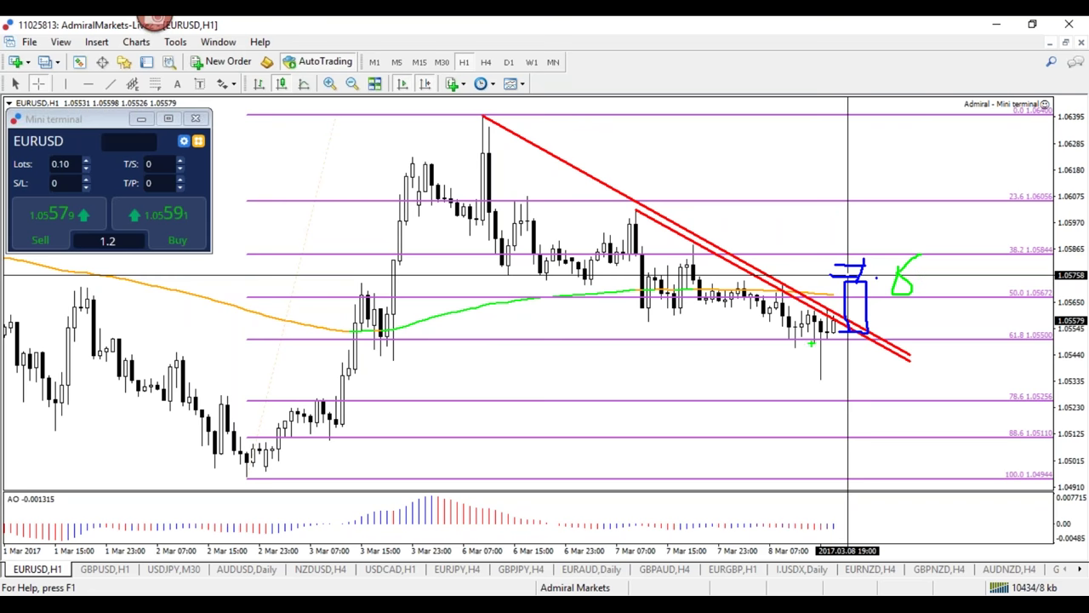
{"action": "mouse_move", "coordinate": [499, 168]}
{"action": "left_mouse_down"}
{"action": "mouse_move", "coordinate": [509, 225]}
{"action": "mouse_move", "coordinate": [662, 286]}
{"action": "mouse_move", "coordinate": [810, 320]}
{"action": "mouse_move", "coordinate": [834, 366]}
{"action": "left_mouse_up"}
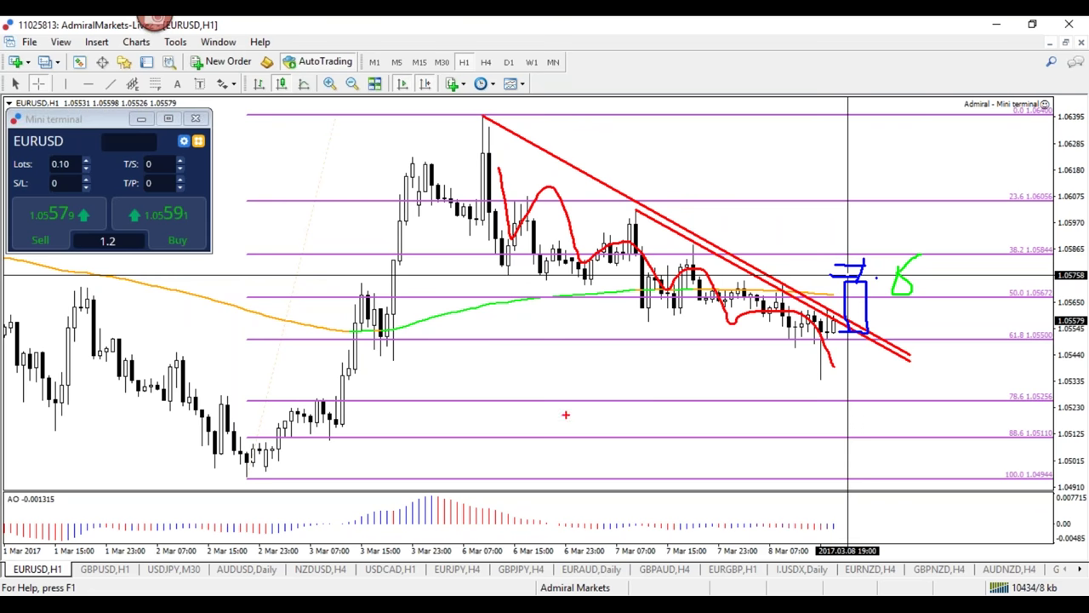
{"action": "mouse_move", "coordinate": [251, 480]}
{"action": "left_mouse_down"}
{"action": "mouse_move", "coordinate": [391, 149]}
{"action": "mouse_move", "coordinate": [405, 141]}
{"action": "mouse_move", "coordinate": [408, 170]}
{"action": "left_mouse_up"}
{"action": "mouse_move", "coordinate": [885, 268]}
{"action": "left_mouse_down"}
{"action": "mouse_move", "coordinate": [920, 185]}
{"action": "mouse_move", "coordinate": [936, 198]}
{"action": "left_mouse_up"}
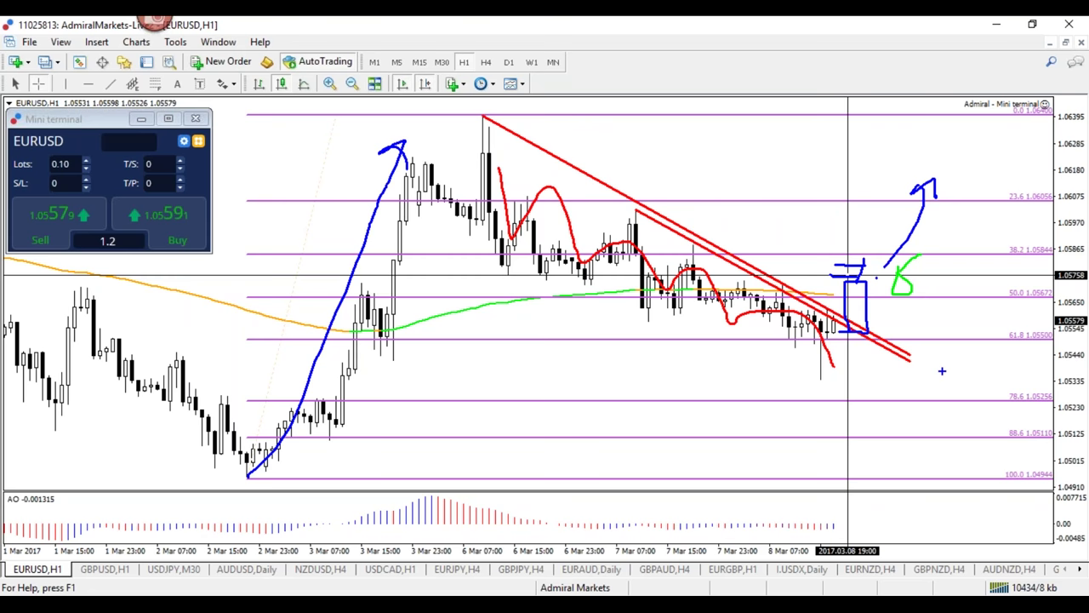
{"action": "key", "text": "Escape"}
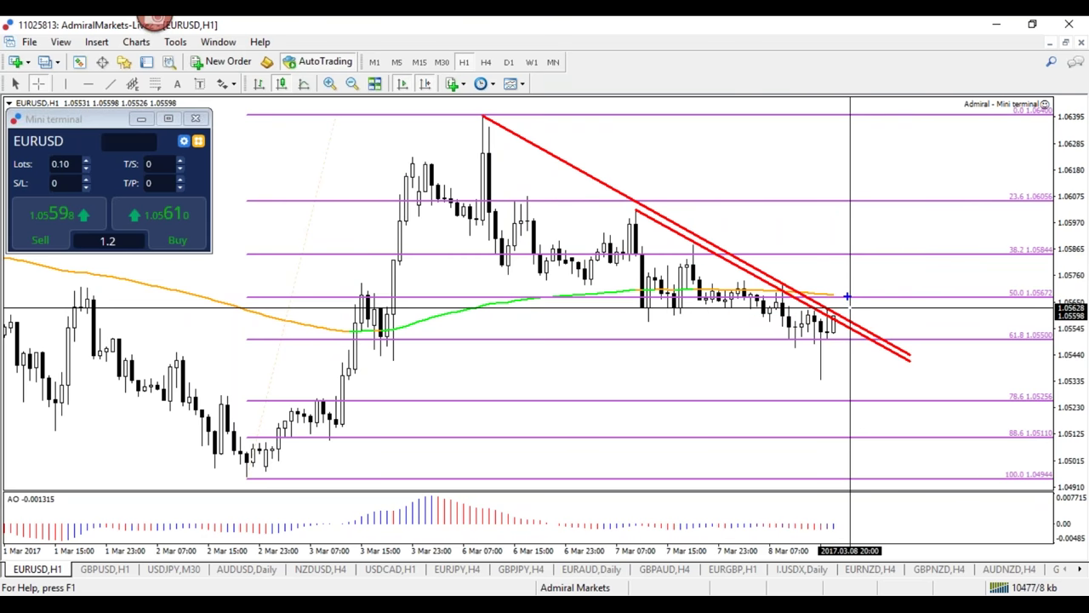
Circle the latest wick low, sketch rising blue candles with a red pullback and a green upward arrow, and clear the drawings.
{"action": "mouse_move", "coordinate": [831, 378]}
{"action": "left_mouse_down"}
{"action": "mouse_move", "coordinate": [851, 390]}
{"action": "mouse_move", "coordinate": [826, 372]}
{"action": "left_mouse_up"}
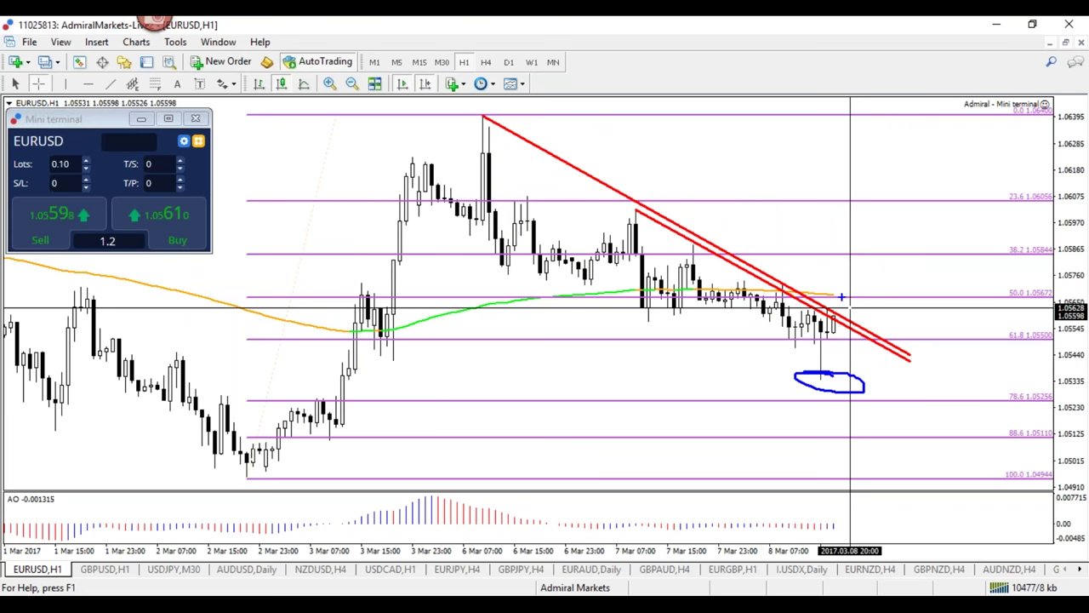
{"action": "mouse_move", "coordinate": [839, 317]}
{"action": "left_mouse_down"}
{"action": "mouse_move", "coordinate": [853, 250]}
{"action": "mouse_move", "coordinate": [855, 277]}
{"action": "mouse_move", "coordinate": [888, 321]}
{"action": "mouse_move", "coordinate": [912, 346]}
{"action": "mouse_move", "coordinate": [924, 332]}
{"action": "mouse_move", "coordinate": [902, 384]}
{"action": "mouse_move", "coordinate": [887, 374]}
{"action": "left_mouse_up"}
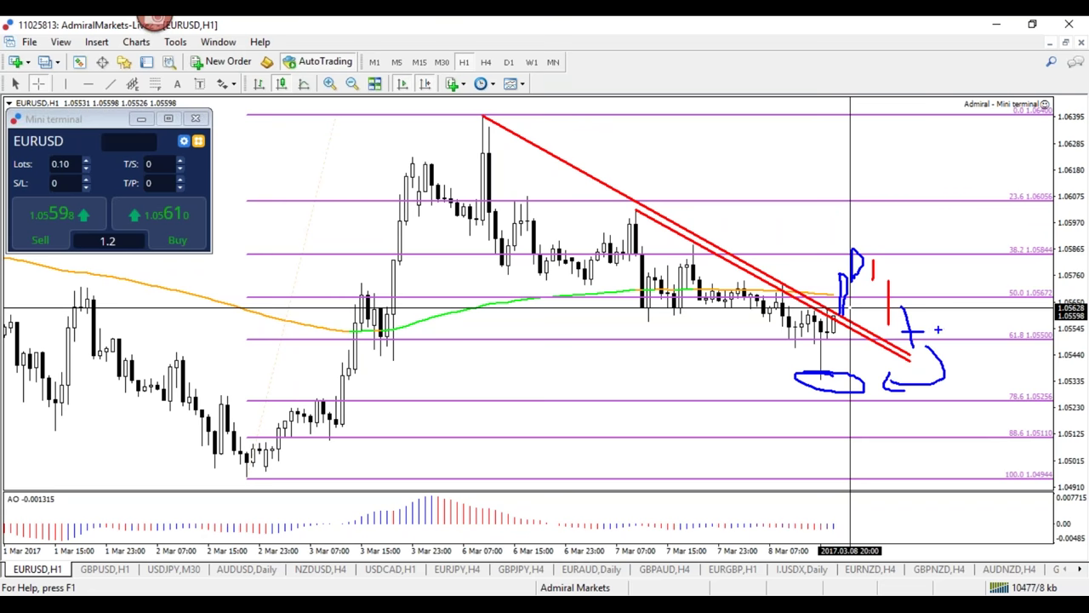
{"action": "mouse_move", "coordinate": [938, 328]}
{"action": "left_mouse_down"}
{"action": "mouse_move", "coordinate": [962, 208]}
{"action": "mouse_move", "coordinate": [986, 231]}
{"action": "mouse_move", "coordinate": [947, 231]}
{"action": "left_mouse_up"}
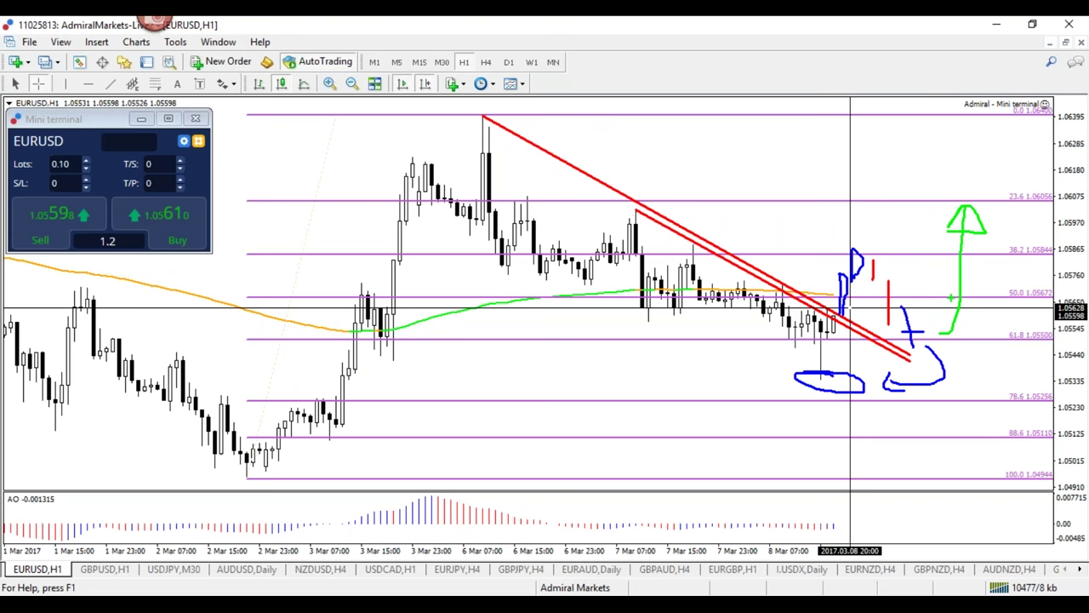
{"action": "key", "text": "e"}
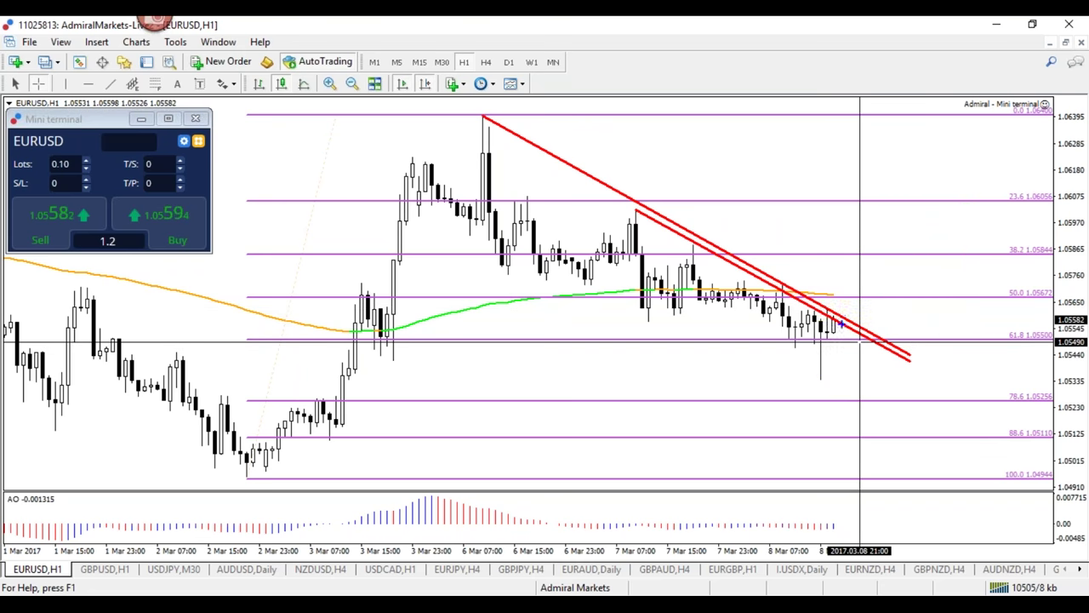
Sketch blue breakout candles, a red pullback to the 38.2 level and a blue arrow above 23.6, and clear them.
{"action": "mouse_move", "coordinate": [834, 292]}
{"action": "left_mouse_down"}
{"action": "mouse_move", "coordinate": [830, 332]}
{"action": "mouse_move", "coordinate": [842, 287]}
{"action": "mouse_move", "coordinate": [827, 290]}
{"action": "mouse_move", "coordinate": [850, 285]}
{"action": "mouse_move", "coordinate": [861, 266]}
{"action": "mouse_move", "coordinate": [841, 255]}
{"action": "mouse_move", "coordinate": [864, 264]}
{"action": "mouse_move", "coordinate": [874, 230]}
{"action": "mouse_move", "coordinate": [851, 230]}
{"action": "mouse_move", "coordinate": [926, 244]}
{"action": "mouse_move", "coordinate": [936, 259]}
{"action": "mouse_move", "coordinate": [934, 155]}
{"action": "mouse_move", "coordinate": [890, 178]}
{"action": "left_mouse_up"}
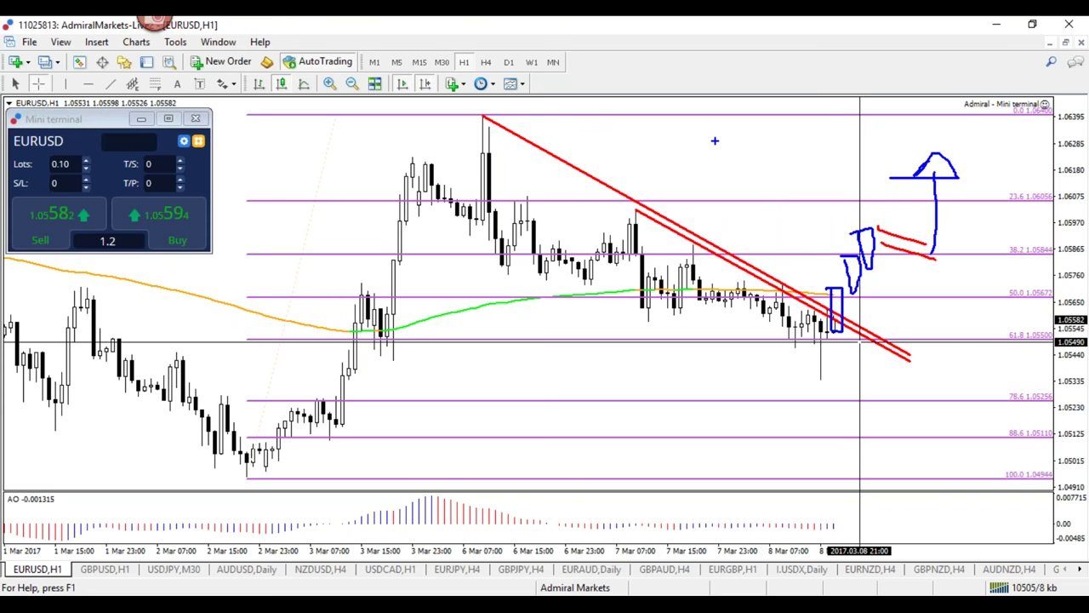
{"action": "key", "text": "e"}
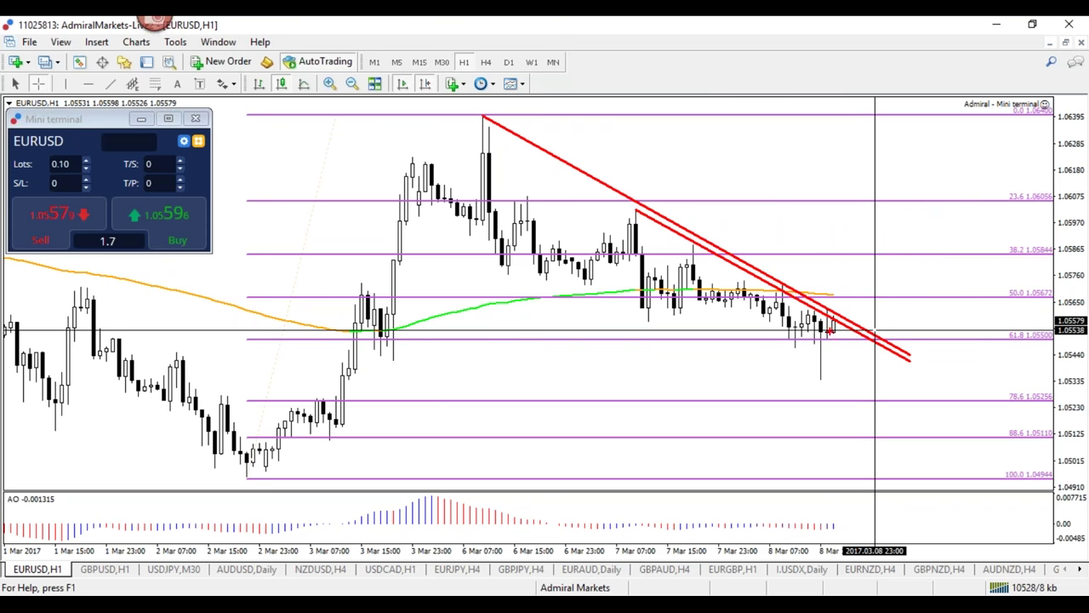
Sketch a red arrow down to the 78.6 level, and outline the latest wick, the early March rally and the 78.6 label in blue.
{"action": "mouse_move", "coordinate": [834, 317]}
{"action": "left_mouse_down"}
{"action": "mouse_move", "coordinate": [865, 410]}
{"action": "mouse_move", "coordinate": [853, 396]}
{"action": "left_mouse_up"}
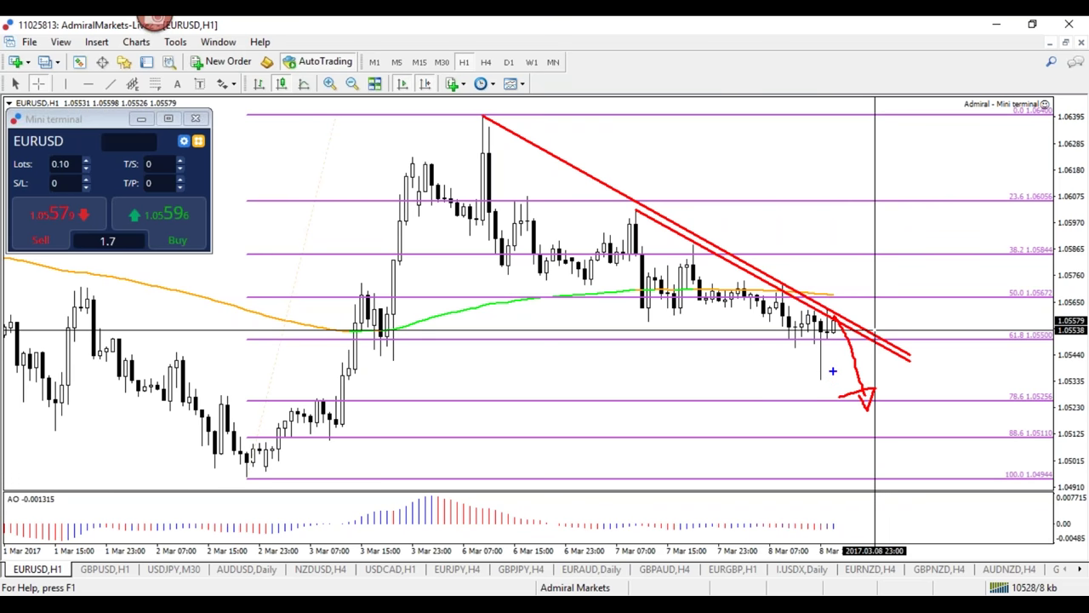
{"action": "mouse_move", "coordinate": [834, 342]}
{"action": "left_mouse_down"}
{"action": "mouse_move", "coordinate": [826, 366]}
{"action": "mouse_move", "coordinate": [815, 330]}
{"action": "left_mouse_up"}
{"action": "left_click_drag", "start_coordinate": [216, 478], "coordinate": [460, 153]}
{"action": "left_click_drag", "start_coordinate": [400, 205], "coordinate": [407, 210]}
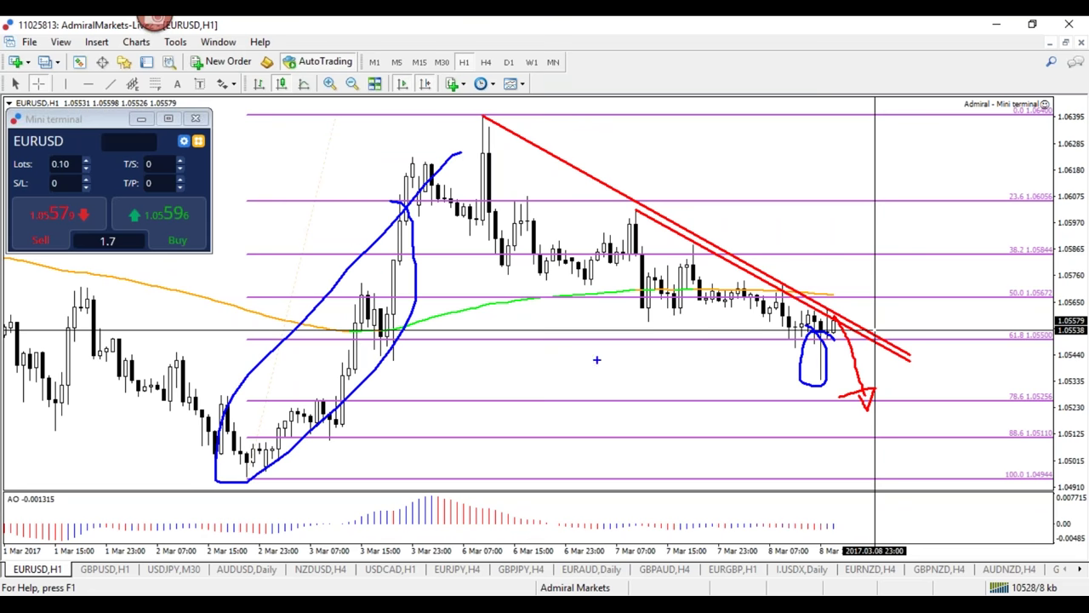
{"action": "left_click_drag", "start_coordinate": [1068, 388], "coordinate": [984, 417]}
{"action": "left_click_drag", "start_coordinate": [978, 368], "coordinate": [973, 380]}
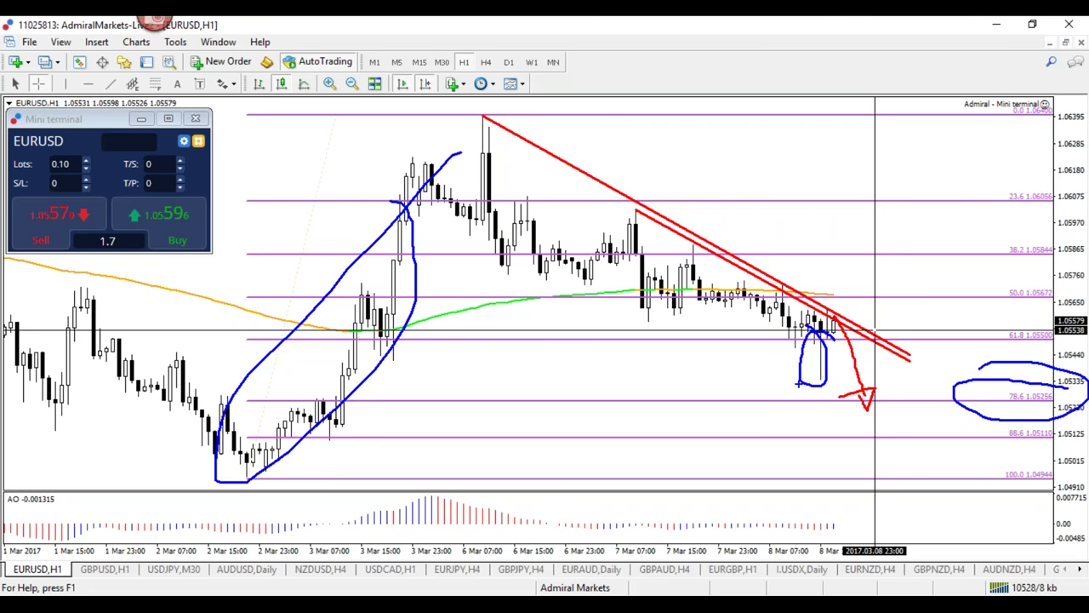
Clear the drawings on the EURUSD chart and bring up the USDJPY M30 chart with price history back to 1 March.
{"action": "key", "text": "Escape"}
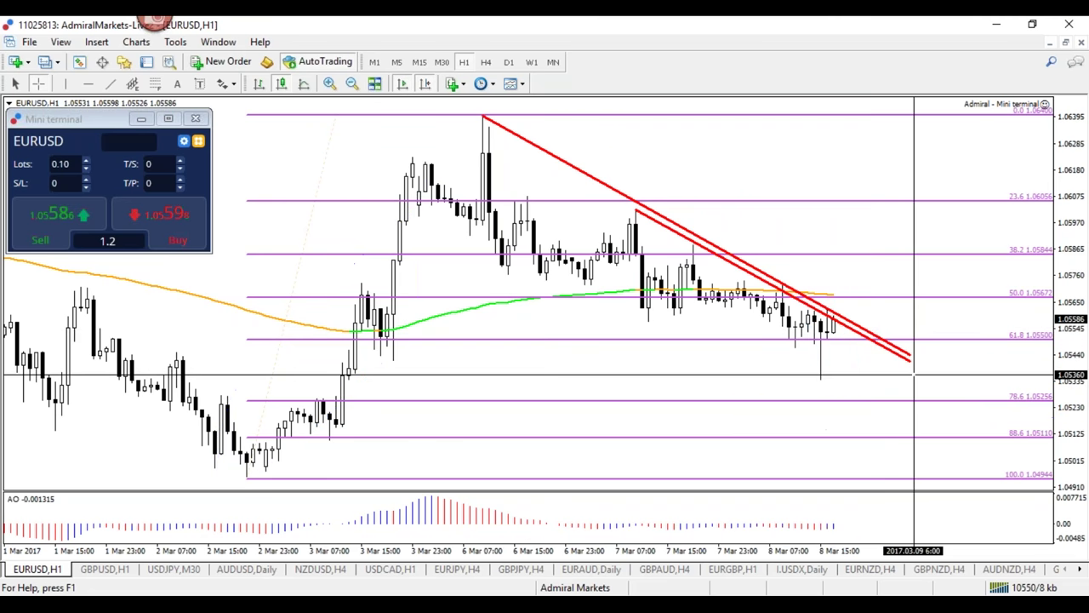
{"action": "left_click", "coordinate": [196, 577]}
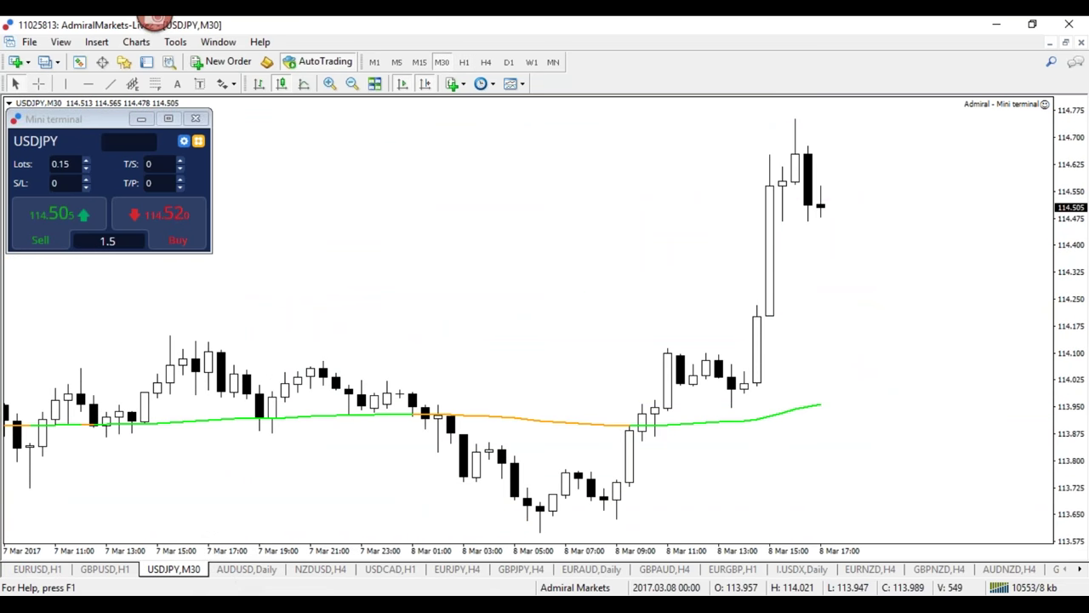
{"action": "left_click_drag", "start_coordinate": [255, 550], "coordinate": [364, 550]}
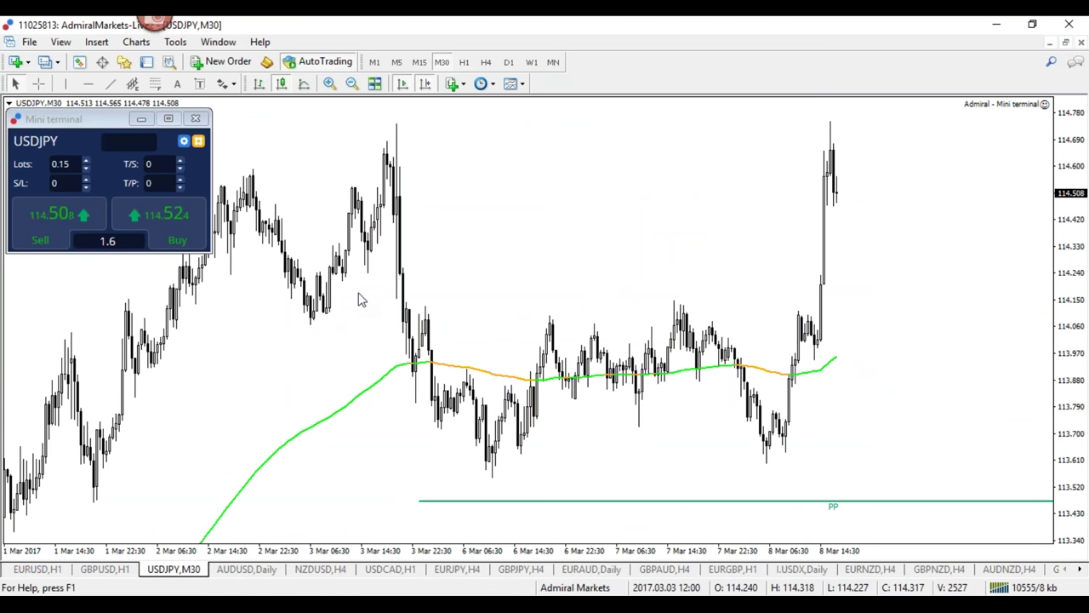
Apply the 1AM2 template to the USDJPY chart and set its timeframe to H1.
{"action": "right_click", "coordinate": [485, 201]}
{"action": "mouse_move", "coordinate": [545, 371]}
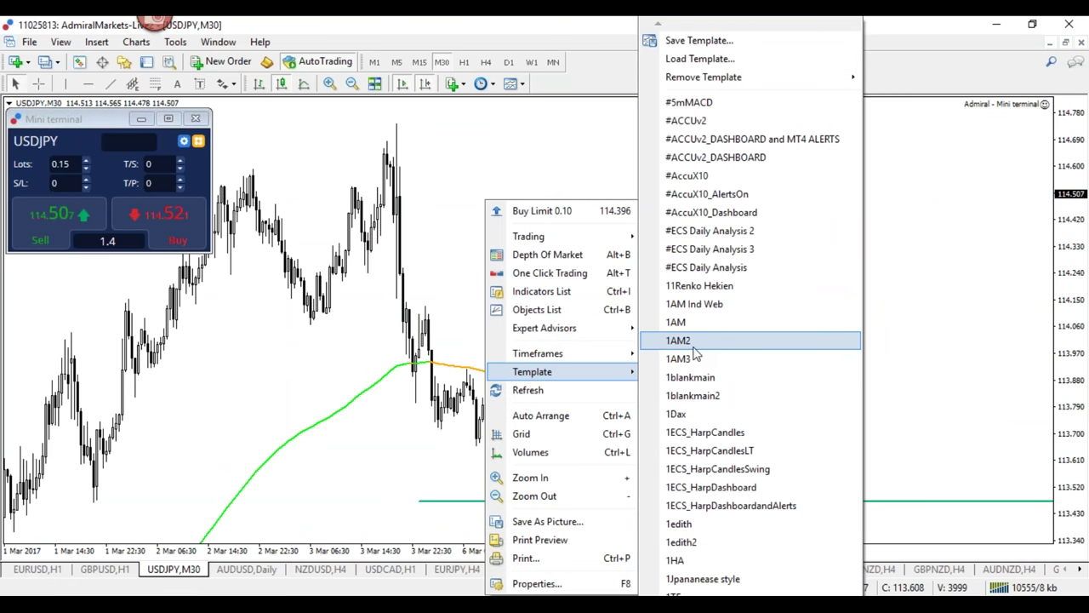
{"action": "left_click", "coordinate": [697, 344]}
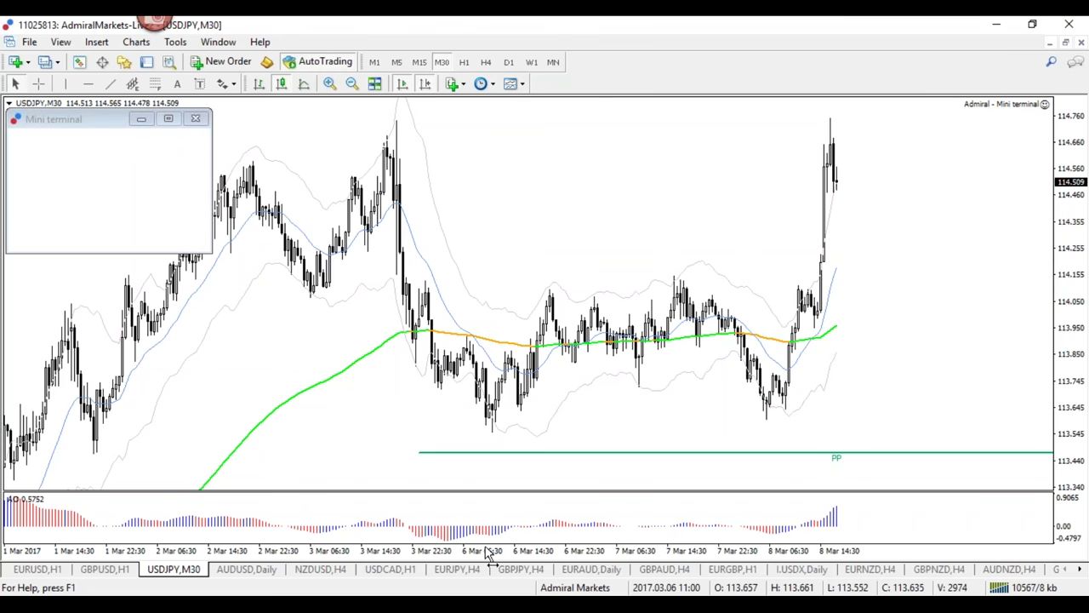
{"action": "key", "text": "minus"}
{"action": "type", "text": "H1"}
{"action": "key", "text": "Return"}
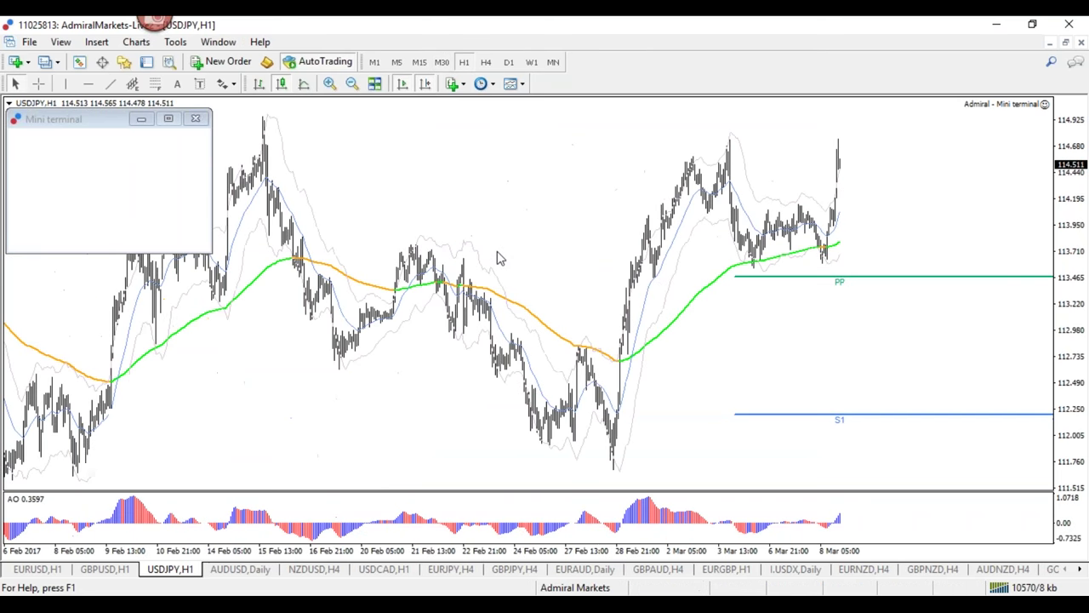
{"action": "key", "text": "plus"}
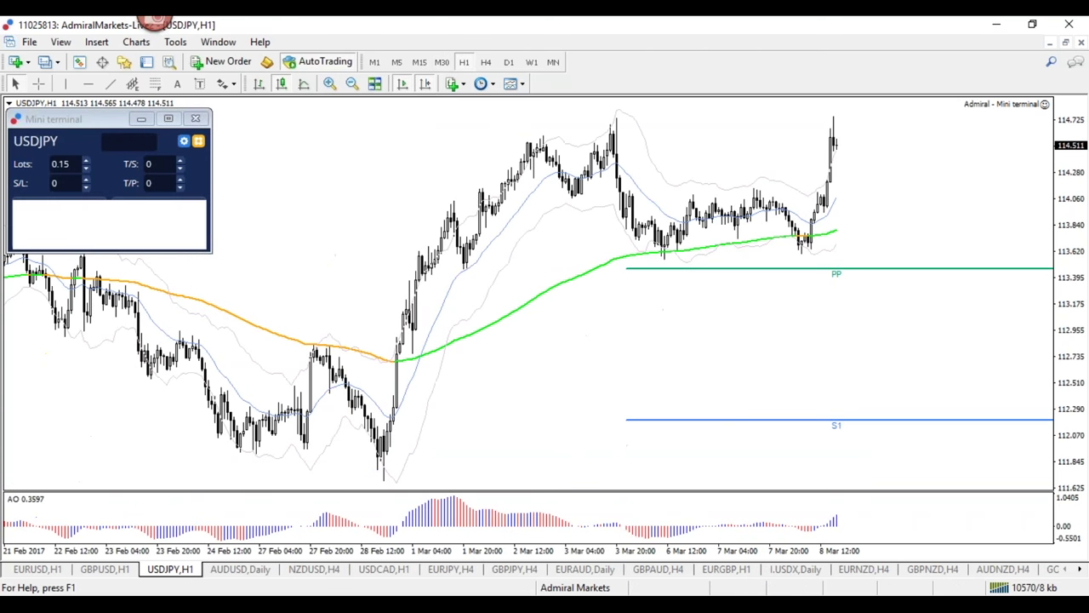
Outline the rally into early March in blue, clear it, and add a Fibonacci retracement from the 111.689 low to the 114.736 high.
{"action": "mouse_move", "coordinate": [572, 111]}
{"action": "left_mouse_down"}
{"action": "mouse_move", "coordinate": [398, 426]}
{"action": "mouse_move", "coordinate": [601, 148]}
{"action": "mouse_move", "coordinate": [553, 117]}
{"action": "left_mouse_up"}
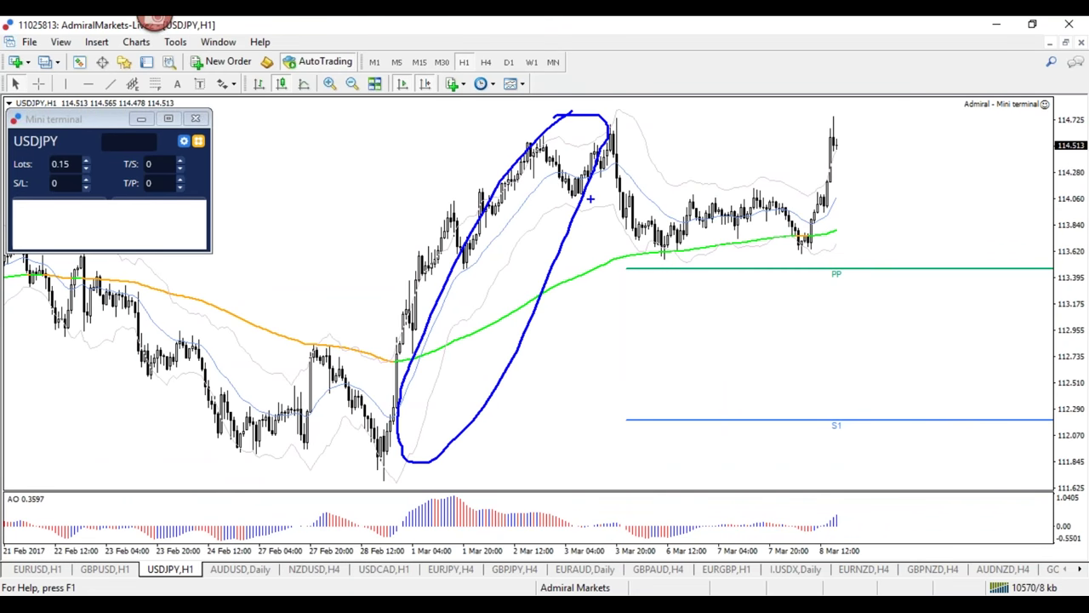
{"action": "key", "text": "Escape"}
{"action": "left_click_drag", "start_coordinate": [377, 477], "coordinate": [474, 118]}
Sketch a red oval and arrow from the consolidation highs to the 50.0 level, then two red channel lines, clearing each sketch.
{"action": "mouse_move", "coordinate": [766, 193]}
{"action": "left_mouse_down"}
{"action": "mouse_move", "coordinate": [712, 182]}
{"action": "mouse_move", "coordinate": [763, 204]}
{"action": "mouse_move", "coordinate": [827, 302]}
{"action": "mouse_move", "coordinate": [840, 296]}
{"action": "mouse_move", "coordinate": [815, 299]}
{"action": "left_mouse_up"}
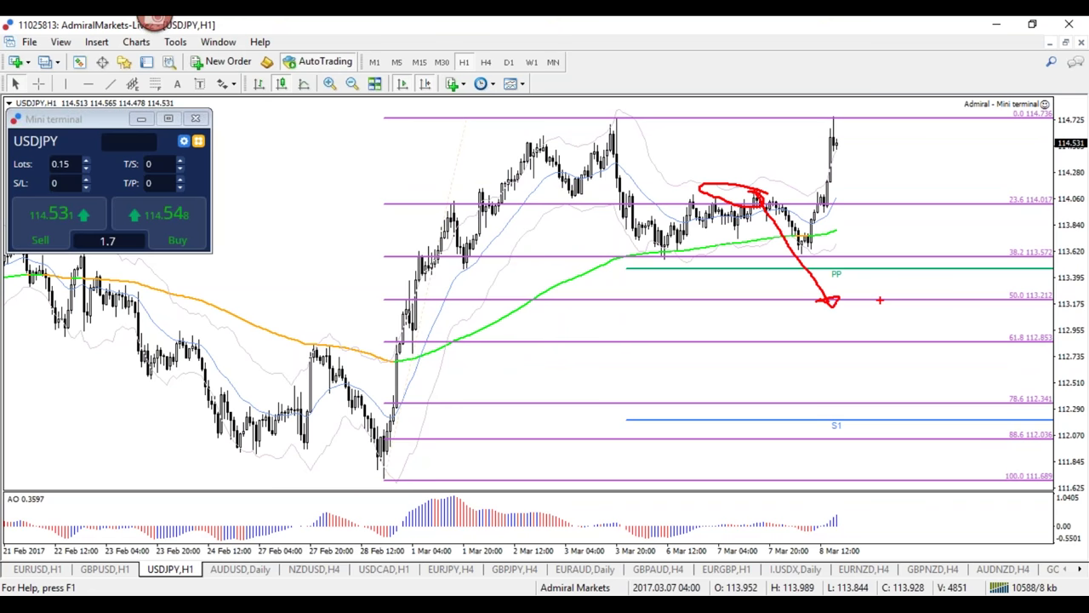
{"action": "key", "text": "Escape"}
{"action": "mouse_move", "coordinate": [568, 253]}
{"action": "left_mouse_down"}
{"action": "mouse_move", "coordinate": [771, 181]}
{"action": "mouse_move", "coordinate": [576, 297]}
{"action": "left_mouse_up"}
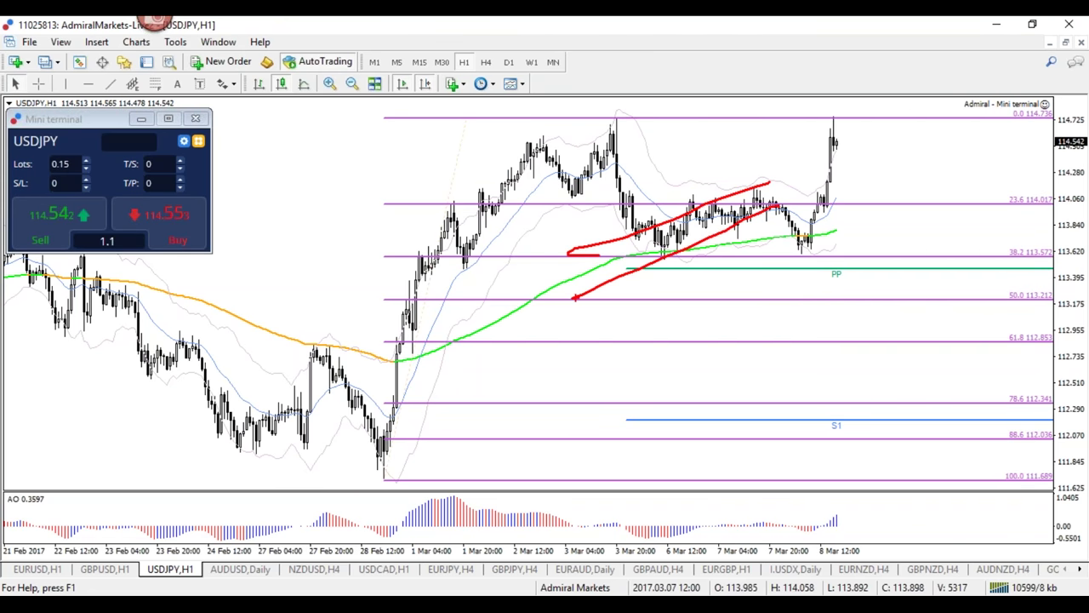
{"action": "key", "text": "Escape"}
Draw two rising red trendlines along the lows and highs of the 6–7 March consolidation.
{"action": "left_click", "coordinate": [110, 83]}
{"action": "left_click_drag", "start_coordinate": [667, 256], "coordinate": [804, 205]}
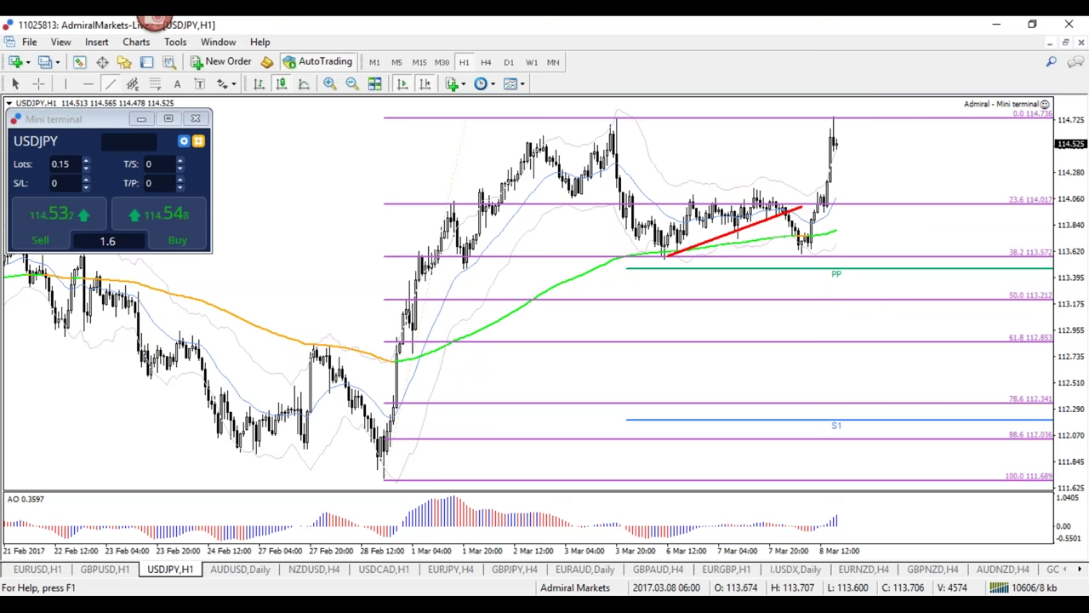
{"action": "left_click", "coordinate": [110, 83]}
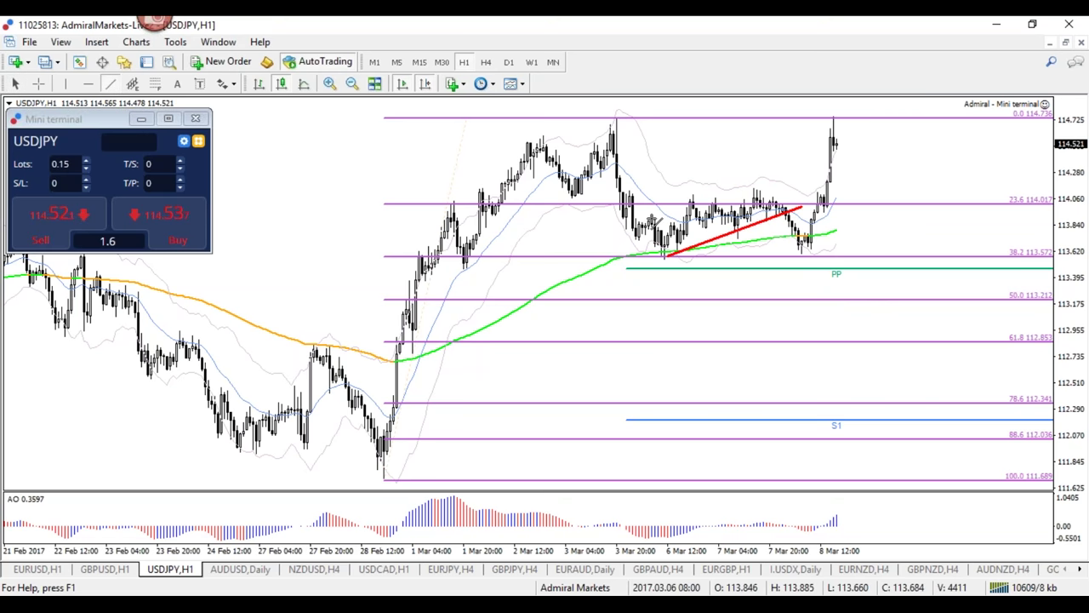
{"action": "mouse_move", "coordinate": [658, 223]}
{"action": "left_mouse_down"}
{"action": "mouse_move", "coordinate": [823, 157]}
{"action": "mouse_move", "coordinate": [792, 177]}
{"action": "left_mouse_up"}
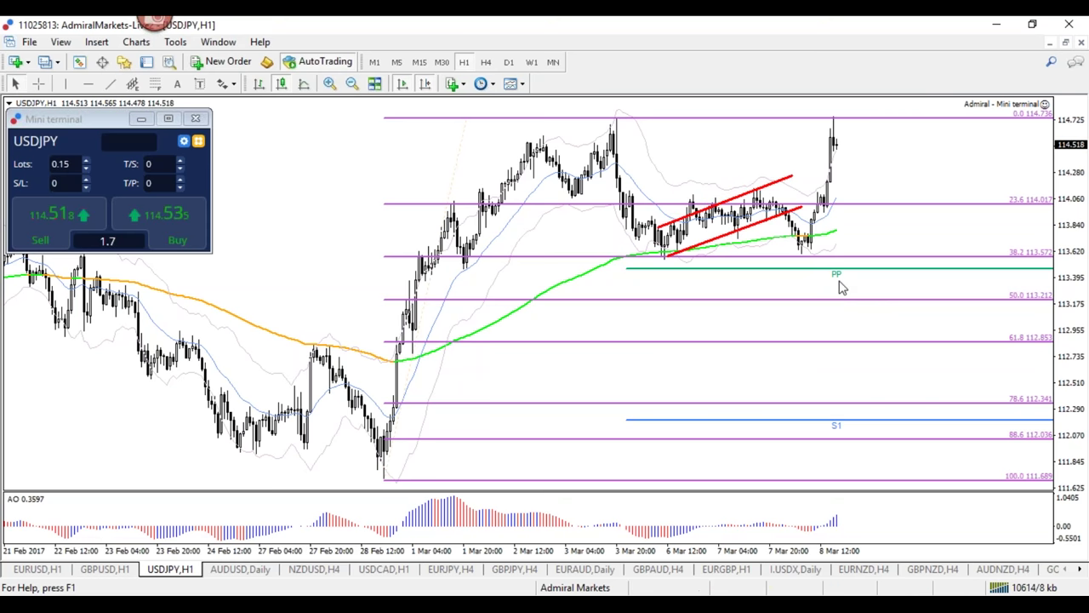
Reposition the upper red trendline so it follows the consolidation highs.
{"action": "double_click", "coordinate": [709, 206]}
{"action": "left_click_drag", "start_coordinate": [725, 202], "coordinate": [710, 198]}
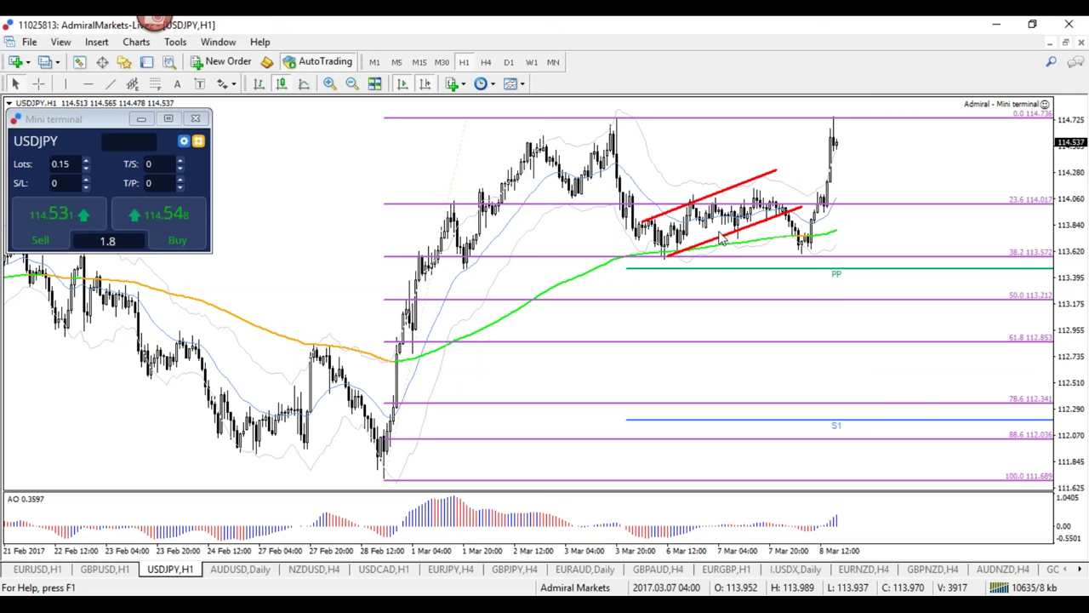
{"action": "left_click_drag", "start_coordinate": [710, 197], "coordinate": [717, 204]}
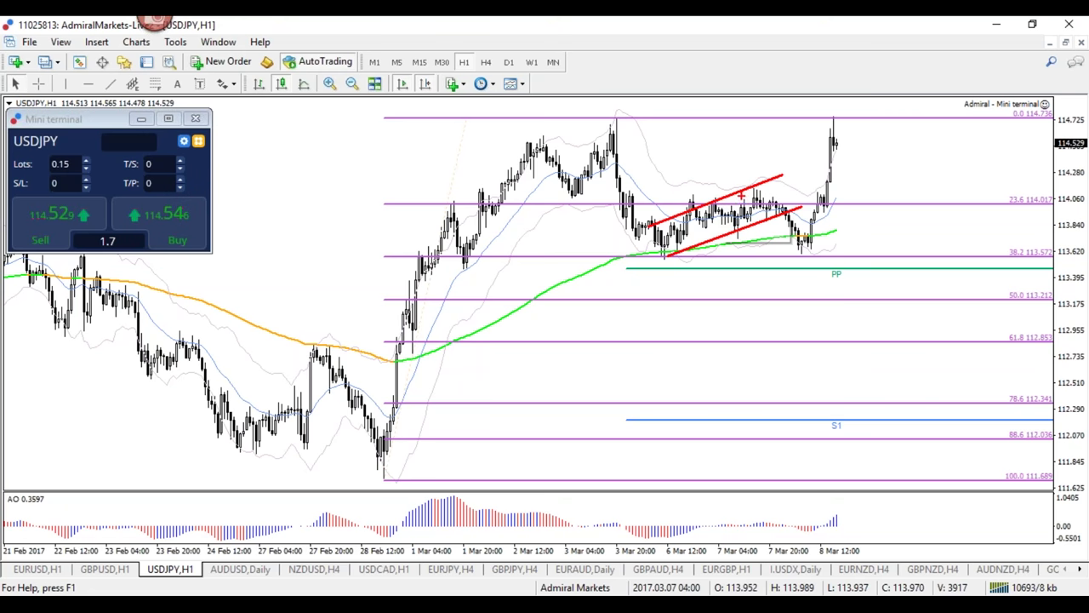
Mark the two lows near the 38.2 level and the latest pullback in blue, and clear the marks.
{"action": "left_click_drag", "start_coordinate": [651, 259], "coordinate": [679, 261]}
{"action": "left_click_drag", "start_coordinate": [812, 257], "coordinate": [787, 249]}
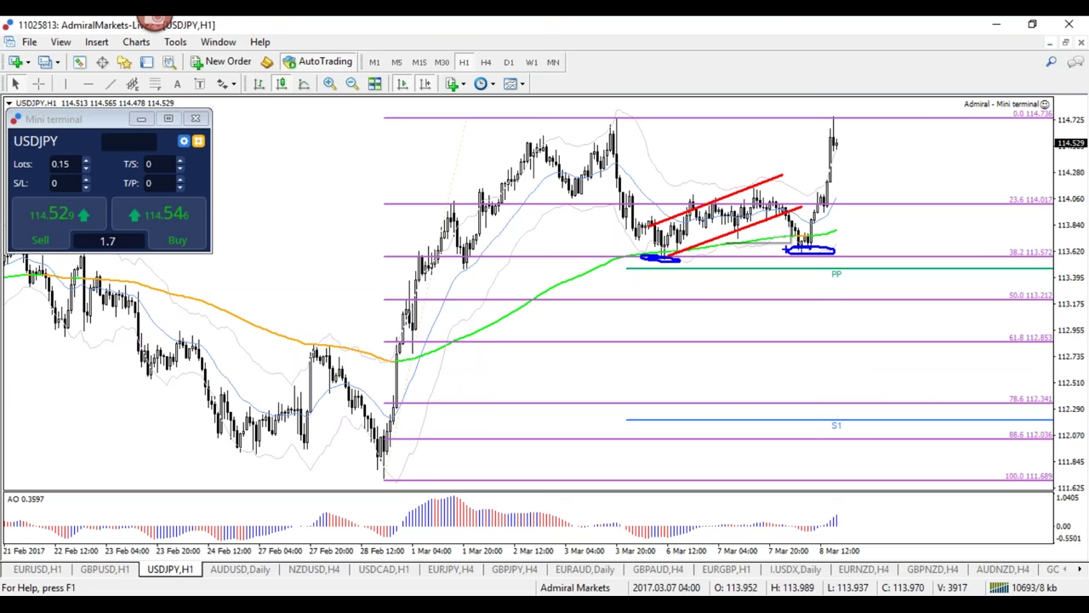
{"action": "left_click_drag", "start_coordinate": [835, 199], "coordinate": [825, 198]}
{"action": "key", "text": "e"}
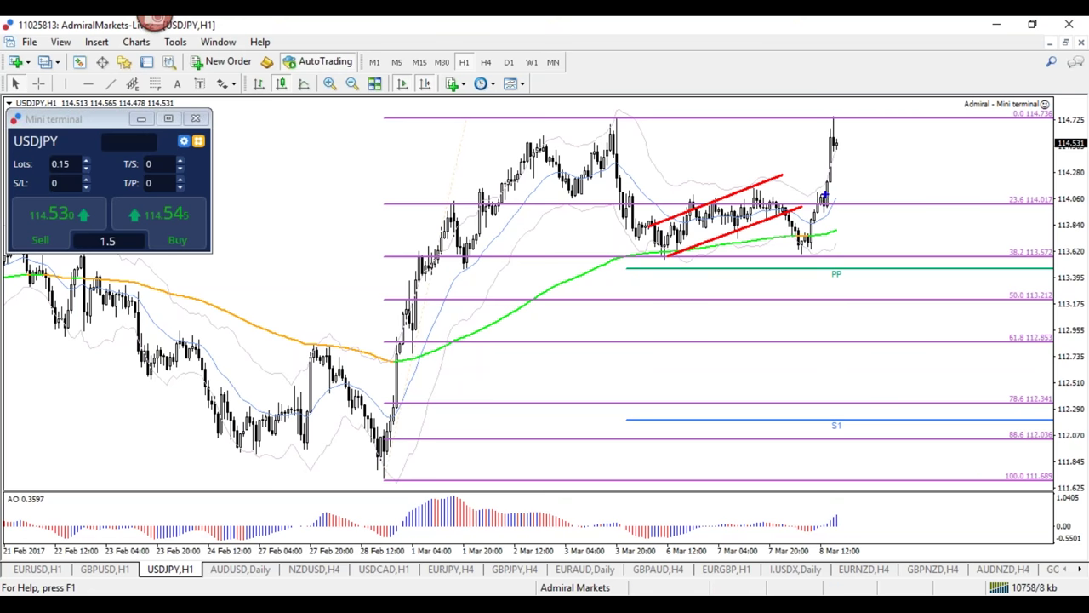
Enlarge the candles, outline the first 8 March rally leg in blue, and clear the drawings.
{"action": "mouse_move", "coordinate": [821, 198]}
{"action": "left_mouse_down"}
{"action": "mouse_move", "coordinate": [839, 204]}
{"action": "mouse_move", "coordinate": [820, 200]}
{"action": "left_mouse_up"}
{"action": "key", "text": "e"}
{"action": "key", "text": "plus"}
{"action": "mouse_move", "coordinate": [786, 280]}
{"action": "left_mouse_down"}
{"action": "mouse_move", "coordinate": [793, 409]}
{"action": "mouse_move", "coordinate": [807, 303]}
{"action": "mouse_move", "coordinate": [788, 284]}
{"action": "left_mouse_up"}
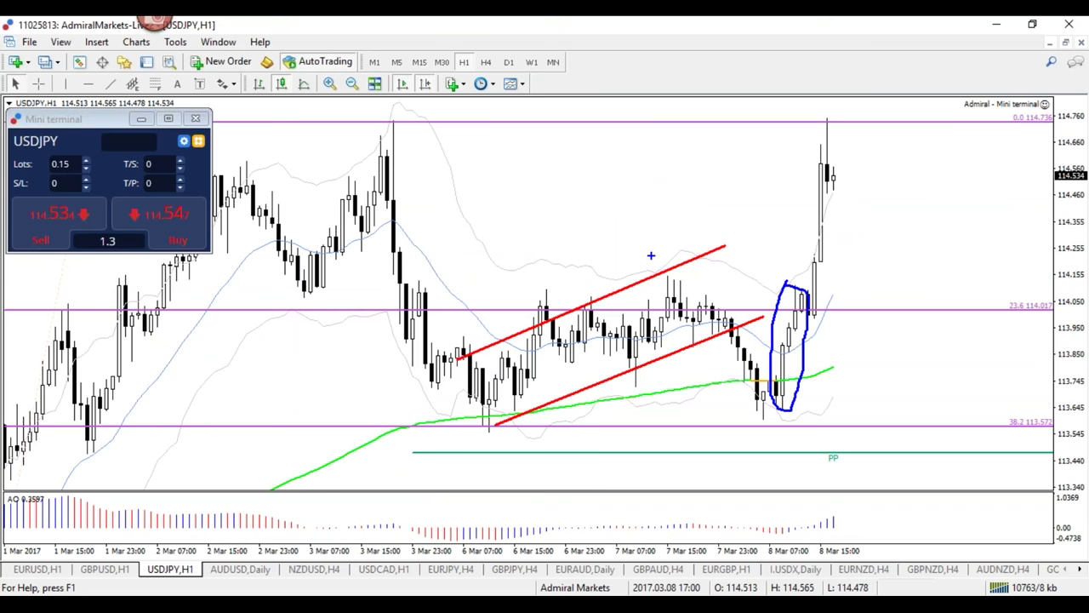
{"action": "key", "text": "e"}
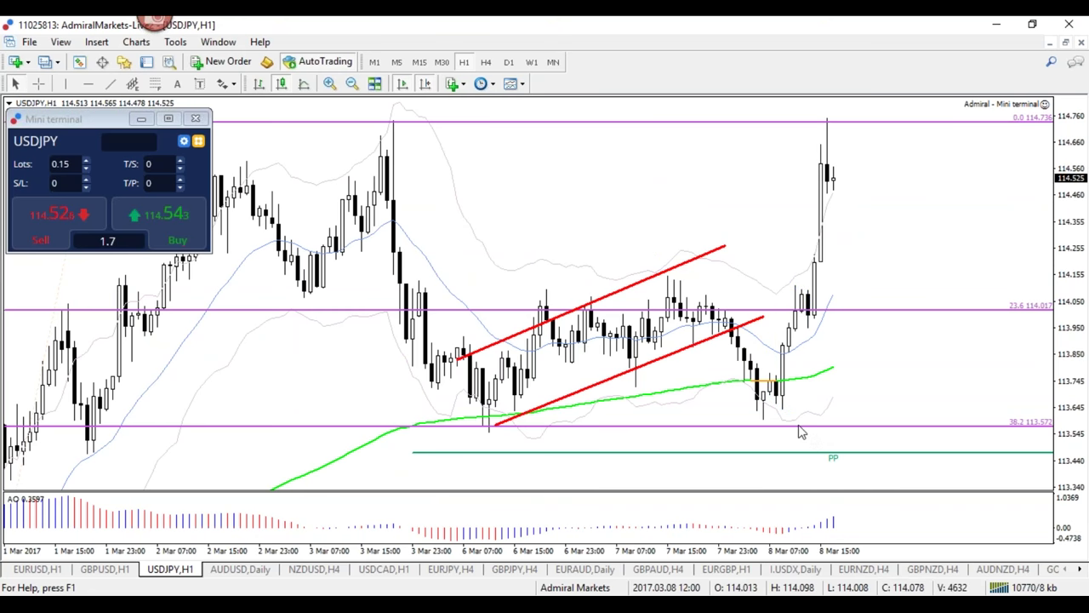
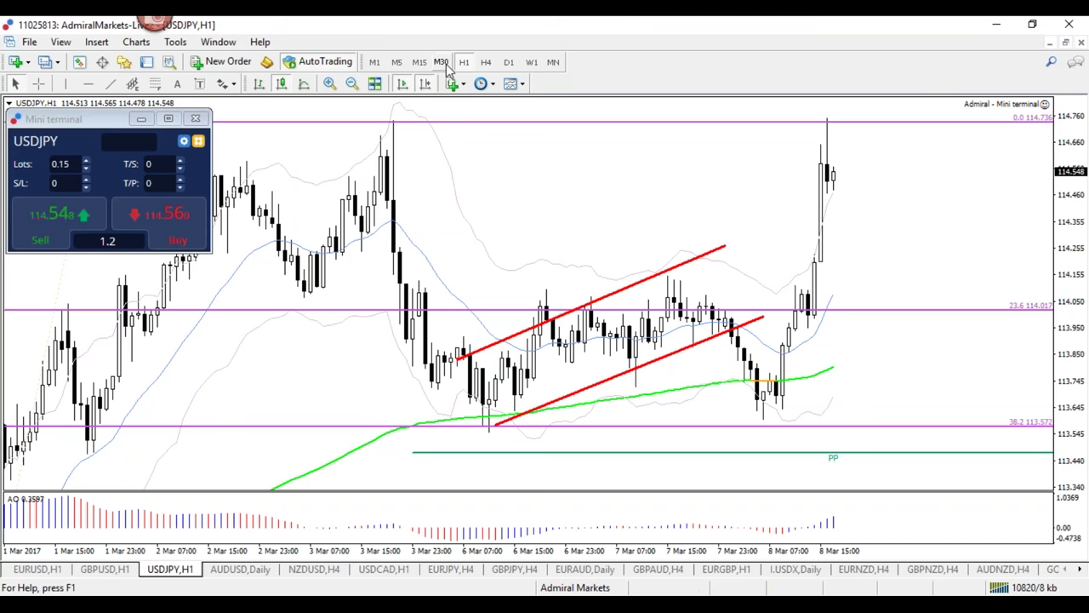
Set the USDJPY chart to M30, outline the 8 March rally leg in blue three times, and clear each outline.
{"action": "left_click", "coordinate": [443, 62]}
{"action": "mouse_move", "coordinate": [747, 317]}
{"action": "left_mouse_down"}
{"action": "mouse_move", "coordinate": [720, 412]}
{"action": "mouse_move", "coordinate": [757, 434]}
{"action": "mouse_move", "coordinate": [774, 318]}
{"action": "mouse_move", "coordinate": [747, 317]}
{"action": "left_mouse_up"}
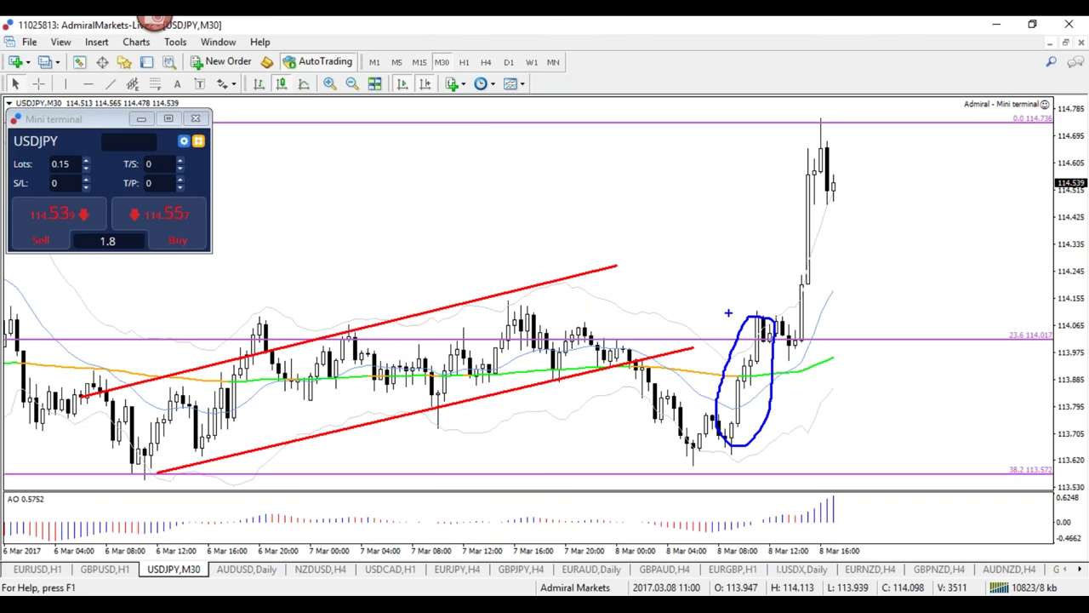
{"action": "key", "text": "Escape"}
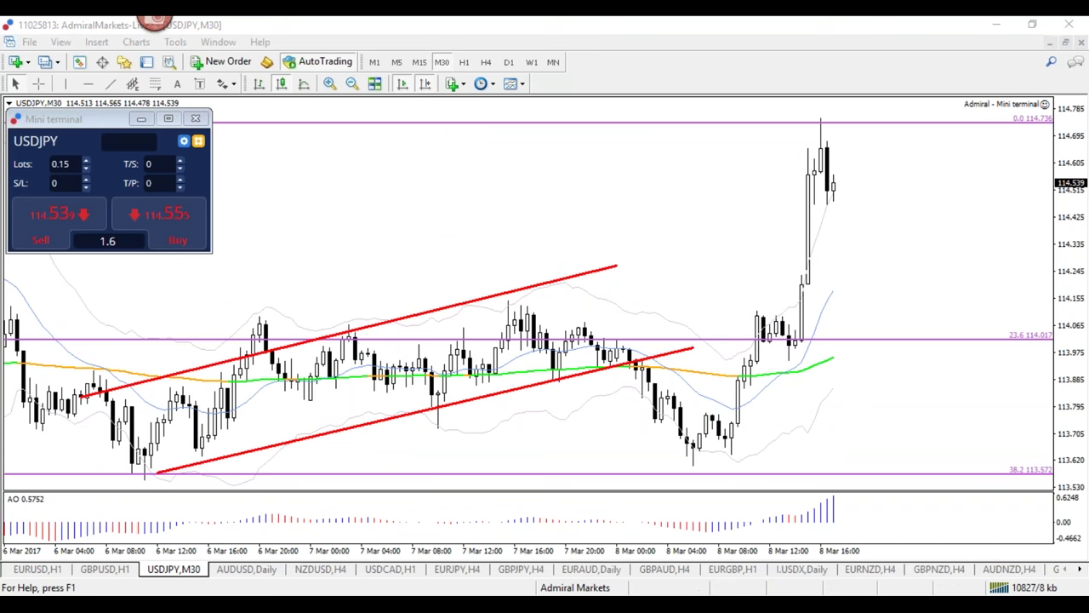
{"action": "mouse_move", "coordinate": [723, 337]}
{"action": "left_mouse_down"}
{"action": "mouse_move", "coordinate": [693, 405]}
{"action": "mouse_move", "coordinate": [742, 415]}
{"action": "mouse_move", "coordinate": [762, 317]}
{"action": "left_mouse_up"}
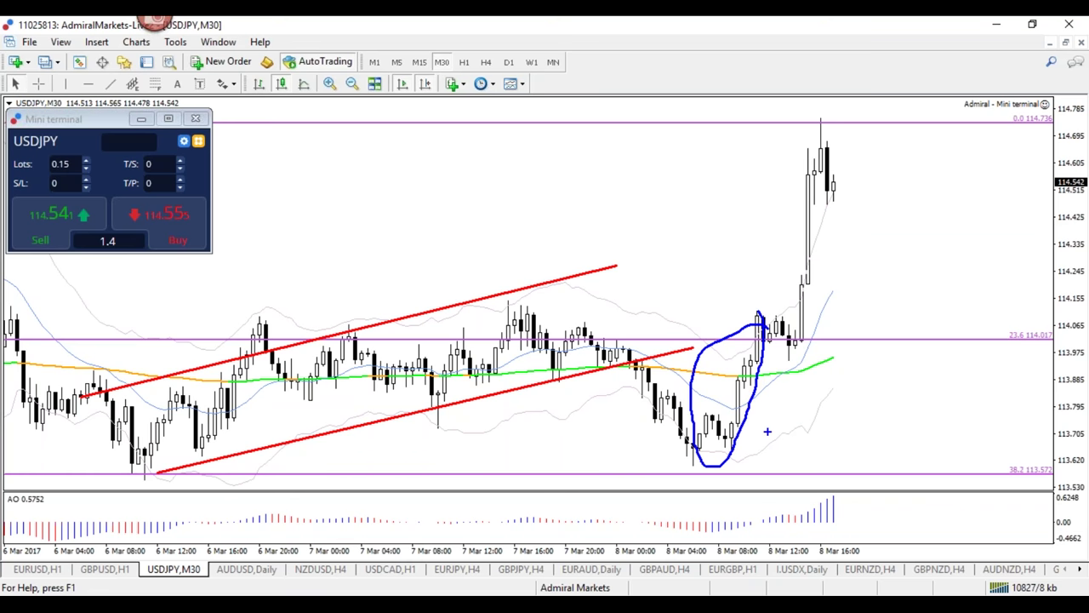
{"action": "key", "text": "Escape"}
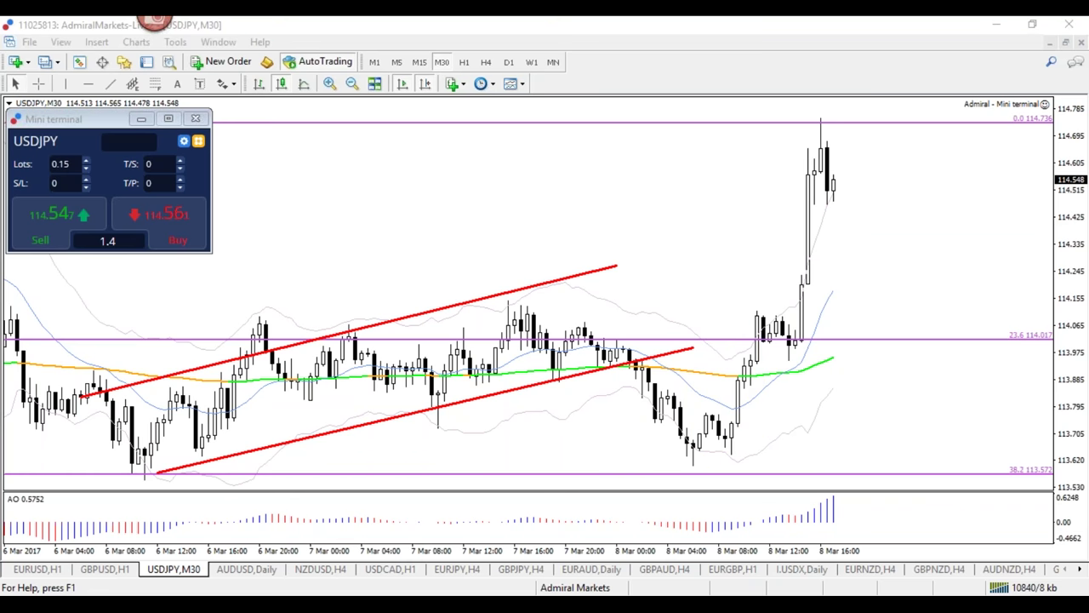
{"action": "mouse_move", "coordinate": [753, 318]}
{"action": "left_mouse_down"}
{"action": "mouse_move", "coordinate": [691, 459]}
{"action": "mouse_move", "coordinate": [762, 338]}
{"action": "mouse_move", "coordinate": [753, 316]}
{"action": "left_mouse_up"}
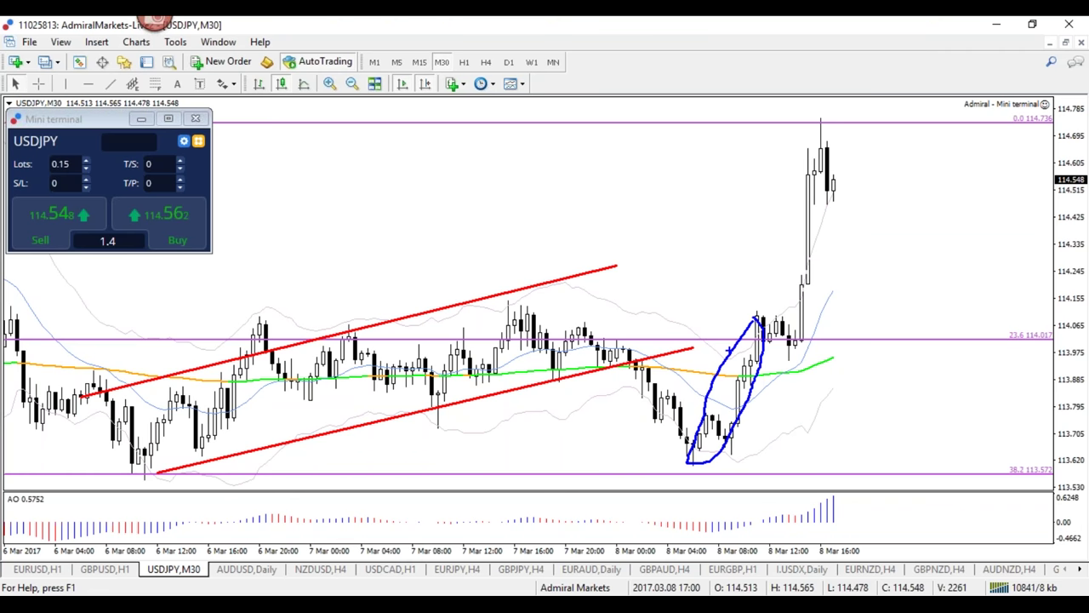
{"action": "key", "text": "Escape"}
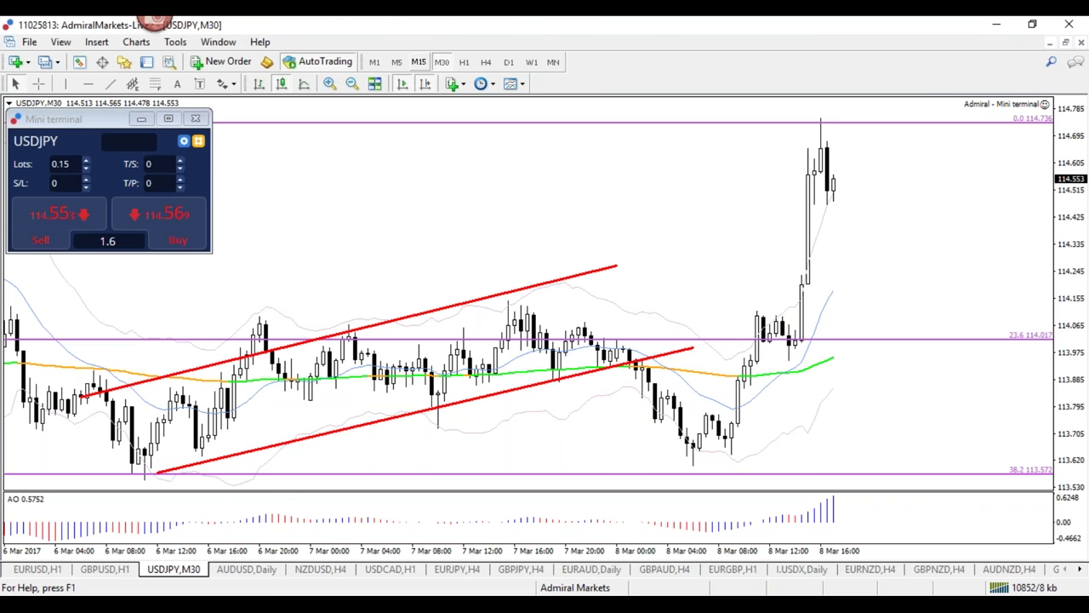
Set the chart to M15, sketch a blue flag around the pullback with an upward arrow, and clear the drawings.
{"action": "left_click", "coordinate": [419, 61]}
{"action": "left_click_drag", "start_coordinate": [775, 344], "coordinate": [678, 312]}
{"action": "left_click_drag", "start_coordinate": [792, 373], "coordinate": [686, 356]}
{"action": "mouse_move", "coordinate": [802, 332]}
{"action": "left_mouse_down"}
{"action": "mouse_move", "coordinate": [881, 162]}
{"action": "mouse_move", "coordinate": [903, 174]}
{"action": "left_mouse_up"}
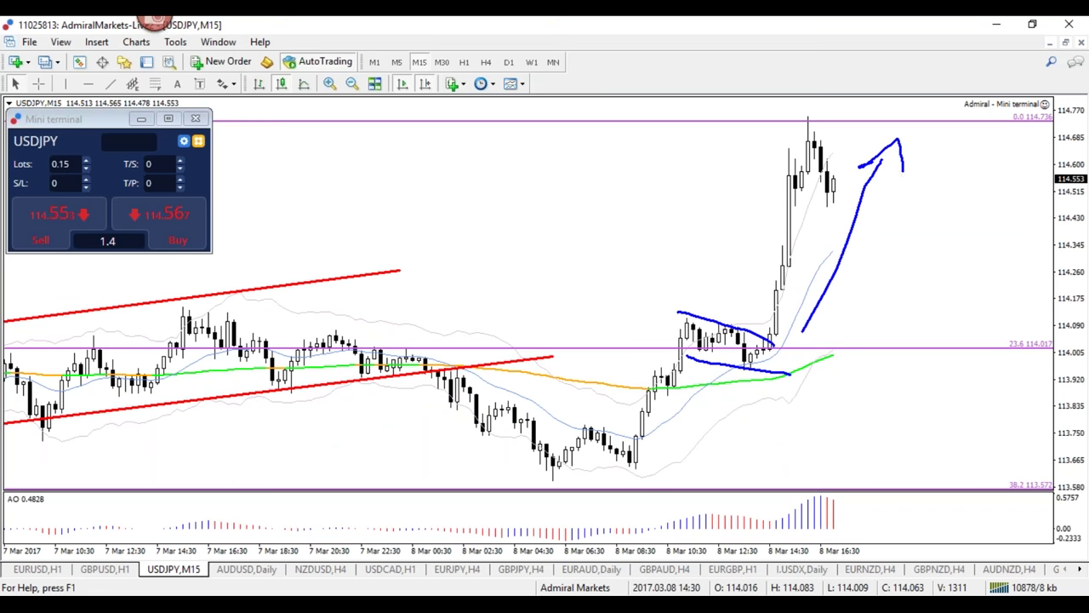
{"action": "key", "text": "Escape"}
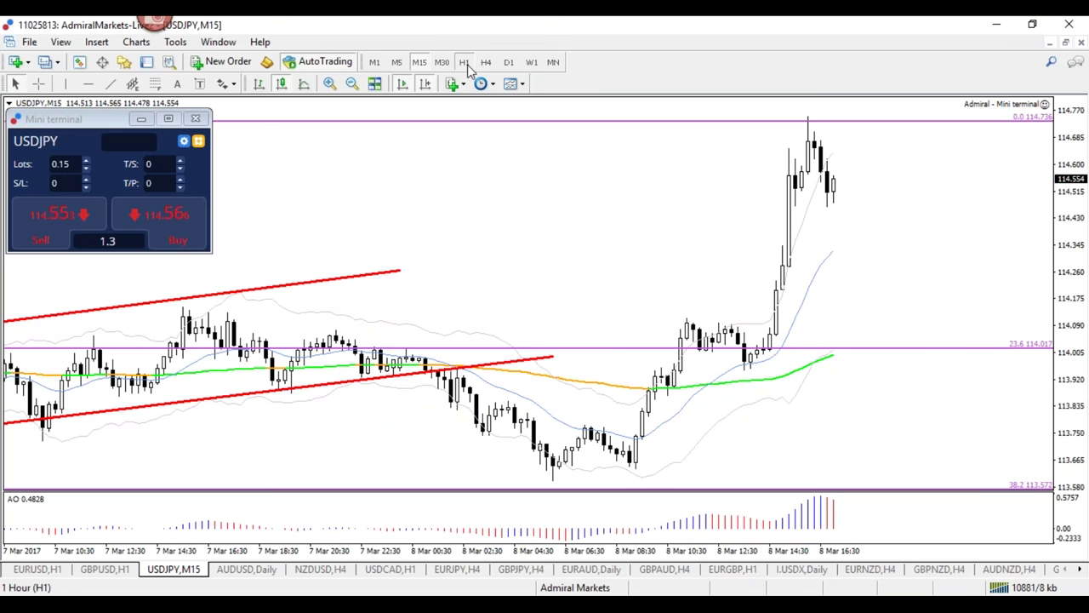
Return the chart to H1, sketch the rally leg and the flag around the 23.6 level in blue, and clear the drawings.
{"action": "left_click", "coordinate": [464, 62]}
{"action": "mouse_move", "coordinate": [787, 310]}
{"action": "left_mouse_down"}
{"action": "mouse_move", "coordinate": [792, 324]}
{"action": "mouse_move", "coordinate": [888, 303]}
{"action": "mouse_move", "coordinate": [868, 323]}
{"action": "mouse_move", "coordinate": [856, 285]}
{"action": "left_mouse_up"}
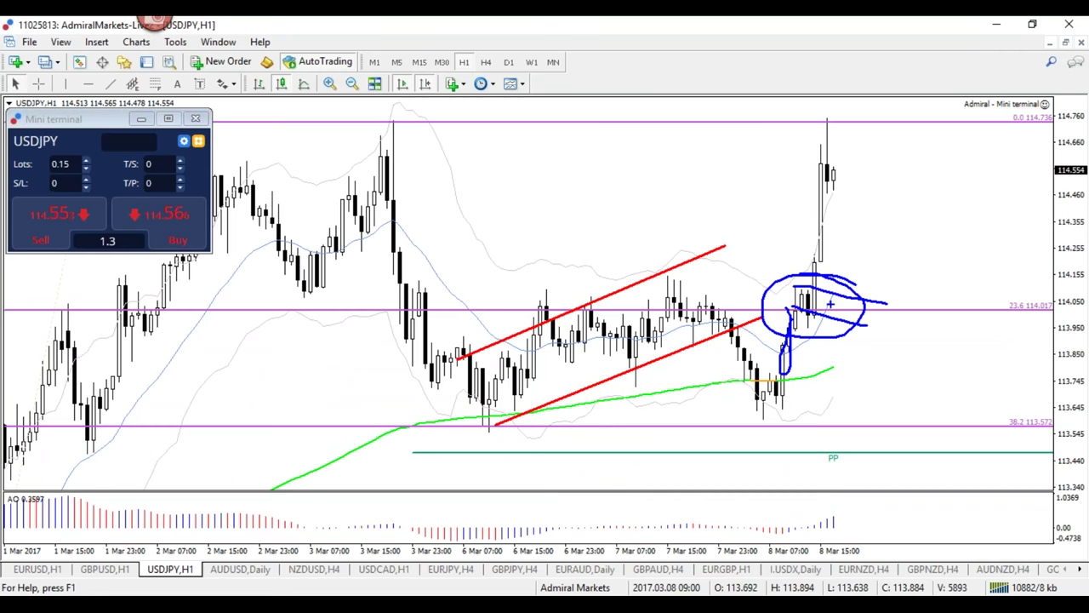
{"action": "key", "text": "e"}
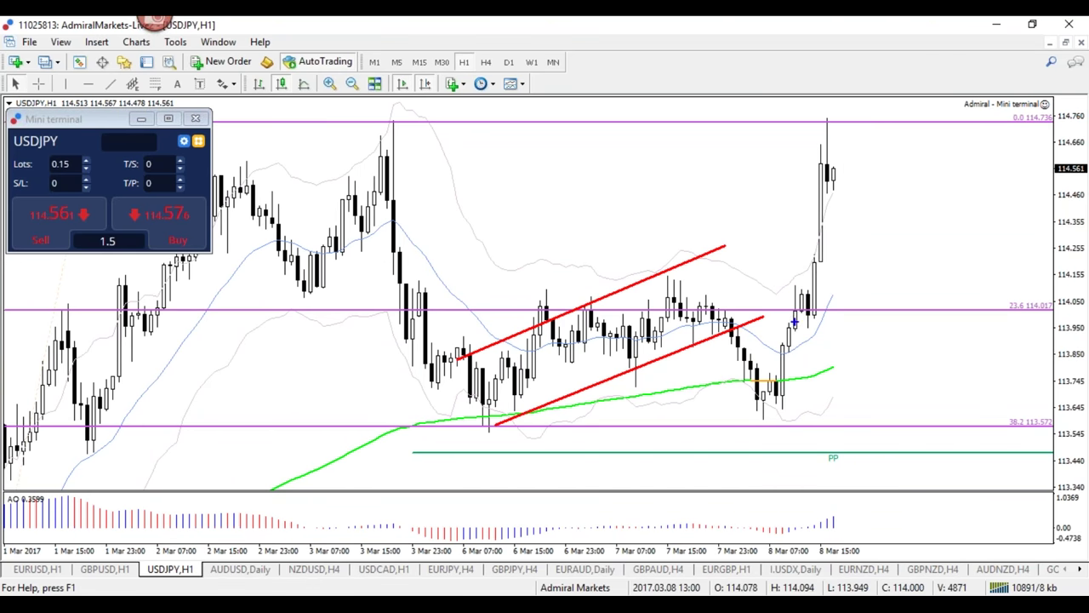
{"action": "left_click_drag", "start_coordinate": [795, 287], "coordinate": [794, 290]}
{"action": "key", "text": "BackSpace"}
Circle the 8 March low and the pullback at the 23.6 level in blue, and clear the circles.
{"action": "mouse_move", "coordinate": [771, 425]}
{"action": "left_mouse_down"}
{"action": "mouse_move", "coordinate": [749, 412]}
{"action": "mouse_move", "coordinate": [774, 415]}
{"action": "left_mouse_up"}
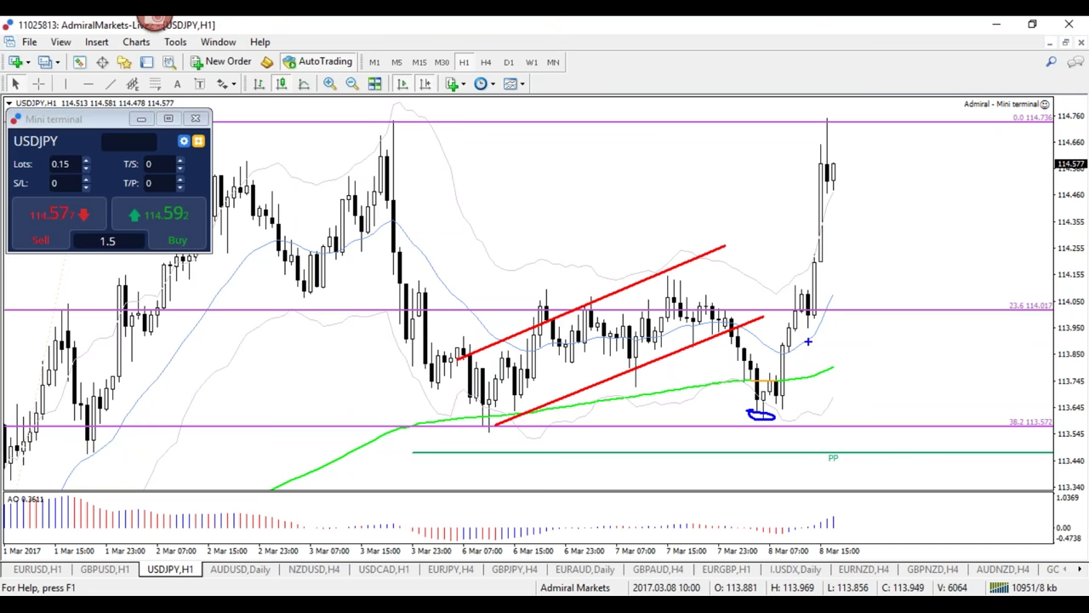
{"action": "mouse_move", "coordinate": [831, 310]}
{"action": "left_mouse_down"}
{"action": "mouse_move", "coordinate": [825, 331]}
{"action": "mouse_move", "coordinate": [842, 311]}
{"action": "left_mouse_up"}
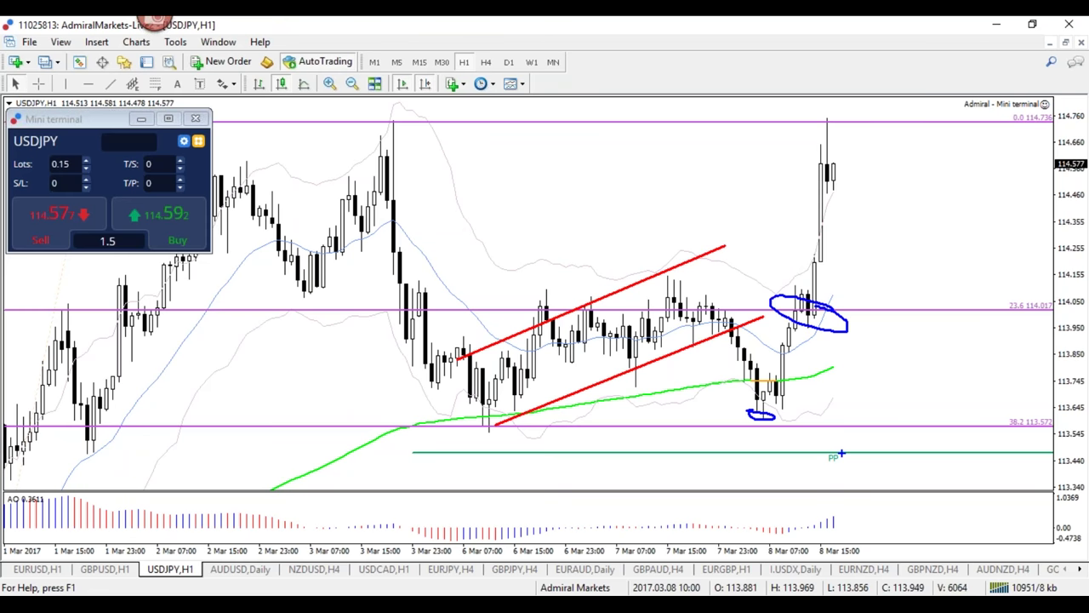
{"action": "key", "text": "e"}
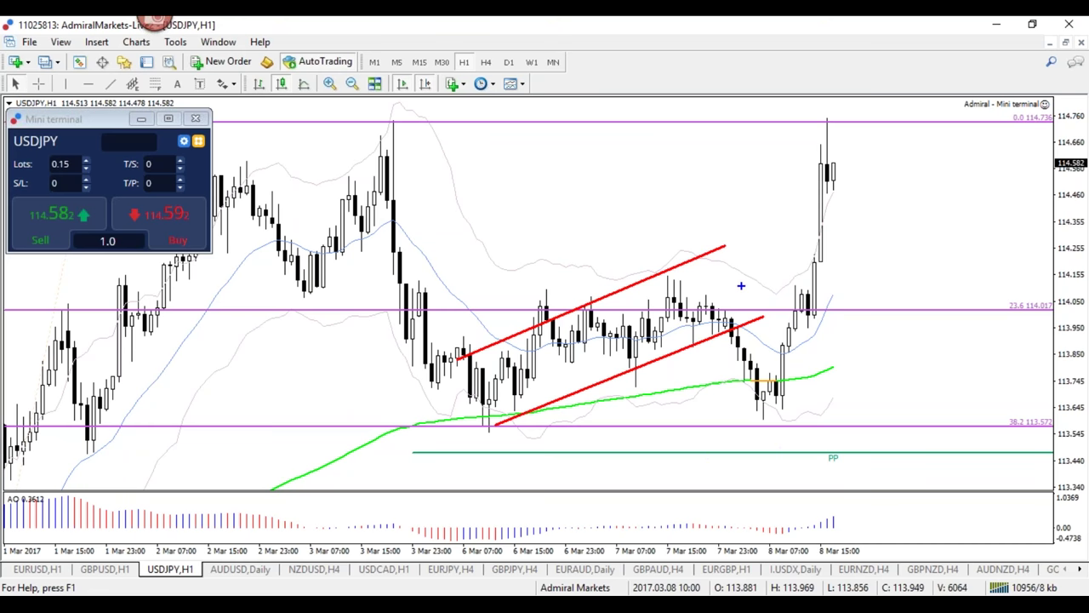
Circle the 114.736 highs in red, sketch a falling path from them, circle the latest H1 candles, and clear the drawings.
{"action": "mouse_move", "coordinate": [840, 142]}
{"action": "left_mouse_down"}
{"action": "mouse_move", "coordinate": [851, 121]}
{"action": "mouse_move", "coordinate": [521, 111]}
{"action": "mouse_move", "coordinate": [383, 134]}
{"action": "mouse_move", "coordinate": [873, 142]}
{"action": "mouse_move", "coordinate": [817, 112]}
{"action": "left_mouse_up"}
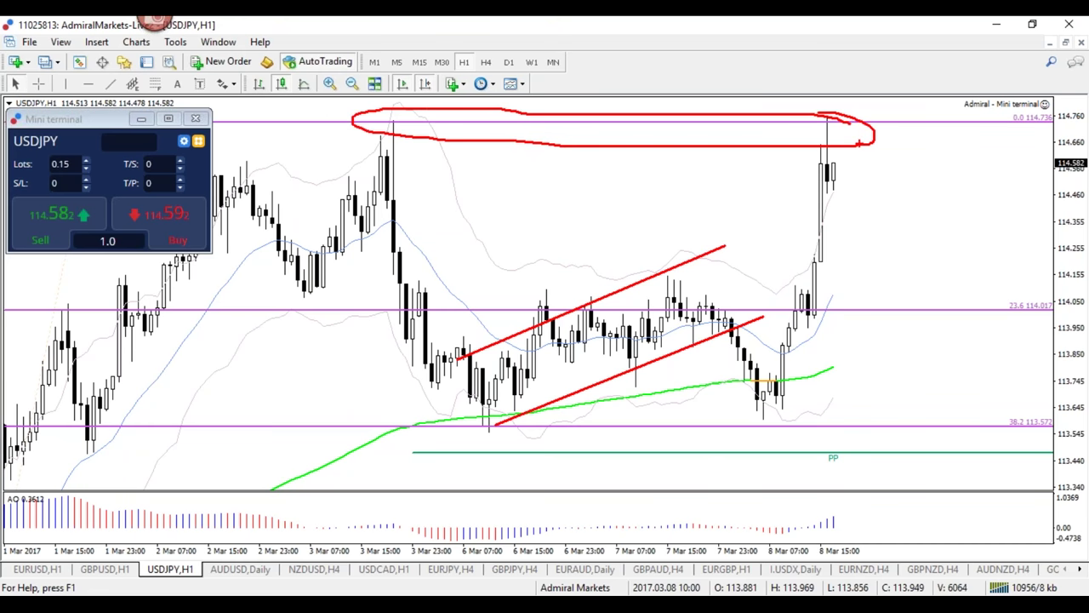
{"action": "left_click_drag", "start_coordinate": [836, 129], "coordinate": [937, 213]}
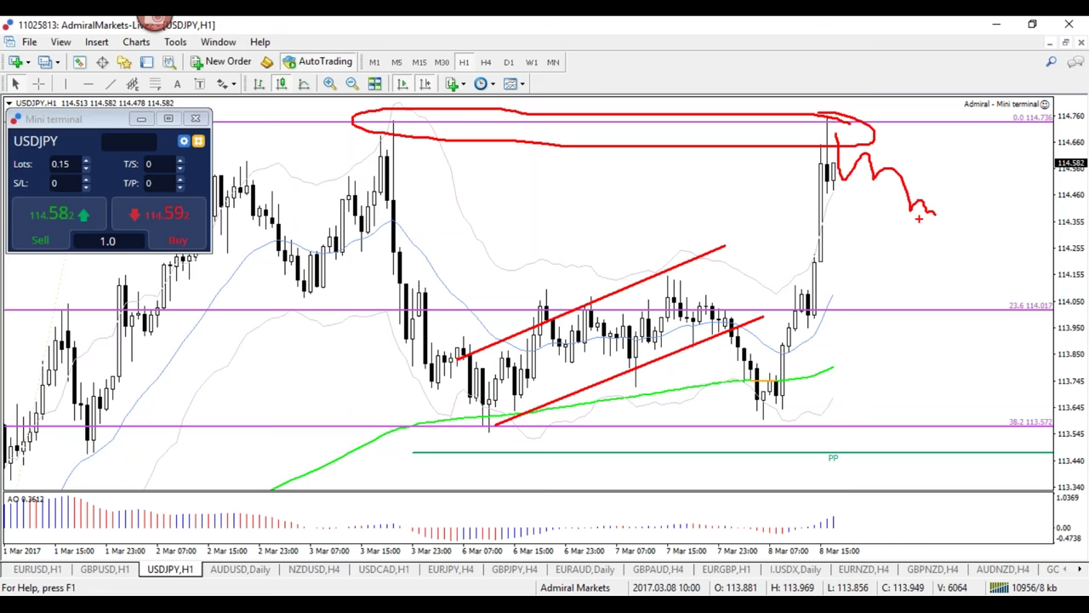
{"action": "key", "text": "e"}
{"action": "mouse_move", "coordinate": [835, 119]}
{"action": "left_mouse_down"}
{"action": "mouse_move", "coordinate": [830, 202]}
{"action": "mouse_move", "coordinate": [837, 126]}
{"action": "left_mouse_up"}
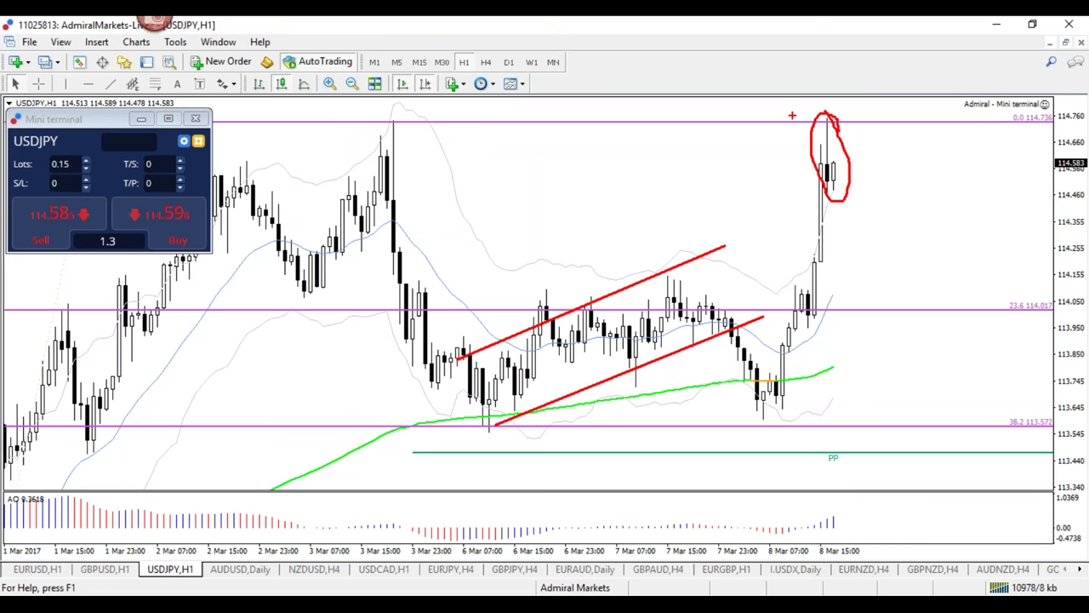
{"action": "key", "text": "e"}
Set the USDJPY chart to H4, mark the two highs along the 114.736 level in red twice, and clear each marking.
{"action": "left_click", "coordinate": [486, 62]}
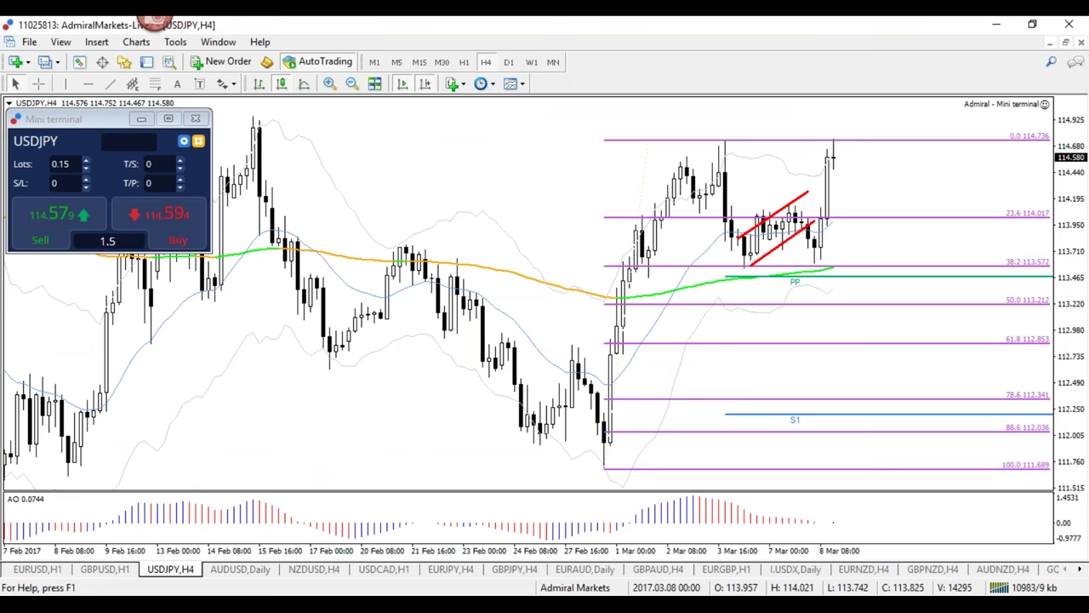
{"action": "key", "text": "plus"}
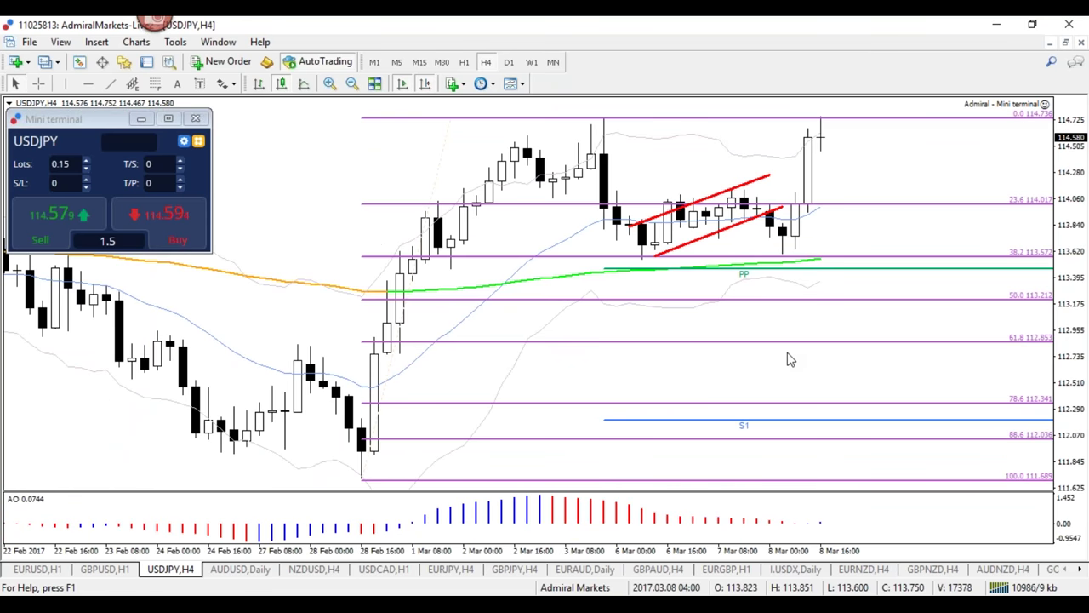
{"action": "key", "text": "minus"}
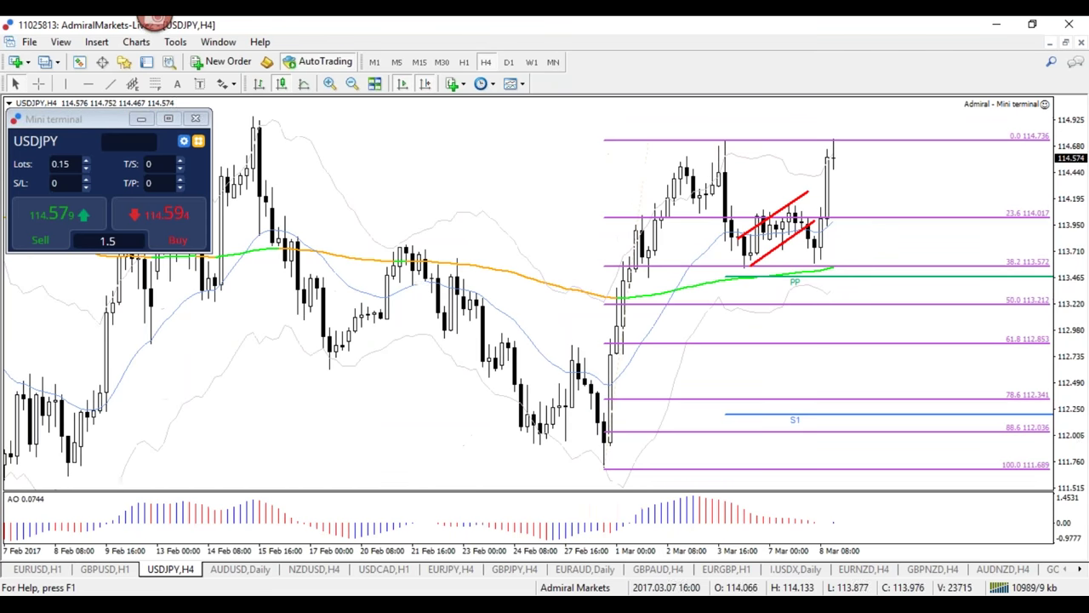
{"action": "mouse_move", "coordinate": [835, 138]}
{"action": "left_mouse_down"}
{"action": "mouse_move", "coordinate": [720, 136]}
{"action": "mouse_move", "coordinate": [873, 136]}
{"action": "left_mouse_up"}
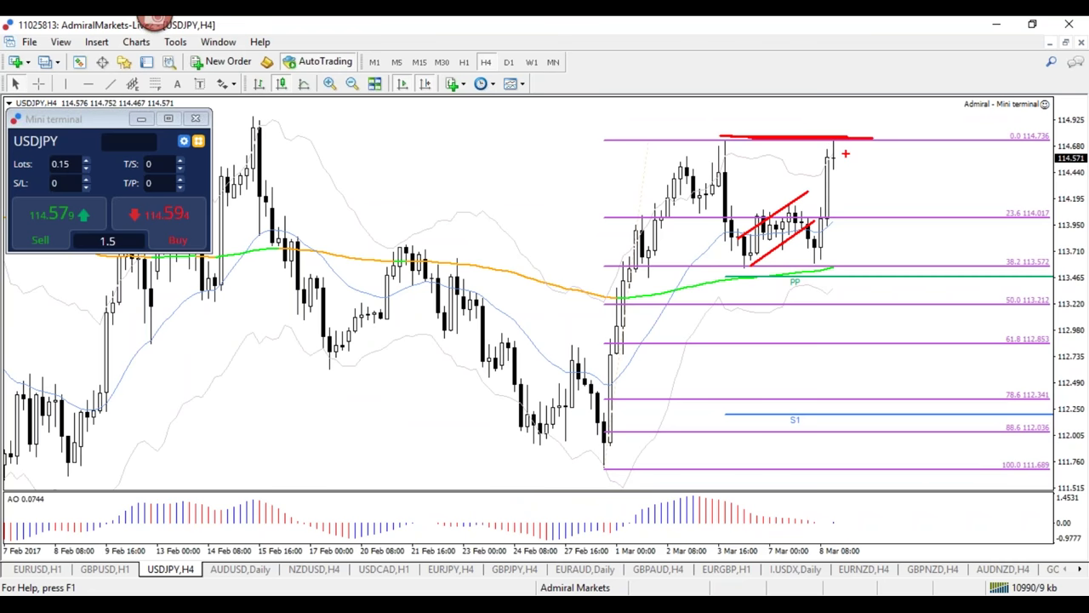
{"action": "key", "text": "e"}
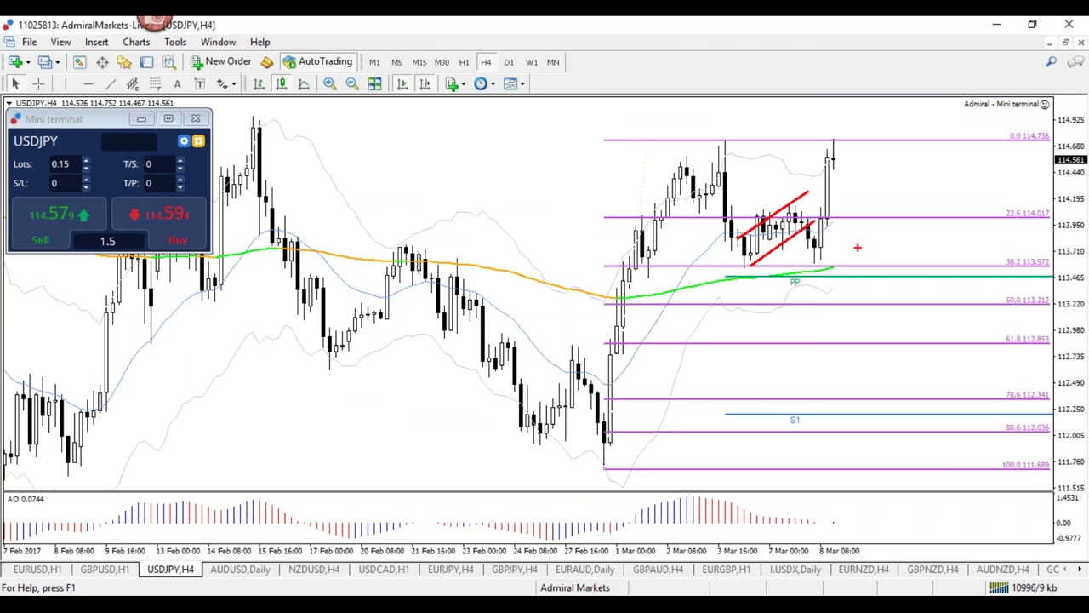
{"action": "mouse_move", "coordinate": [851, 139]}
{"action": "left_mouse_down"}
{"action": "mouse_move", "coordinate": [704, 136]}
{"action": "mouse_move", "coordinate": [839, 144]}
{"action": "left_mouse_up"}
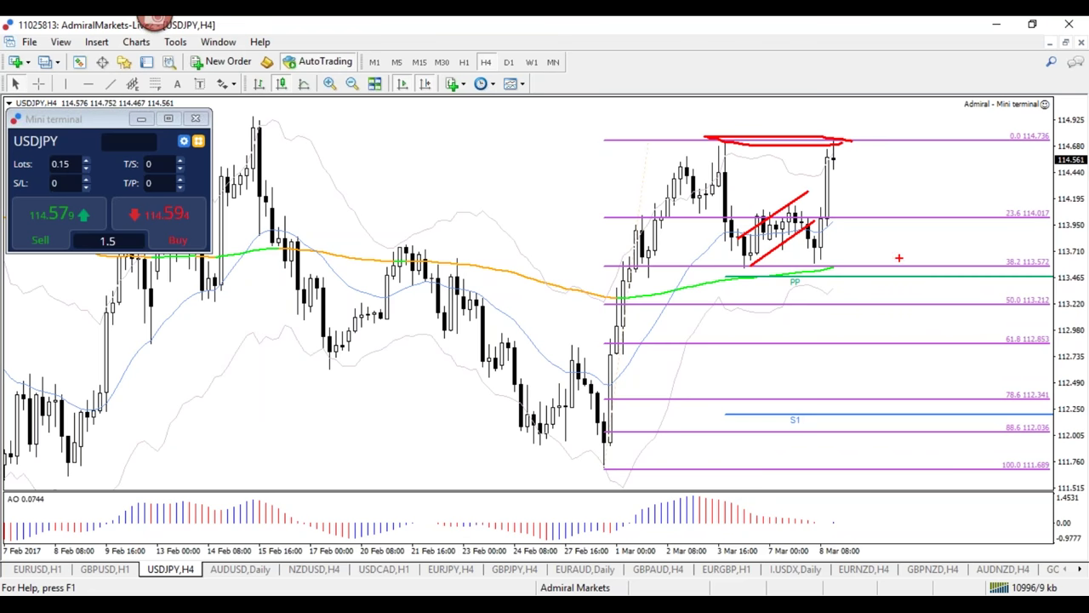
{"action": "key", "text": "ctrl+z"}
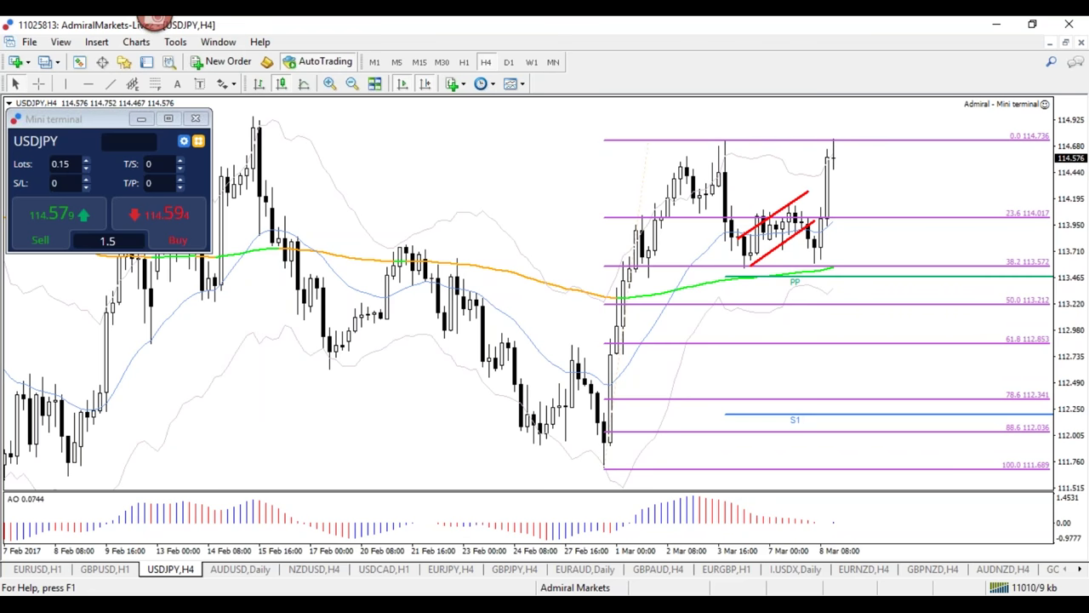
Circle the 23.6, 38.2 and 50.0 Fibonacci levels on the USDJPY H4 chart in blue, and clear the circles.
{"action": "key", "text": "b"}
{"action": "mouse_move", "coordinate": [883, 213]}
{"action": "left_mouse_down"}
{"action": "mouse_move", "coordinate": [803, 205]}
{"action": "mouse_move", "coordinate": [900, 216]}
{"action": "mouse_move", "coordinate": [845, 205]}
{"action": "left_mouse_up"}
{"action": "mouse_move", "coordinate": [838, 257]}
{"action": "left_mouse_down"}
{"action": "mouse_move", "coordinate": [772, 255]}
{"action": "mouse_move", "coordinate": [858, 269]}
{"action": "left_mouse_up"}
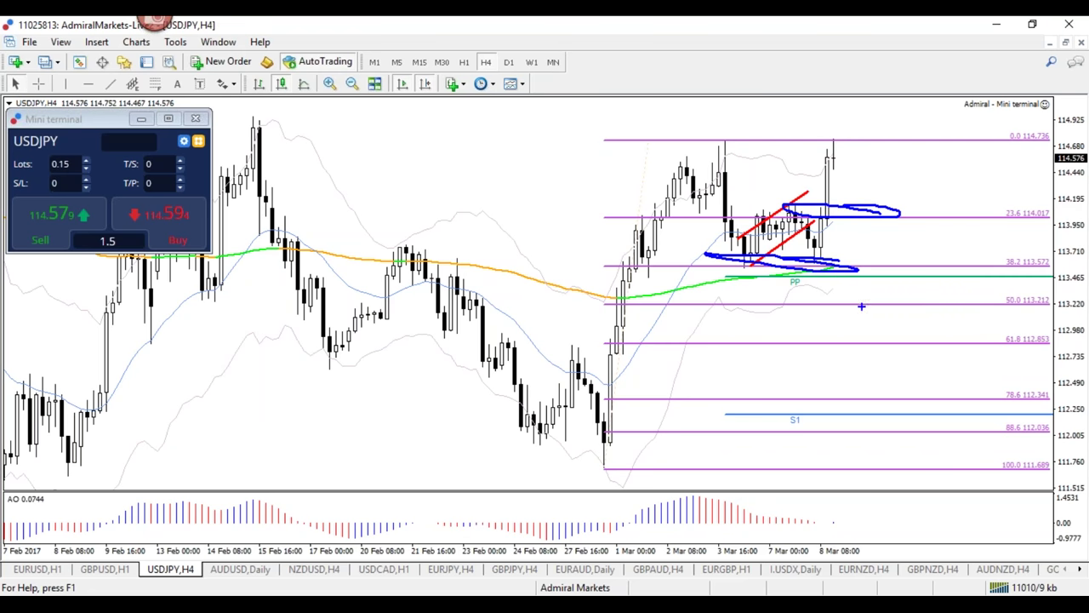
{"action": "mouse_move", "coordinate": [1053, 300]}
{"action": "left_mouse_down"}
{"action": "mouse_move", "coordinate": [1001, 290]}
{"action": "mouse_move", "coordinate": [1047, 307]}
{"action": "mouse_move", "coordinate": [1060, 299]}
{"action": "left_mouse_up"}
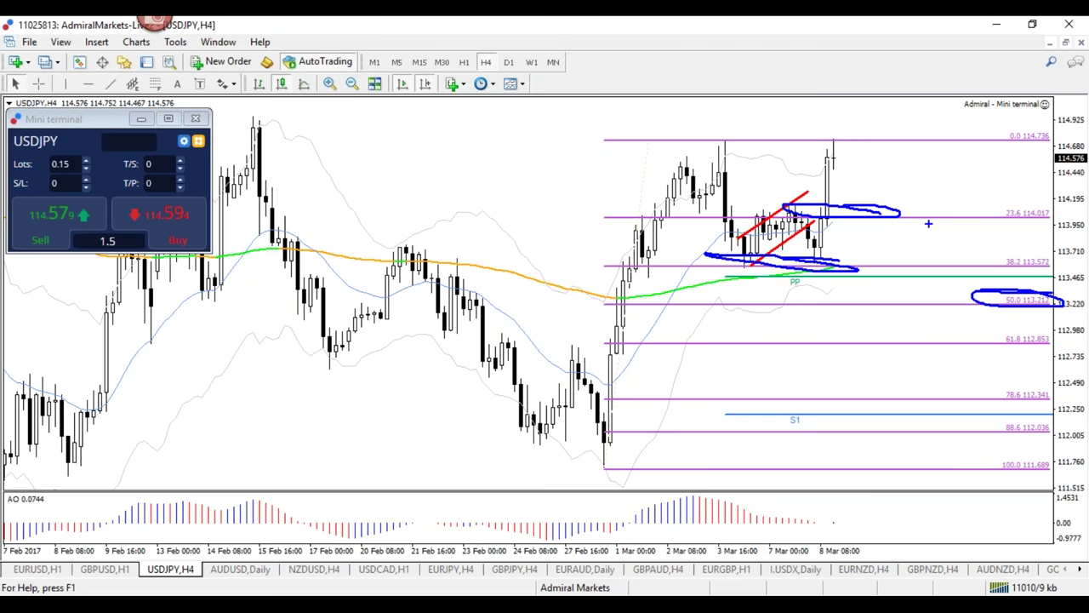
{"action": "key", "text": "Escape"}
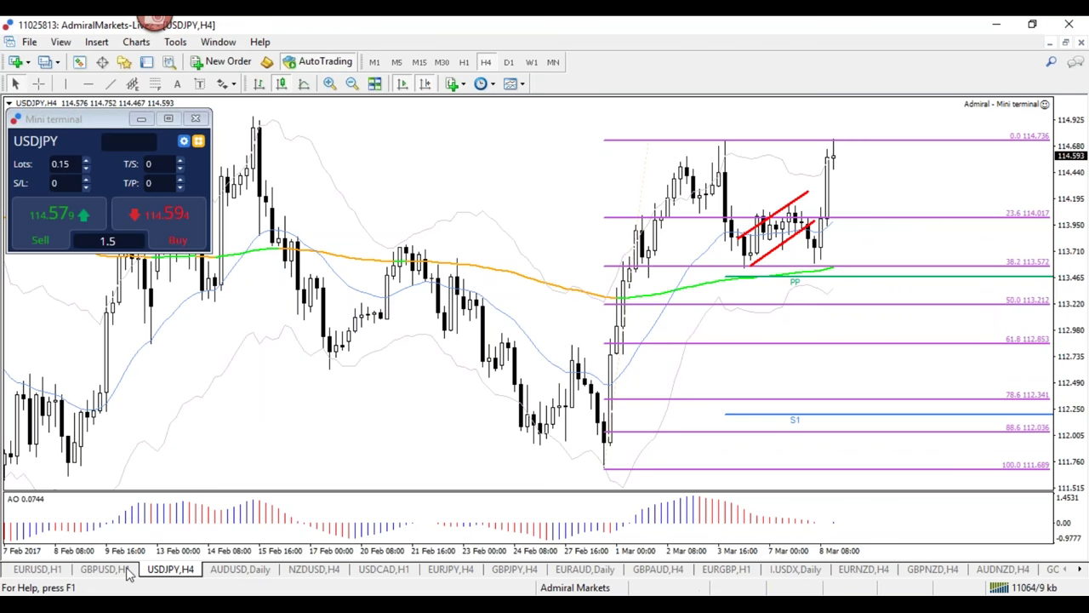
Set the USDJPY chart to Daily, circle the 50.0 level in blue, clear it, and circle the 8 March candle.
{"action": "key", "text": "minus"}
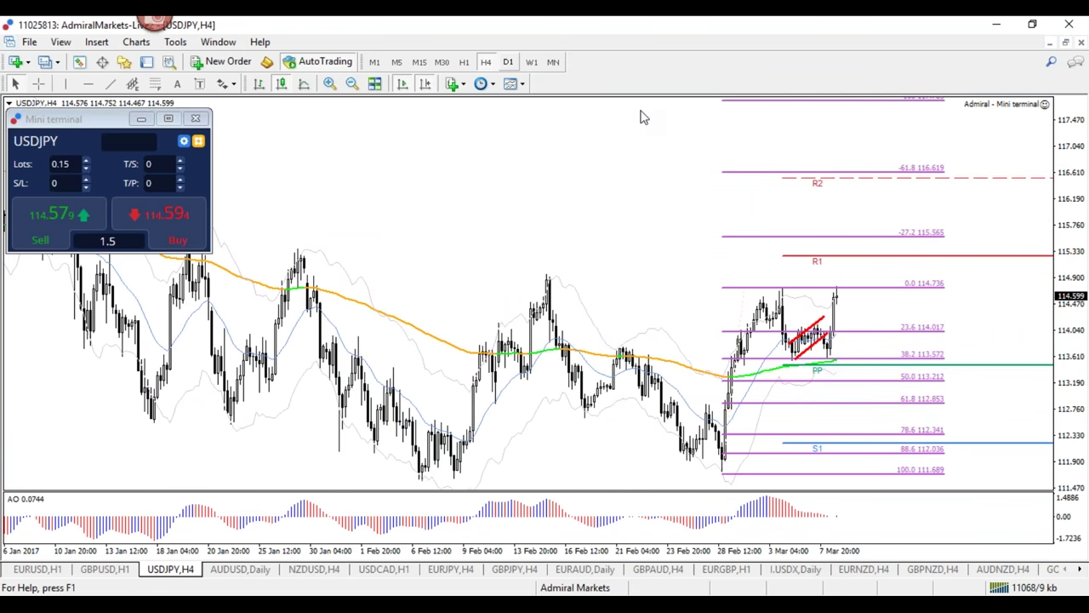
{"action": "left_click", "coordinate": [509, 62]}
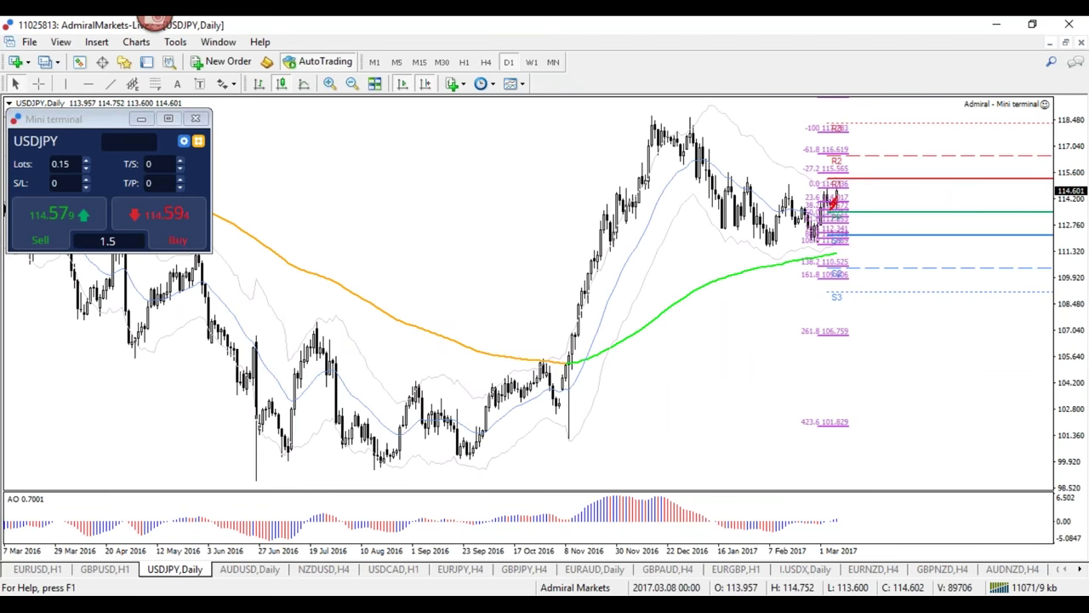
{"action": "key", "text": "plus"}
{"action": "key", "text": "plus"}
{"action": "mouse_move", "coordinate": [912, 307]}
{"action": "left_mouse_down"}
{"action": "mouse_move", "coordinate": [846, 338]}
{"action": "mouse_move", "coordinate": [872, 308]}
{"action": "left_mouse_up"}
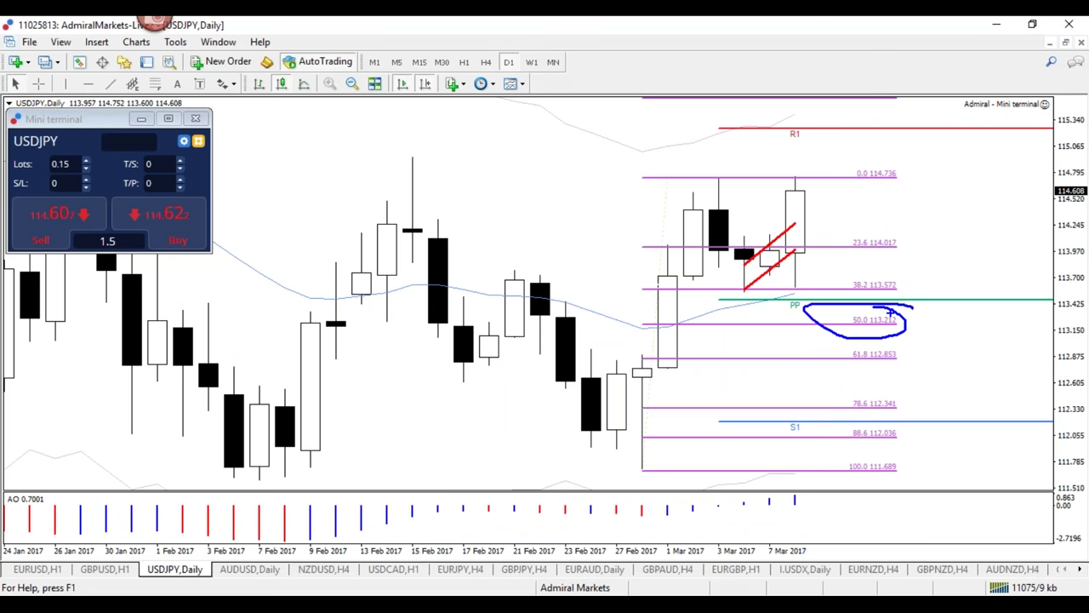
{"action": "key", "text": "e"}
{"action": "mouse_move", "coordinate": [817, 206]}
{"action": "left_mouse_down"}
{"action": "mouse_move", "coordinate": [808, 182]}
{"action": "mouse_move", "coordinate": [778, 243]}
{"action": "mouse_move", "coordinate": [814, 223]}
{"action": "mouse_move", "coordinate": [812, 197]}
{"action": "left_mouse_up"}
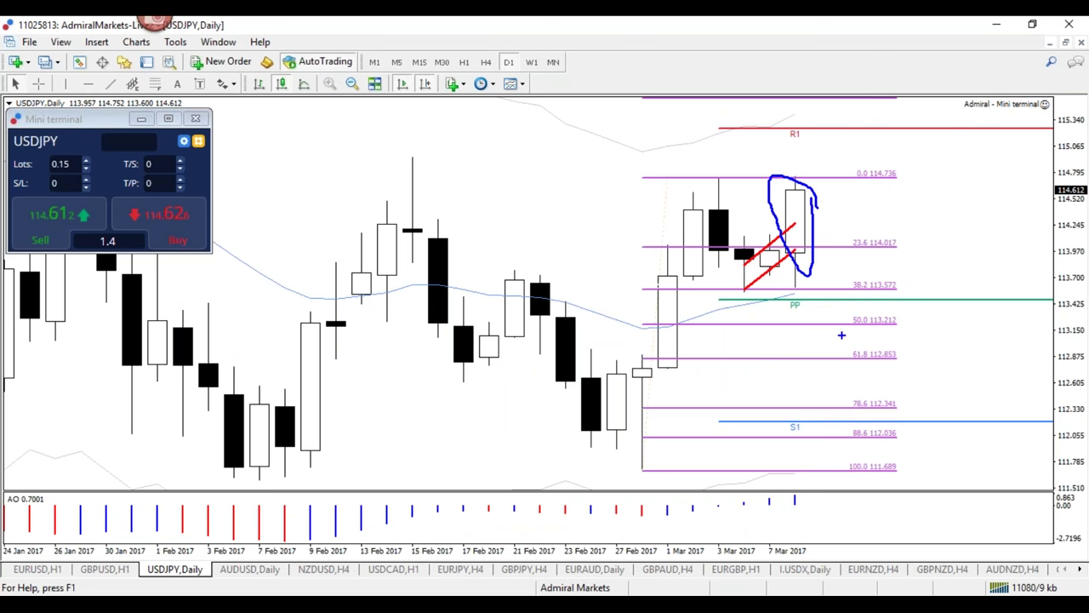
Clear the candle circle, sketch a blue path from the latest daily candle up toward the -27.2 level, and clear it.
{"action": "key", "text": "minus"}
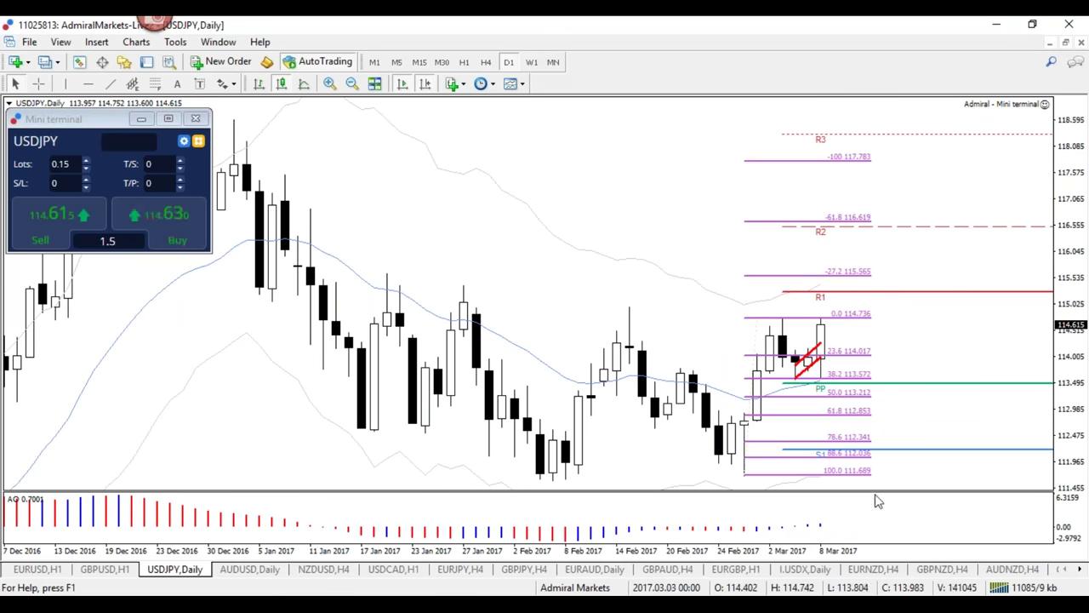
{"action": "key", "text": "minus"}
{"action": "key", "text": "plus"}
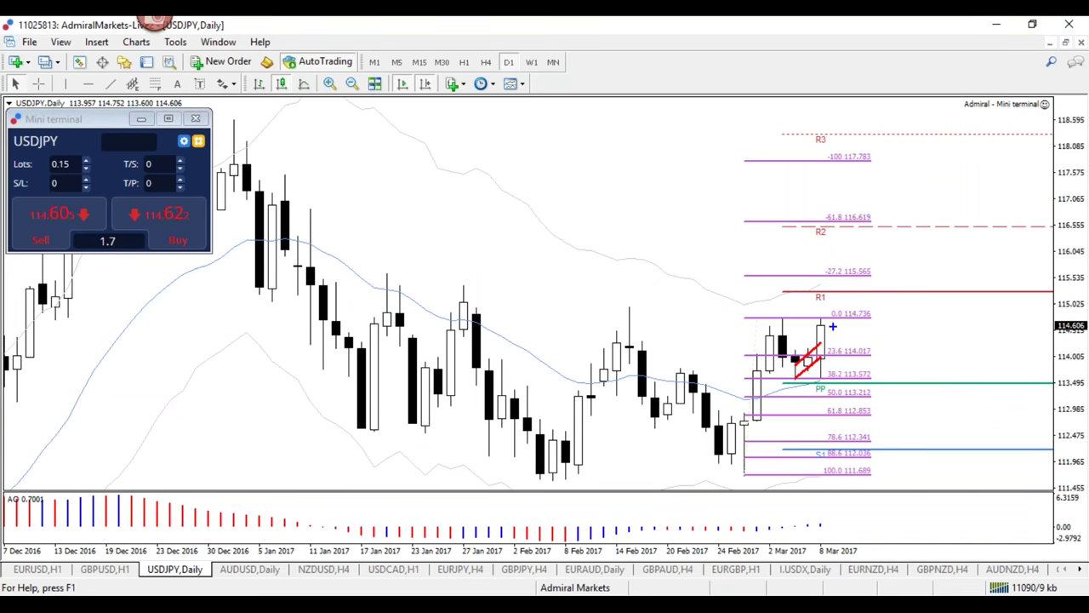
{"action": "mouse_move", "coordinate": [821, 320]}
{"action": "left_mouse_down"}
{"action": "mouse_move", "coordinate": [835, 345]}
{"action": "mouse_move", "coordinate": [857, 265]}
{"action": "mouse_move", "coordinate": [864, 279]}
{"action": "left_mouse_up"}
{"action": "key", "text": "Escape"}
Show the GBPUSD H1 chart, sketch freehand marks around the S1 level and the 8 March low, and clear them.
{"action": "left_click", "coordinate": [104, 569]}
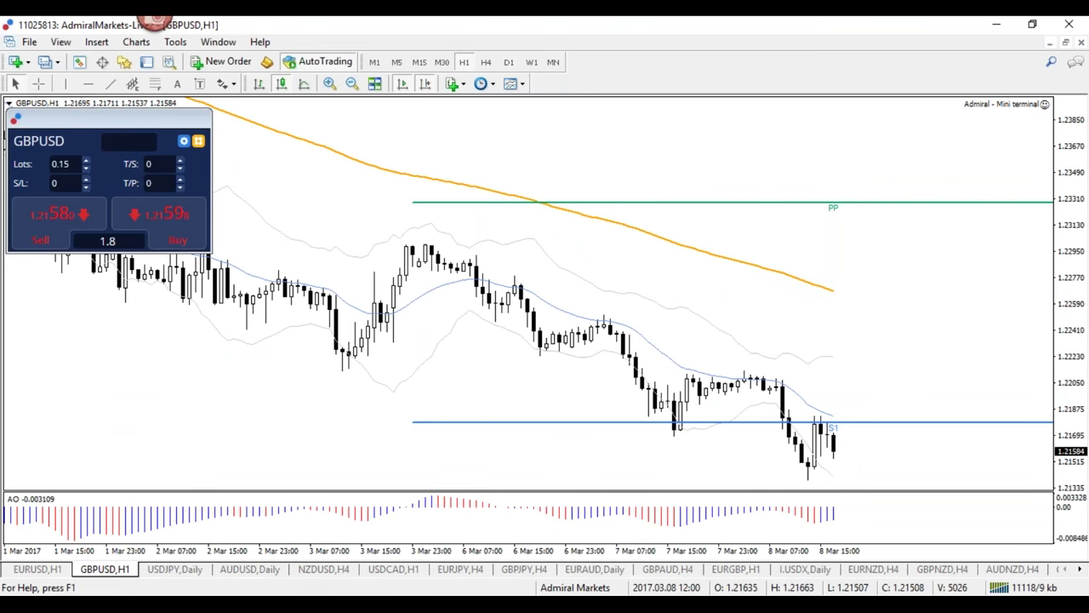
{"action": "left_click_drag", "start_coordinate": [940, 383], "coordinate": [793, 417]}
{"action": "left_click_drag", "start_coordinate": [1046, 409], "coordinate": [802, 475]}
{"action": "key", "text": "Escape"}
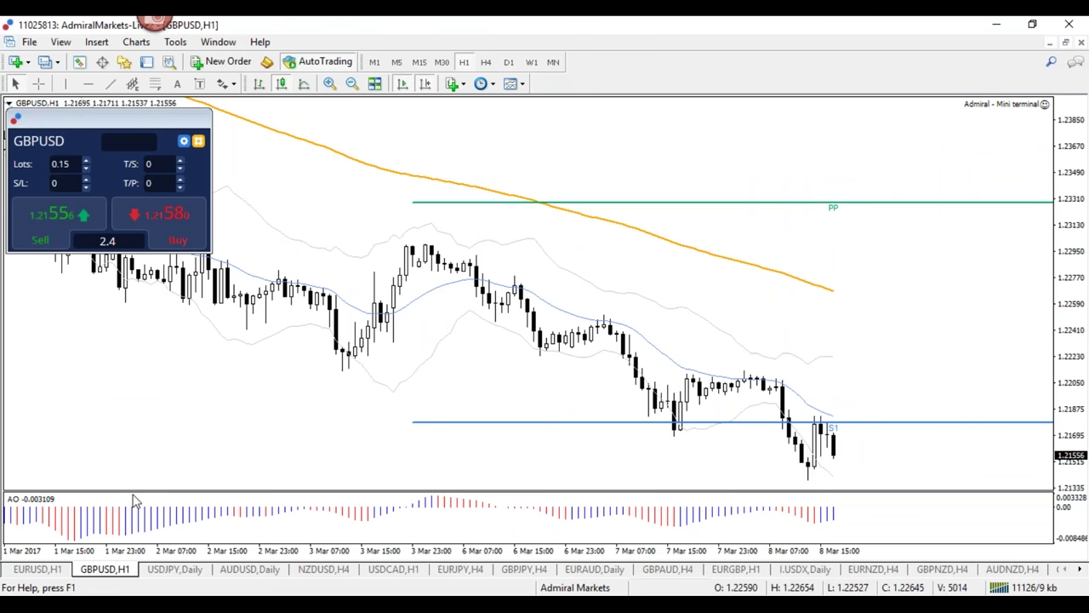
Show the EURUSD H1 chart, outline the 78.6 level and bracket the zone around the 50.0 level in blue.
{"action": "left_click", "coordinate": [36, 568]}
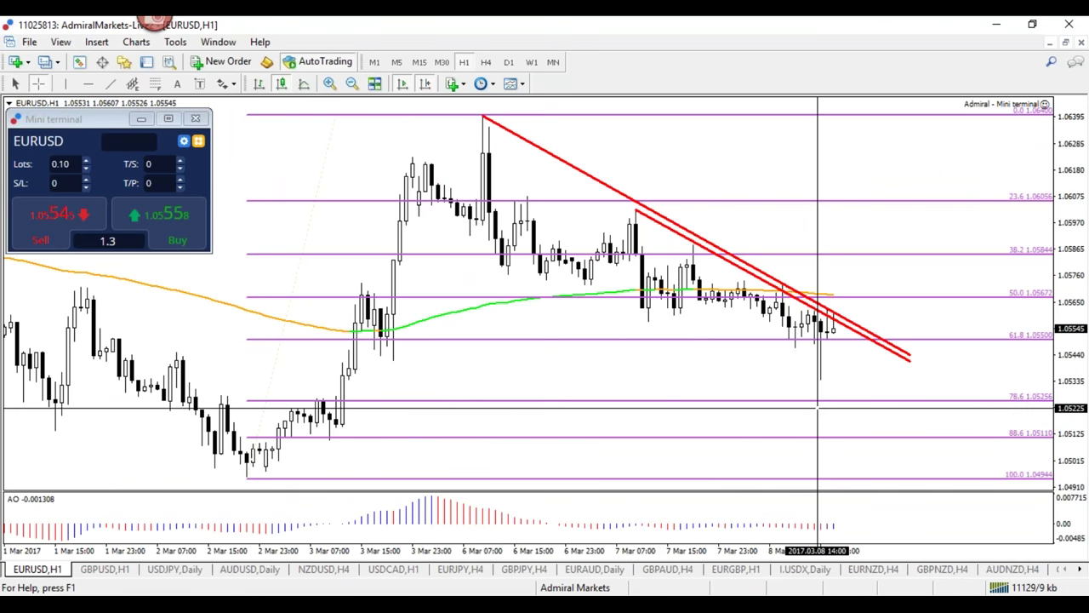
{"action": "mouse_move", "coordinate": [864, 394]}
{"action": "left_mouse_down"}
{"action": "mouse_move", "coordinate": [851, 407]}
{"action": "mouse_move", "coordinate": [864, 407]}
{"action": "left_mouse_up"}
{"action": "left_click_drag", "start_coordinate": [845, 272], "coordinate": [852, 312]}
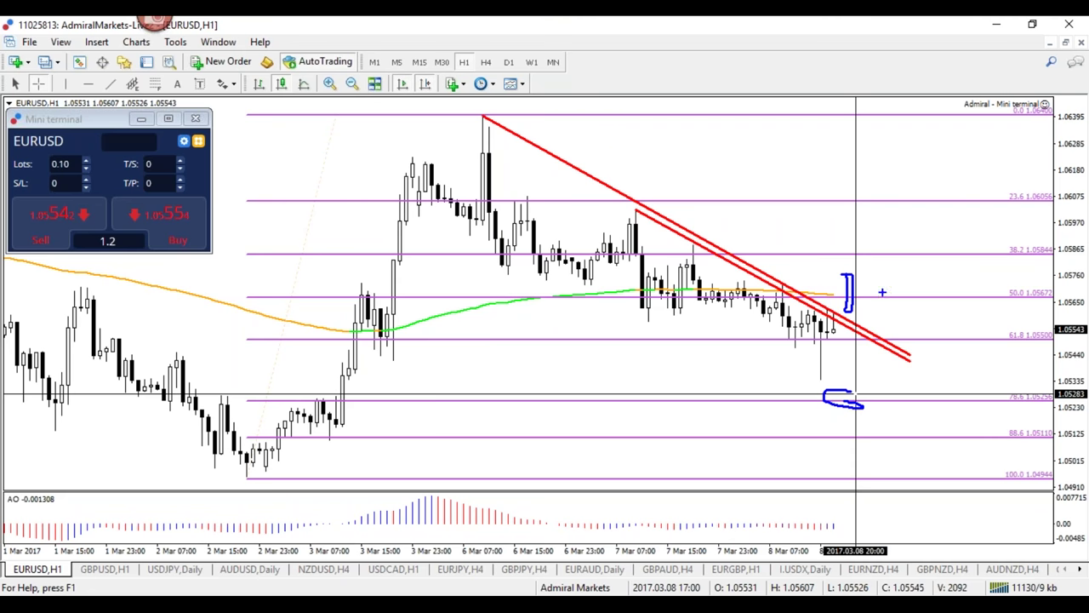
Add freehand marks near the 38.2 level and a green one beside the trendlines' lower end, and clear all the drawings.
{"action": "mouse_move", "coordinate": [865, 261]}
{"action": "left_mouse_down"}
{"action": "mouse_move", "coordinate": [880, 272]}
{"action": "mouse_move", "coordinate": [867, 257]}
{"action": "left_mouse_up"}
{"action": "mouse_move", "coordinate": [887, 250]}
{"action": "left_mouse_down"}
{"action": "mouse_move", "coordinate": [890, 261]}
{"action": "mouse_move", "coordinate": [942, 253]}
{"action": "mouse_move", "coordinate": [944, 244]}
{"action": "mouse_move", "coordinate": [892, 243]}
{"action": "left_mouse_up"}
{"action": "key", "text": "g"}
{"action": "left_click_drag", "start_coordinate": [934, 334], "coordinate": [907, 330]}
{"action": "key", "text": "Escape"}
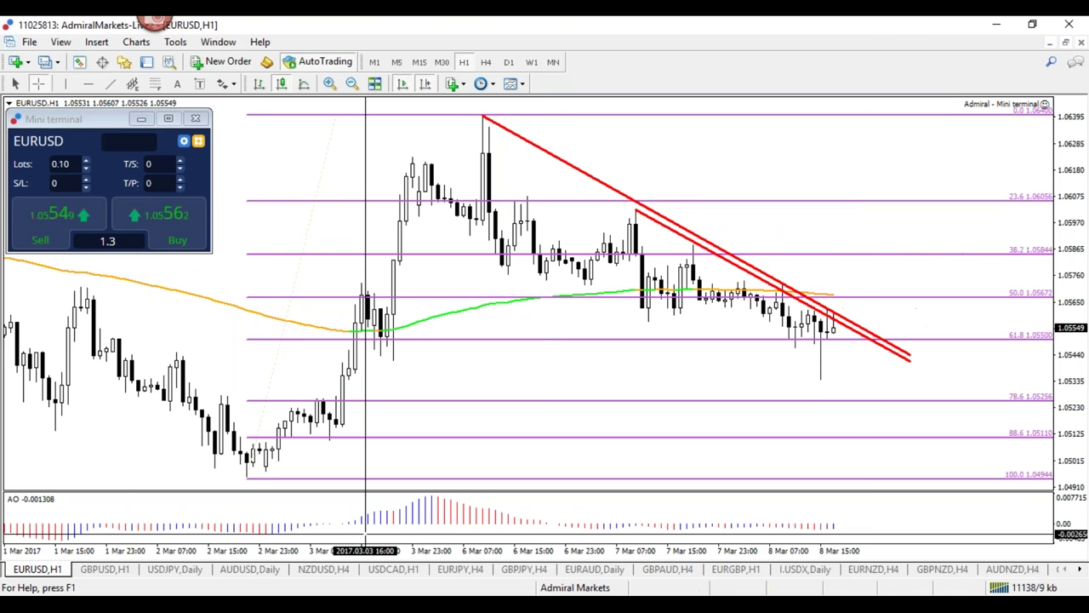
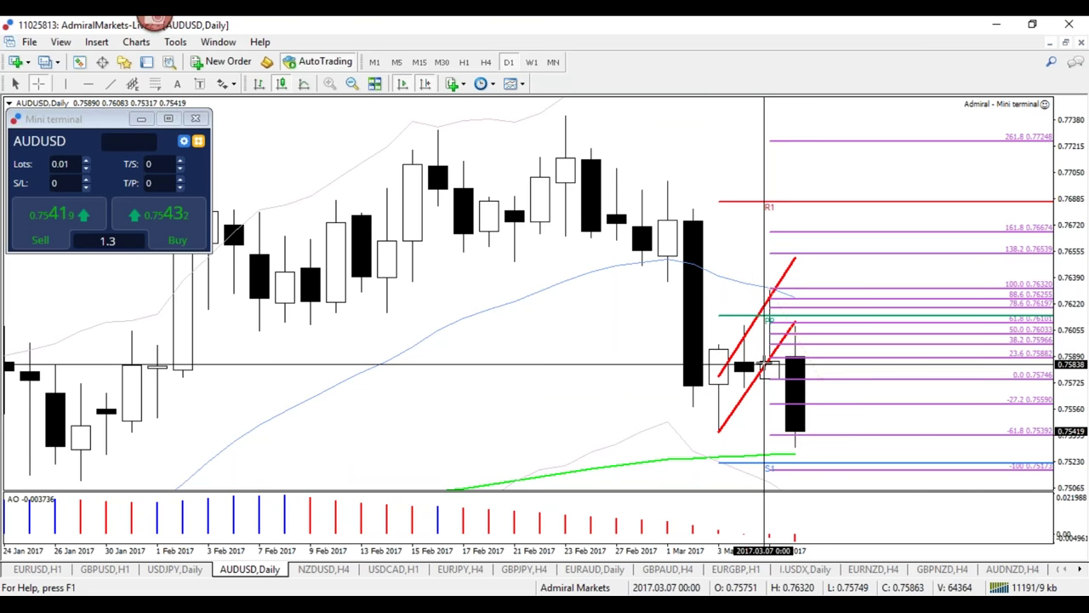
On the AUDUSD daily chart, handwrite the figures 11157 and 20% in red below the candles.
{"action": "mouse_move", "coordinate": [764, 362]}
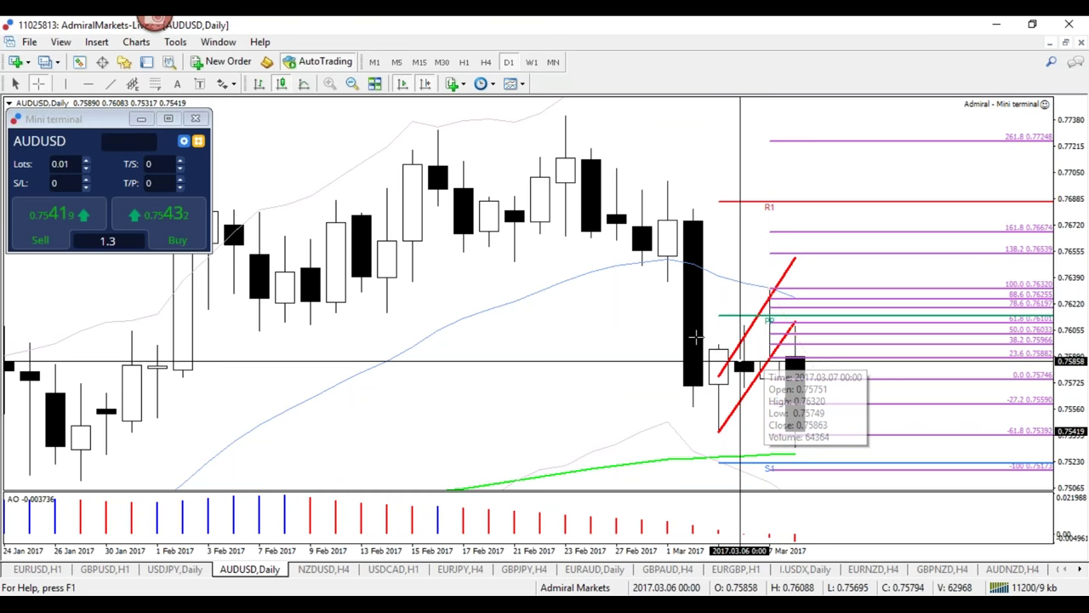
{"action": "left_click_drag", "start_coordinate": [354, 337], "coordinate": [348, 374]}
{"action": "mouse_move", "coordinate": [379, 344]}
{"action": "left_mouse_down"}
{"action": "mouse_move", "coordinate": [376, 362]}
{"action": "mouse_move", "coordinate": [400, 366]}
{"action": "mouse_move", "coordinate": [442, 358]}
{"action": "mouse_move", "coordinate": [420, 362]}
{"action": "mouse_move", "coordinate": [461, 338]}
{"action": "mouse_move", "coordinate": [511, 340]}
{"action": "mouse_move", "coordinate": [494, 357]}
{"action": "left_mouse_up"}
{"action": "mouse_move", "coordinate": [417, 414]}
{"action": "left_mouse_down"}
{"action": "mouse_move", "coordinate": [419, 435]}
{"action": "mouse_move", "coordinate": [454, 439]}
{"action": "left_mouse_up"}
{"action": "mouse_move", "coordinate": [468, 417]}
{"action": "left_mouse_down"}
{"action": "mouse_move", "coordinate": [460, 425]}
{"action": "mouse_move", "coordinate": [517, 407]}
{"action": "mouse_move", "coordinate": [526, 436]}
{"action": "mouse_move", "coordinate": [568, 436]}
{"action": "left_mouse_up"}
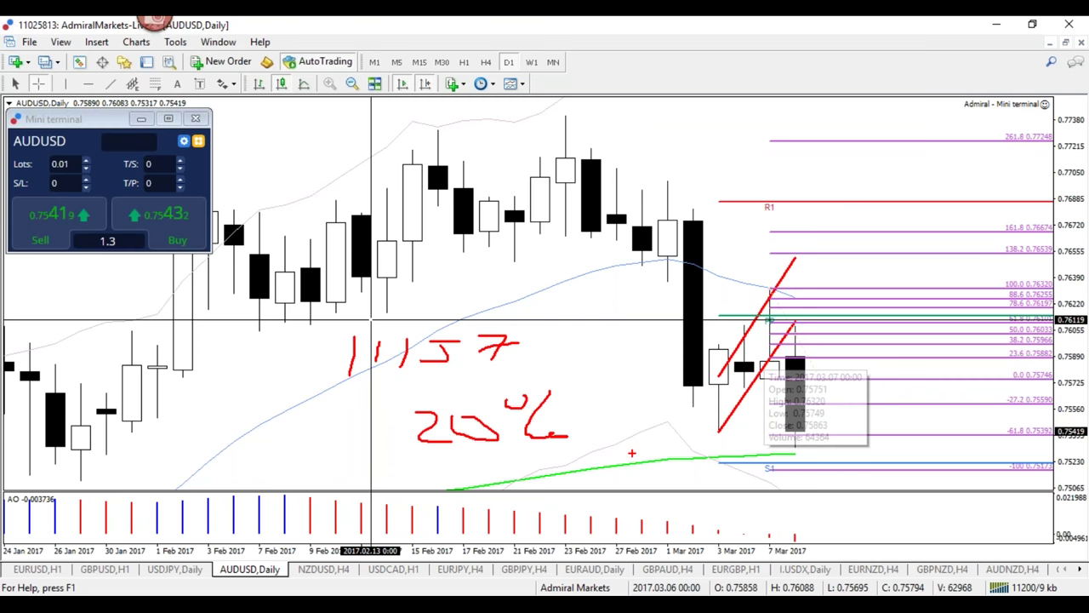
Handwrite 67% and 80% in red on the upper part of the AUDUSD chart, and clear all the handwriting.
{"action": "mouse_move", "coordinate": [662, 122]}
{"action": "left_mouse_down"}
{"action": "mouse_move", "coordinate": [674, 147]}
{"action": "mouse_move", "coordinate": [657, 138]}
{"action": "mouse_move", "coordinate": [722, 122]}
{"action": "mouse_move", "coordinate": [712, 139]}
{"action": "mouse_move", "coordinate": [770, 140]}
{"action": "left_mouse_up"}
{"action": "left_click", "coordinate": [738, 110]}
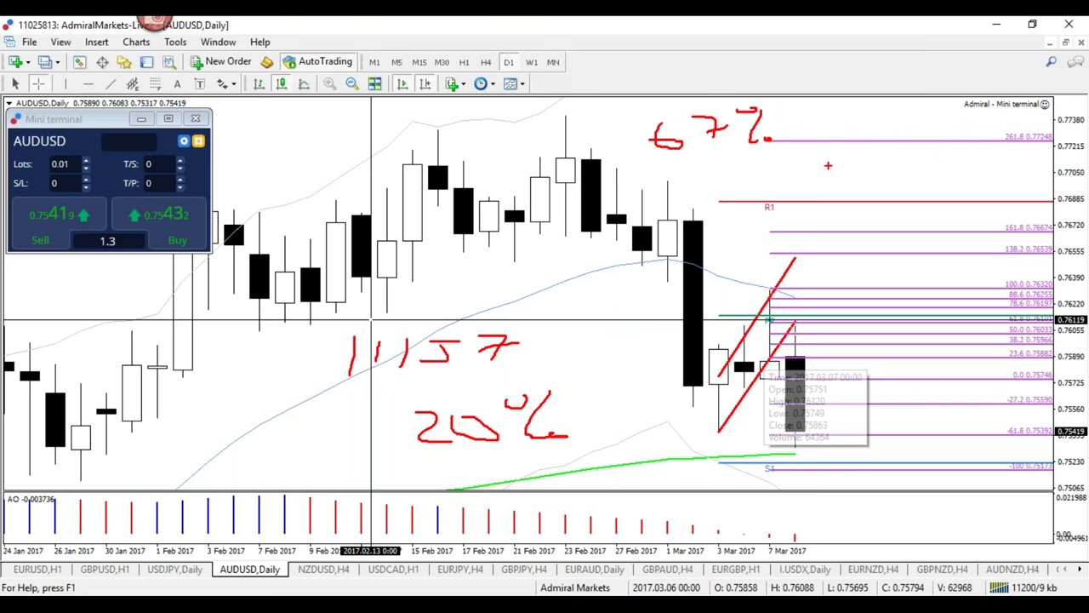
{"action": "mouse_move", "coordinate": [830, 164]}
{"action": "left_mouse_down"}
{"action": "mouse_move", "coordinate": [822, 180]}
{"action": "mouse_move", "coordinate": [830, 161]}
{"action": "left_mouse_up"}
{"action": "mouse_move", "coordinate": [859, 163]}
{"action": "left_mouse_down"}
{"action": "mouse_move", "coordinate": [852, 172]}
{"action": "mouse_move", "coordinate": [868, 182]}
{"action": "mouse_move", "coordinate": [861, 159]}
{"action": "mouse_move", "coordinate": [883, 153]}
{"action": "mouse_move", "coordinate": [907, 194]}
{"action": "mouse_move", "coordinate": [933, 193]}
{"action": "left_mouse_up"}
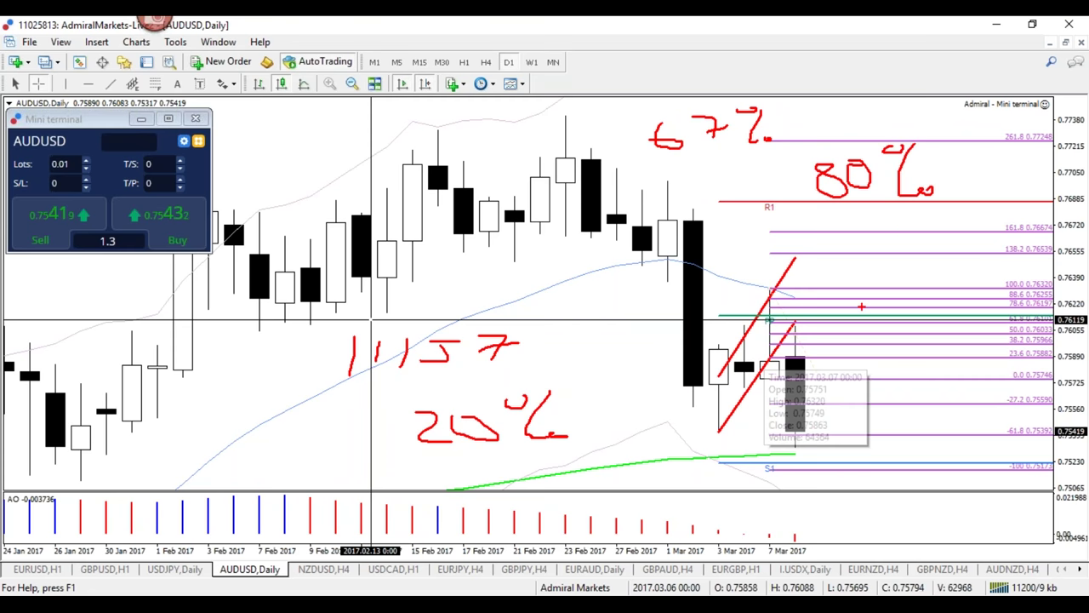
{"action": "key", "text": "Escape"}
Mark the 7 March candle's low and high and the upper part of the 8 March candle in red, and clear the marks.
{"action": "left_click_drag", "start_coordinate": [752, 380], "coordinate": [785, 376]}
{"action": "left_click_drag", "start_coordinate": [748, 291], "coordinate": [779, 291]}
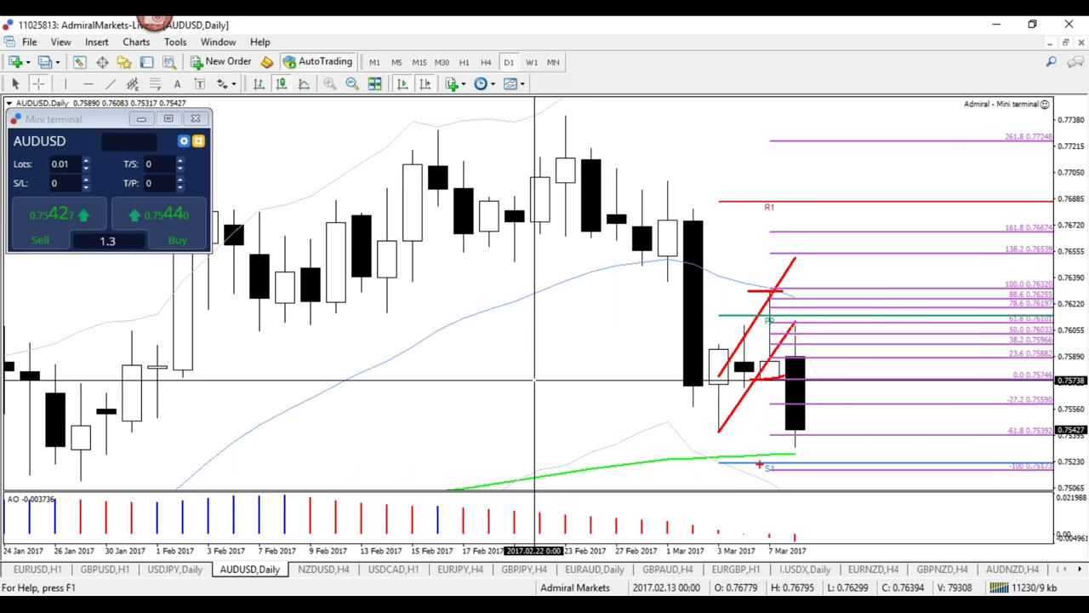
{"action": "left_click_drag", "start_coordinate": [793, 337], "coordinate": [830, 337]}
{"action": "key", "text": "Escape"}
Sketch a red arrow pointing at the S1 level below the 8 March candle, and clear it.
{"action": "mouse_move", "coordinate": [628, 433]}
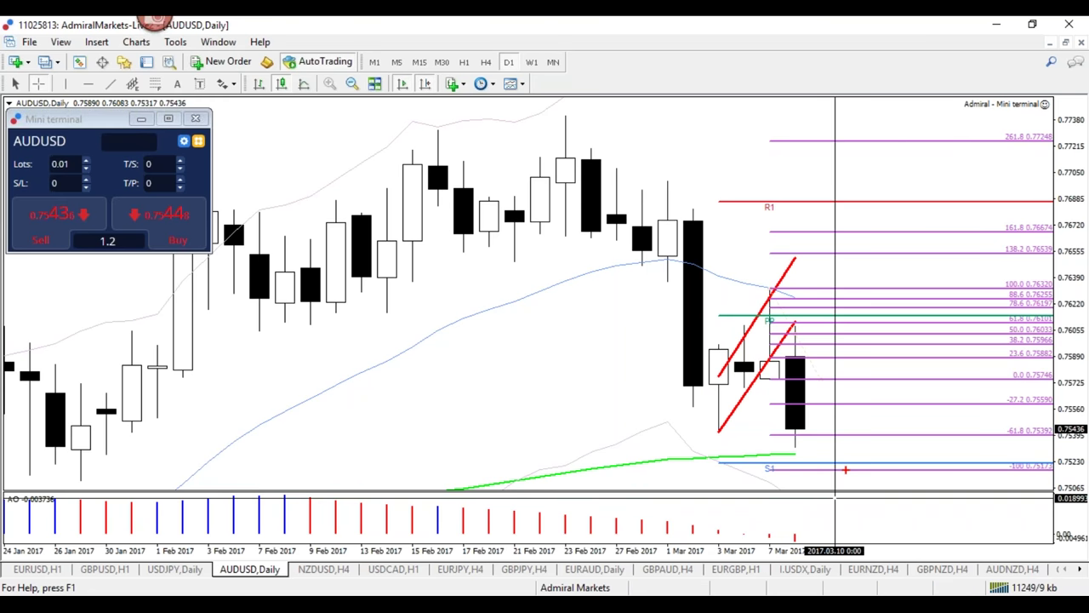
{"action": "left_click_drag", "start_coordinate": [835, 468], "coordinate": [812, 466]}
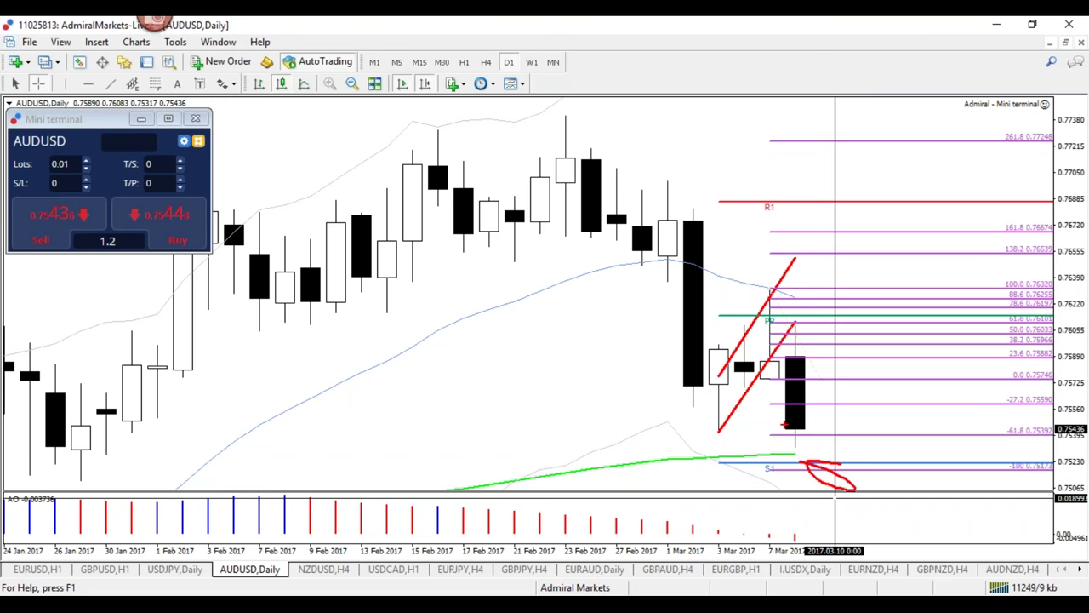
{"action": "key", "text": "Escape"}
Set the AUDUSD chart to H1, and mark the recent candle highs and the -27.2 level with short red lines.
{"action": "left_click", "coordinate": [464, 61]}
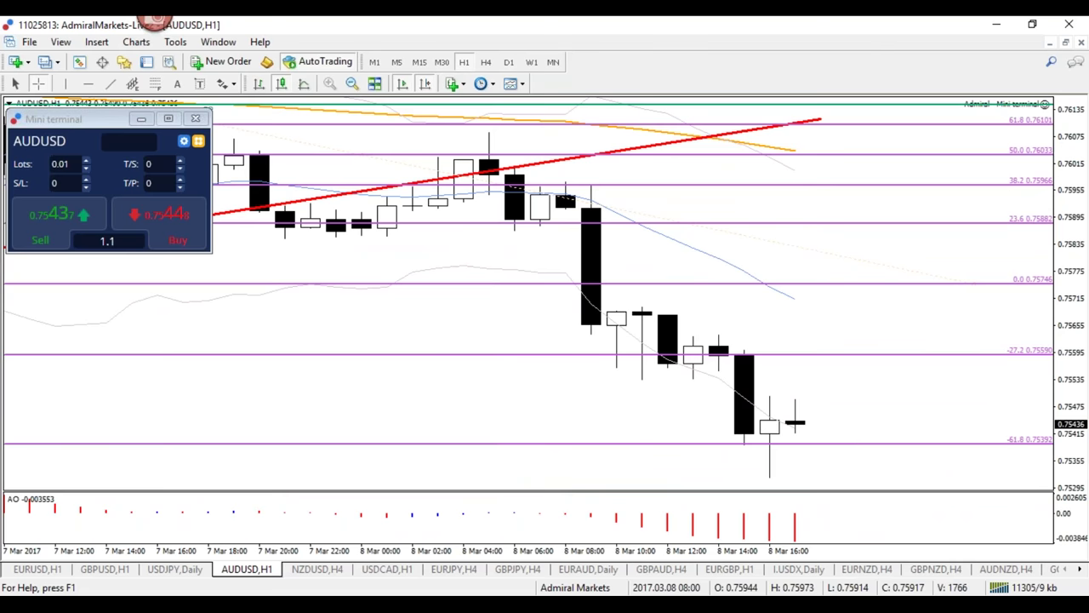
{"action": "key", "text": "minus"}
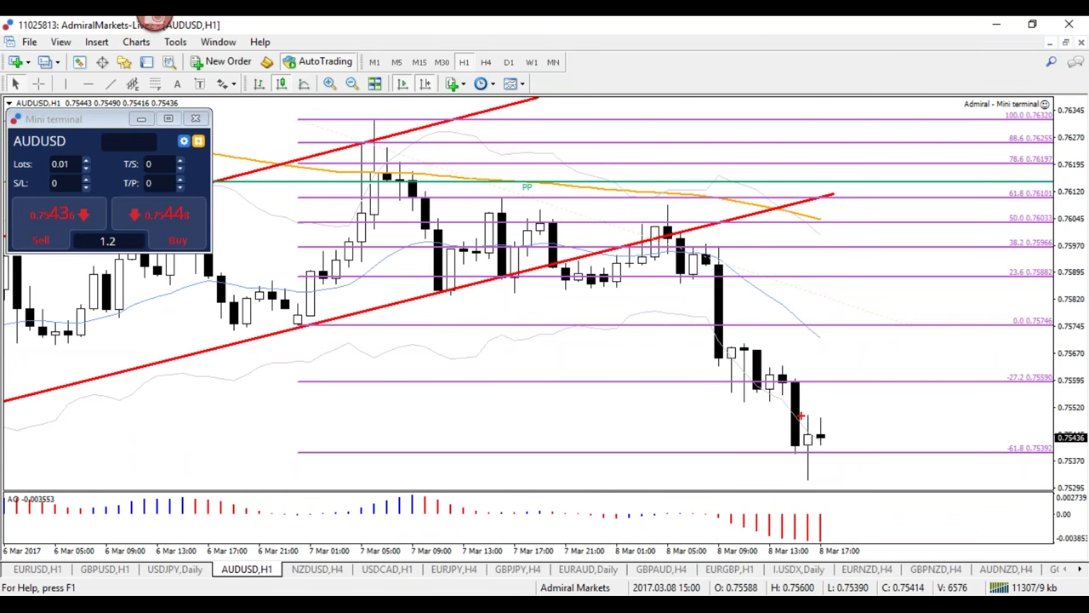
{"action": "left_click_drag", "start_coordinate": [800, 414], "coordinate": [825, 415]}
{"action": "left_click_drag", "start_coordinate": [792, 376], "coordinate": [809, 376]}
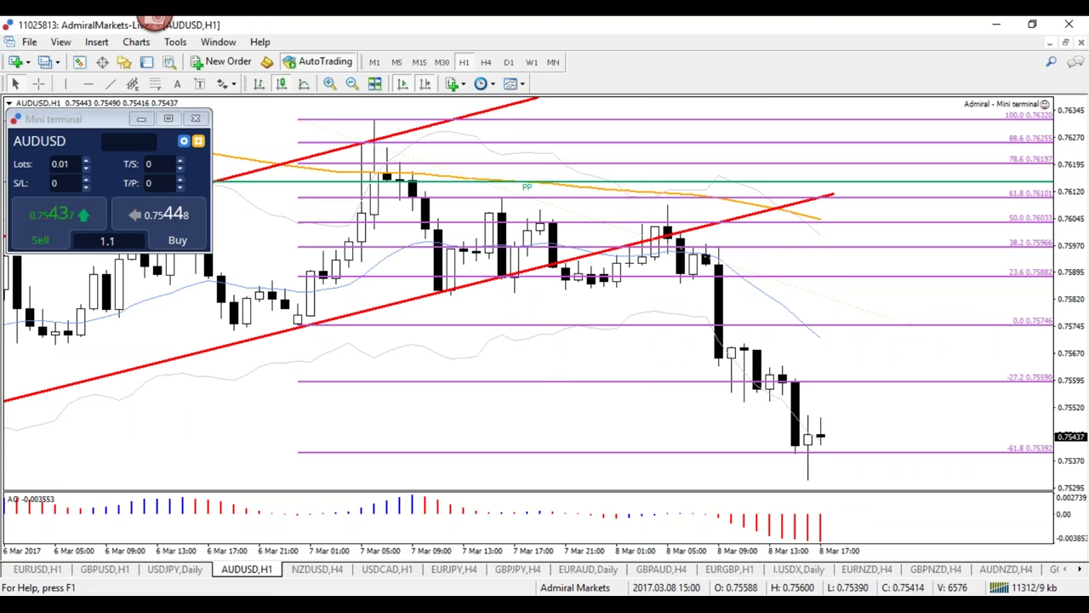
Outline a head-and-shoulders pattern in red above the rising channel on the AUDUSD H1 chart, and clear the drawing.
{"action": "key", "text": "Escape"}
{"action": "key", "text": "minus"}
{"action": "key", "text": "minus"}
{"action": "mouse_move", "coordinate": [616, 314]}
{"action": "left_mouse_down"}
{"action": "mouse_move", "coordinate": [576, 398]}
{"action": "mouse_move", "coordinate": [677, 340]}
{"action": "mouse_move", "coordinate": [768, 338]}
{"action": "mouse_move", "coordinate": [866, 391]}
{"action": "left_mouse_up"}
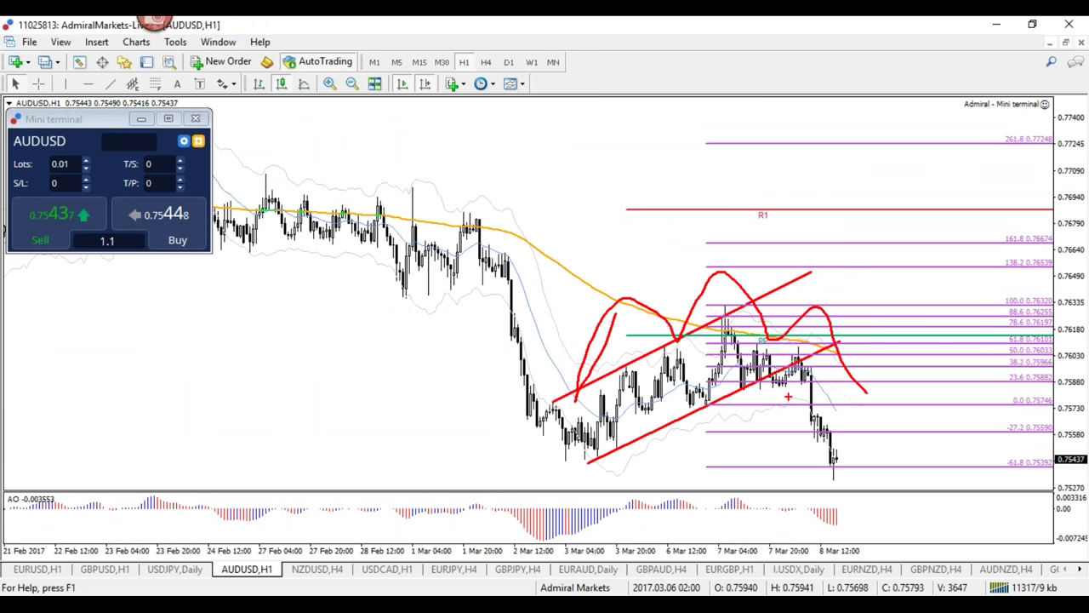
{"action": "key", "text": "e"}
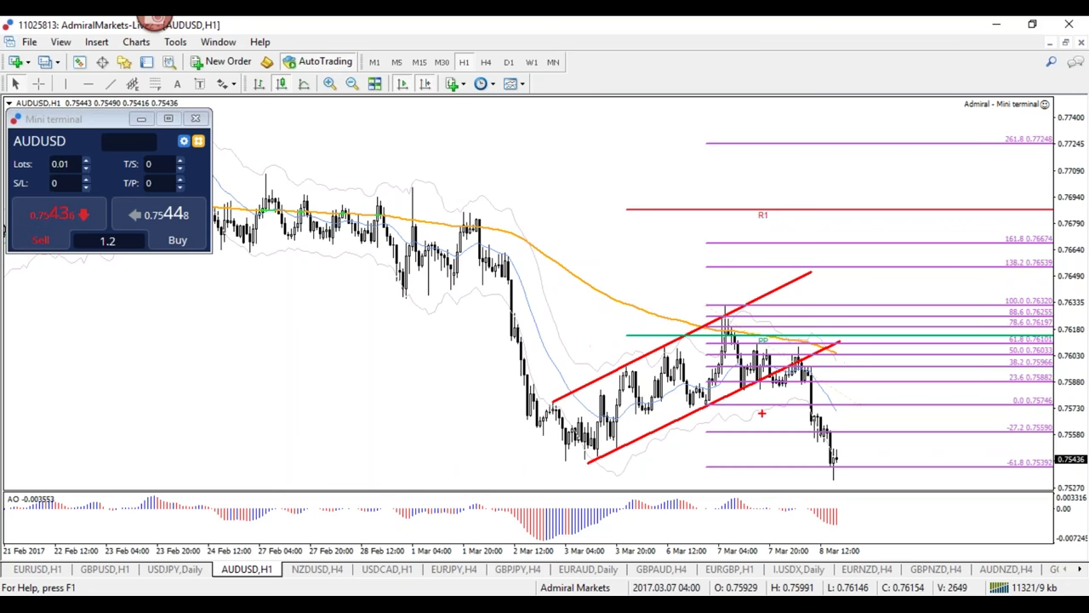
Circle the 7–8 March candles around the 38.2 level in red, trace the drop to the 8 March low, and clear the marks.
{"action": "middle_click", "coordinate": [724, 329]}
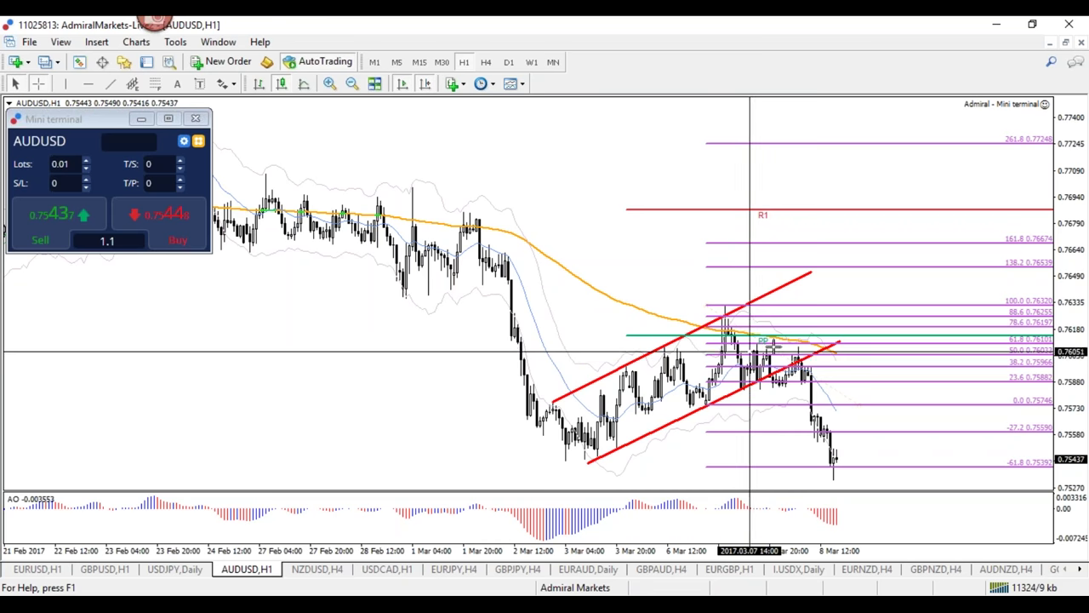
{"action": "mouse_move", "coordinate": [798, 351]}
{"action": "left_mouse_down"}
{"action": "mouse_move", "coordinate": [805, 364]}
{"action": "mouse_move", "coordinate": [747, 373]}
{"action": "mouse_move", "coordinate": [771, 385]}
{"action": "left_mouse_up"}
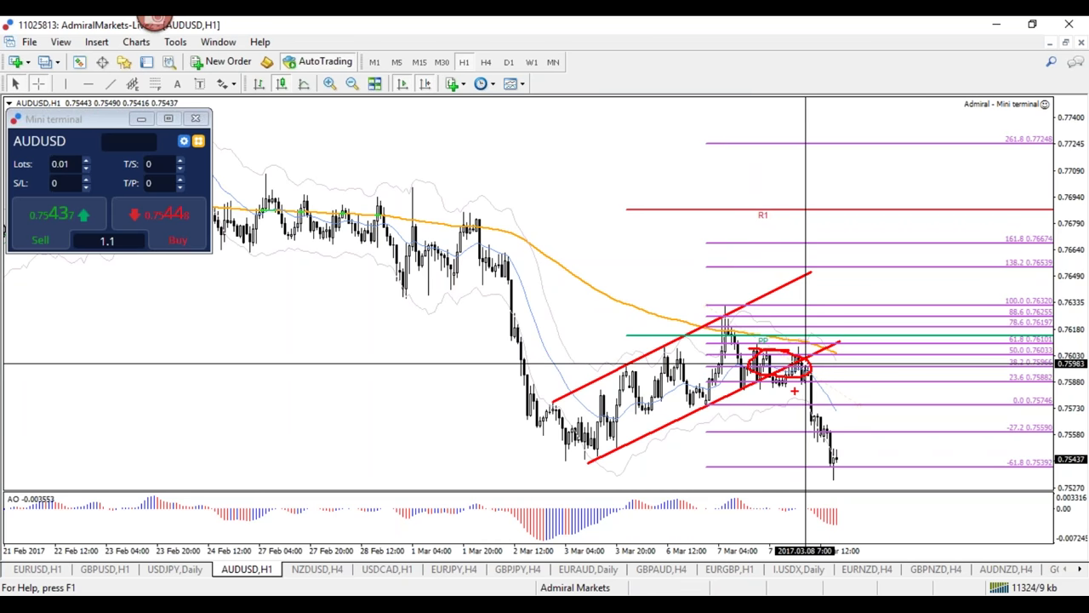
{"action": "mouse_move", "coordinate": [799, 376]}
{"action": "left_mouse_down"}
{"action": "mouse_move", "coordinate": [843, 491]}
{"action": "mouse_move", "coordinate": [818, 487]}
{"action": "mouse_move", "coordinate": [847, 477]}
{"action": "left_mouse_up"}
{"action": "key", "text": "Escape"}
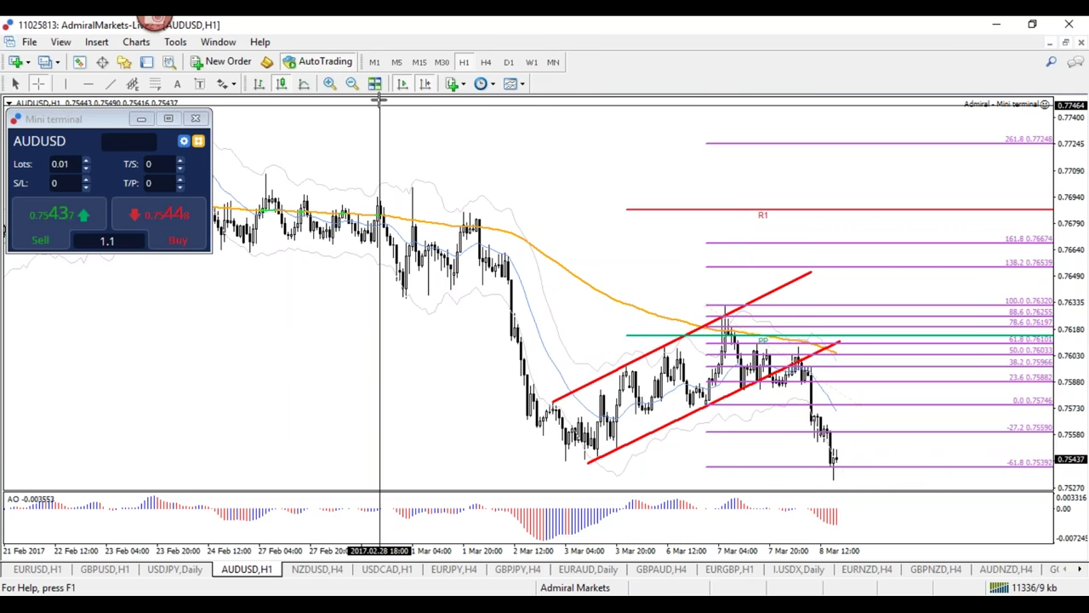
Compare AUDUSD on the M15, M5 and H1 timeframes, and examine the latest 8 March hourly candles up close.
{"action": "left_click", "coordinate": [419, 63]}
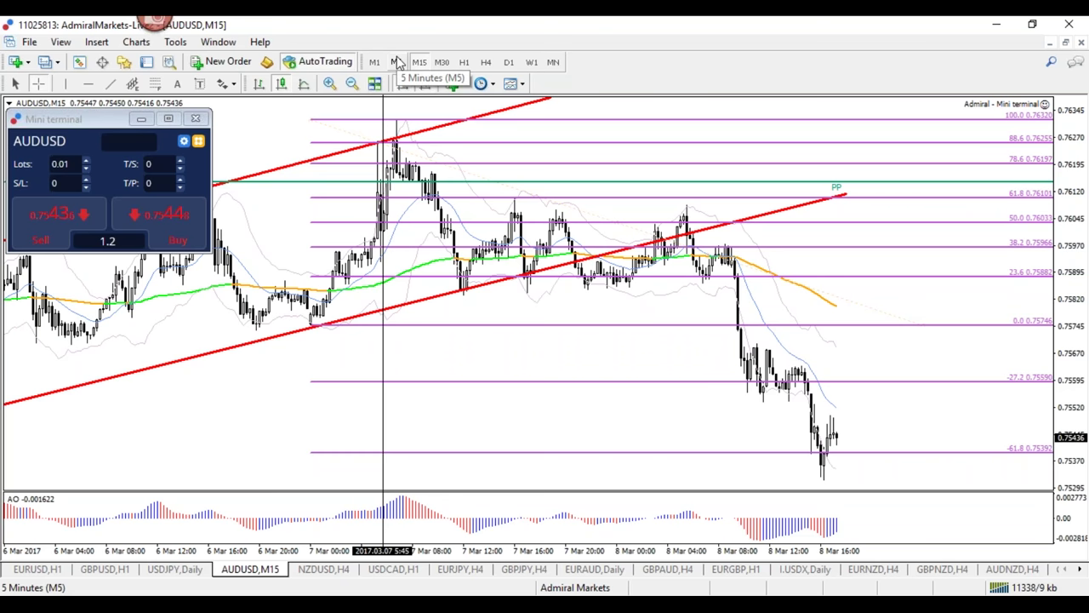
{"action": "left_click", "coordinate": [395, 63]}
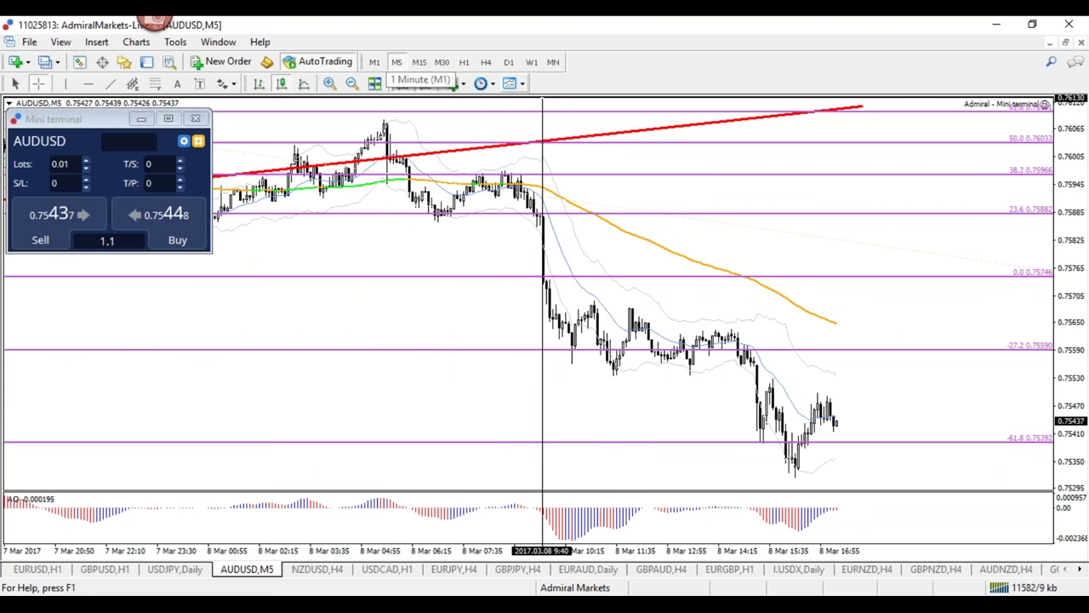
{"action": "left_click", "coordinate": [464, 62]}
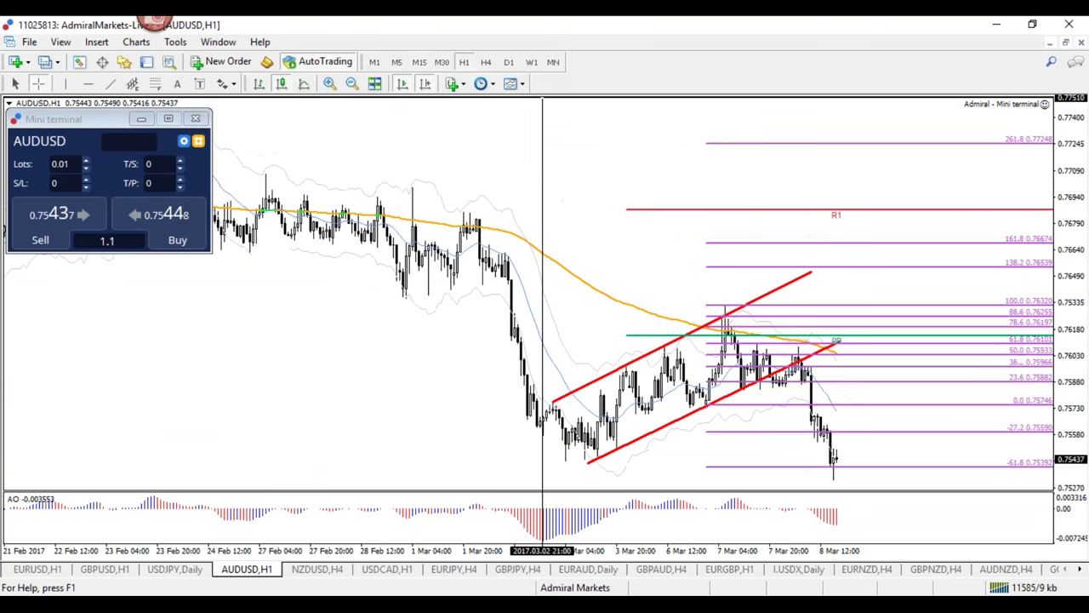
{"action": "key", "text": "plus"}
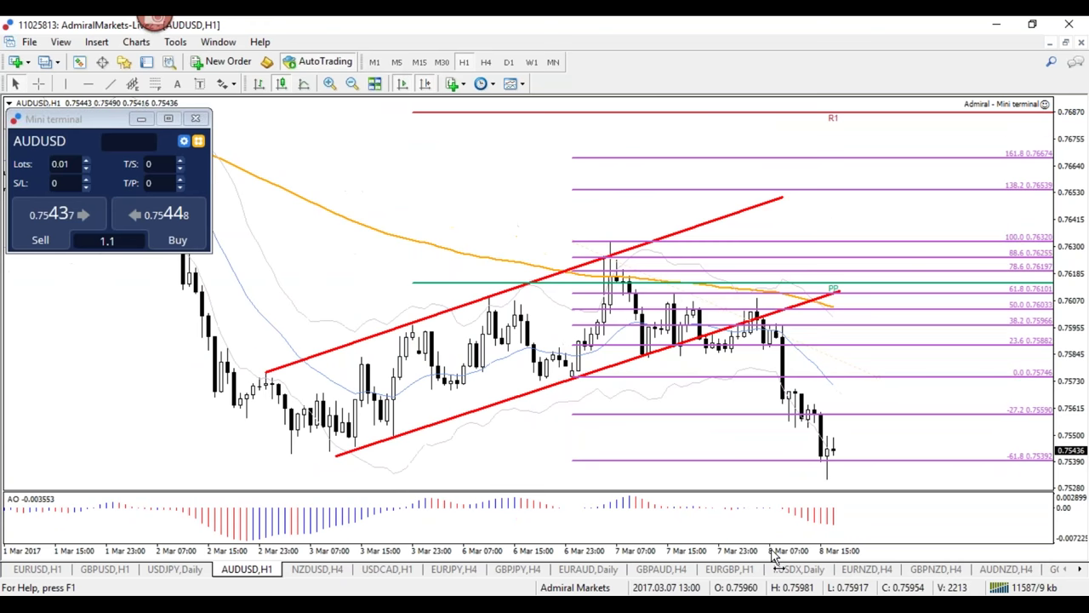
{"action": "key", "text": "plus"}
{"action": "key", "text": "plus"}
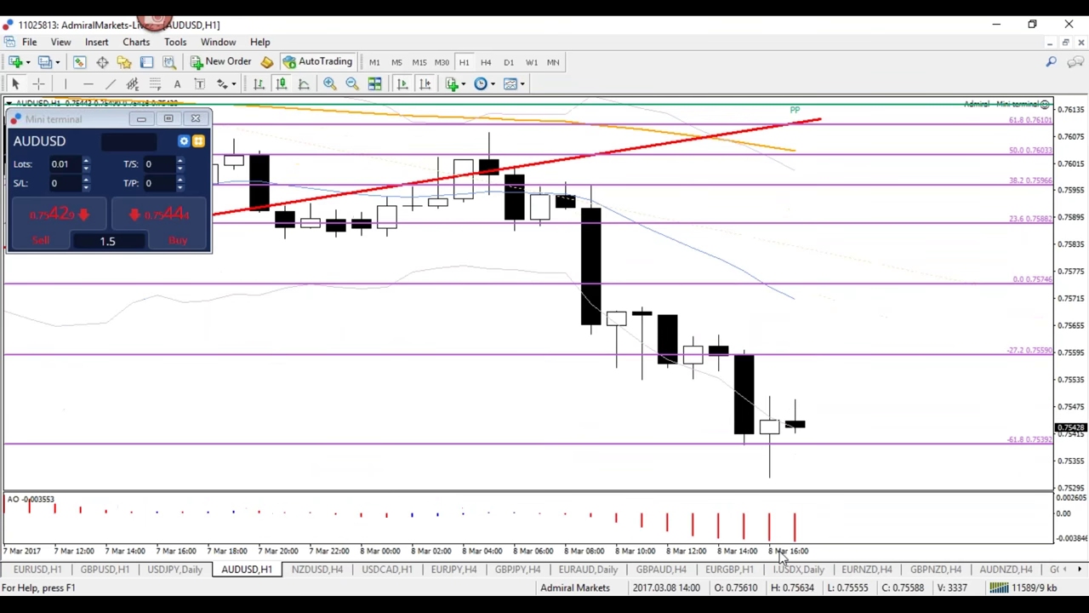
{"action": "key", "text": "minus"}
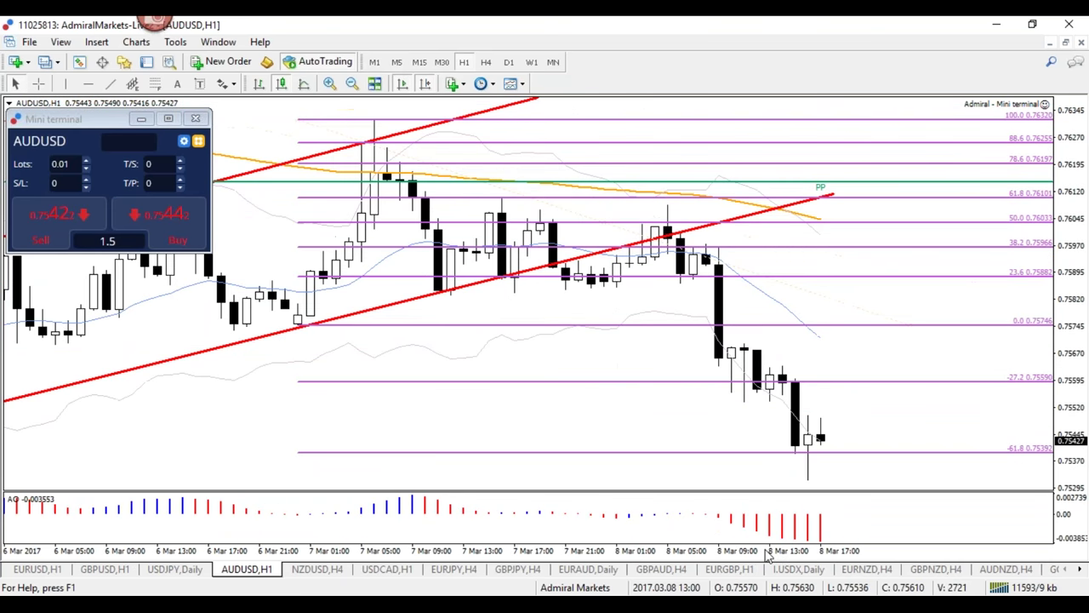
Move the lower anchor of the AUDUSD Fibonacci retracement up so its 0.0 level sits at 0.75826.
{"action": "key", "text": "minus"}
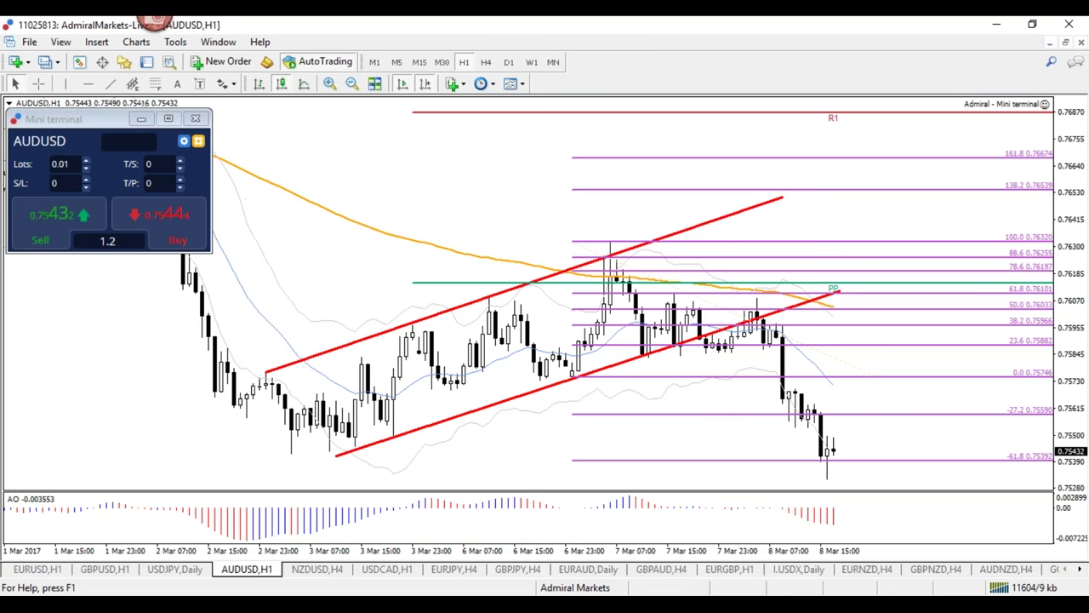
{"action": "left_click_drag", "start_coordinate": [850, 381], "coordinate": [673, 389]}
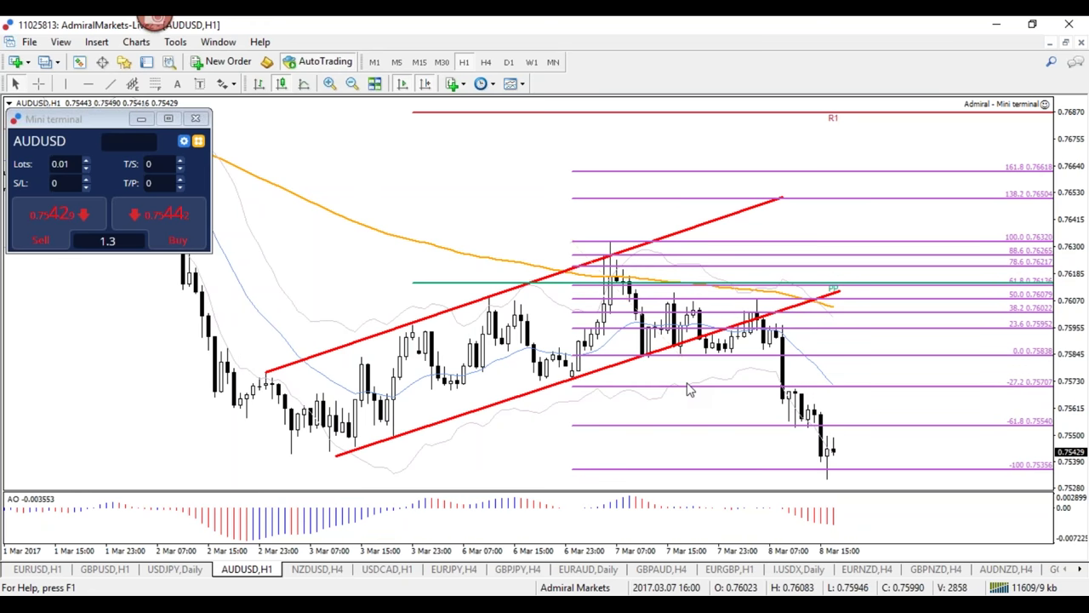
{"action": "left_click_drag", "start_coordinate": [690, 390], "coordinate": [665, 366]}
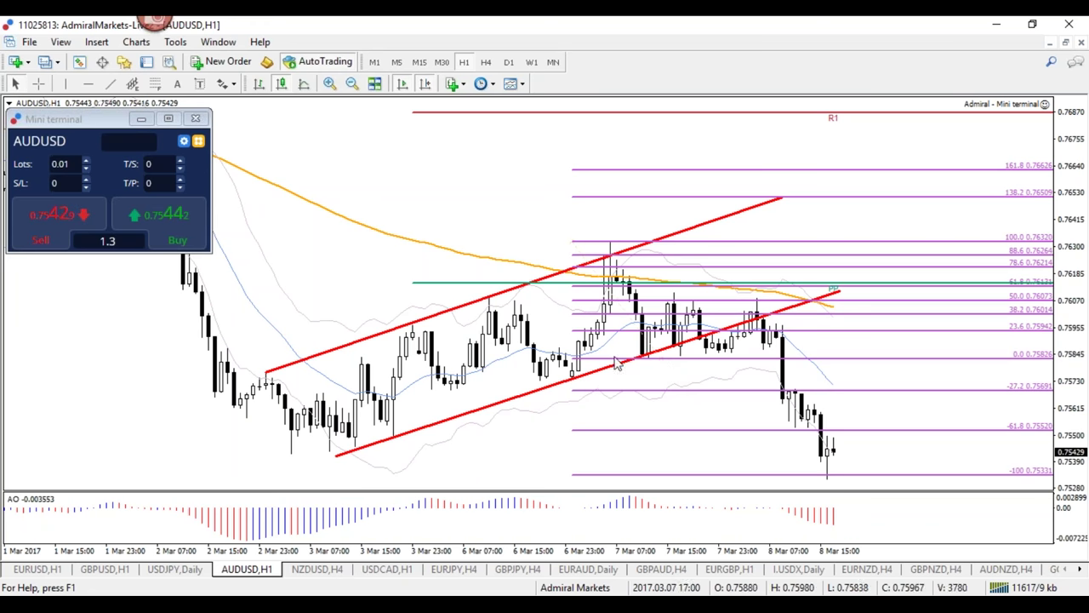
Set the AUDUSD chart to M15, sketch a blue zigzag between the -61.8 and -100 levels, and clear it.
{"action": "left_click", "coordinate": [422, 67]}
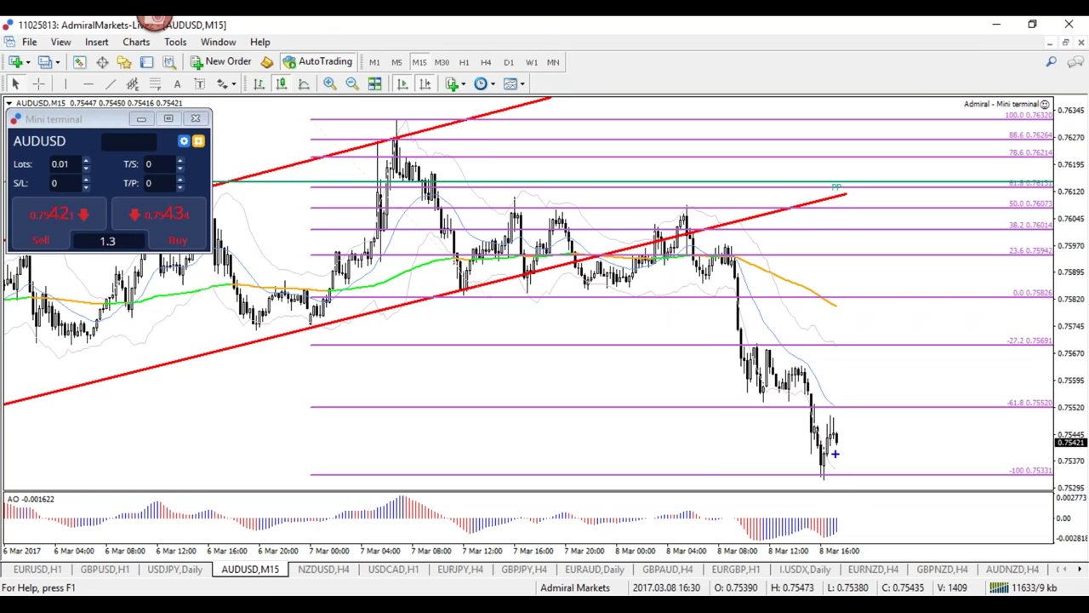
{"action": "mouse_move", "coordinate": [834, 425]}
{"action": "left_mouse_down"}
{"action": "mouse_move", "coordinate": [838, 451]}
{"action": "mouse_move", "coordinate": [910, 401]}
{"action": "mouse_move", "coordinate": [943, 442]}
{"action": "left_mouse_up"}
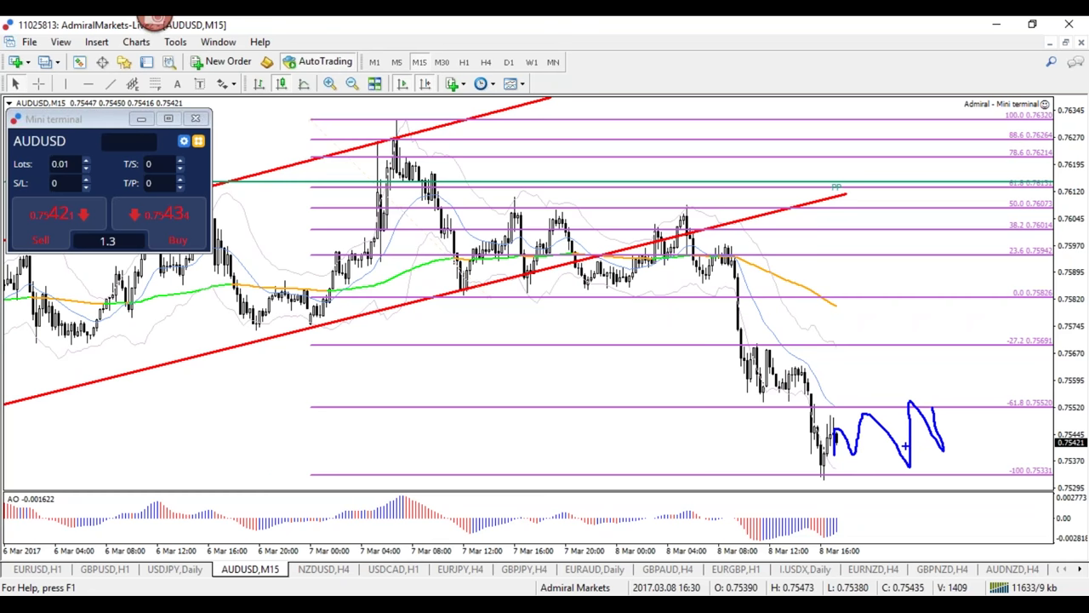
{"action": "key", "text": "e"}
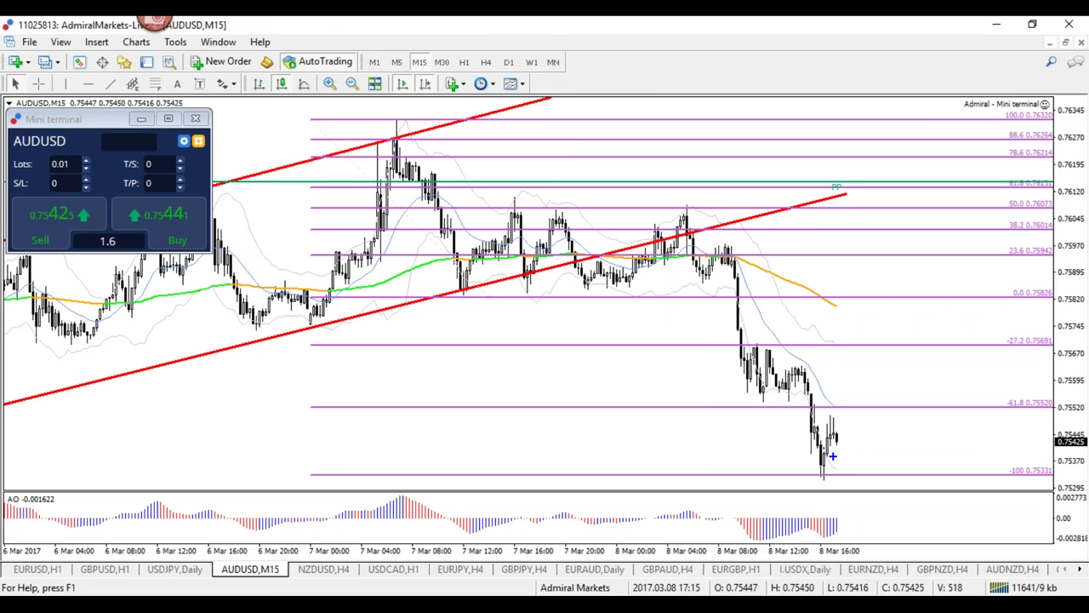
Add the Admiral Pivot indicator from the Navigator to the AUDUSD M15 chart, and hide the Navigator.
{"action": "left_click", "coordinate": [123, 63]}
{"action": "left_click_drag", "start_coordinate": [207, 502], "coordinate": [181, 199]}
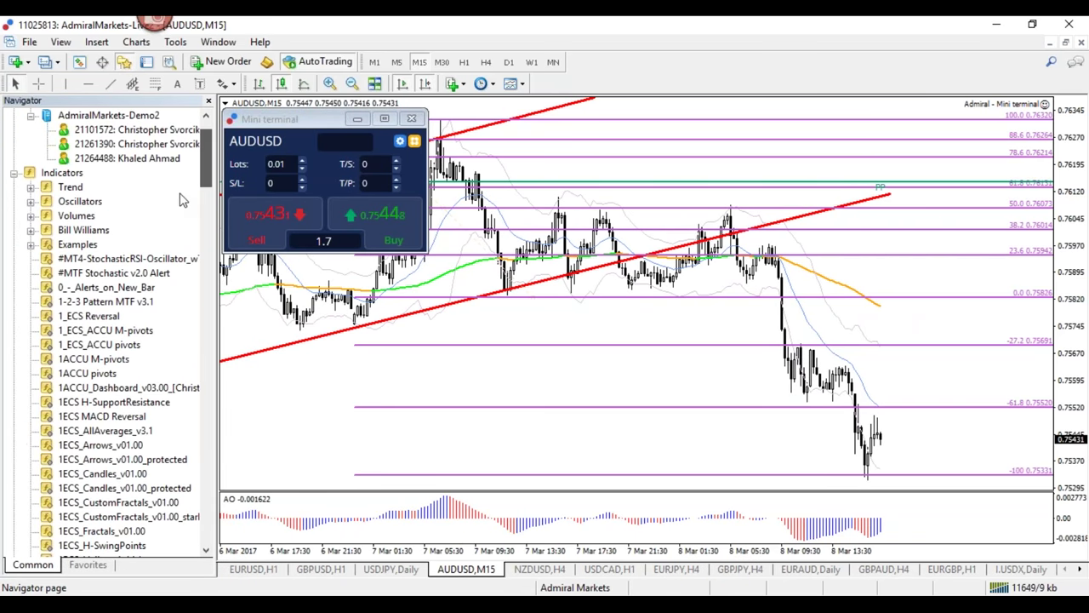
{"action": "scroll", "coordinate": [181, 201], "scroll_direction": "down", "scroll_amount": 9}
{"action": "scroll", "coordinate": [181, 204], "scroll_direction": "down", "scroll_amount": 1}
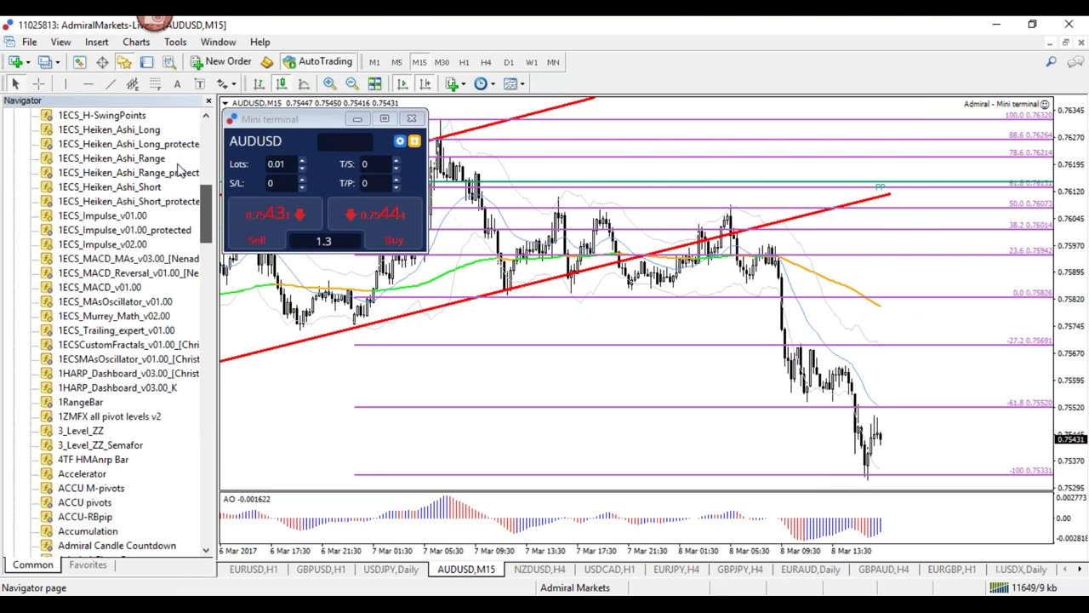
{"action": "scroll", "coordinate": [183, 221], "scroll_direction": "up", "scroll_amount": 4}
{"action": "scroll", "coordinate": [186, 246], "scroll_direction": "down", "scroll_amount": 7}
{"action": "scroll", "coordinate": [189, 255], "scroll_direction": "down", "scroll_amount": 5}
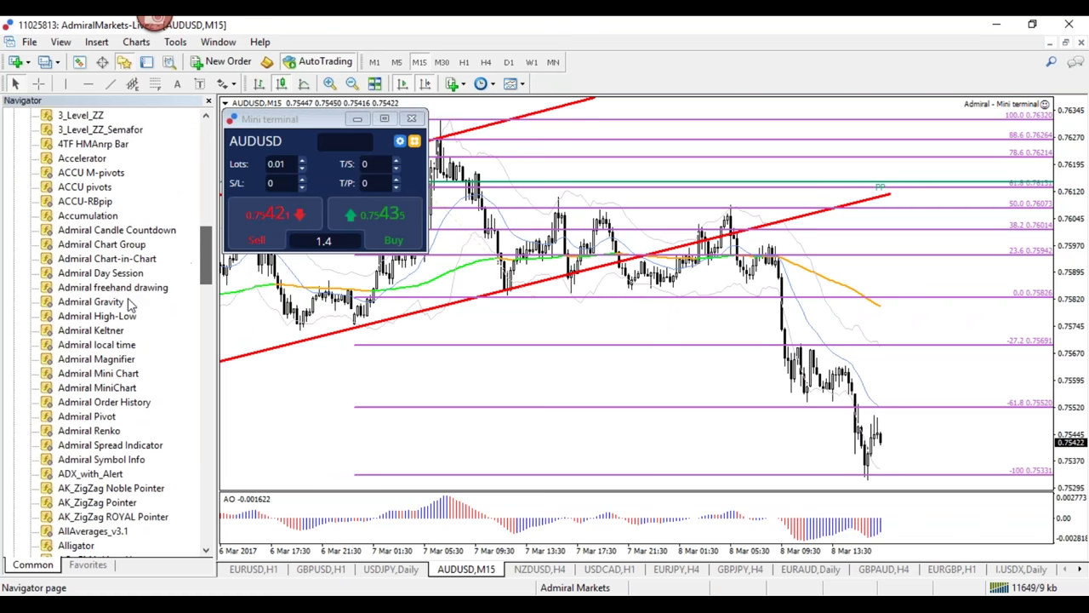
{"action": "left_click", "coordinate": [121, 375]}
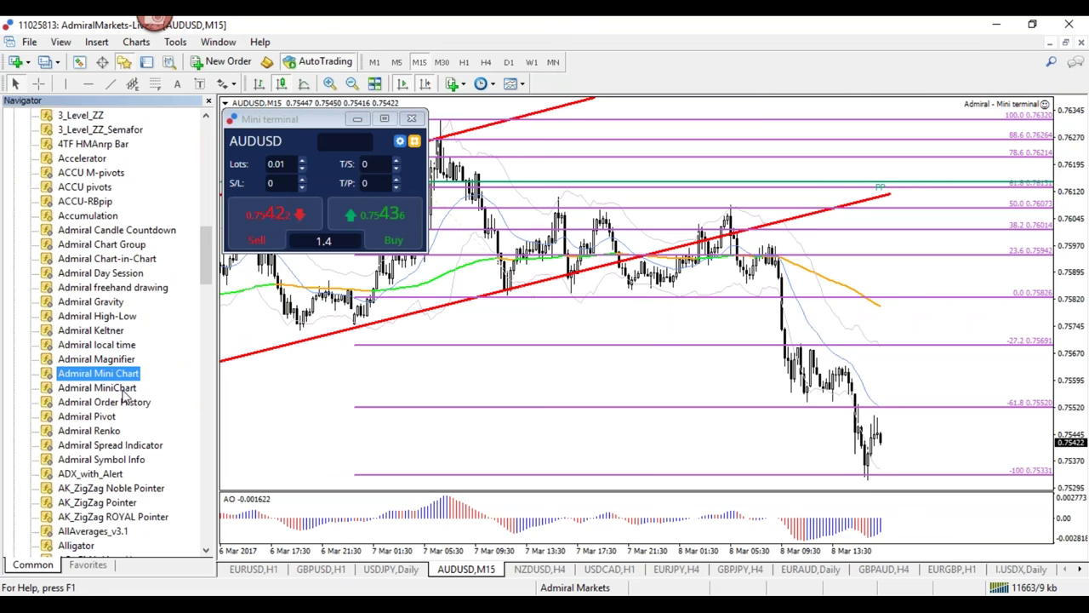
{"action": "left_click", "coordinate": [115, 419]}
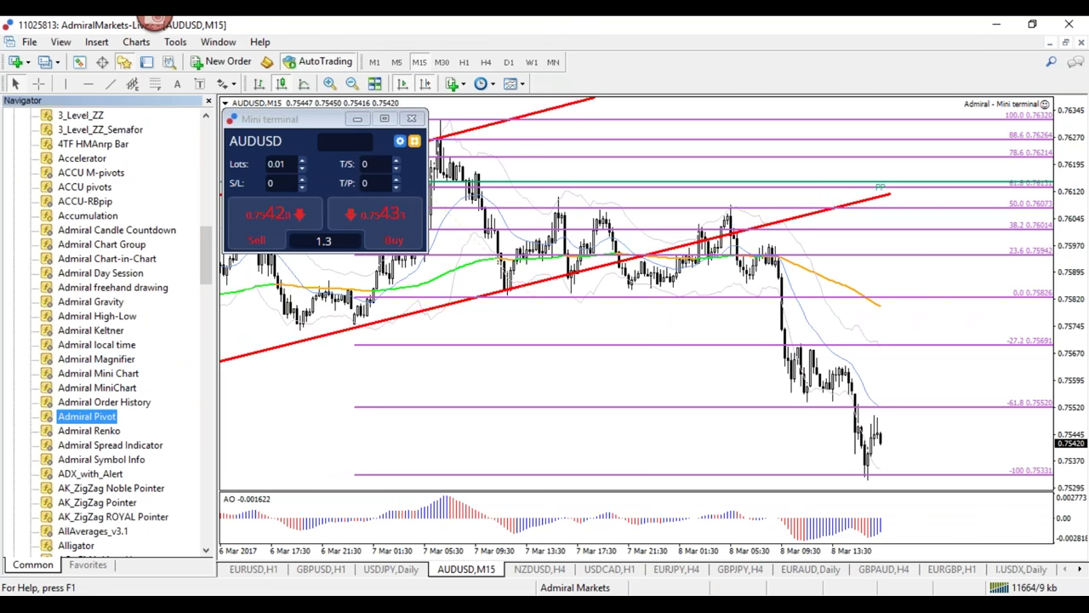
{"action": "left_click_drag", "start_coordinate": [87, 416], "coordinate": [303, 459]}
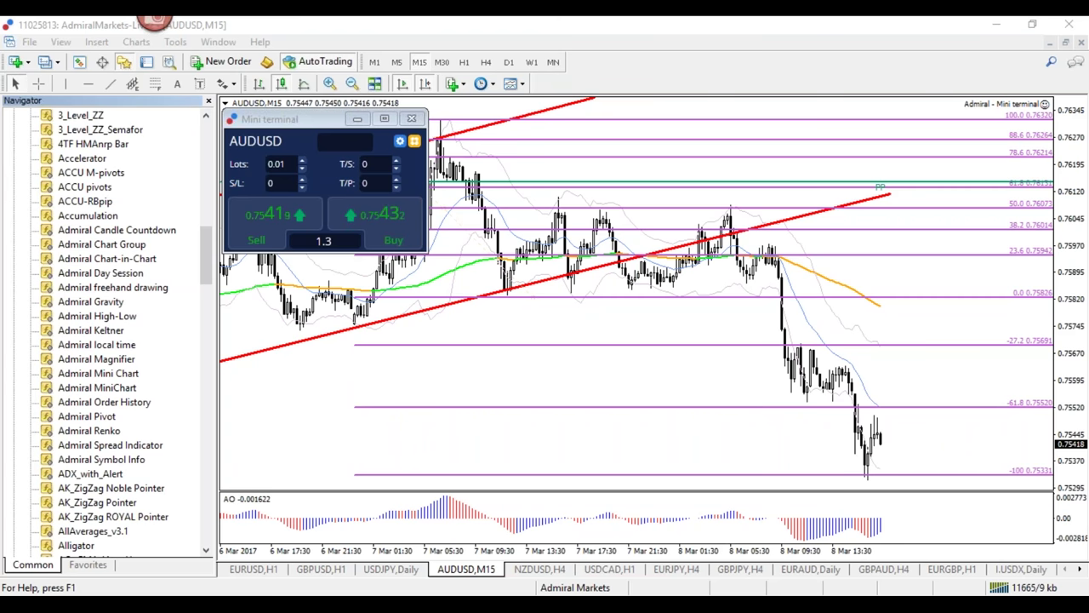
{"action": "key", "text": "Return"}
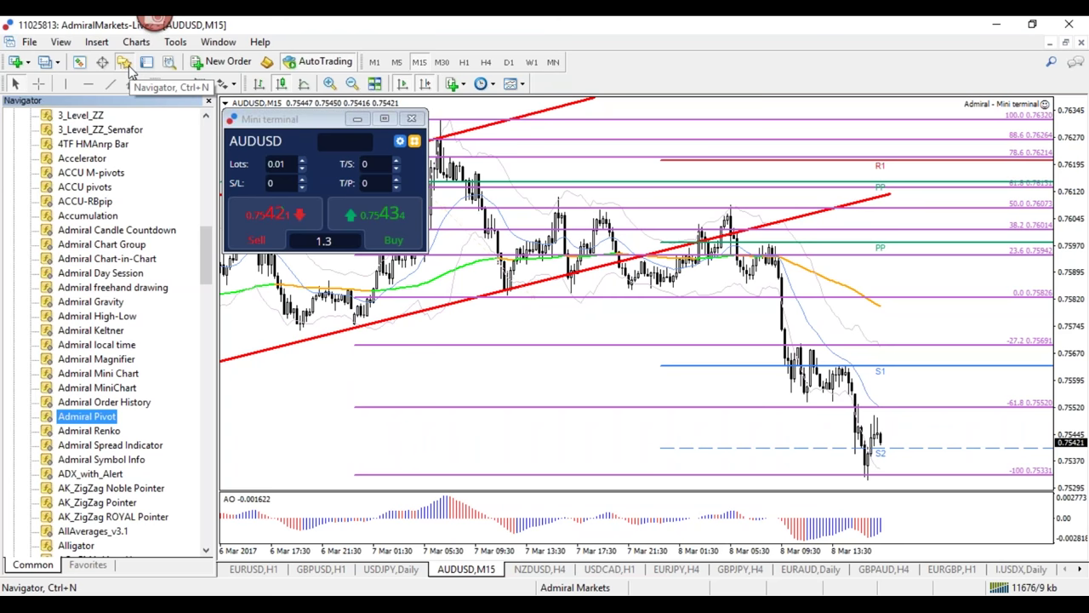
{"action": "left_click", "coordinate": [125, 64]}
Check both Admiral Pivot entries in the AUDUSD chart's list of applied indicators, and close the list.
{"action": "left_click_drag", "start_coordinate": [1070, 430], "coordinate": [1063, 356]}
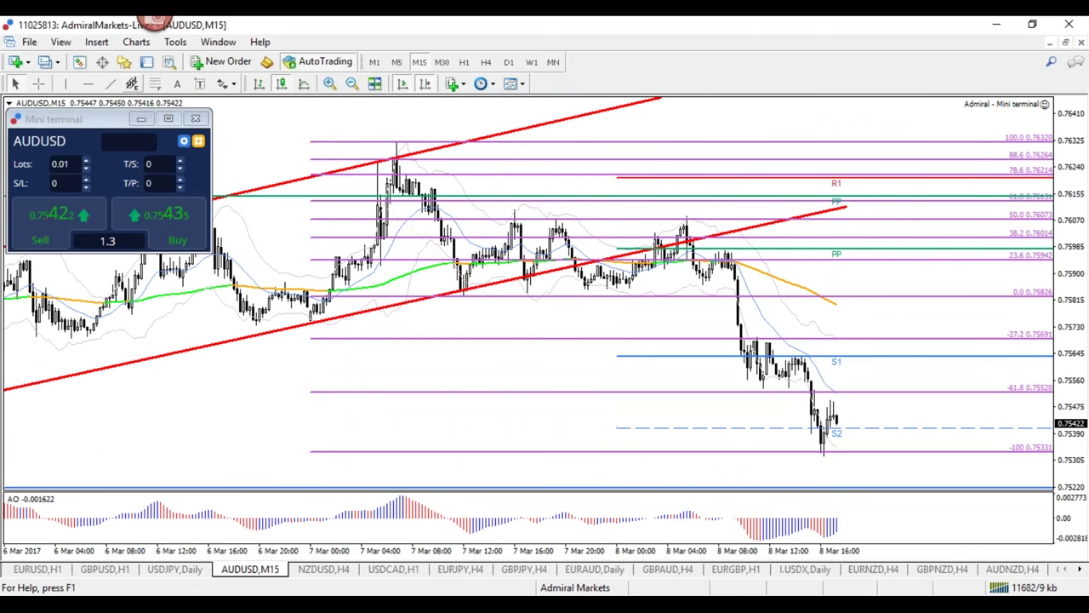
{"action": "right_click", "coordinate": [858, 438]}
{"action": "left_click", "coordinate": [553, 382]}
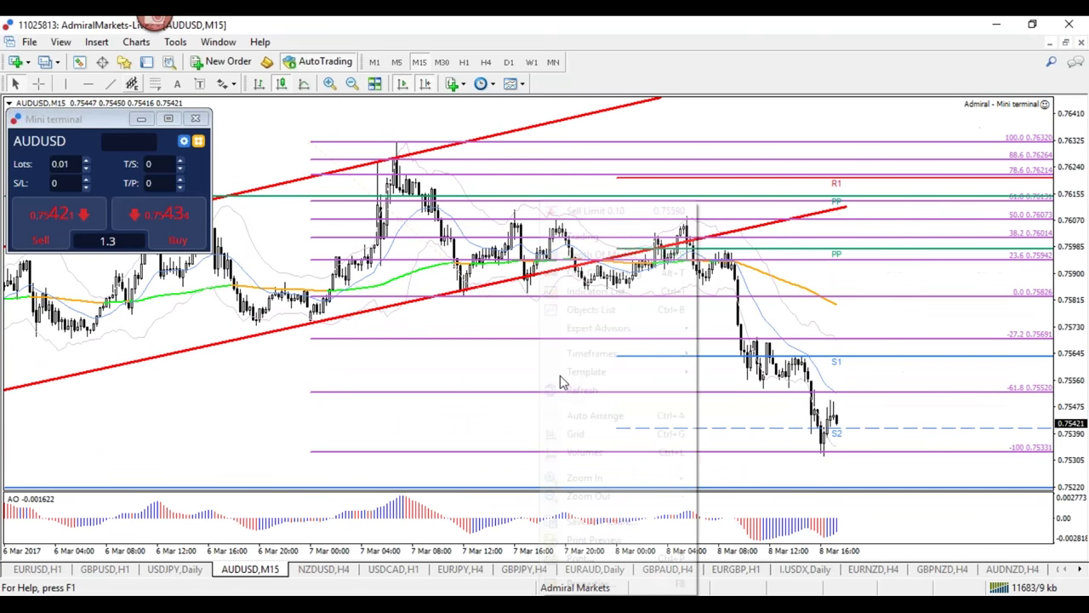
{"action": "right_click", "coordinate": [553, 382]}
{"action": "key", "text": "Return"}
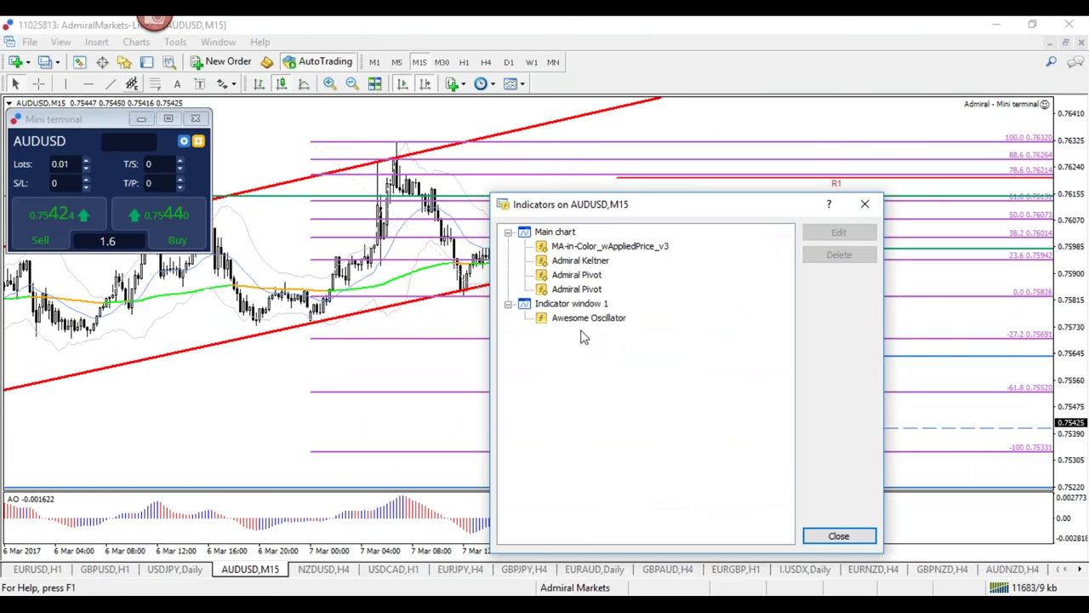
{"action": "left_click", "coordinate": [576, 274]}
{"action": "left_click", "coordinate": [841, 233]}
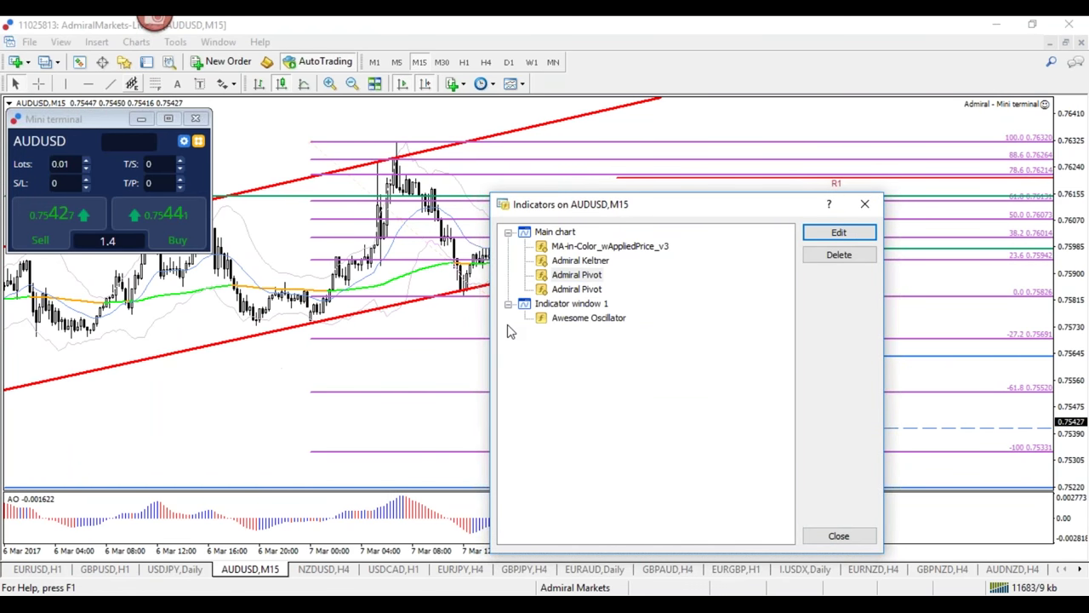
{"action": "left_click", "coordinate": [576, 288]}
{"action": "left_click", "coordinate": [841, 233]}
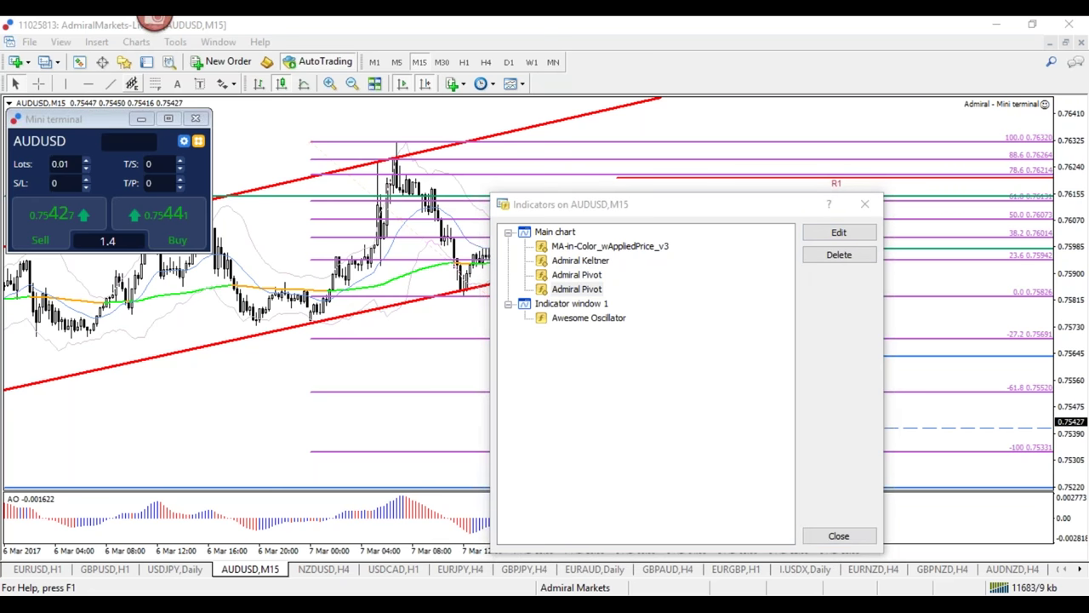
{"action": "left_click", "coordinate": [864, 204]}
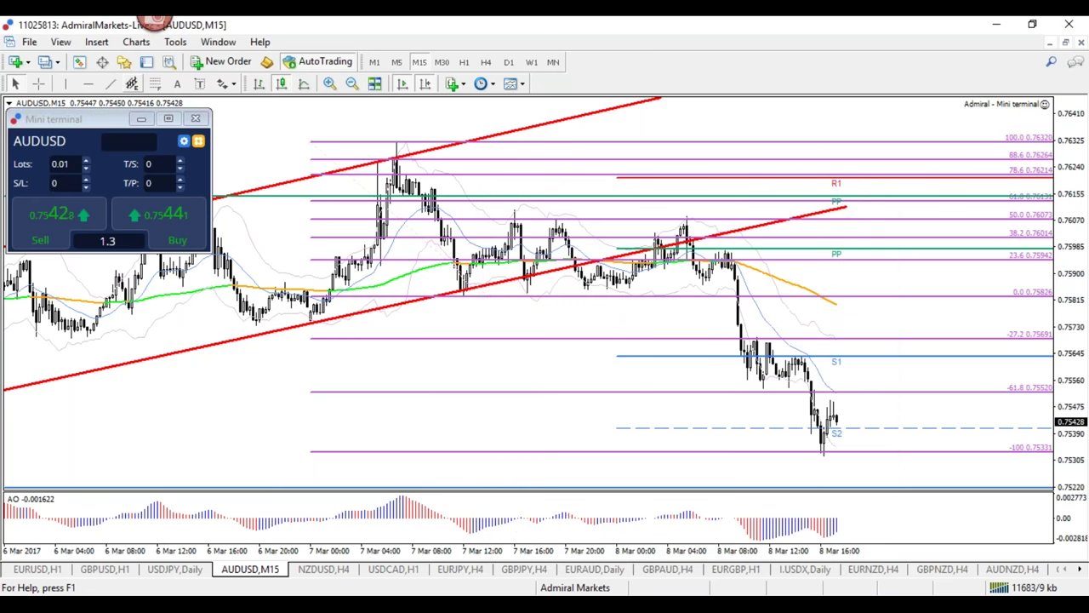
Examine the pivot and Fibonacci levels on AUDUSD on the H1 and H4 timeframes.
{"action": "left_click", "coordinate": [464, 61]}
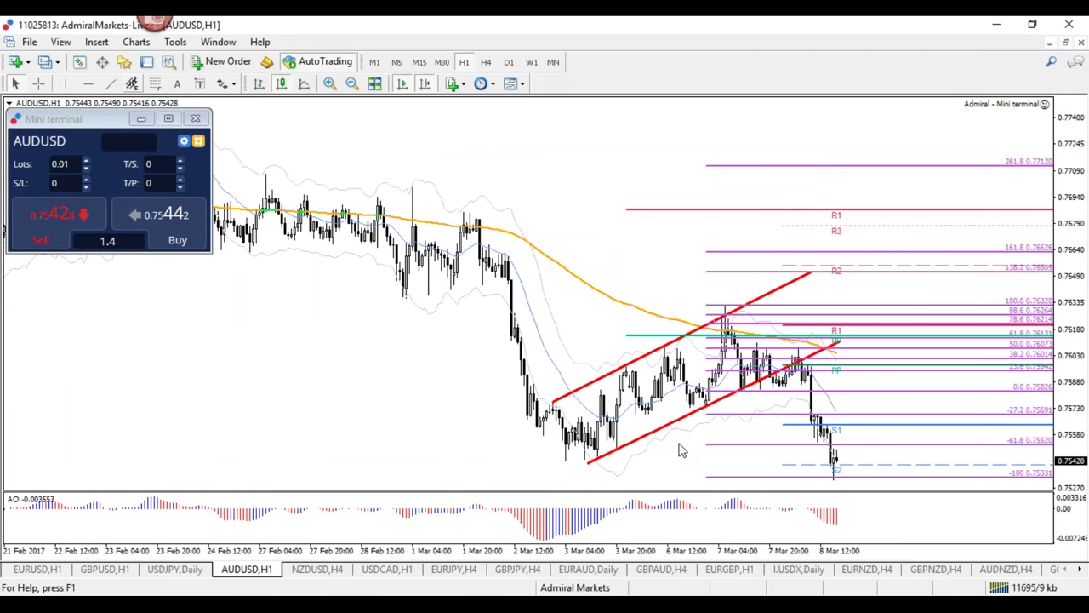
{"action": "left_click", "coordinate": [485, 63]}
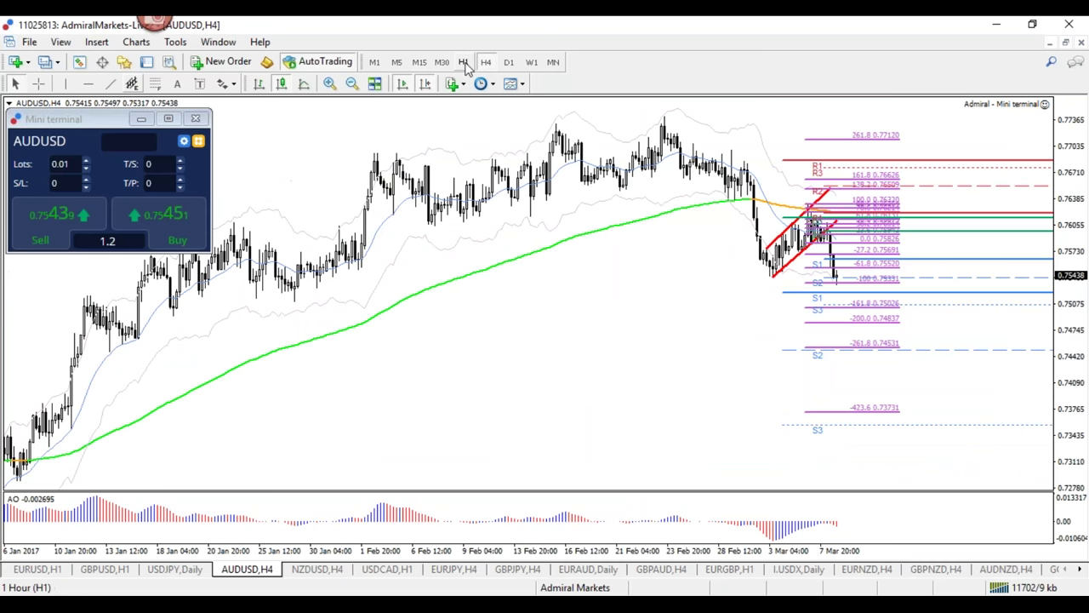
Bring up the NZDUSD chart and compare its price action on the H4, D1 and H1 timeframes.
{"action": "left_click", "coordinate": [317, 568]}
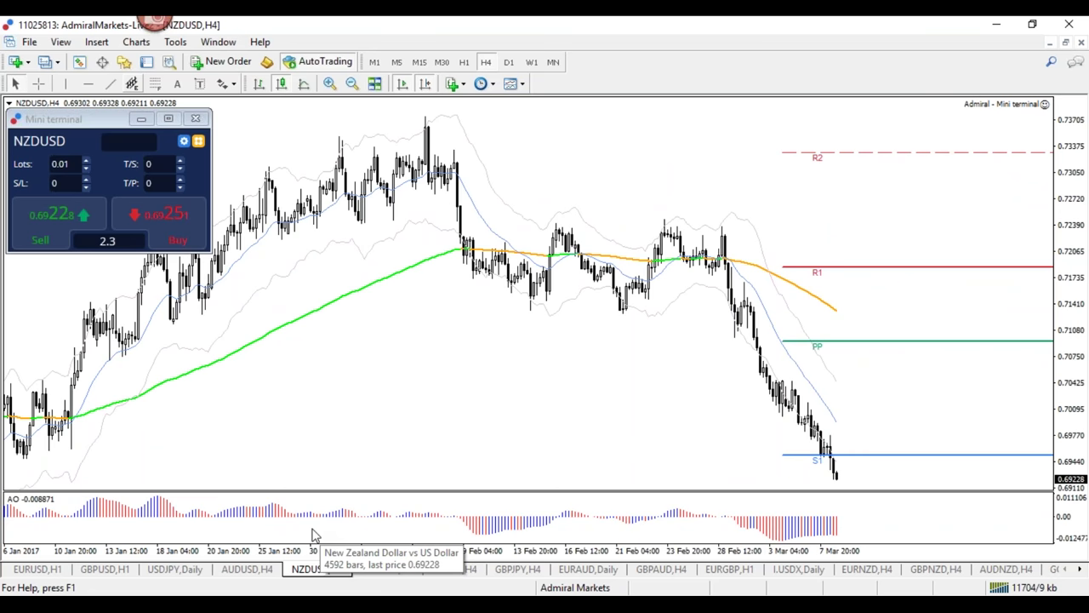
{"action": "left_click", "coordinate": [508, 62]}
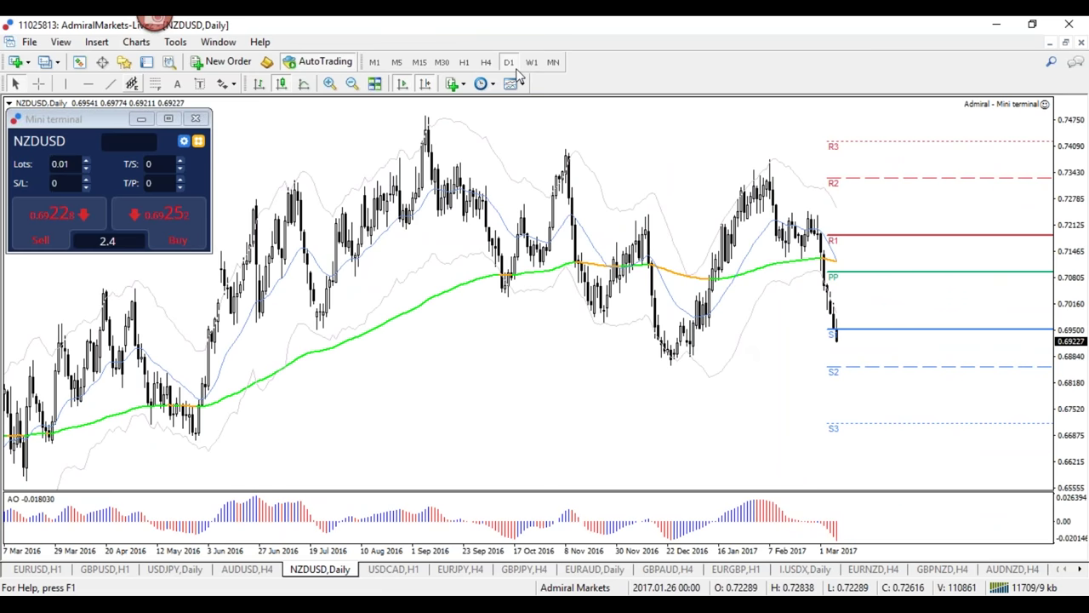
{"action": "left_click", "coordinate": [486, 62]}
{"action": "left_click", "coordinate": [464, 62]}
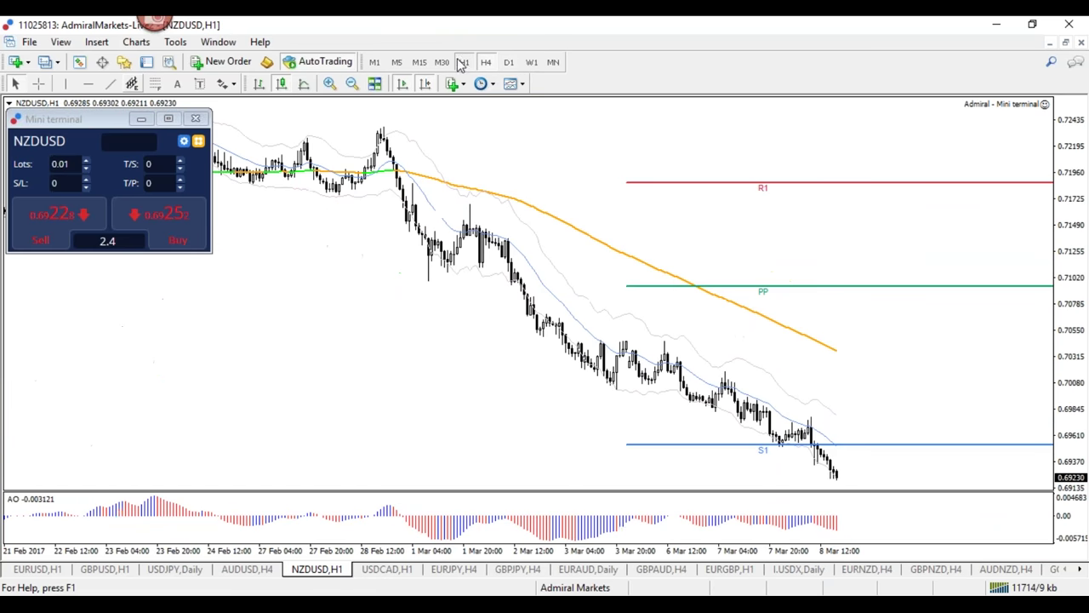
Outline the sideways candles above S1 and circle the S1 level on the NZDUSD H1 chart, and clear the markings.
{"action": "mouse_move", "coordinate": [801, 442]}
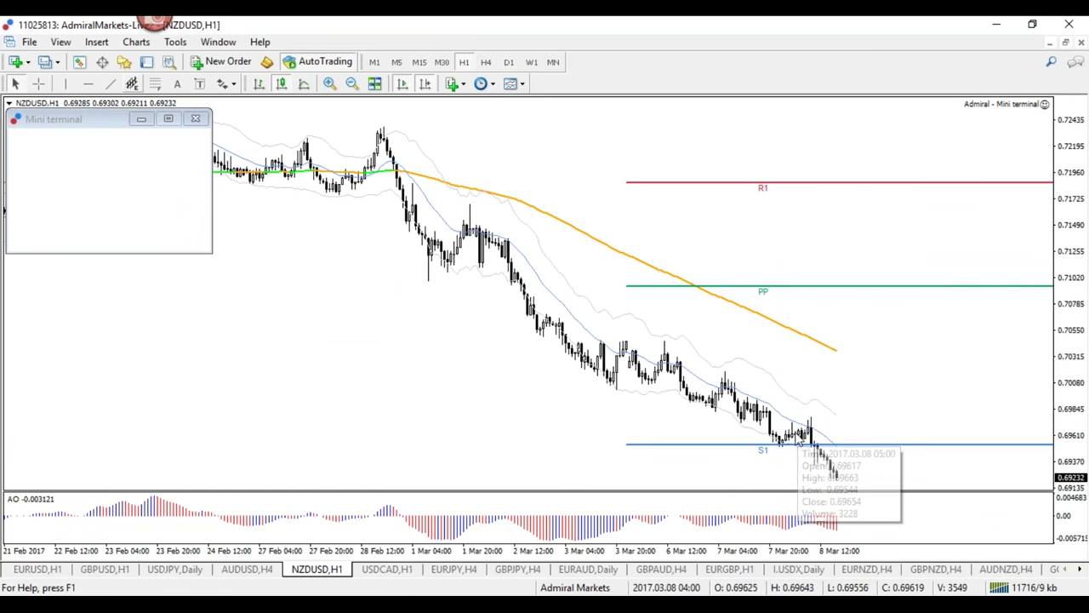
{"action": "mouse_move", "coordinate": [800, 441]}
{"action": "left_mouse_down"}
{"action": "mouse_move", "coordinate": [766, 443]}
{"action": "mouse_move", "coordinate": [817, 455]}
{"action": "left_mouse_up"}
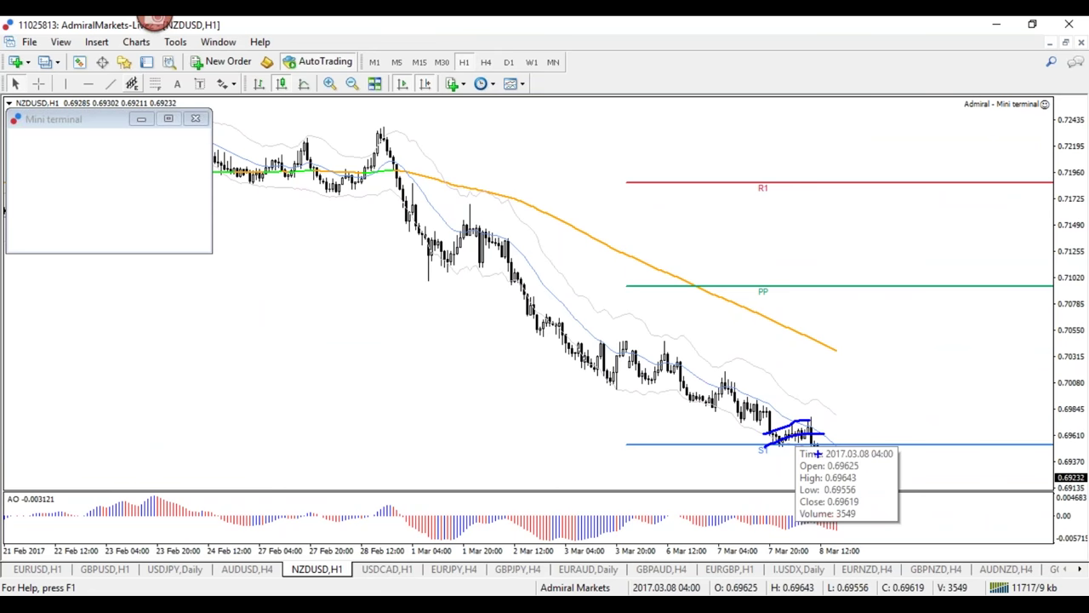
{"action": "key", "text": "plus"}
{"action": "key", "text": "plus"}
{"action": "key", "text": "plus"}
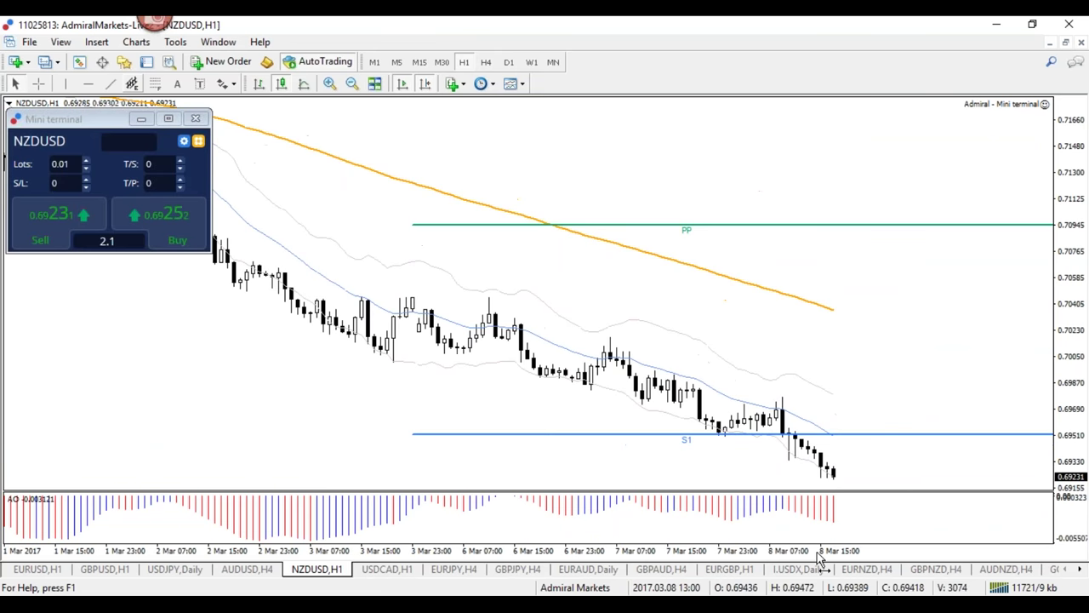
{"action": "mouse_move", "coordinate": [590, 244]}
{"action": "left_mouse_down"}
{"action": "mouse_move", "coordinate": [451, 240]}
{"action": "mouse_move", "coordinate": [327, 319]}
{"action": "mouse_move", "coordinate": [504, 289]}
{"action": "mouse_move", "coordinate": [561, 243]}
{"action": "left_mouse_up"}
{"action": "mouse_move", "coordinate": [264, 326]}
{"action": "left_mouse_down"}
{"action": "mouse_move", "coordinate": [171, 356]}
{"action": "mouse_move", "coordinate": [192, 339]}
{"action": "left_mouse_up"}
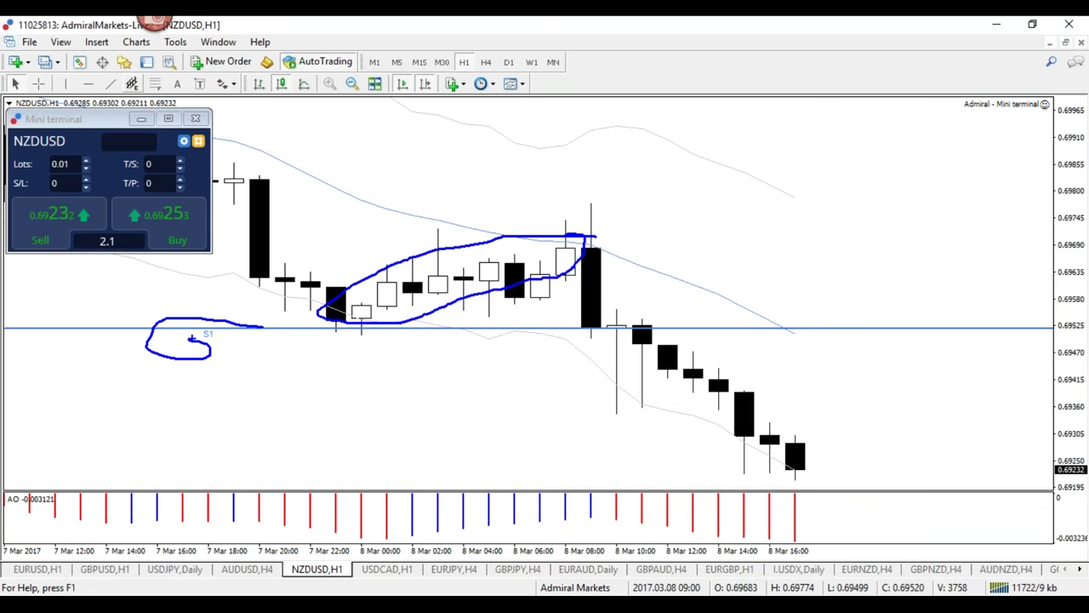
{"action": "key", "text": "Escape"}
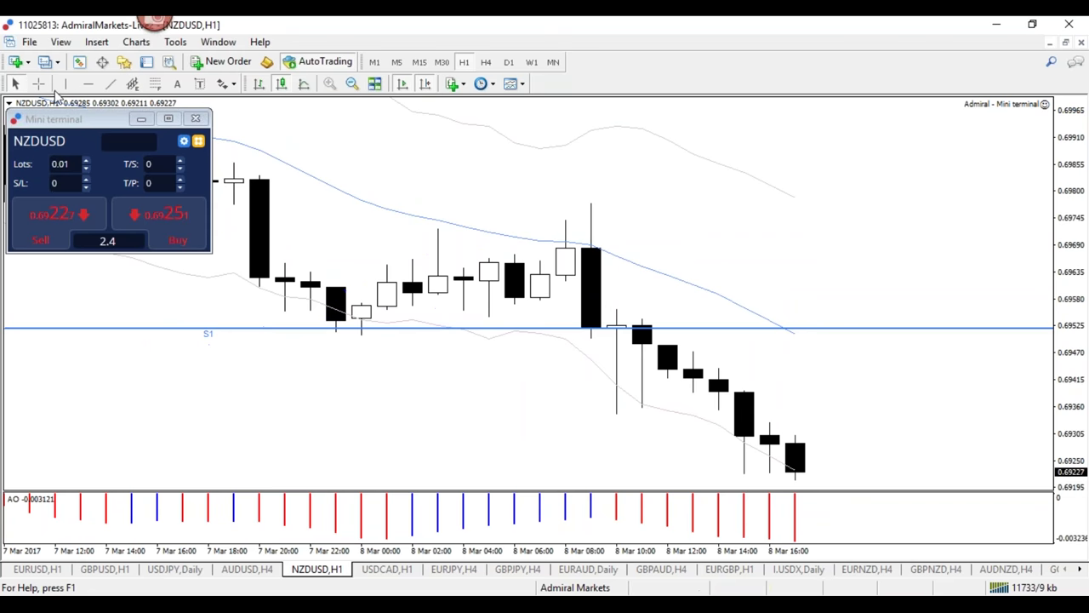
Measure the body of the 8 March 08:00 candle on NZDUSD H1 with the crosshair.
{"action": "left_click", "coordinate": [38, 83]}
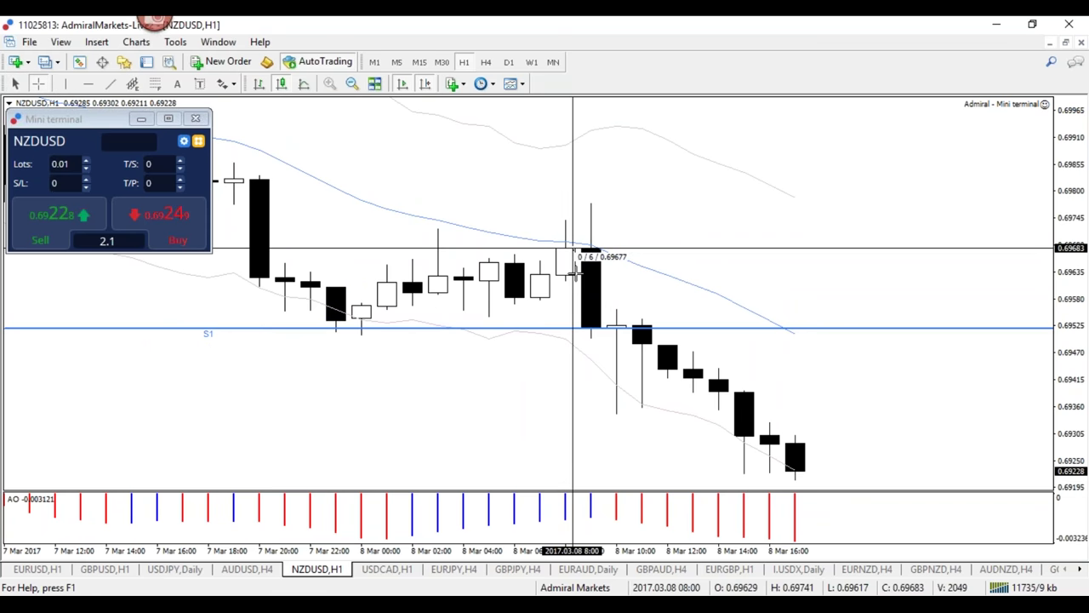
{"action": "left_click_drag", "start_coordinate": [572, 247], "coordinate": [573, 274]}
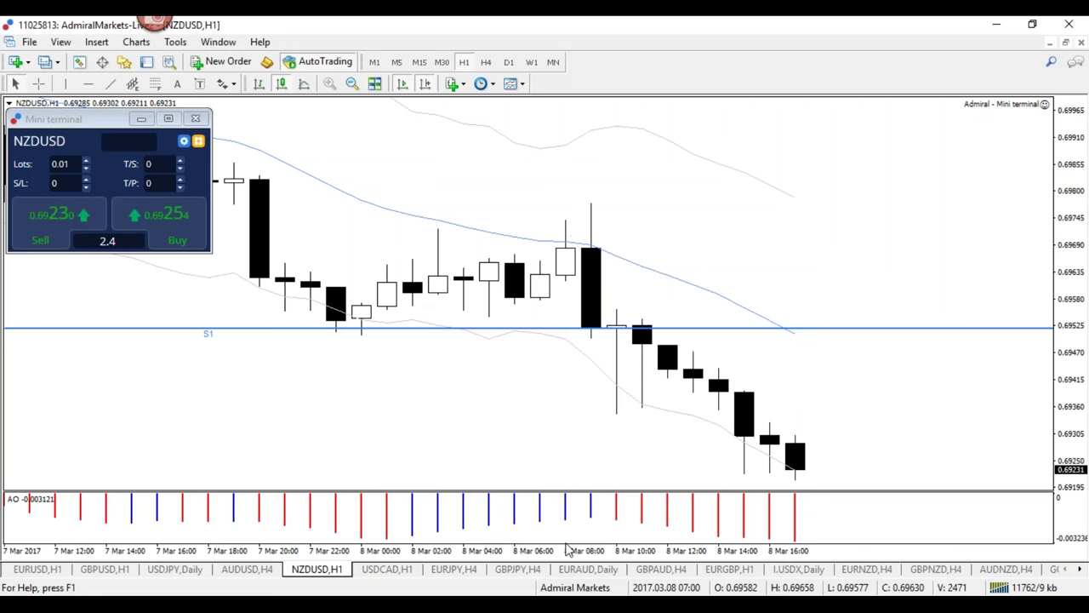
{"action": "key", "text": "minus"}
{"action": "key", "text": "minus"}
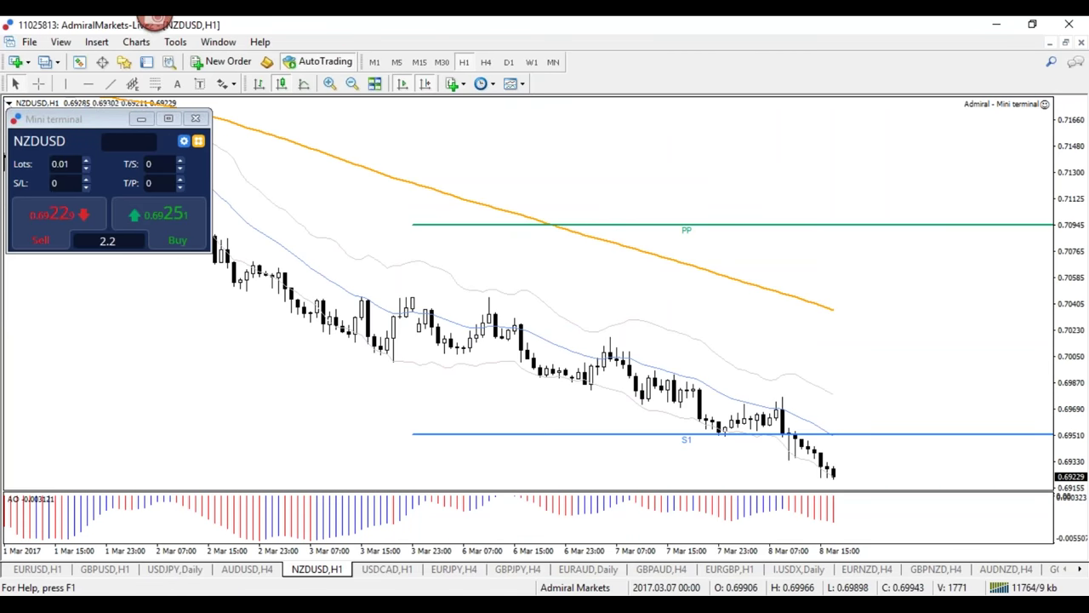
Circle the consolidation above S1, clear the circle, and move the Mini terminal to the lower part of the NZDUSD chart.
{"action": "mouse_move", "coordinate": [781, 424]}
{"action": "left_mouse_down"}
{"action": "mouse_move", "coordinate": [768, 407]}
{"action": "mouse_move", "coordinate": [746, 431]}
{"action": "mouse_move", "coordinate": [793, 406]}
{"action": "mouse_move", "coordinate": [753, 403]}
{"action": "left_mouse_up"}
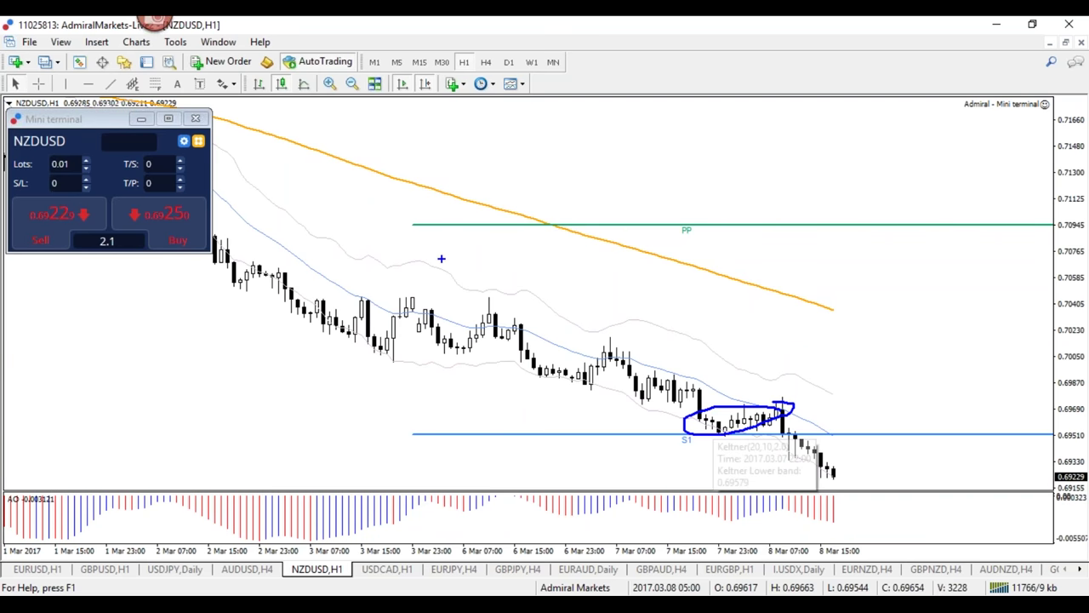
{"action": "key", "text": "BackSpace"}
{"action": "left_click_drag", "start_coordinate": [108, 119], "coordinate": [111, 373]}
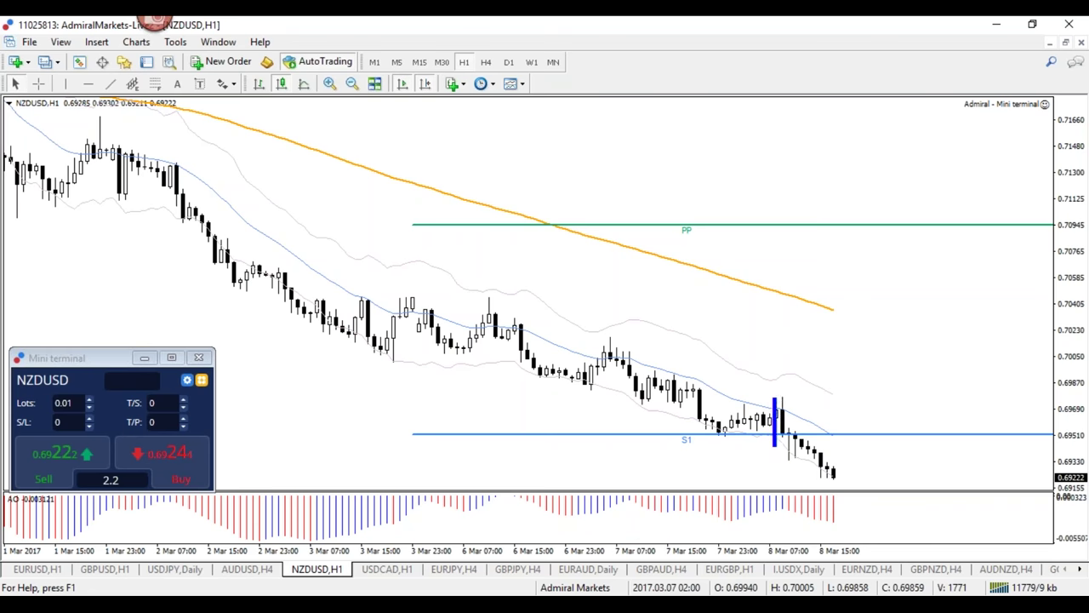
Sketch two parallel red channel lines around the rising candles before the S1 break, and clear them.
{"action": "left_click_drag", "start_coordinate": [787, 396], "coordinate": [677, 427]}
{"action": "left_click_drag", "start_coordinate": [800, 415], "coordinate": [662, 449]}
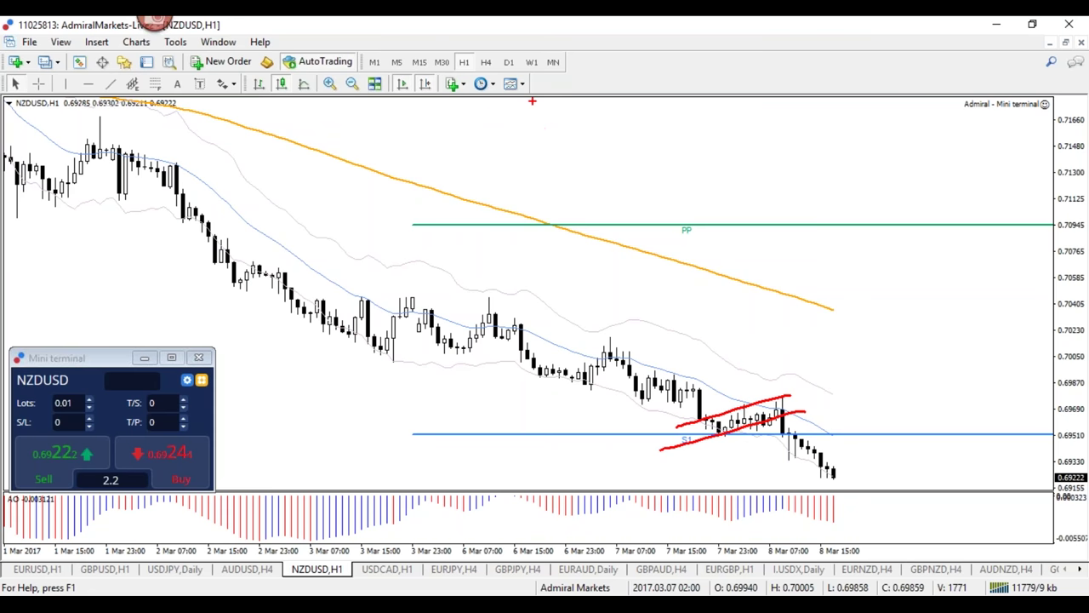
{"action": "key", "text": "Escape"}
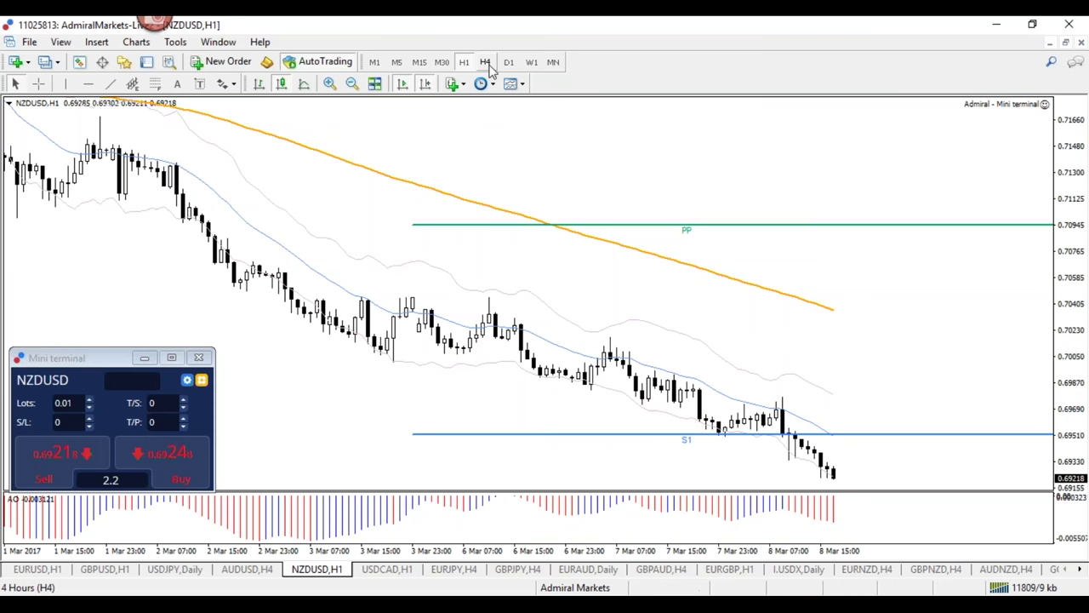
Switch NZDUSD to the daily timeframe and place a horizontal line near the high of the 8 March candle.
{"action": "left_click", "coordinate": [486, 65]}
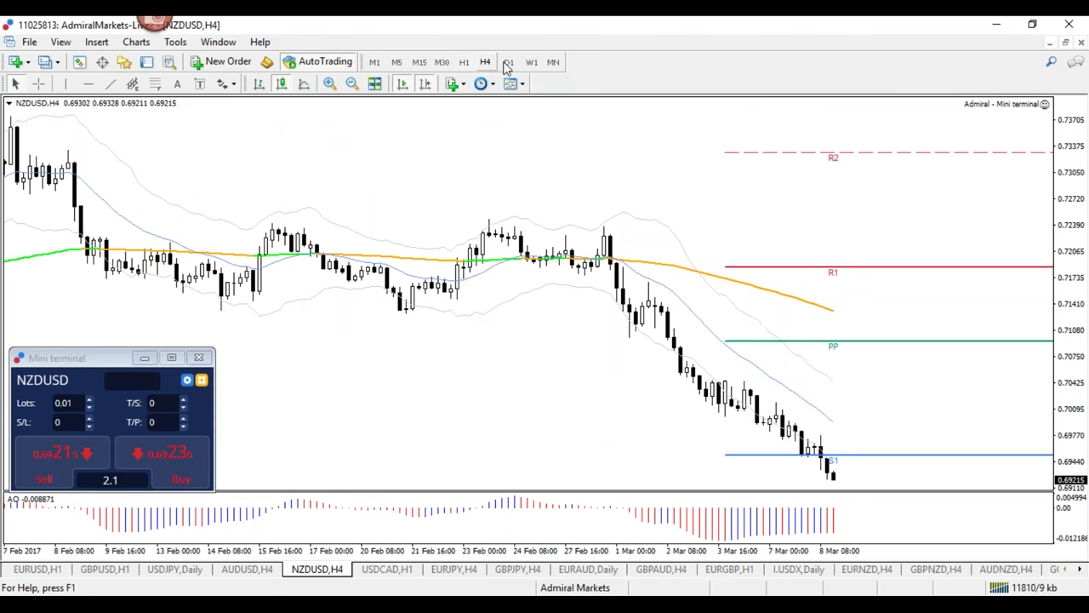
{"action": "left_click", "coordinate": [507, 65]}
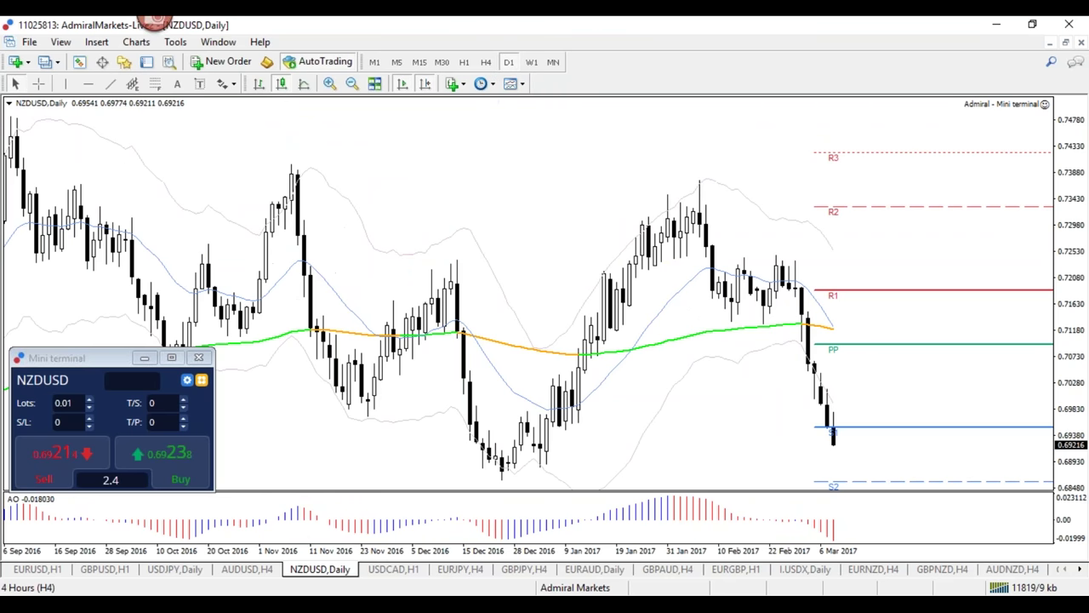
{"action": "mouse_move", "coordinate": [834, 451]}
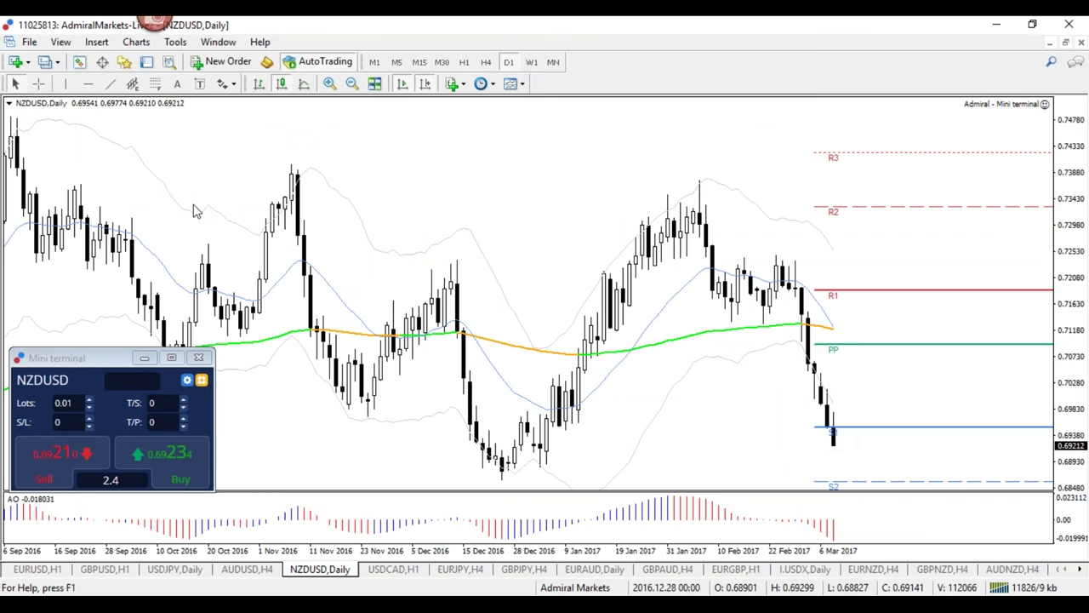
{"action": "left_click", "coordinate": [87, 83]}
{"action": "left_click", "coordinate": [858, 415]}
{"action": "mouse_move", "coordinate": [858, 415]}
{"action": "left_mouse_down"}
{"action": "mouse_move", "coordinate": [857, 425]}
{"action": "mouse_move", "coordinate": [856, 410]}
{"action": "left_mouse_up"}
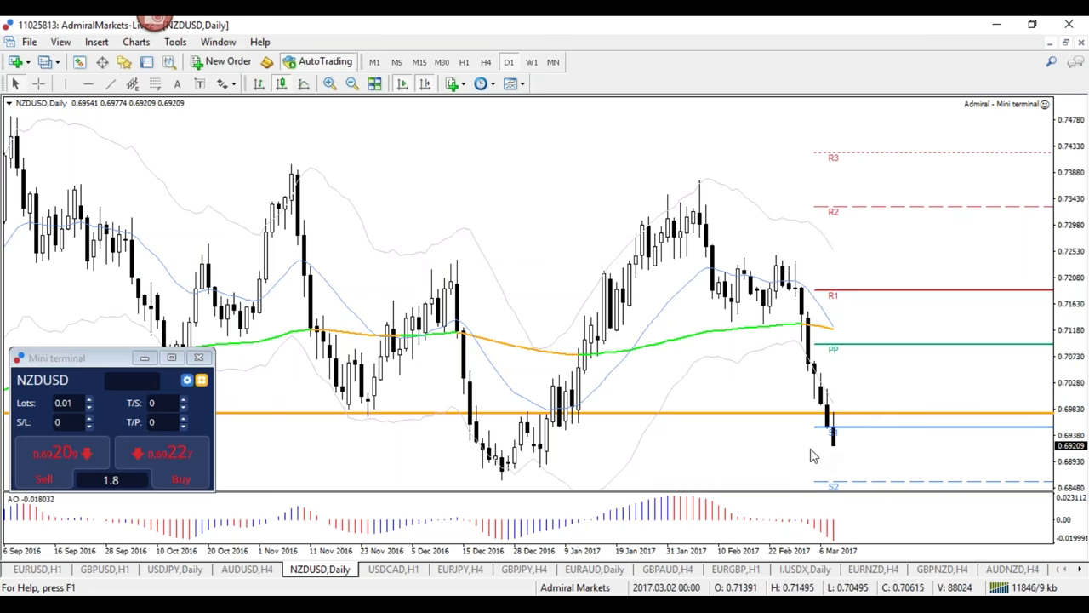
Examine the longer daily NZDUSD history around the orange horizontal line.
{"action": "mouse_move", "coordinate": [855, 400]}
{"action": "left_mouse_down"}
{"action": "mouse_move", "coordinate": [819, 309]}
{"action": "mouse_move", "coordinate": [807, 430]}
{"action": "mouse_move", "coordinate": [853, 406]}
{"action": "mouse_move", "coordinate": [787, 358]}
{"action": "mouse_move", "coordinate": [841, 396]}
{"action": "left_mouse_up"}
{"action": "key", "text": "e"}
{"action": "key", "text": "e"}
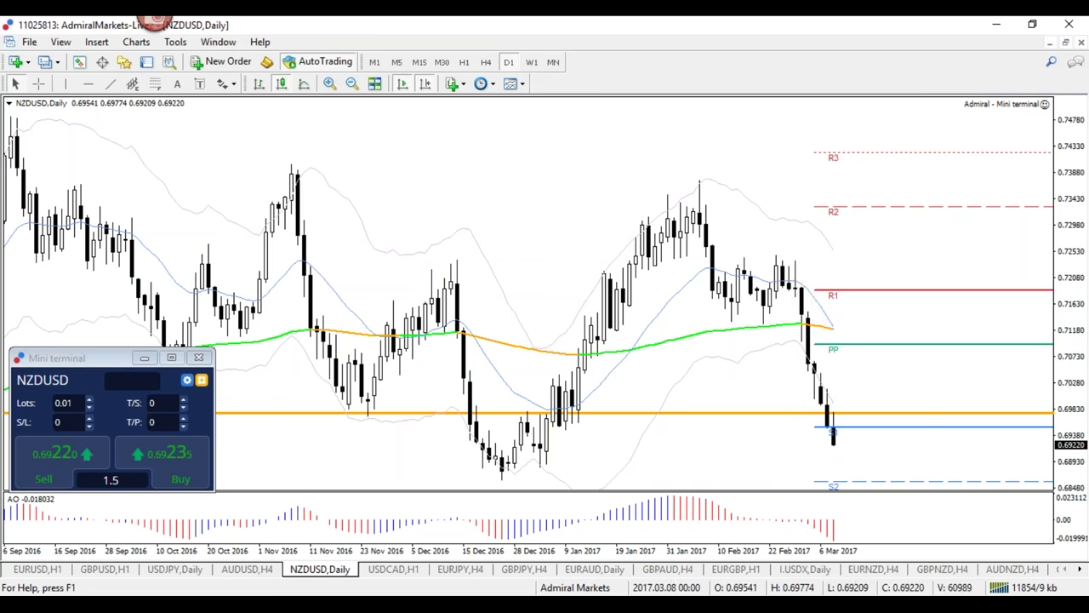
{"action": "key", "text": "minus"}
{"action": "key", "text": "minus"}
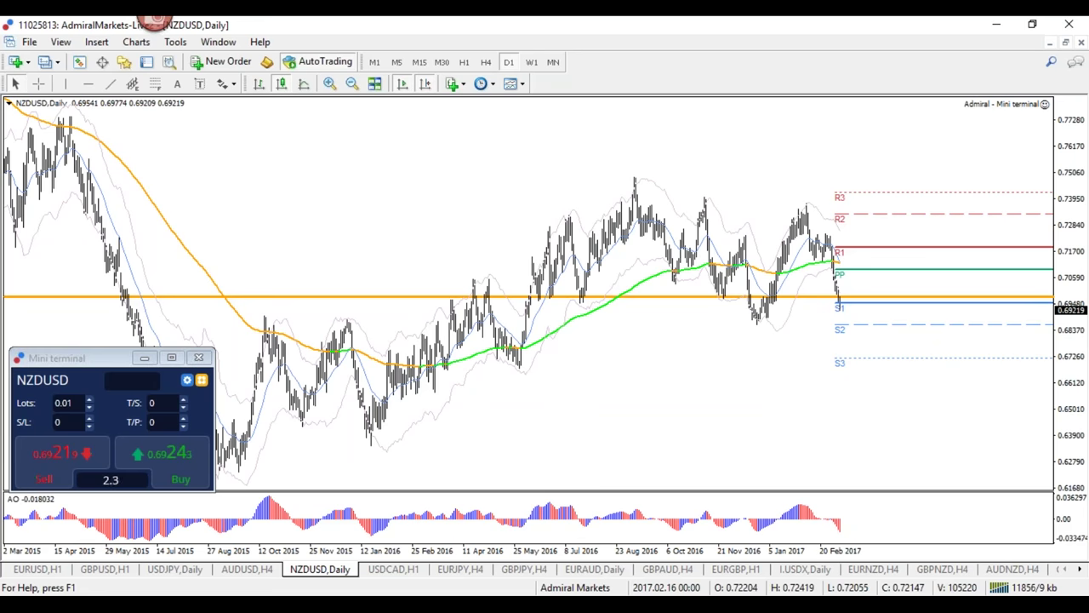
{"action": "key", "text": "minus"}
{"action": "key", "text": "plus"}
{"action": "key", "text": "plus"}
{"action": "key", "text": "plus"}
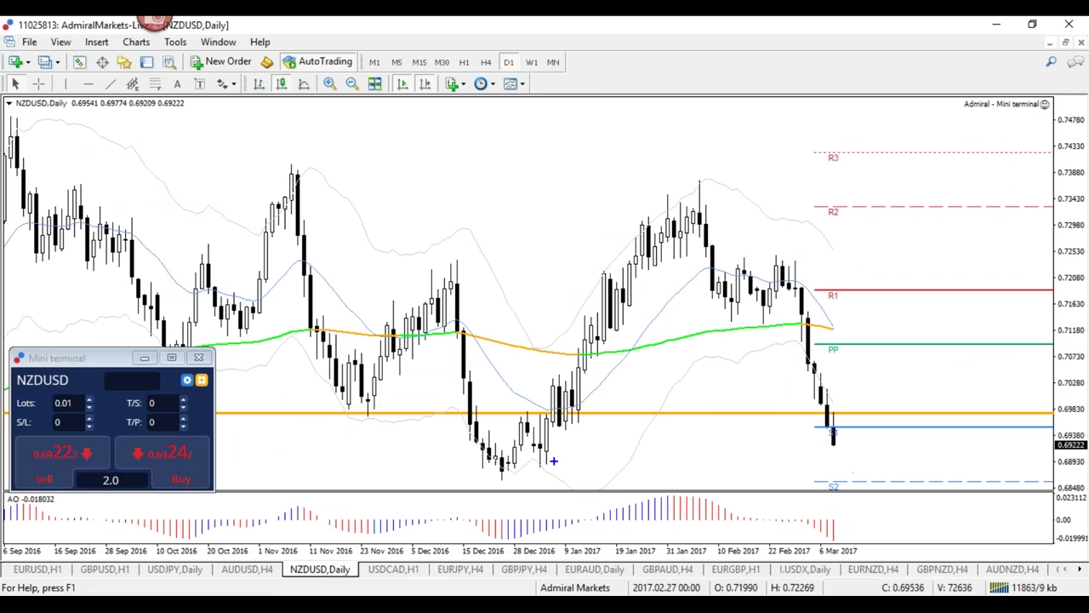
Circle the S2 pivot and the December 2016 lows on the daily NZDUSD chart, and clear the markings.
{"action": "left_click_drag", "start_coordinate": [844, 479], "coordinate": [719, 460]}
{"action": "mouse_move", "coordinate": [460, 457]}
{"action": "left_mouse_down"}
{"action": "mouse_move", "coordinate": [507, 466]}
{"action": "mouse_move", "coordinate": [464, 458]}
{"action": "left_mouse_up"}
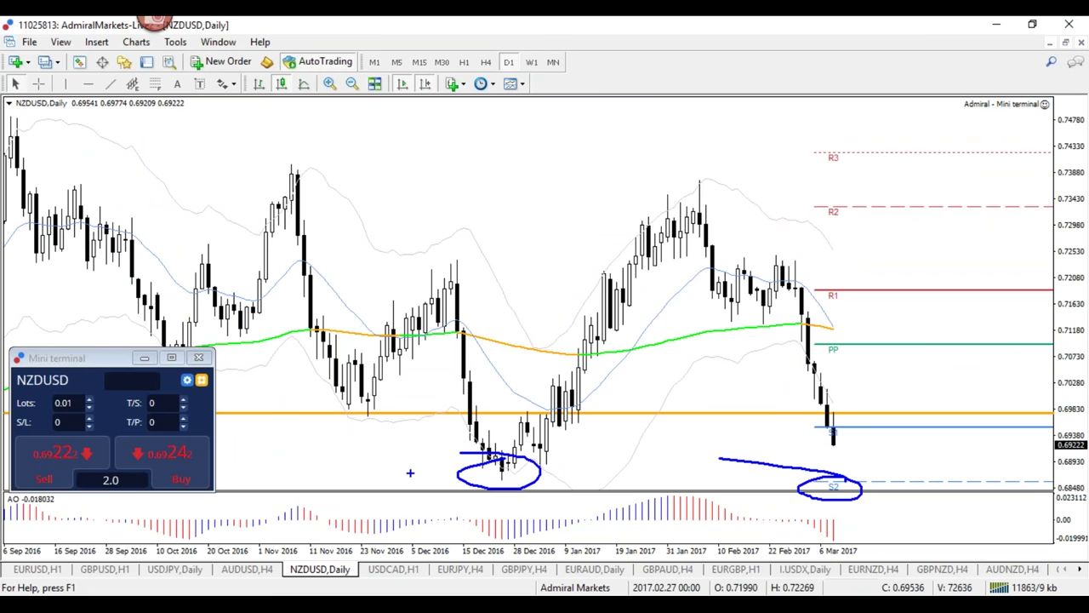
{"action": "key", "text": "Escape"}
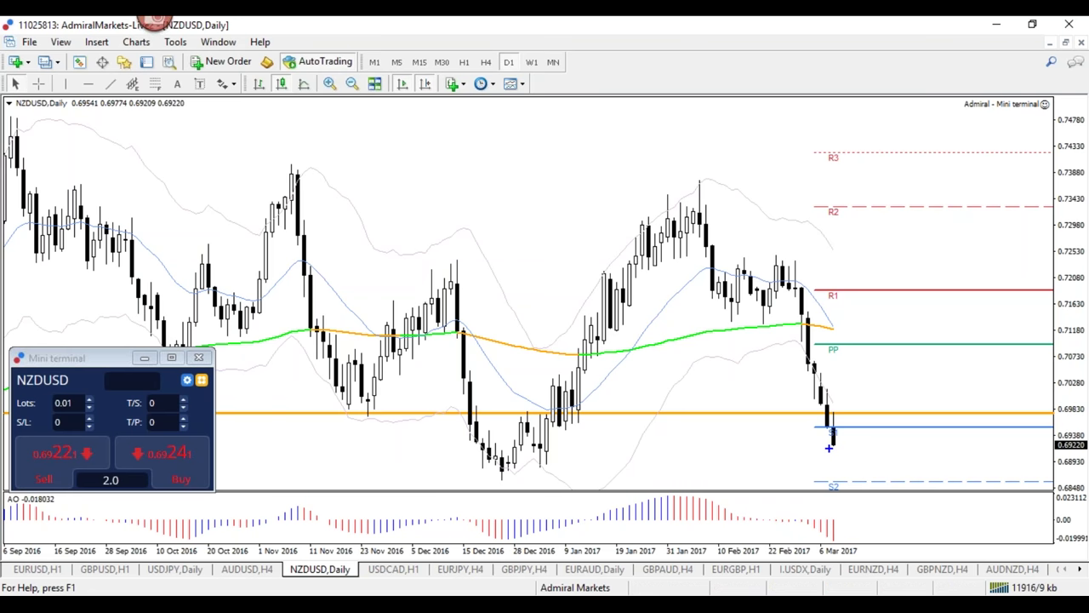
Sketch a bearish NZDUSD scenario with a pullback to S1 and a drop toward S2, and clear the sketch.
{"action": "left_click_drag", "start_coordinate": [818, 444], "coordinate": [882, 443]}
{"action": "mouse_move", "coordinate": [834, 444]}
{"action": "left_mouse_down"}
{"action": "mouse_move", "coordinate": [854, 422]}
{"action": "mouse_move", "coordinate": [873, 485]}
{"action": "mouse_move", "coordinate": [864, 470]}
{"action": "left_mouse_up"}
{"action": "left_click_drag", "start_coordinate": [836, 391], "coordinate": [842, 422]}
{"action": "left_click_drag", "start_coordinate": [836, 417], "coordinate": [846, 417]}
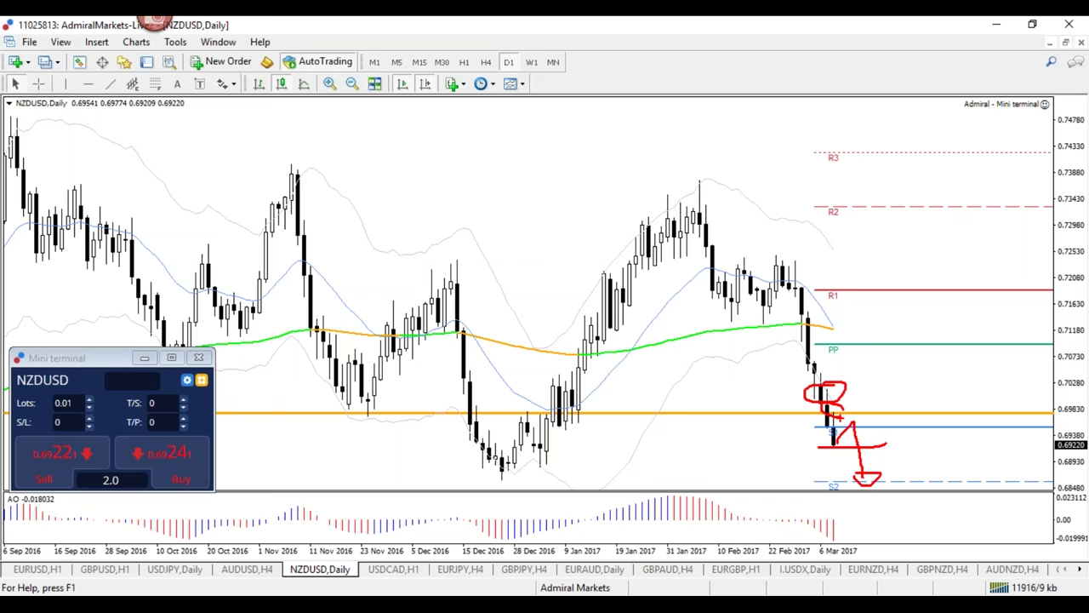
{"action": "key", "text": "Escape"}
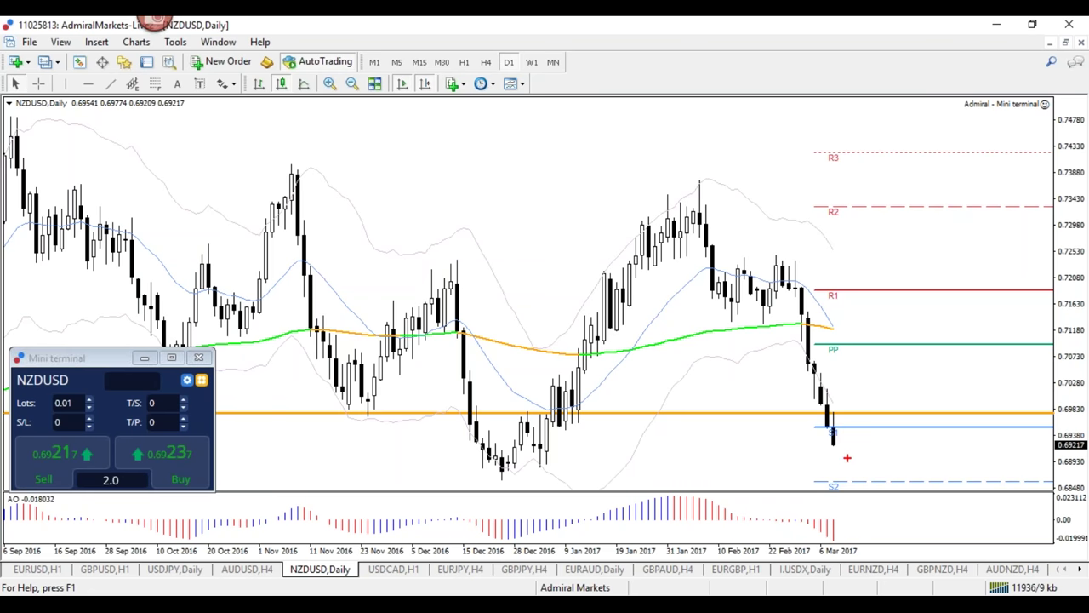
Sketch a possible NZDUSD retracement from the current price up to the orange horizontal line.
{"action": "mouse_move", "coordinate": [838, 413]}
{"action": "left_mouse_down"}
{"action": "mouse_move", "coordinate": [822, 430]}
{"action": "mouse_move", "coordinate": [847, 438]}
{"action": "mouse_move", "coordinate": [839, 408]}
{"action": "left_mouse_up"}
{"action": "key", "text": "e"}
{"action": "left_click_drag", "start_coordinate": [854, 399], "coordinate": [860, 439]}
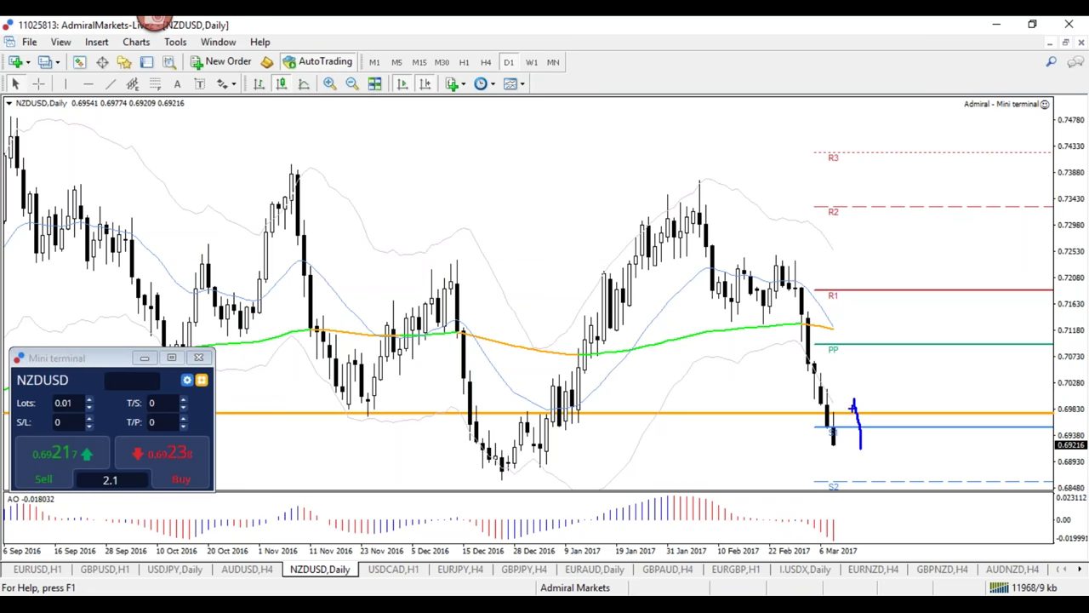
{"action": "mouse_move", "coordinate": [849, 410]}
{"action": "left_mouse_down"}
{"action": "mouse_move", "coordinate": [854, 400]}
{"action": "mouse_move", "coordinate": [866, 412]}
{"action": "left_mouse_up"}
Bring up the USDCAD chart, mark resistance at the 0.0 Fibonacci level and the 23.6–38.2 zone, and clear the markings.
{"action": "key", "text": "ctrl+Tab"}
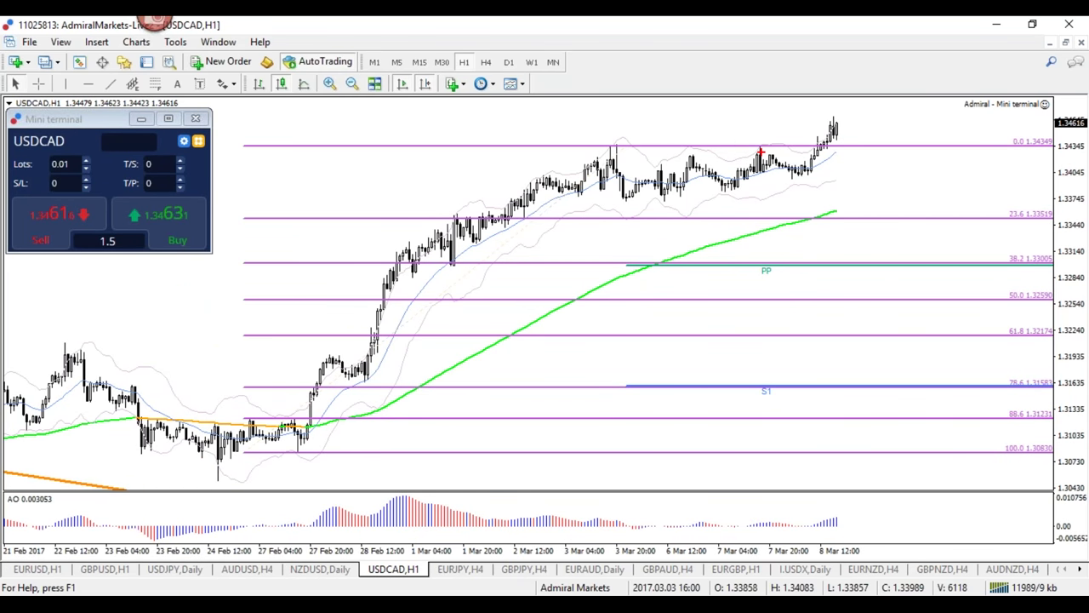
{"action": "mouse_move", "coordinate": [766, 147]}
{"action": "left_mouse_down"}
{"action": "mouse_move", "coordinate": [771, 154]}
{"action": "mouse_move", "coordinate": [771, 139]}
{"action": "left_mouse_up"}
{"action": "mouse_move", "coordinate": [566, 150]}
{"action": "left_mouse_down"}
{"action": "mouse_move", "coordinate": [818, 139]}
{"action": "mouse_move", "coordinate": [548, 151]}
{"action": "left_mouse_up"}
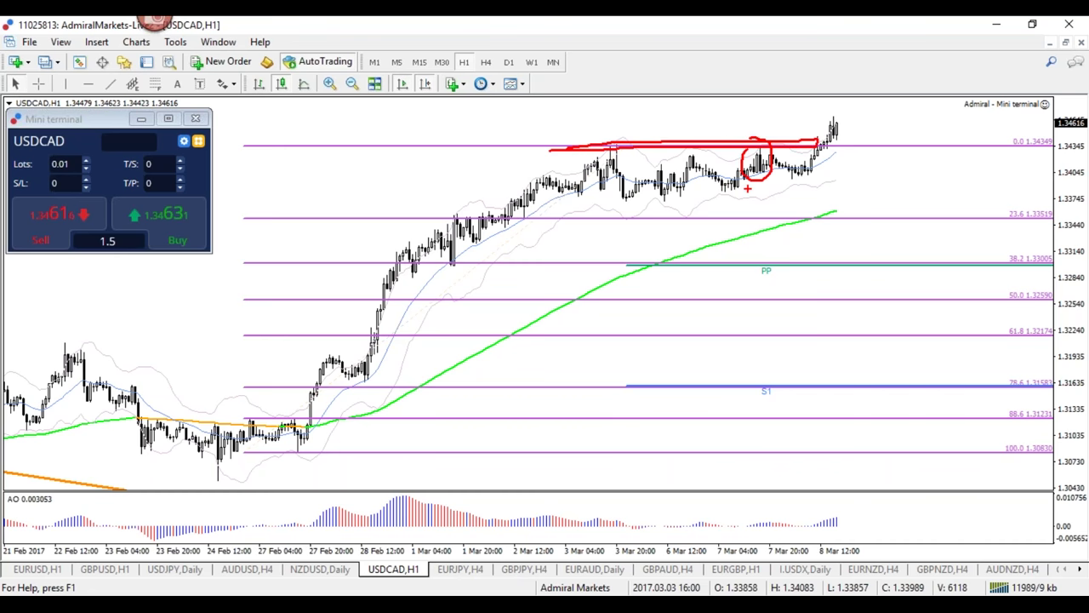
{"action": "mouse_move", "coordinate": [1064, 198]}
{"action": "left_mouse_down"}
{"action": "mouse_move", "coordinate": [1019, 197]}
{"action": "mouse_move", "coordinate": [1081, 260]}
{"action": "mouse_move", "coordinate": [1027, 208]}
{"action": "left_mouse_up"}
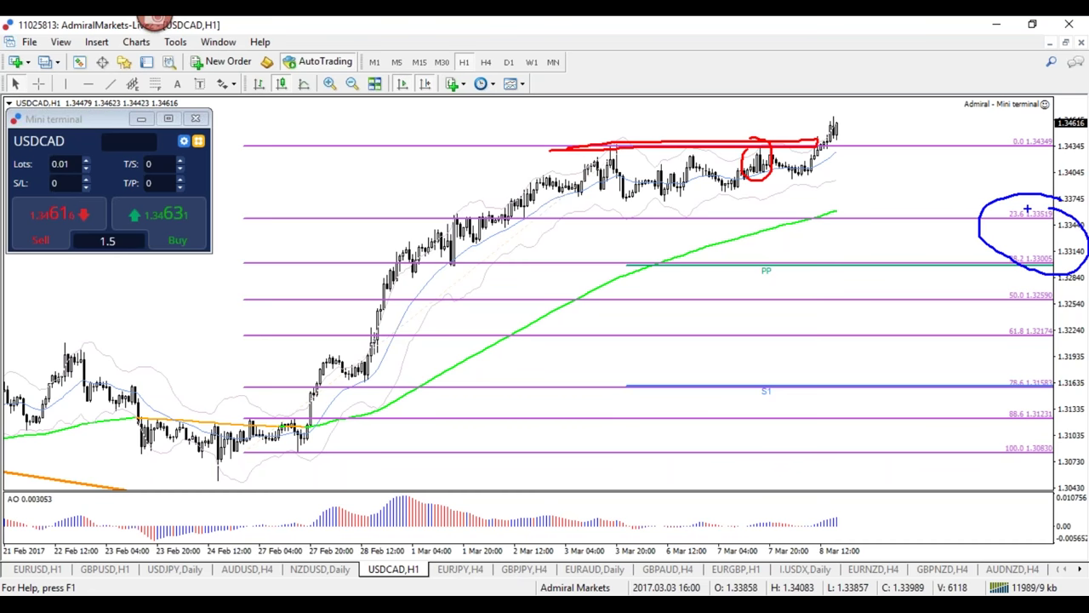
{"action": "key", "text": "e"}
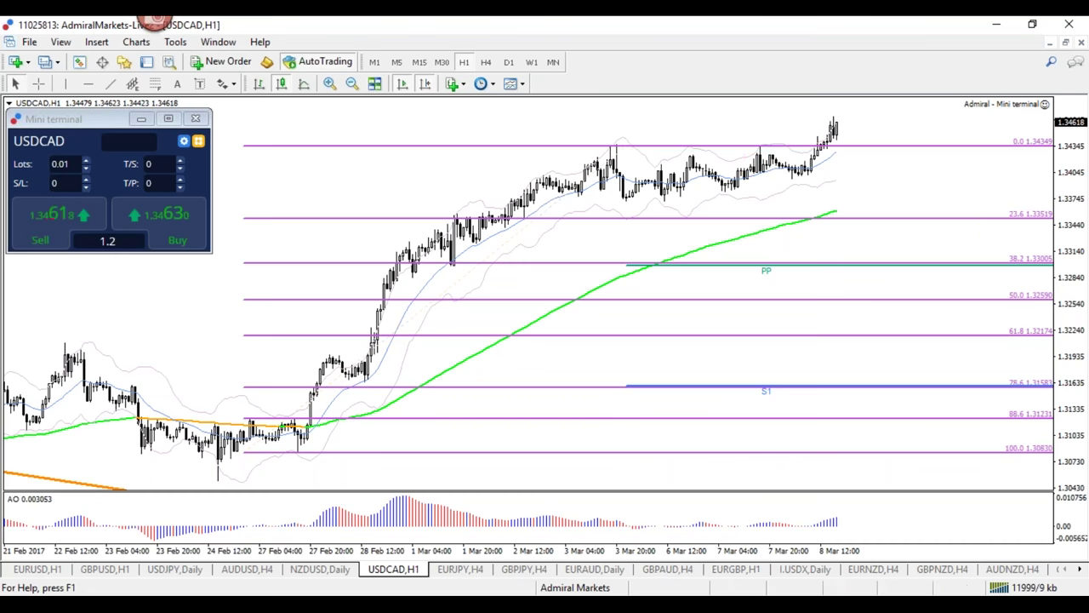
Trace the USDCAD upward impulse and the small pullback before the breakout, circle the 23.6–38.2 zone, and clear the markings.
{"action": "mouse_move", "coordinate": [1062, 218]}
{"action": "left_mouse_down"}
{"action": "mouse_move", "coordinate": [992, 202]}
{"action": "mouse_move", "coordinate": [1064, 264]}
{"action": "mouse_move", "coordinate": [1062, 223]}
{"action": "left_mouse_up"}
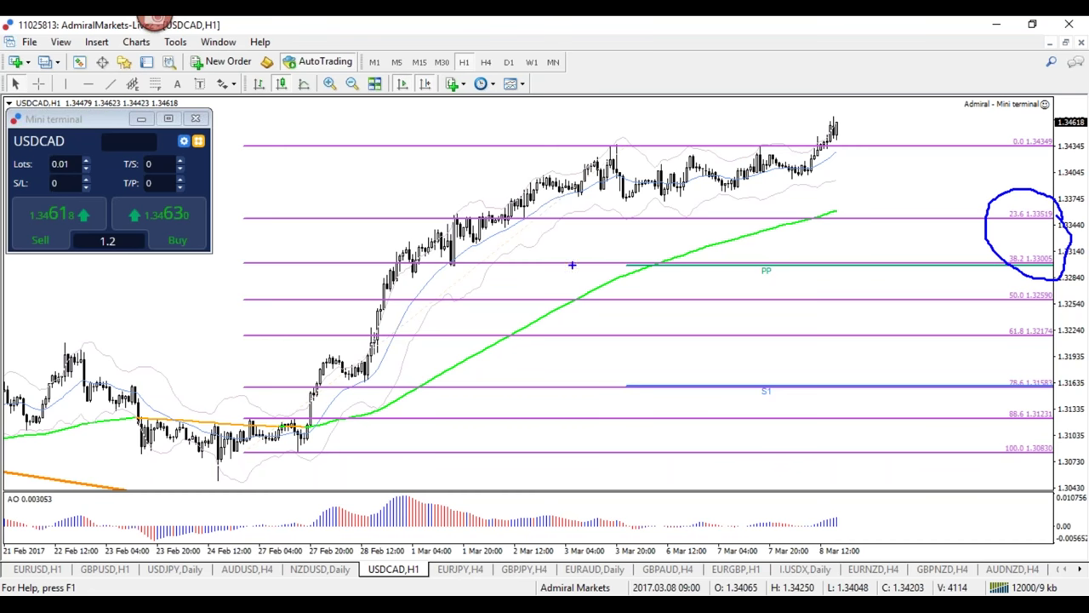
{"action": "mouse_move", "coordinate": [272, 439]}
{"action": "left_mouse_down"}
{"action": "mouse_move", "coordinate": [467, 164]}
{"action": "mouse_move", "coordinate": [498, 148]}
{"action": "mouse_move", "coordinate": [422, 181]}
{"action": "left_mouse_up"}
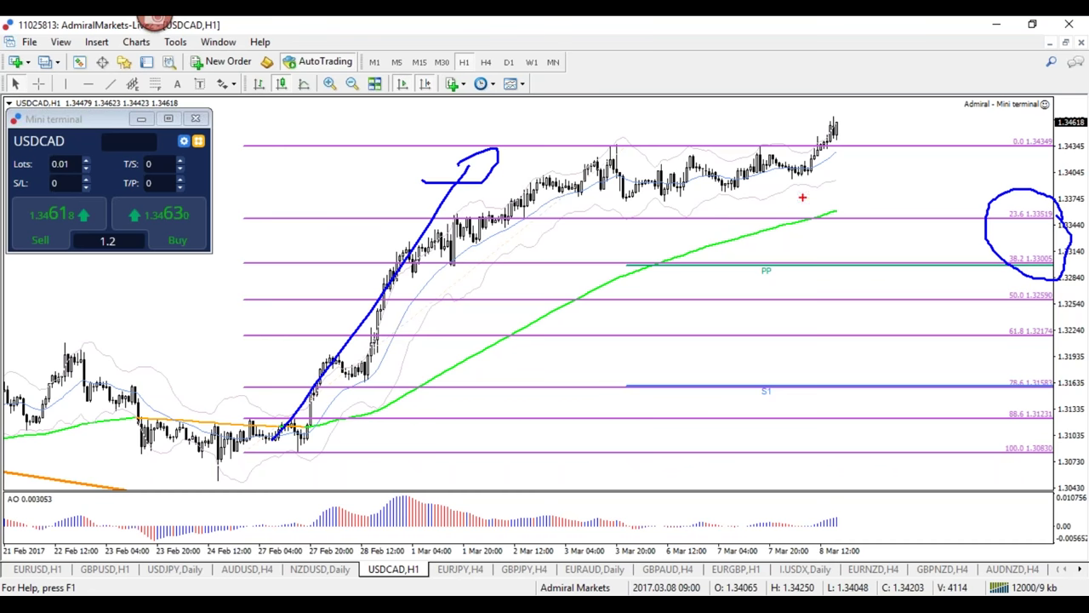
{"action": "mouse_move", "coordinate": [808, 172]}
{"action": "left_mouse_down"}
{"action": "mouse_move", "coordinate": [759, 150]}
{"action": "mouse_move", "coordinate": [802, 172]}
{"action": "left_mouse_up"}
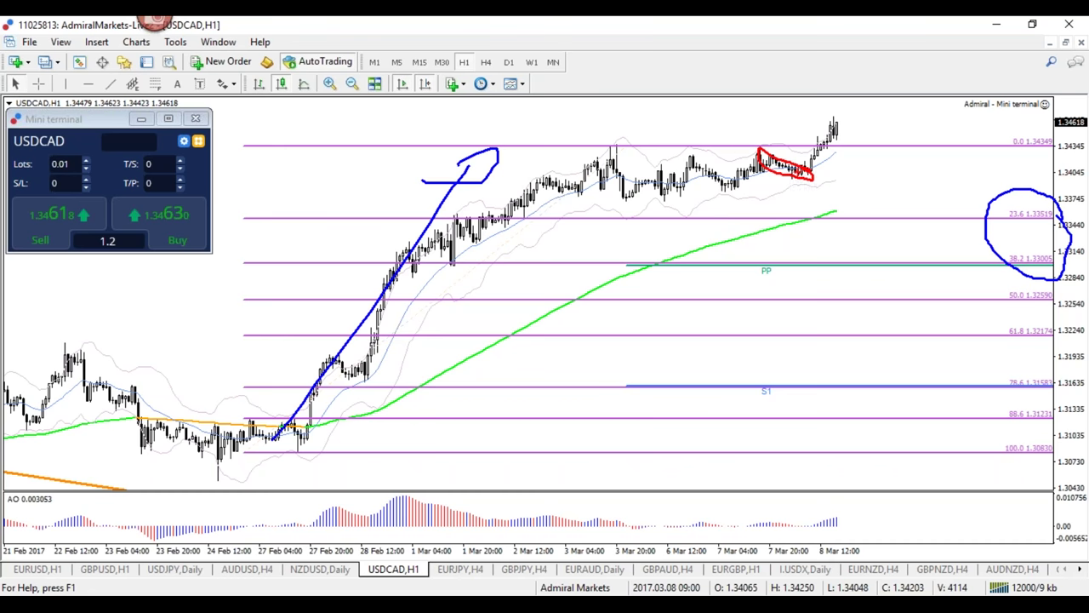
{"action": "key", "text": "b"}
{"action": "mouse_move", "coordinate": [758, 112]}
{"action": "left_mouse_down"}
{"action": "mouse_move", "coordinate": [756, 131]}
{"action": "mouse_move", "coordinate": [763, 125]}
{"action": "left_mouse_up"}
{"action": "mouse_move", "coordinate": [832, 169]}
{"action": "left_mouse_down"}
{"action": "mouse_move", "coordinate": [842, 133]}
{"action": "mouse_move", "coordinate": [857, 145]}
{"action": "left_mouse_up"}
{"action": "key", "text": "Escape"}
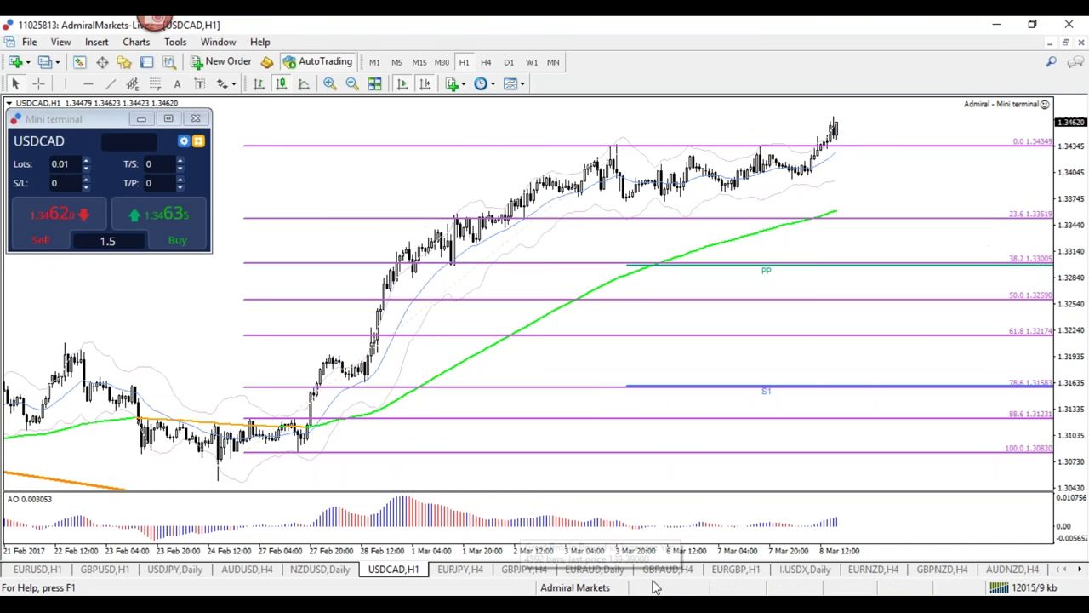
Bring up the GOLD chart and compare its price action on the monthly and weekly timeframes.
{"action": "left_click", "coordinate": [1079, 570]}
{"action": "left_click", "coordinate": [1079, 570]}
{"action": "left_click", "coordinate": [942, 569]}
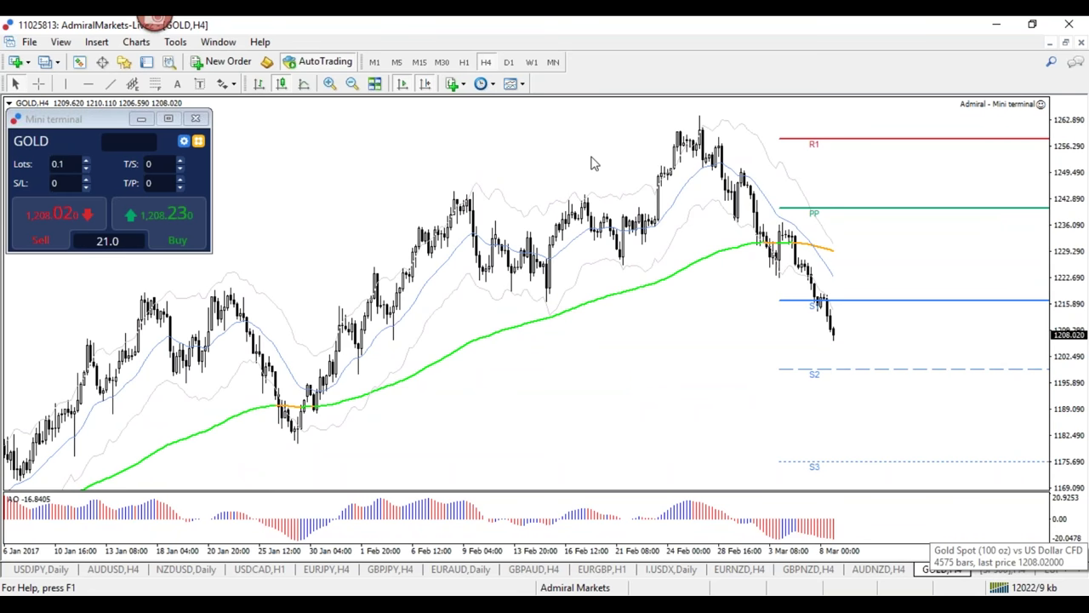
{"action": "left_click", "coordinate": [553, 63]}
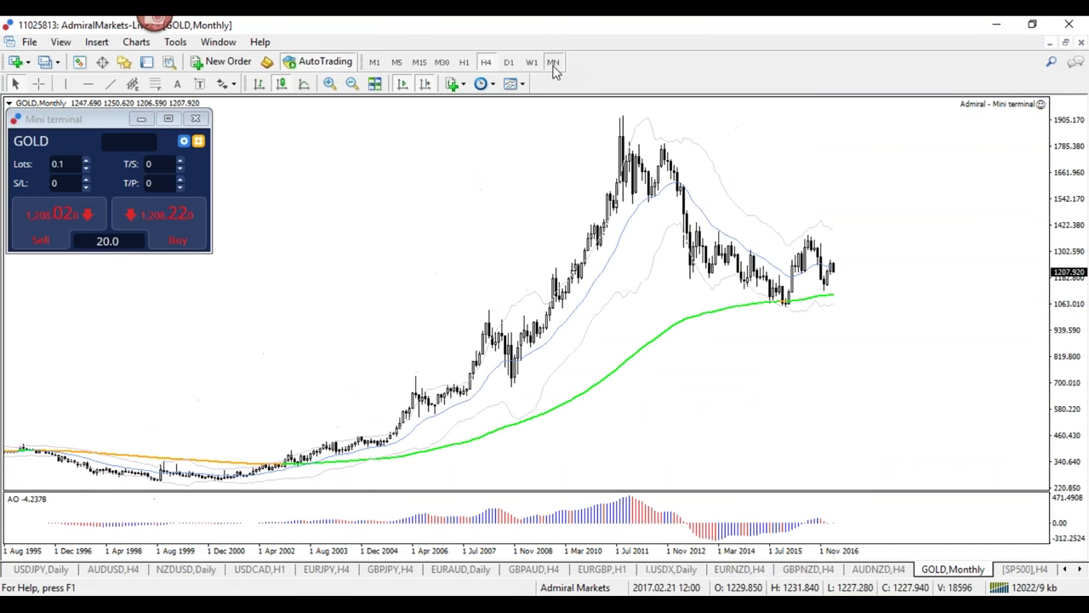
{"action": "left_click", "coordinate": [531, 62]}
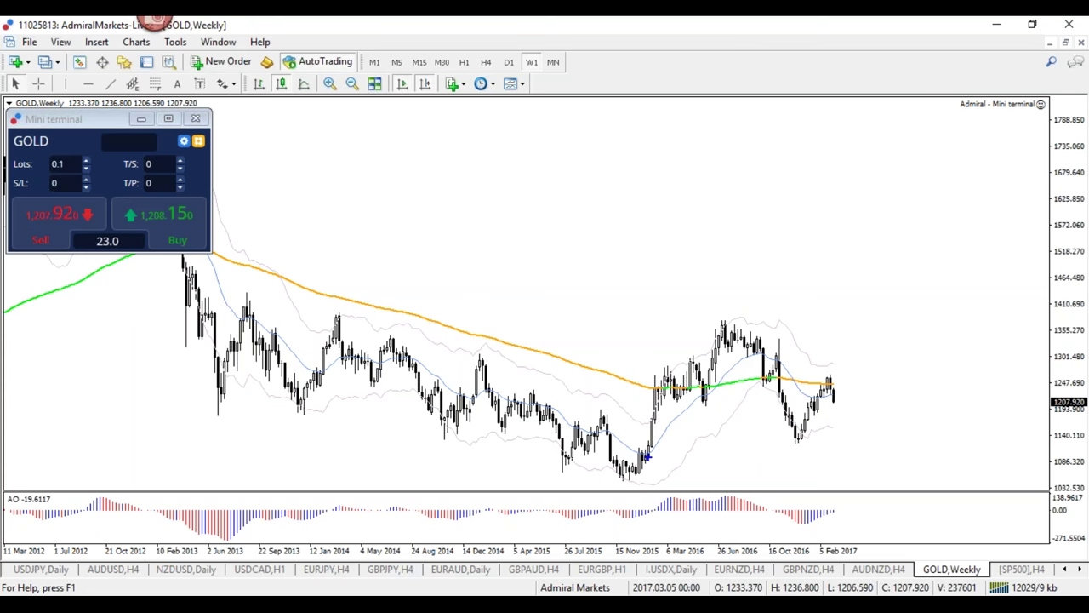
Trace gold's weekly upswing in blue, the following decline in red and a projected rise from the latest pullback, and clear the markings.
{"action": "mouse_move", "coordinate": [622, 472]}
{"action": "left_mouse_down"}
{"action": "mouse_move", "coordinate": [750, 324]}
{"action": "mouse_move", "coordinate": [775, 432]}
{"action": "mouse_move", "coordinate": [823, 376]}
{"action": "mouse_move", "coordinate": [834, 412]}
{"action": "mouse_move", "coordinate": [871, 322]}
{"action": "mouse_move", "coordinate": [891, 345]}
{"action": "mouse_move", "coordinate": [844, 330]}
{"action": "left_mouse_up"}
{"action": "key", "text": "r"}
{"action": "key", "text": "b"}
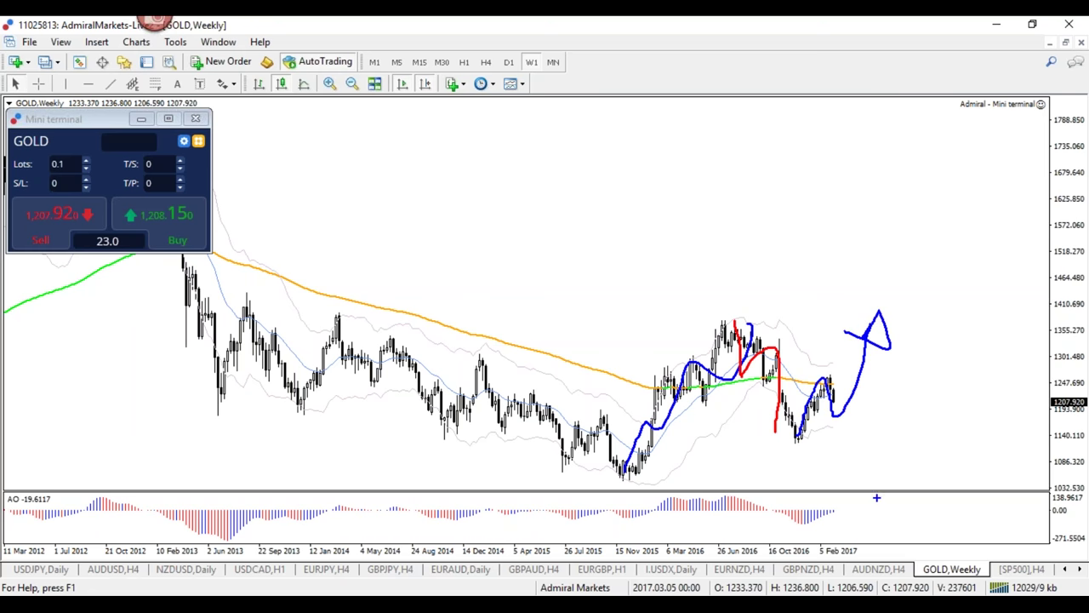
{"action": "key", "text": "Escape"}
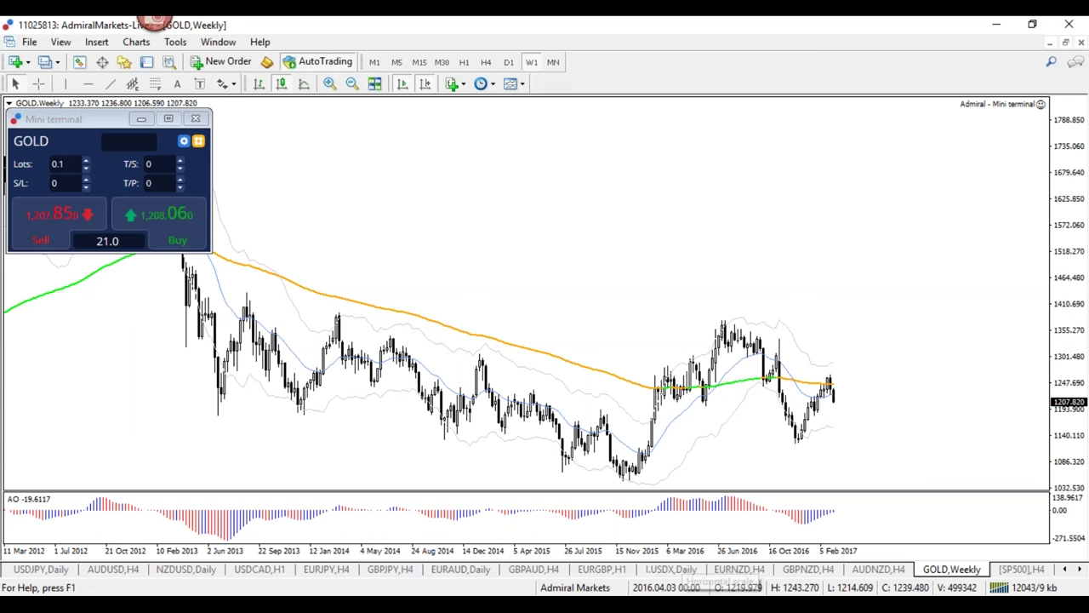
Review gold on the monthly and weekly timeframes, and bring up the daily chart with the price history since March 2016 in view.
{"action": "left_click", "coordinate": [553, 62]}
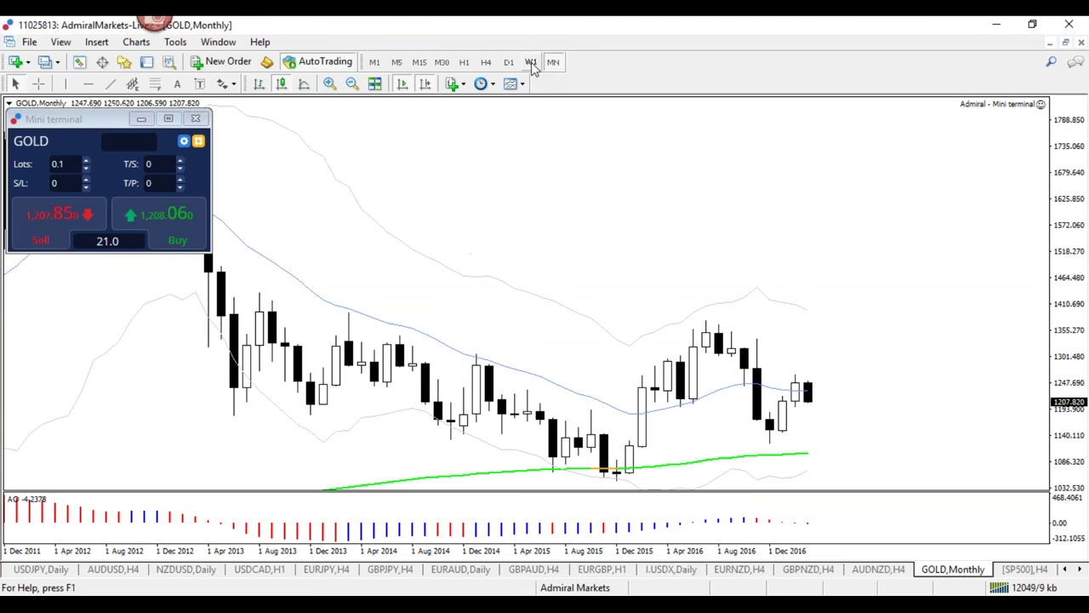
{"action": "left_click", "coordinate": [530, 63]}
{"action": "left_click", "coordinate": [509, 62]}
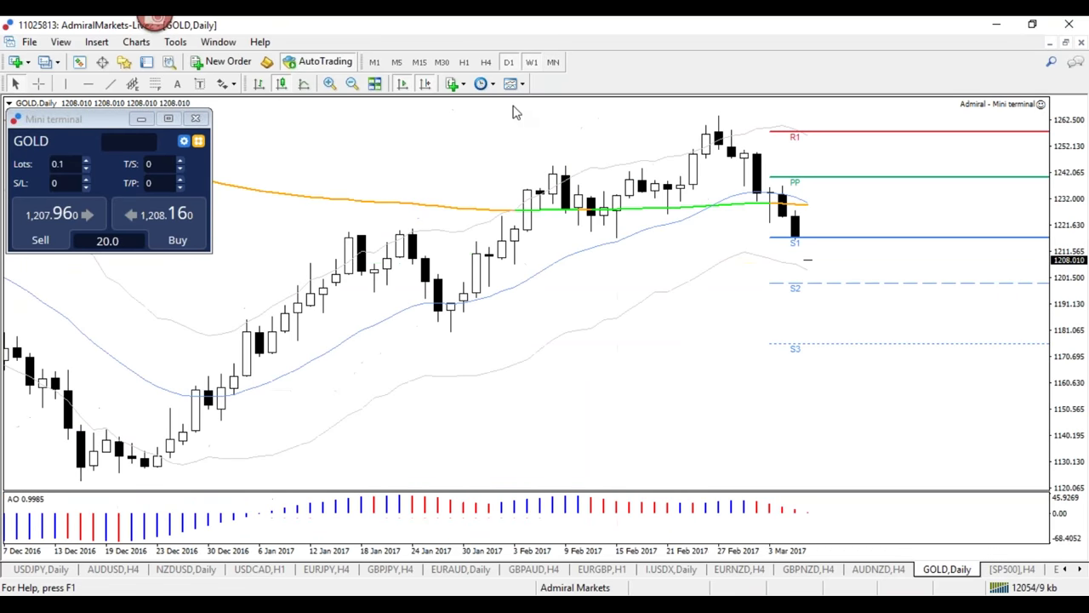
{"action": "left_click_drag", "start_coordinate": [687, 545], "coordinate": [663, 555]}
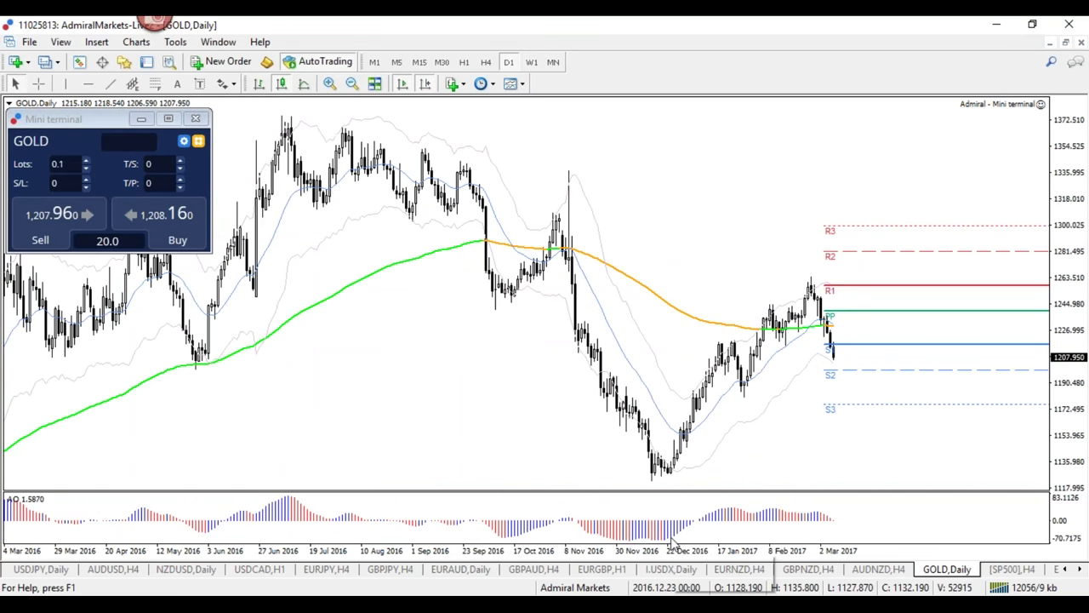
{"action": "mouse_move", "coordinate": [675, 542]}
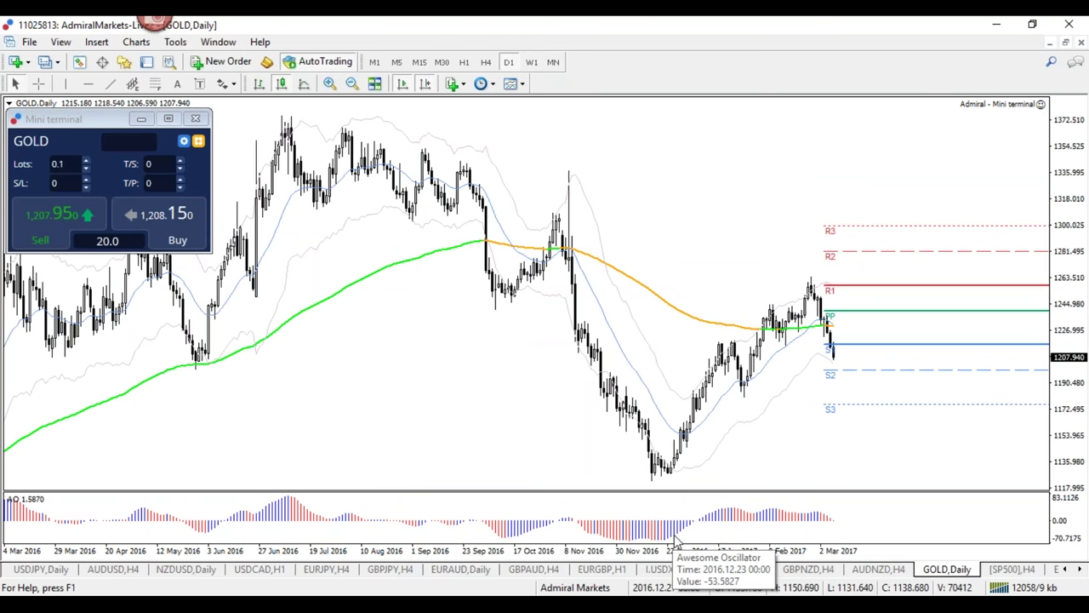
Add daily gold Fibonacci retracements from the late-February high to the March low and from the December low at 1121.865 to the high at 1263.896.
{"action": "left_click", "coordinate": [155, 83]}
{"action": "left_click_drag", "start_coordinate": [809, 274], "coordinate": [841, 360]}
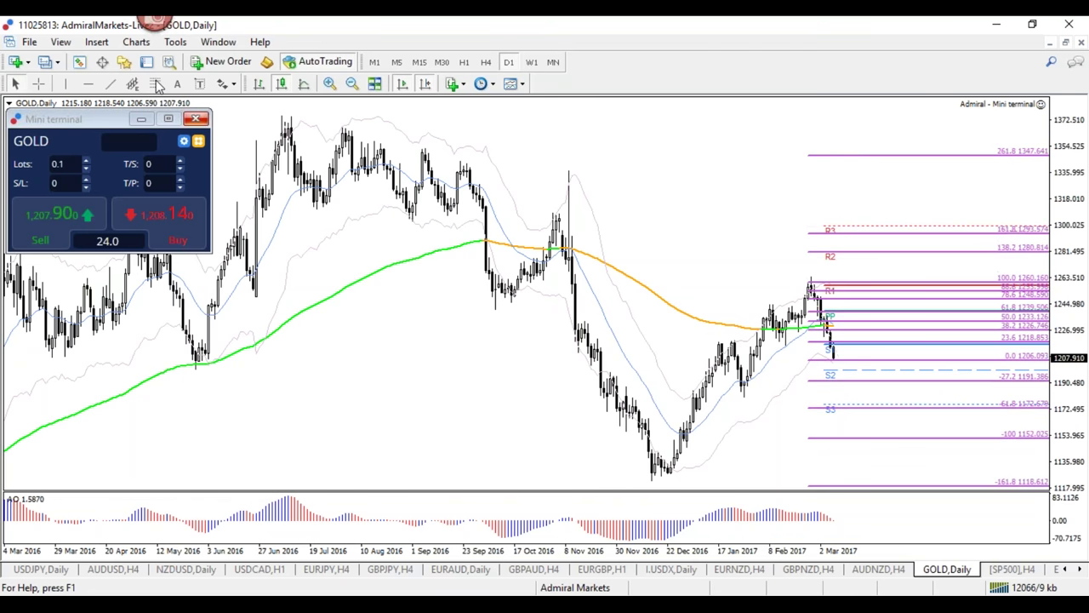
{"action": "left_click_drag", "start_coordinate": [650, 476], "coordinate": [668, 277]}
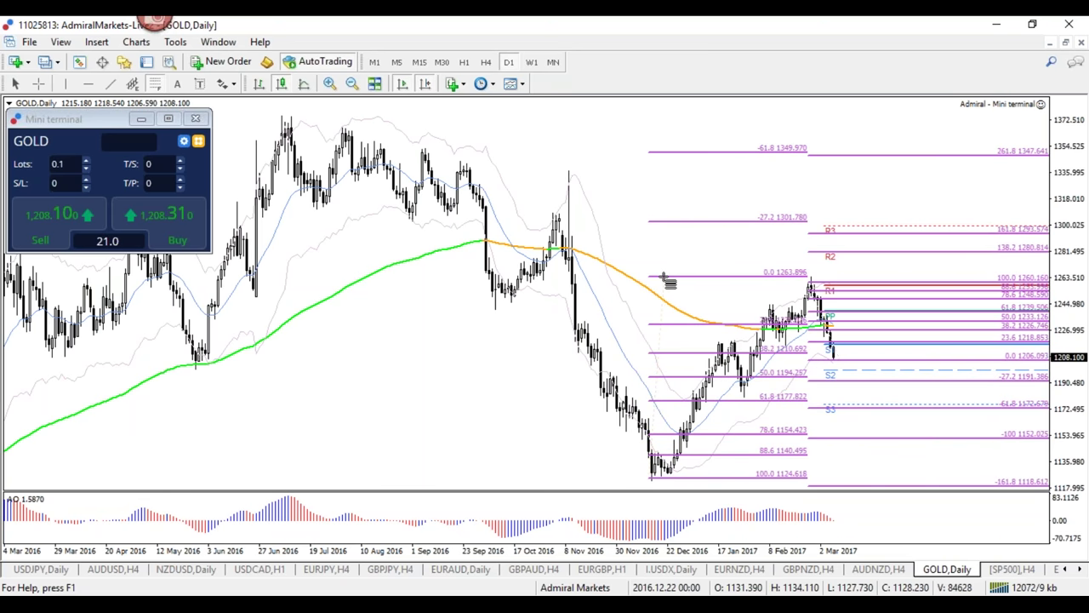
{"action": "mouse_move", "coordinate": [652, 476]}
{"action": "left_mouse_down"}
{"action": "mouse_move", "coordinate": [652, 497]}
{"action": "mouse_move", "coordinate": [647, 482]}
{"action": "left_mouse_up"}
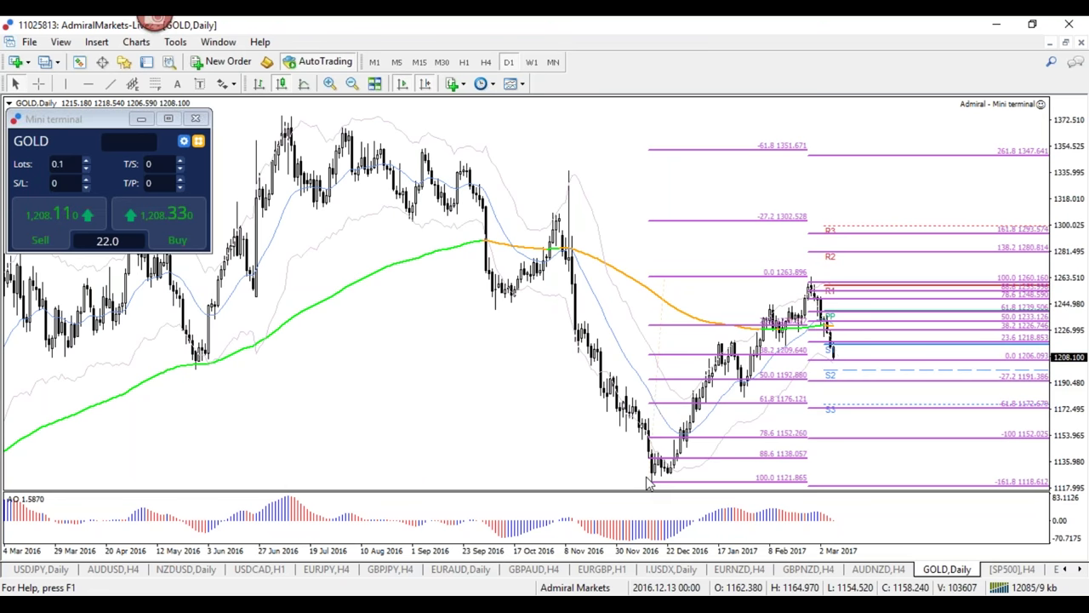
Circle the large bearish 7 March candle and the area around S1 and the 23.6 Fibonacci level on daily gold, and clear the markings.
{"action": "key", "text": "plus"}
{"action": "key", "text": "plus"}
{"action": "key", "text": "plus"}
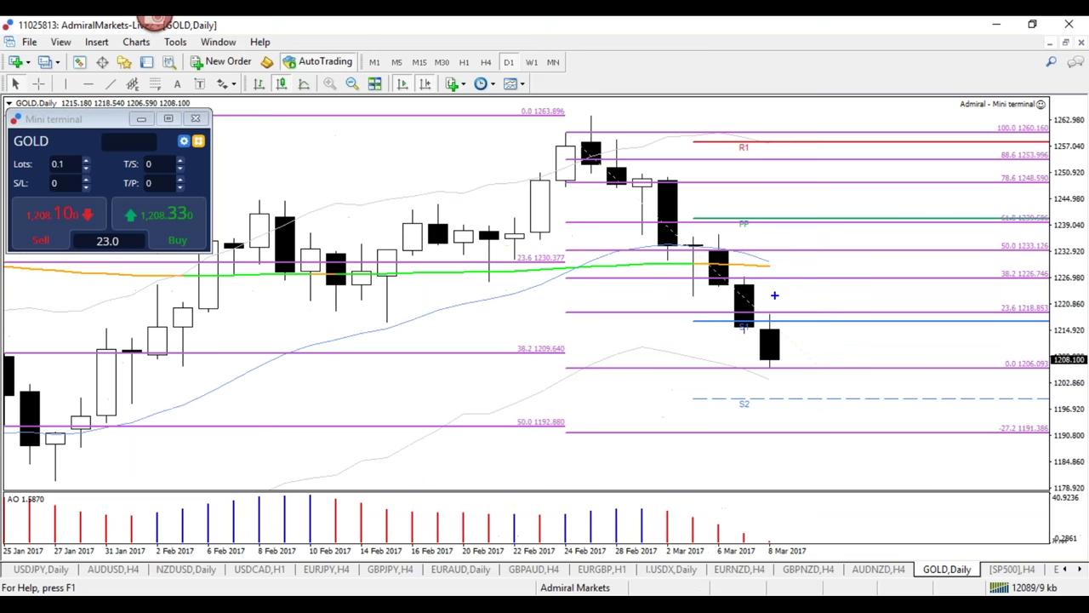
{"action": "mouse_move", "coordinate": [751, 289]}
{"action": "left_mouse_down"}
{"action": "mouse_move", "coordinate": [742, 274]}
{"action": "mouse_move", "coordinate": [746, 343]}
{"action": "mouse_move", "coordinate": [750, 271]}
{"action": "left_mouse_up"}
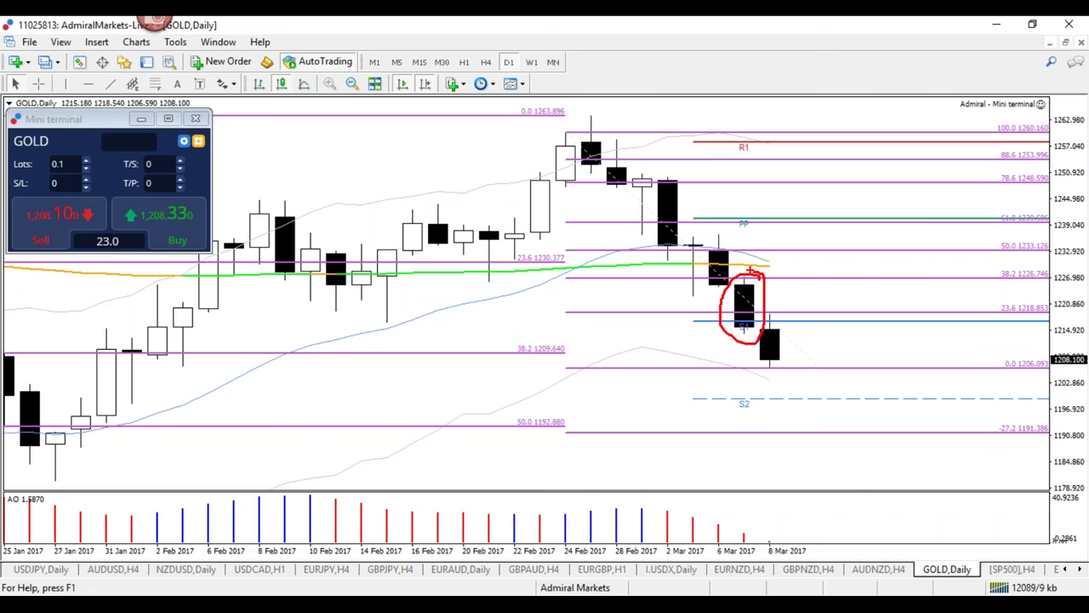
{"action": "mouse_move", "coordinate": [754, 316]}
{"action": "left_mouse_down"}
{"action": "mouse_move", "coordinate": [780, 303]}
{"action": "mouse_move", "coordinate": [756, 312]}
{"action": "mouse_move", "coordinate": [800, 317]}
{"action": "left_mouse_up"}
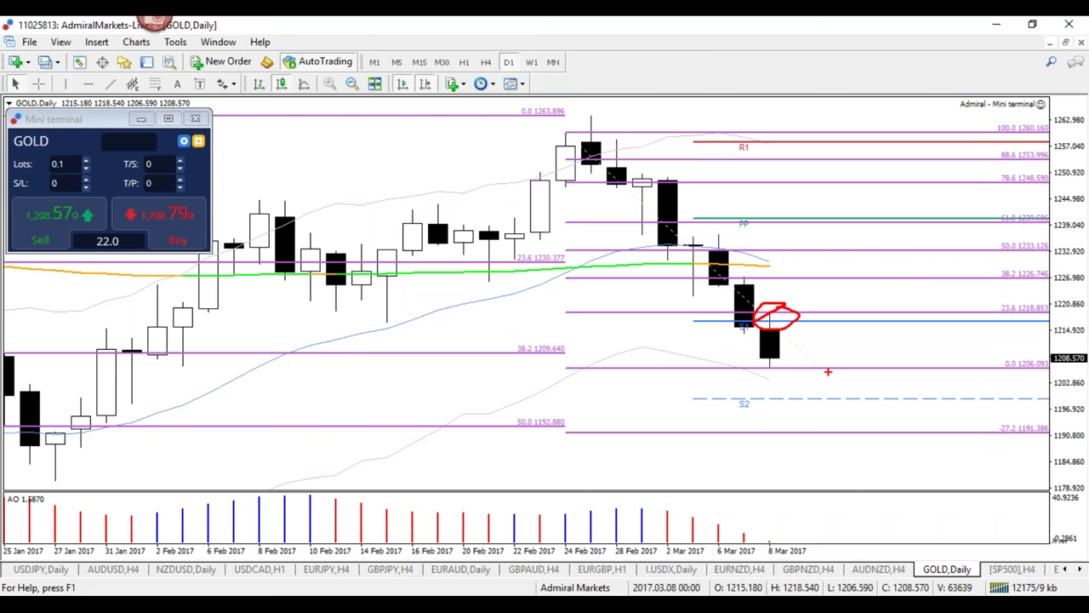
{"action": "key", "text": "Escape"}
Mark the support zone between the 38.2 Fibonacci level at 1209.640 and the current daily gold price, and clear the marking.
{"action": "key", "text": "minus"}
{"action": "mouse_move", "coordinate": [824, 253]}
{"action": "left_mouse_down"}
{"action": "mouse_move", "coordinate": [653, 250]}
{"action": "mouse_move", "coordinate": [827, 253]}
{"action": "left_mouse_up"}
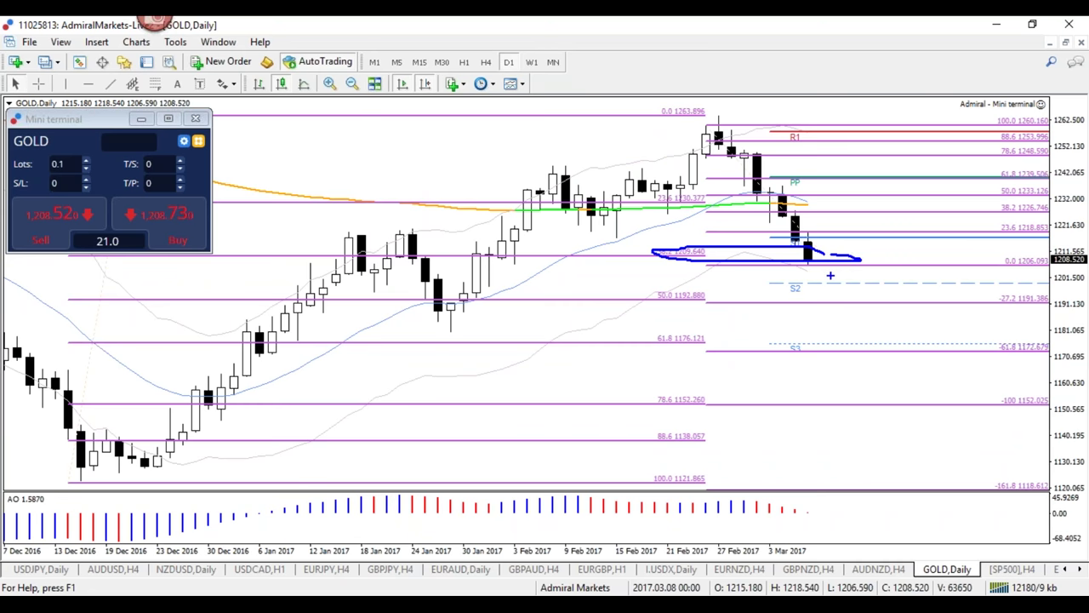
{"action": "key", "text": "Escape"}
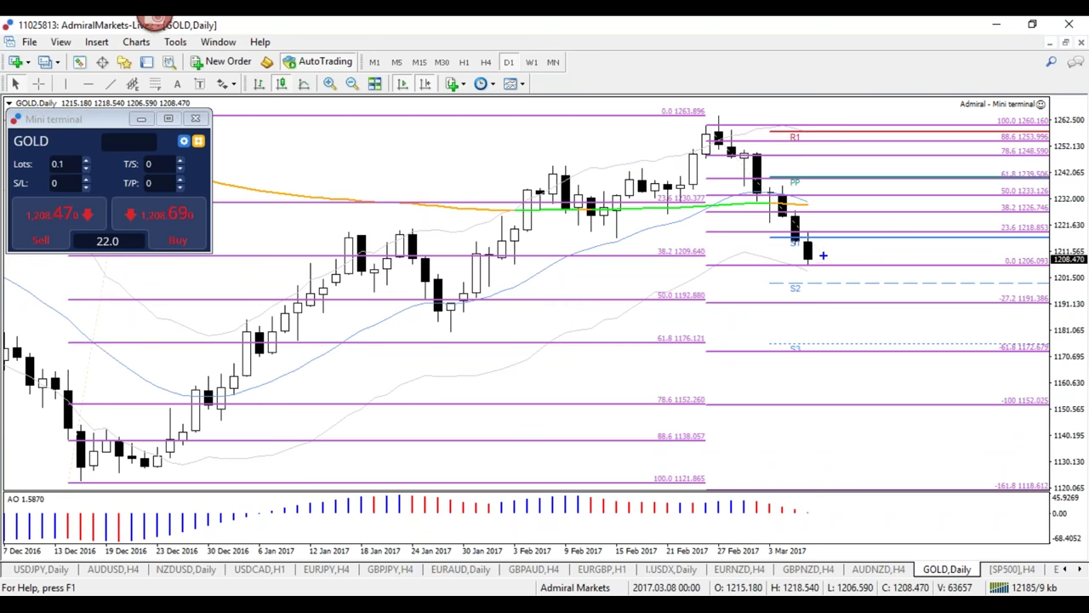
Sketch a gold bounce from the 38.2 support zone to the circled 61.8 level and a drop to the -27.2 target, and clear the markings.
{"action": "mouse_move", "coordinate": [657, 244]}
{"action": "left_mouse_down"}
{"action": "mouse_move", "coordinate": [813, 270]}
{"action": "mouse_move", "coordinate": [769, 248]}
{"action": "mouse_move", "coordinate": [648, 248]}
{"action": "left_mouse_up"}
{"action": "left_click_drag", "start_coordinate": [815, 250], "coordinate": [885, 177]}
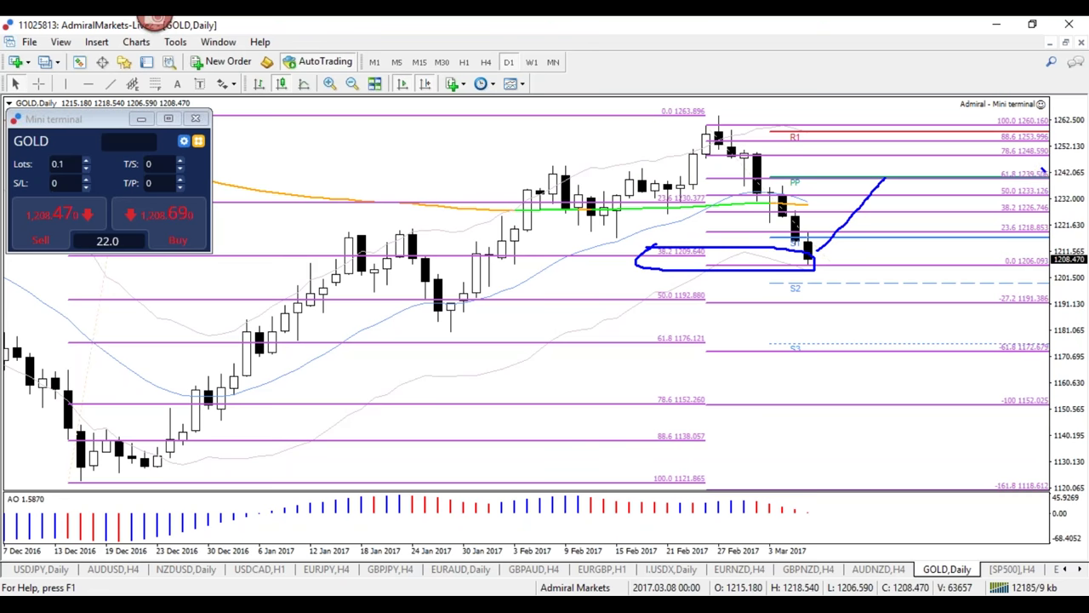
{"action": "left_click_drag", "start_coordinate": [1041, 170], "coordinate": [1055, 163]}
{"action": "mouse_move", "coordinate": [885, 177]}
{"action": "left_mouse_down"}
{"action": "mouse_move", "coordinate": [940, 304]}
{"action": "mouse_move", "coordinate": [917, 307]}
{"action": "left_mouse_up"}
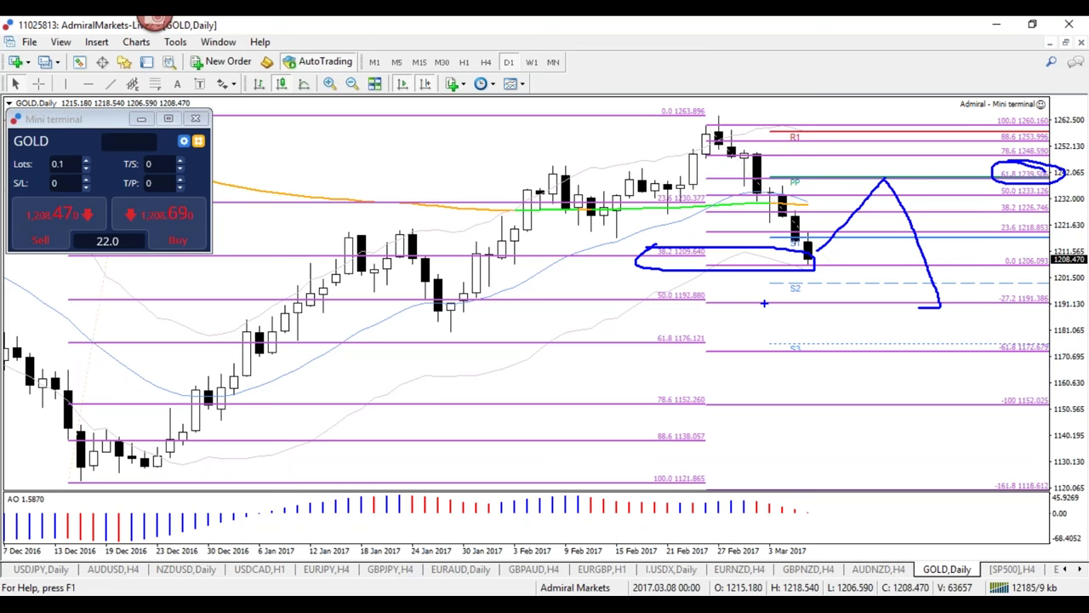
{"action": "mouse_move", "coordinate": [1055, 346]}
{"action": "left_mouse_down"}
{"action": "mouse_move", "coordinate": [628, 337]}
{"action": "mouse_move", "coordinate": [1082, 350]}
{"action": "mouse_move", "coordinate": [1018, 339]}
{"action": "mouse_move", "coordinate": [978, 295]}
{"action": "mouse_move", "coordinate": [985, 286]}
{"action": "left_mouse_up"}
{"action": "key", "text": "Escape"}
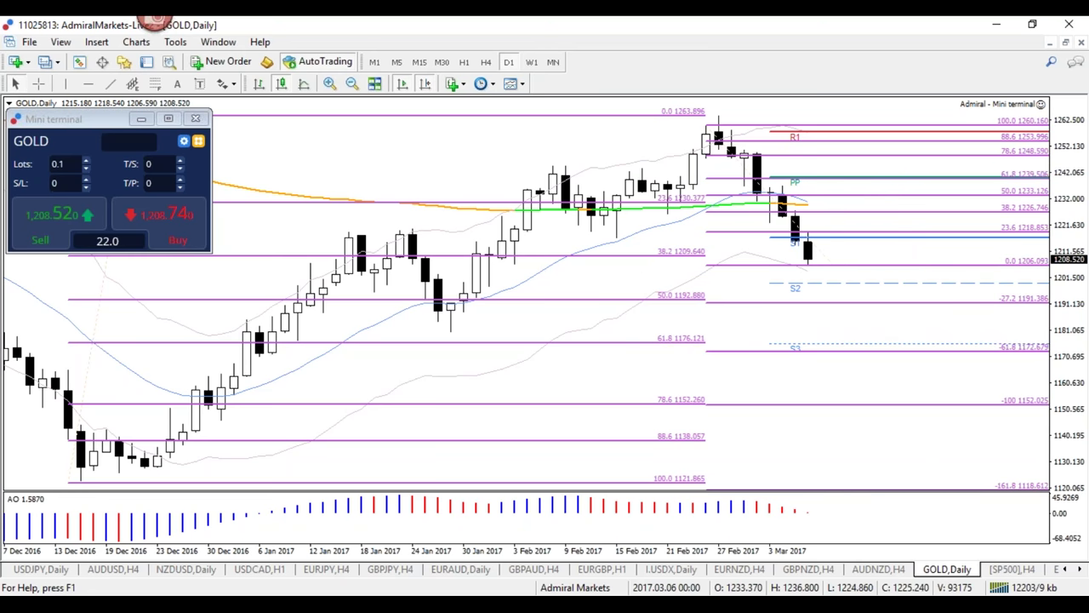
Sketch gold's rise from the December low, a zigzag correction to the -61.8 target and a rally toward the 261.8 level, and clear the markings.
{"action": "key", "text": "minus"}
{"action": "key", "text": "minus"}
{"action": "mouse_move", "coordinate": [660, 474]}
{"action": "left_mouse_down"}
{"action": "mouse_move", "coordinate": [793, 286]}
{"action": "mouse_move", "coordinate": [829, 327]}
{"action": "mouse_move", "coordinate": [863, 329]}
{"action": "mouse_move", "coordinate": [910, 395]}
{"action": "mouse_move", "coordinate": [1015, 173]}
{"action": "mouse_move", "coordinate": [994, 175]}
{"action": "left_mouse_up"}
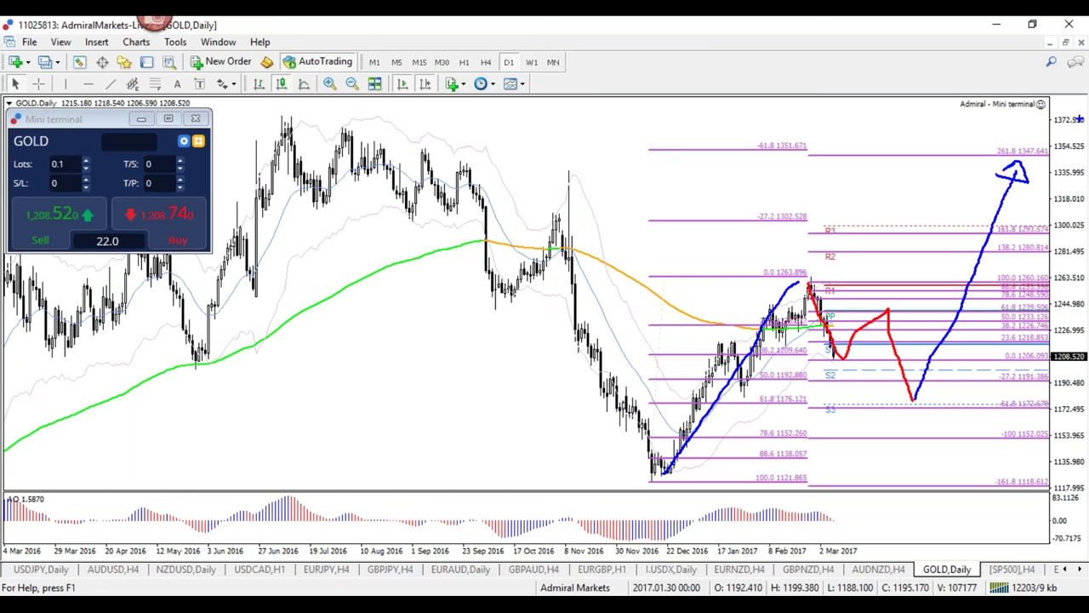
{"action": "key", "text": "Escape"}
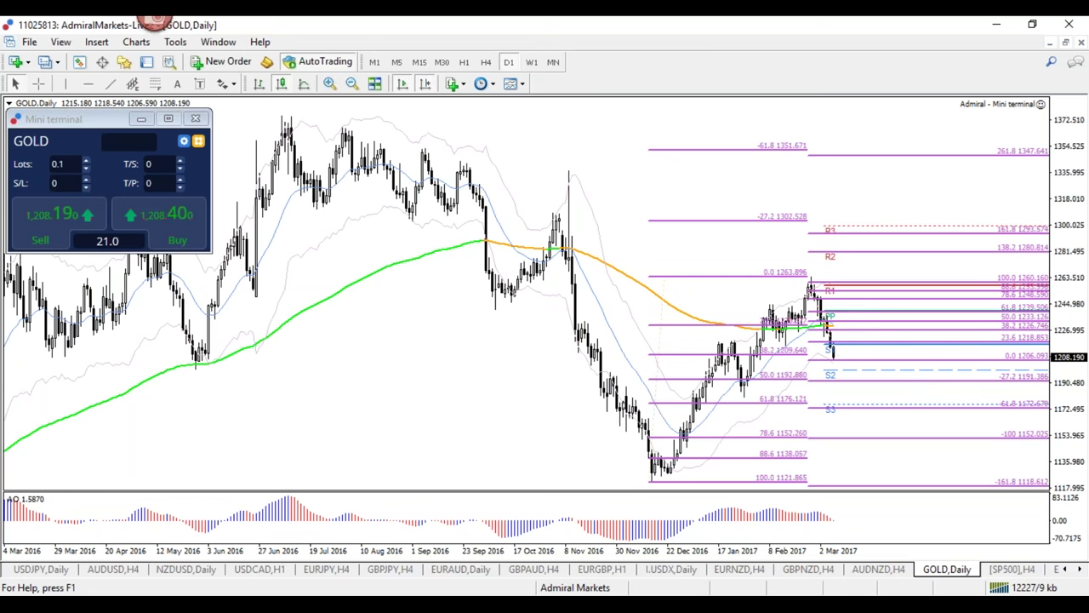
Circle the daily gold support zone spanning the 38.2 level and the latest candle in a closer view, and clear the marking.
{"action": "left_click_drag", "start_coordinate": [848, 555], "coordinate": [868, 554]}
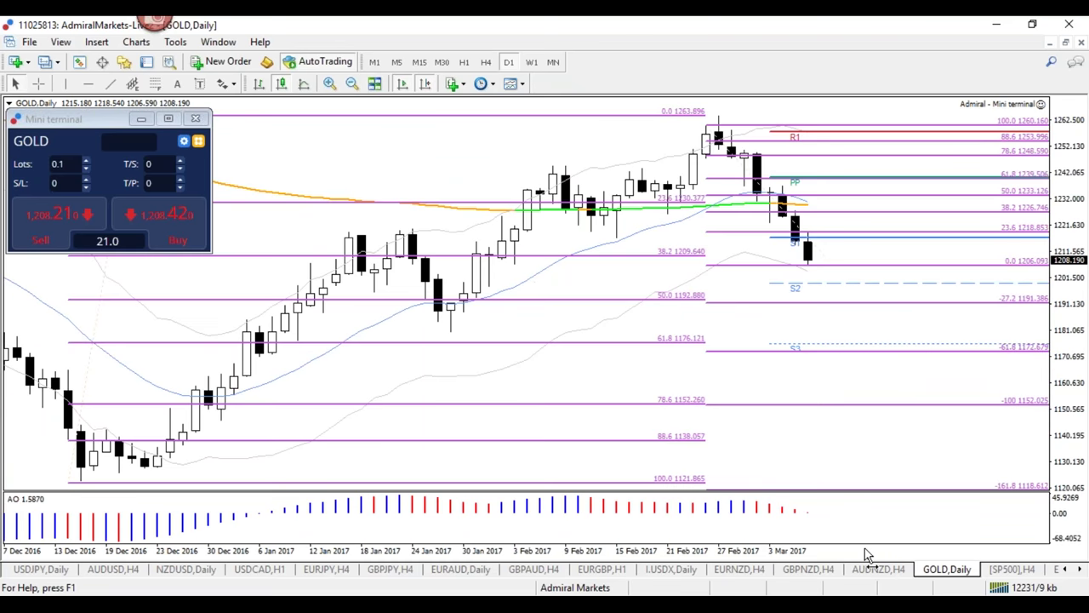
{"action": "mouse_move", "coordinate": [792, 344]}
{"action": "left_mouse_down"}
{"action": "mouse_move", "coordinate": [739, 335]}
{"action": "mouse_move", "coordinate": [664, 381]}
{"action": "mouse_move", "coordinate": [788, 343]}
{"action": "left_mouse_up"}
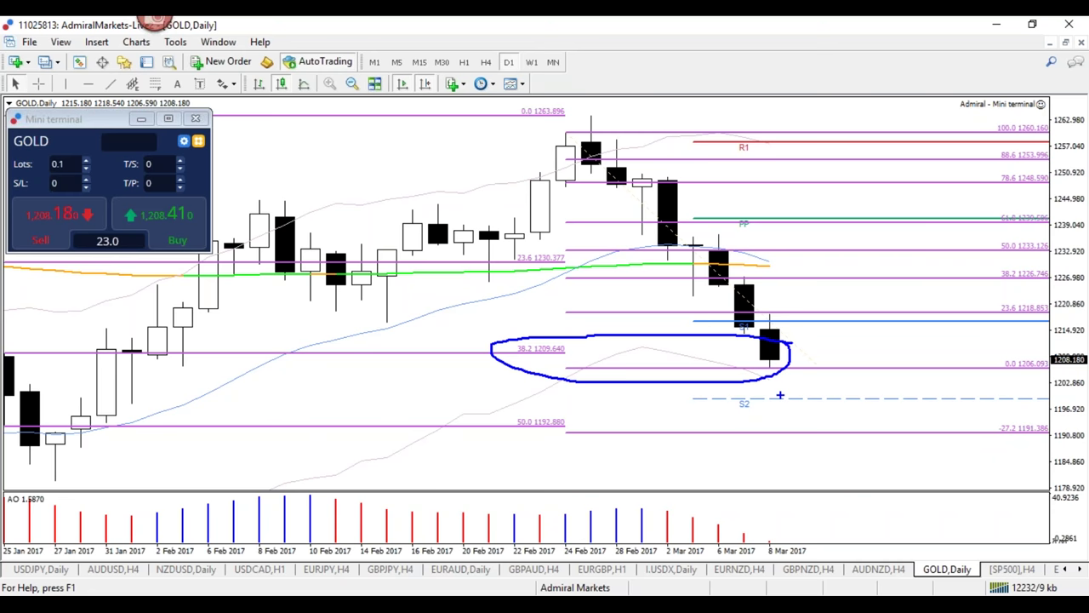
{"action": "key", "text": "Escape"}
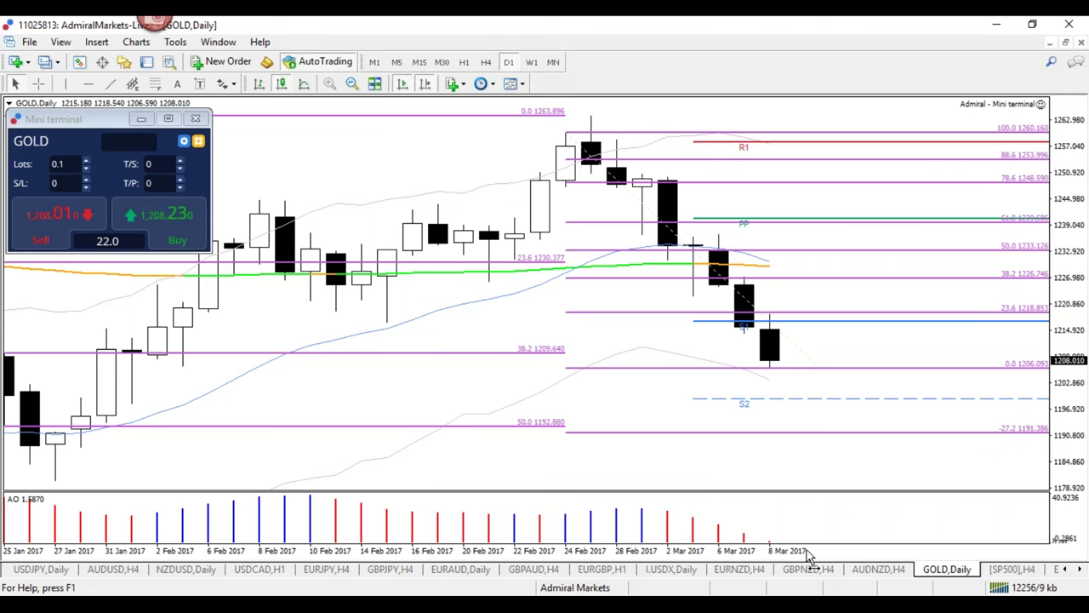
{"action": "key", "text": "minus"}
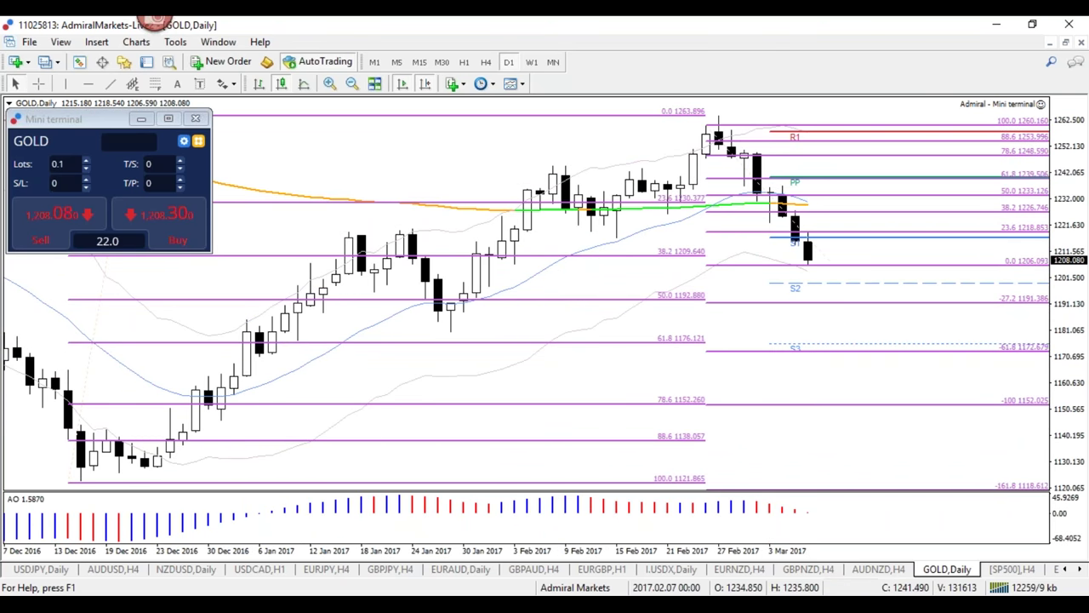
View the EURJPY chart, bring up GBPJPY, and add a descending red trend line beneath its lows from mid-February to March.
{"action": "left_click", "coordinate": [344, 573]}
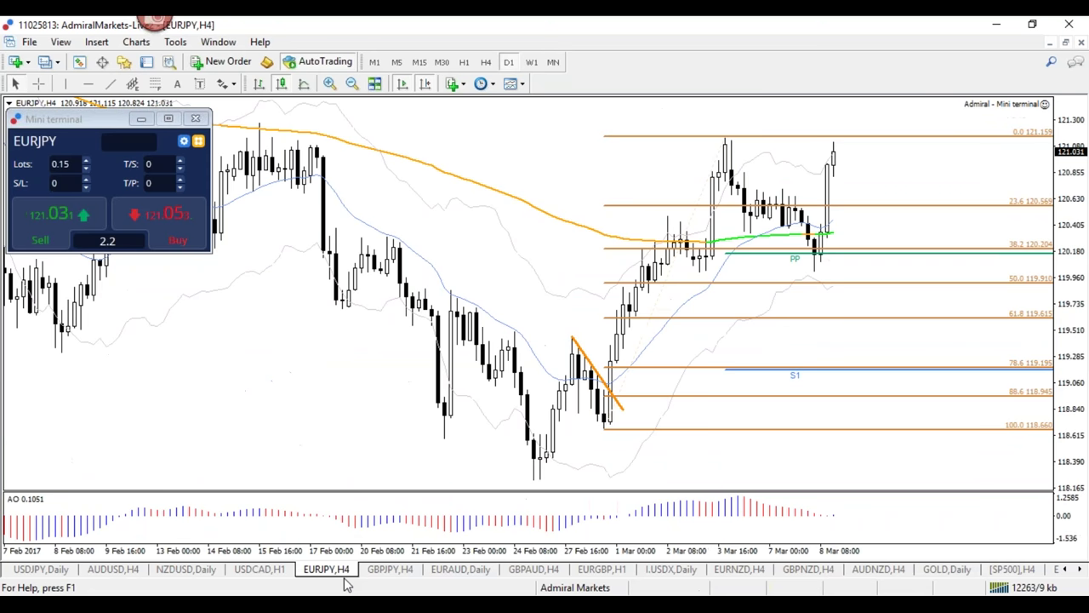
{"action": "left_click", "coordinate": [391, 572]}
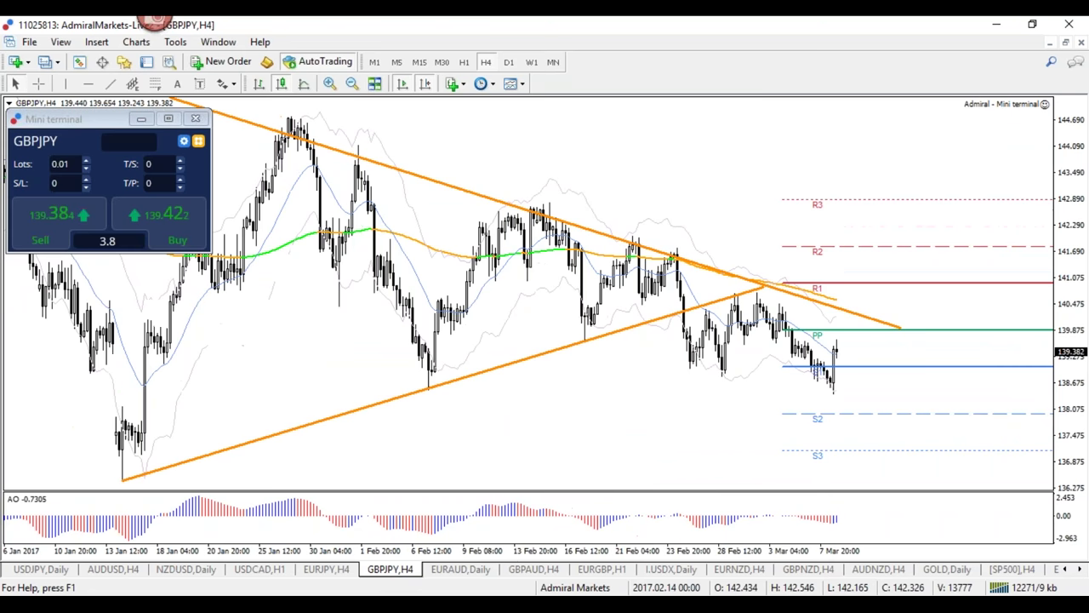
{"action": "left_click", "coordinate": [110, 84]}
{"action": "left_click_drag", "start_coordinate": [581, 336], "coordinate": [887, 406]}
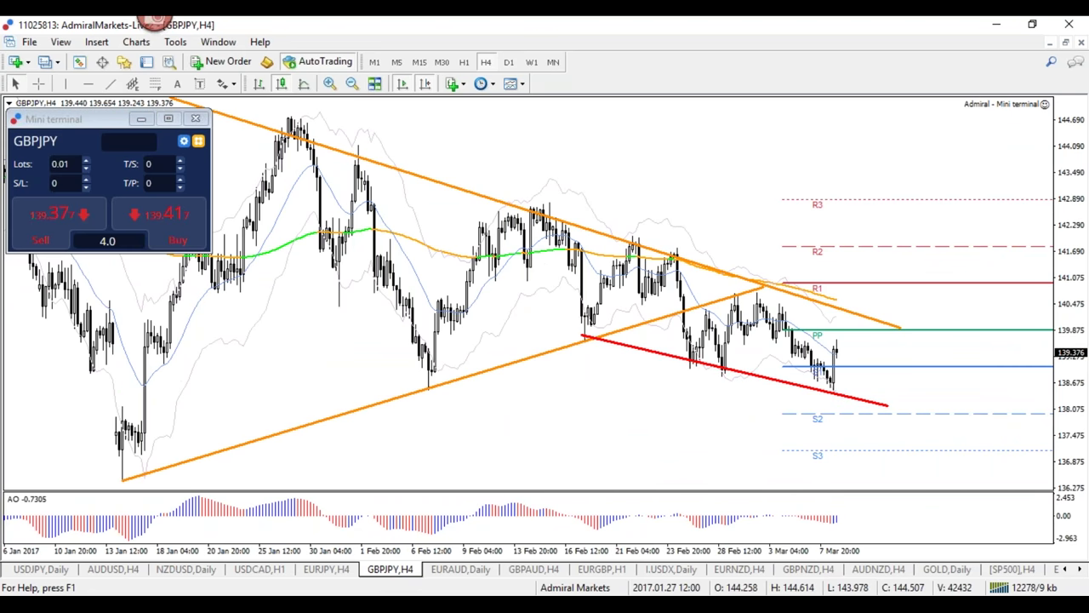
Return to the EURJPY four-hour chart and activate the crosshair.
{"action": "left_click", "coordinate": [324, 569]}
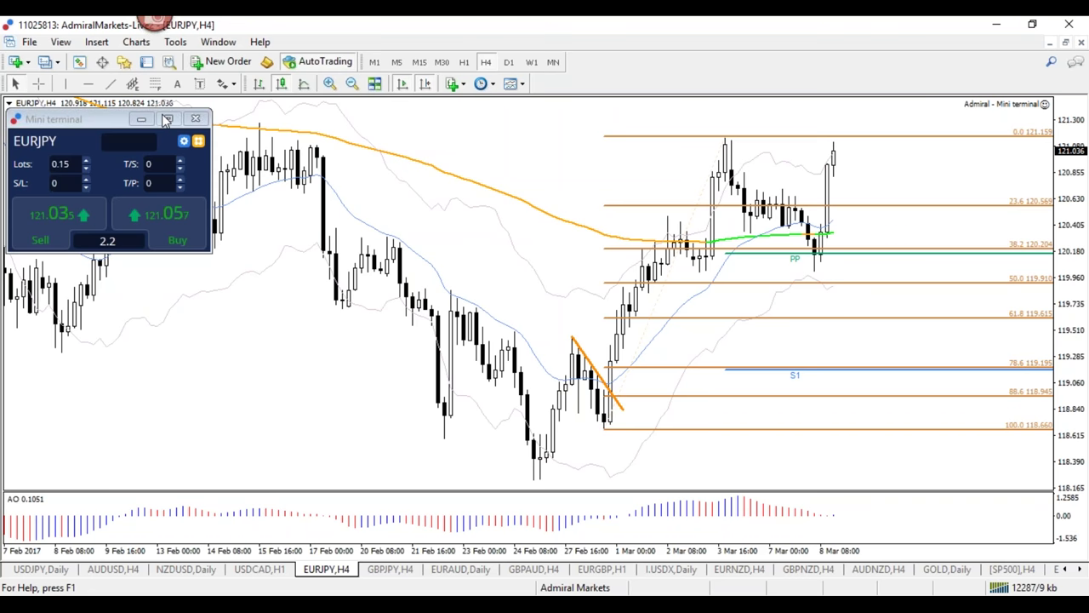
{"action": "middle_click", "coordinate": [511, 110]}
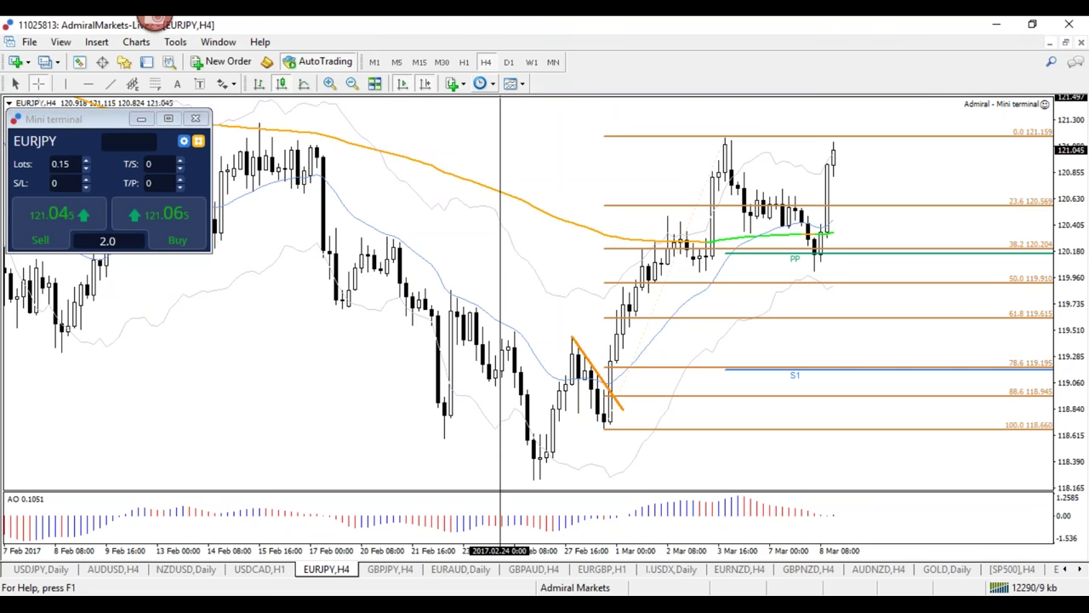
Compare the H1 and H4 charts, trace the H4 pullback in red, ring the 38.2 support zone in blue, and clear the marks.
{"action": "left_click", "coordinate": [466, 62]}
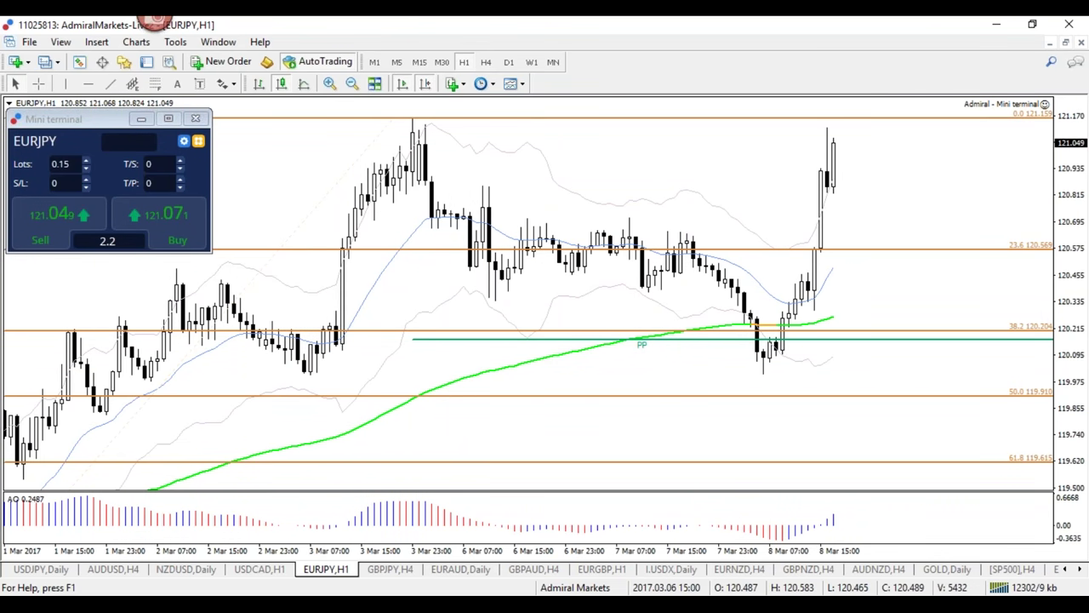
{"action": "left_click", "coordinate": [486, 61]}
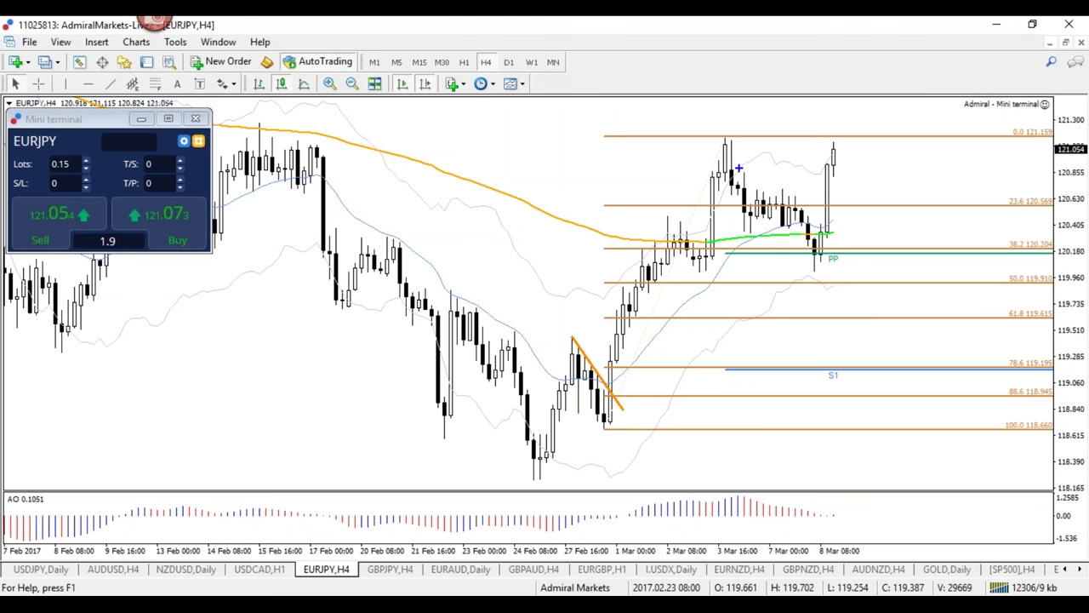
{"action": "mouse_move", "coordinate": [730, 149]}
{"action": "left_mouse_down"}
{"action": "mouse_move", "coordinate": [828, 279]}
{"action": "mouse_move", "coordinate": [667, 249]}
{"action": "mouse_move", "coordinate": [827, 266]}
{"action": "mouse_move", "coordinate": [861, 255]}
{"action": "left_mouse_up"}
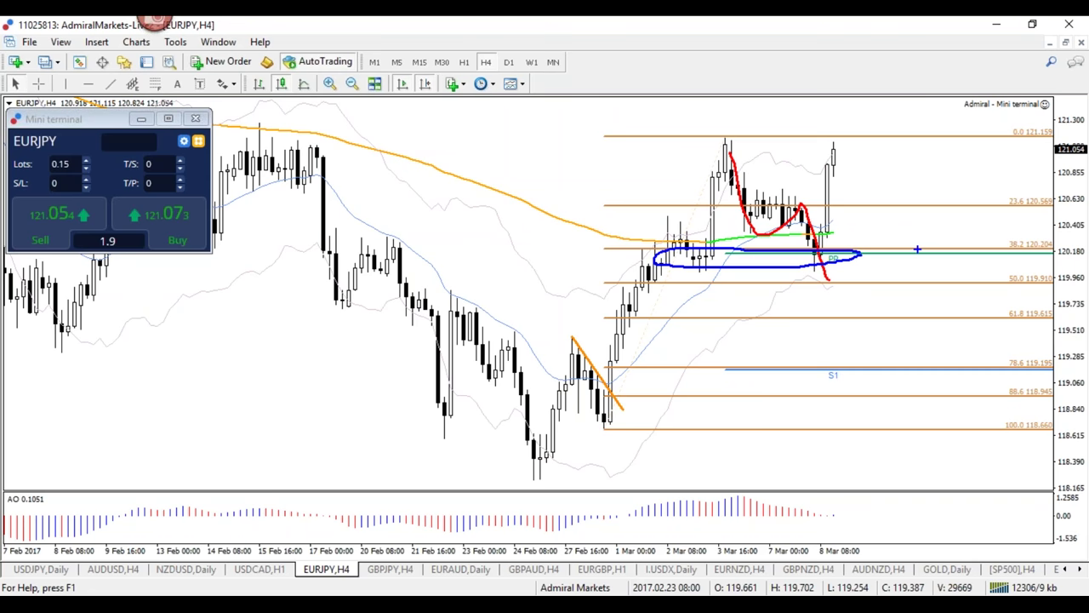
{"action": "key", "text": "Escape"}
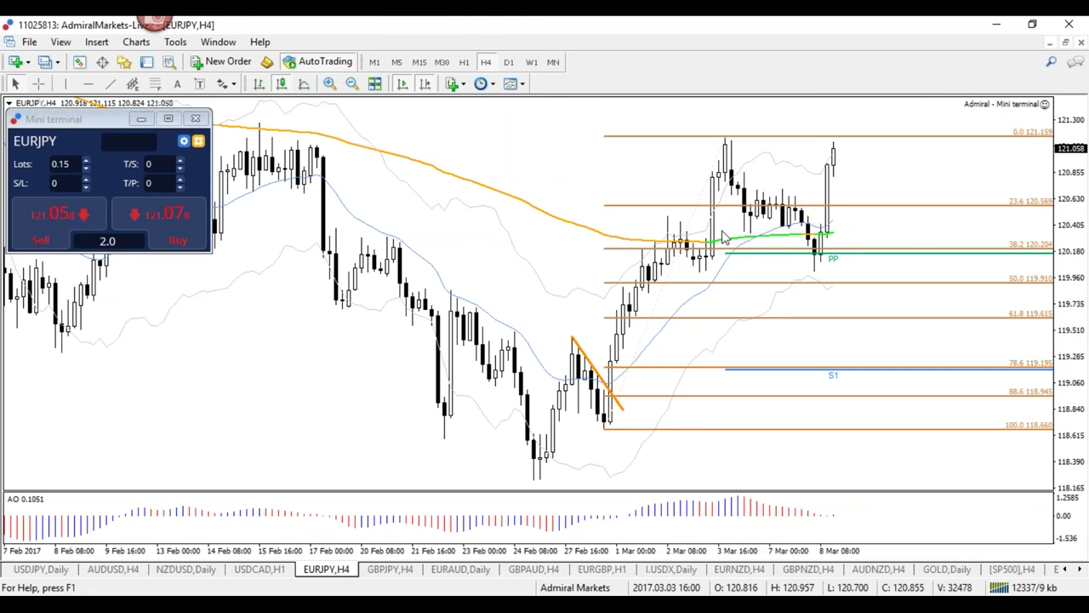
On the H1 chart, ring the resistance zone across both highs in red, replace it with a circle around the latest candles, and erase it.
{"action": "left_click", "coordinate": [465, 63]}
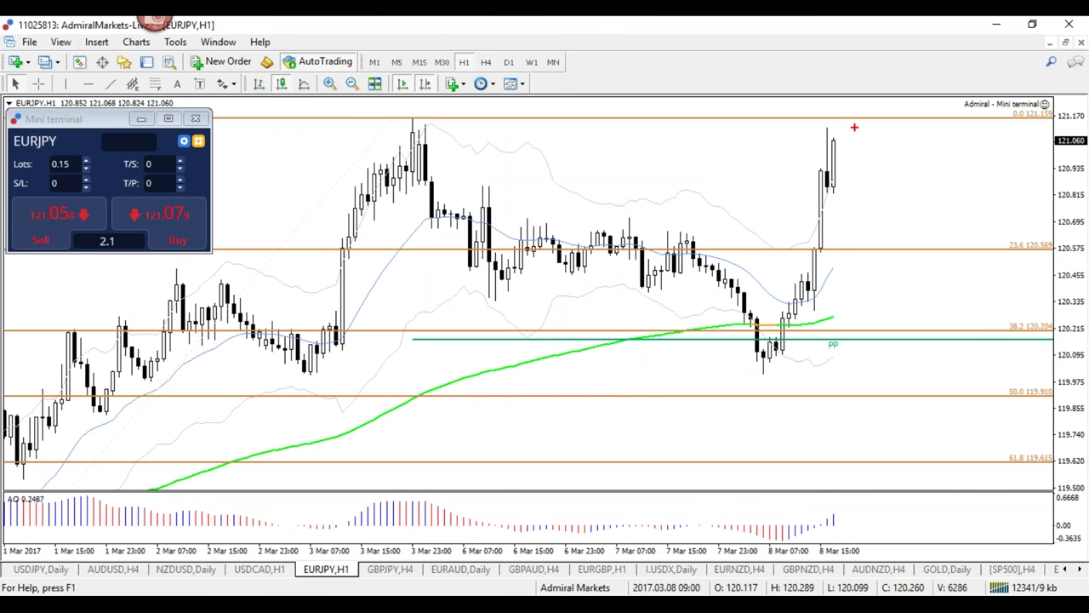
{"action": "mouse_move", "coordinate": [857, 122]}
{"action": "left_mouse_down"}
{"action": "mouse_move", "coordinate": [388, 108]}
{"action": "mouse_move", "coordinate": [400, 127]}
{"action": "mouse_move", "coordinate": [522, 135]}
{"action": "mouse_move", "coordinate": [868, 134]}
{"action": "mouse_move", "coordinate": [846, 123]}
{"action": "left_mouse_up"}
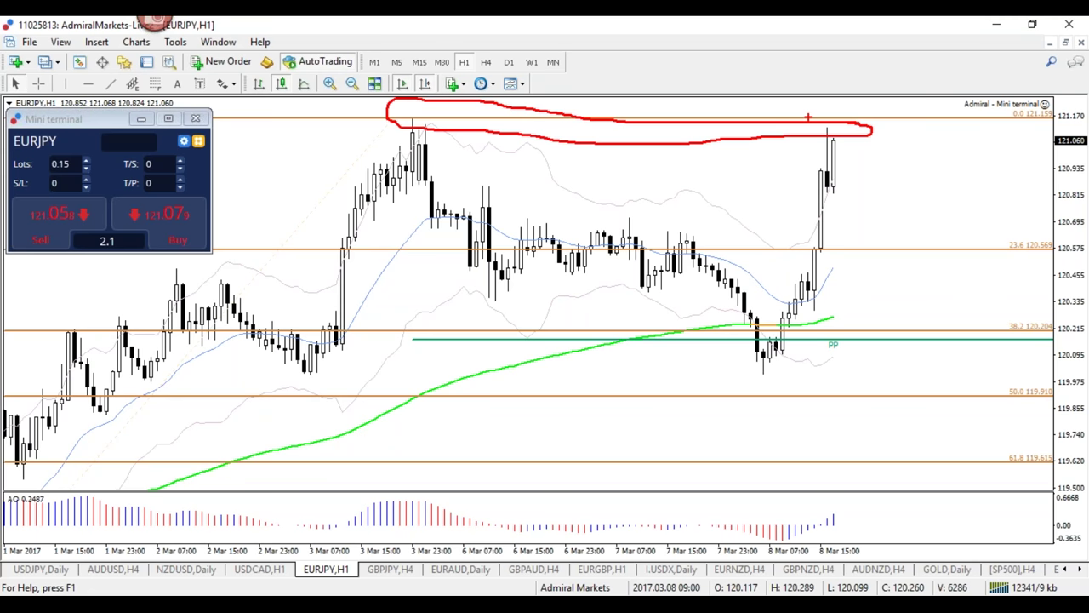
{"action": "key", "text": "e"}
{"action": "mouse_move", "coordinate": [836, 136]}
{"action": "left_mouse_down"}
{"action": "mouse_move", "coordinate": [810, 126]}
{"action": "mouse_move", "coordinate": [847, 149]}
{"action": "mouse_move", "coordinate": [823, 116]}
{"action": "left_mouse_up"}
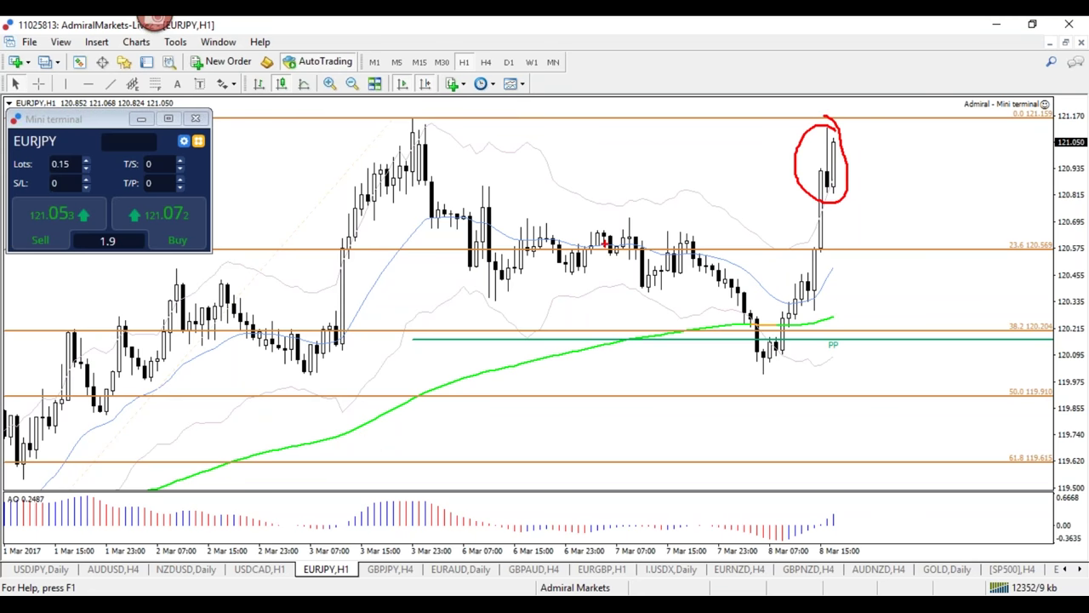
{"action": "key", "text": "e"}
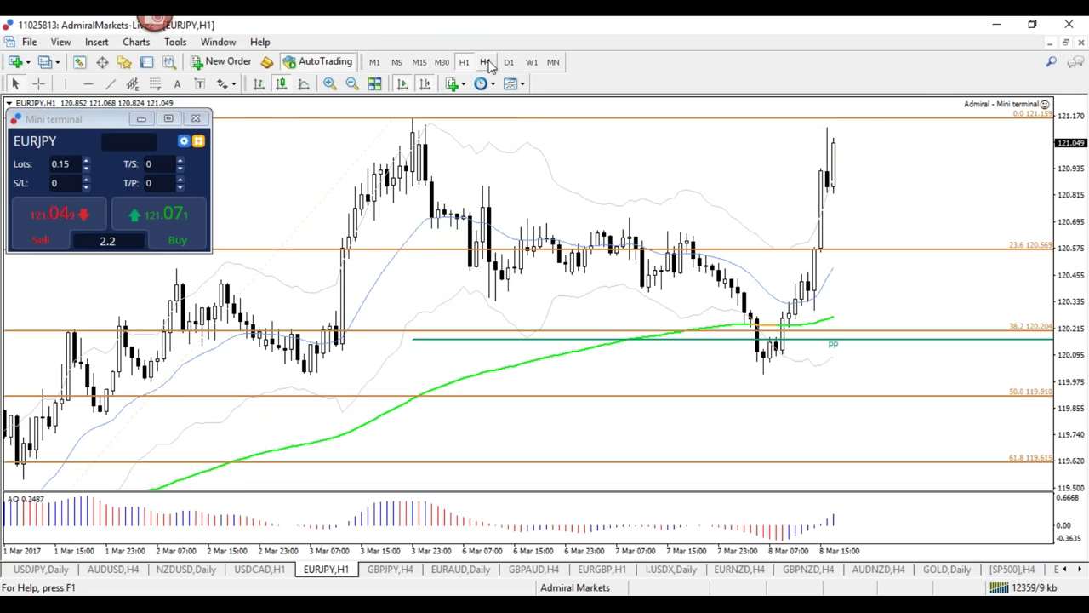
On the H4 chart, sketch a red sideways zigzag from the latest candle with a blue breakout arrow above the 0.0 level, and erase them.
{"action": "left_click", "coordinate": [486, 63]}
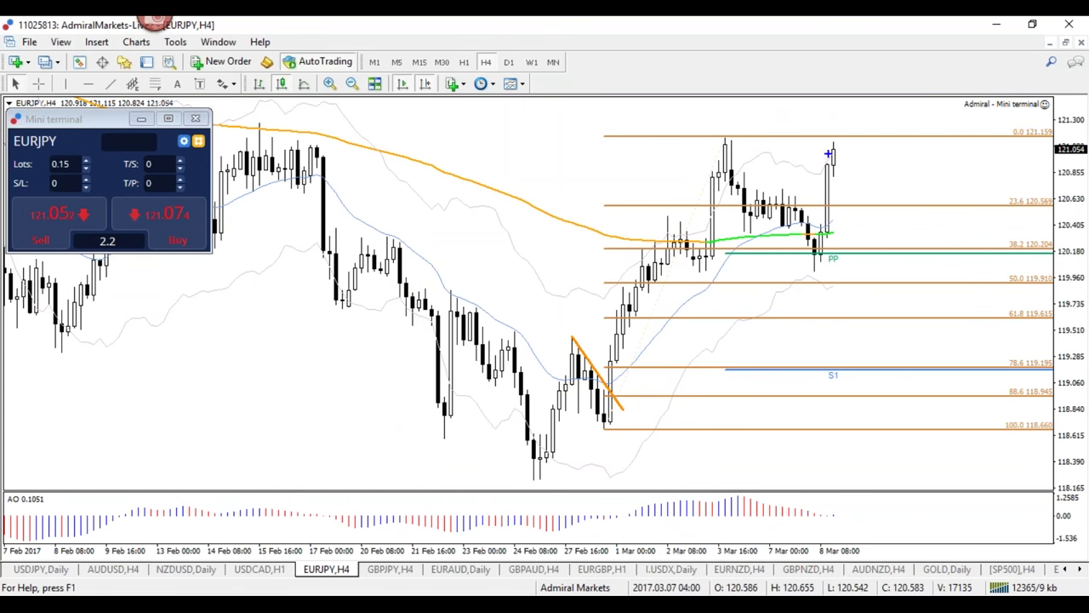
{"action": "mouse_move", "coordinate": [839, 149]}
{"action": "left_mouse_down"}
{"action": "mouse_move", "coordinate": [830, 137]}
{"action": "mouse_move", "coordinate": [842, 179]}
{"action": "mouse_move", "coordinate": [824, 132]}
{"action": "mouse_move", "coordinate": [861, 168]}
{"action": "mouse_move", "coordinate": [810, 144]}
{"action": "mouse_move", "coordinate": [841, 150]}
{"action": "mouse_move", "coordinate": [840, 163]}
{"action": "mouse_move", "coordinate": [891, 162]}
{"action": "mouse_move", "coordinate": [898, 107]}
{"action": "mouse_move", "coordinate": [861, 115]}
{"action": "left_mouse_up"}
{"action": "key", "text": "e"}
{"action": "key", "text": "r"}
{"action": "key", "text": "b"}
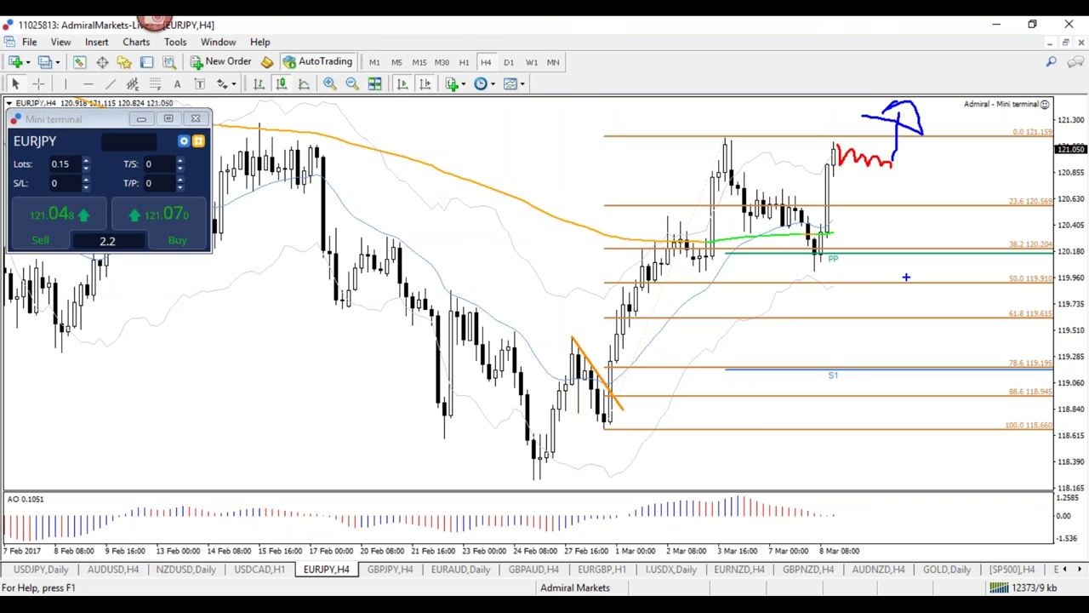
{"action": "key", "text": "e"}
Circle the latest H4 candle in red, mark the 3 March high with a short horizontal line, and erase both marks.
{"action": "mouse_move", "coordinate": [841, 146]}
{"action": "left_mouse_down"}
{"action": "mouse_move", "coordinate": [832, 173]}
{"action": "mouse_move", "coordinate": [843, 137]}
{"action": "left_mouse_up"}
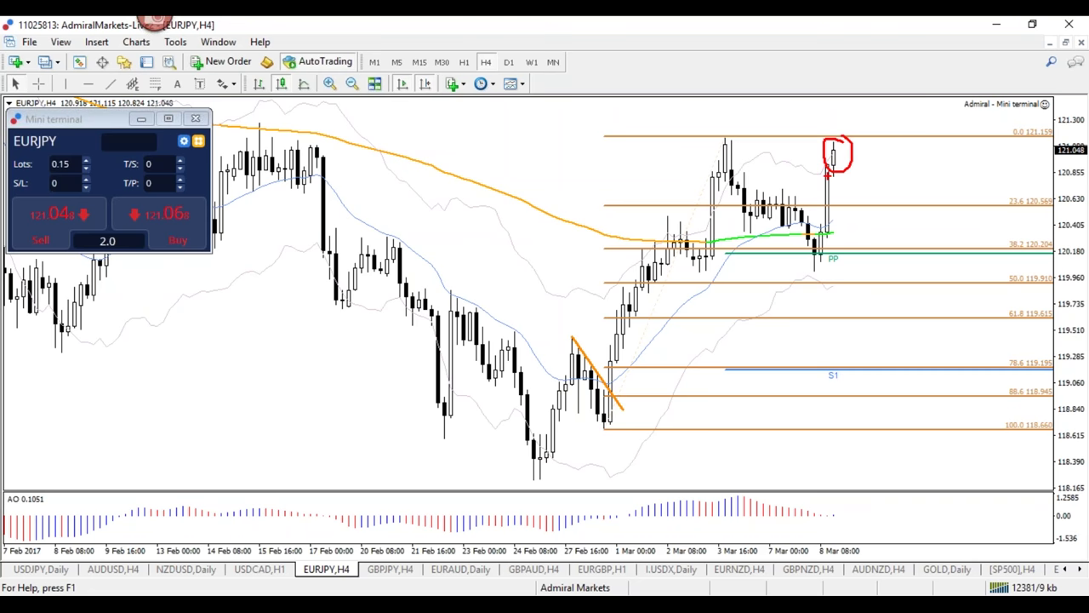
{"action": "key", "text": "ctrl+z"}
{"action": "mouse_move", "coordinate": [849, 143]}
{"action": "left_mouse_down"}
{"action": "mouse_move", "coordinate": [825, 150]}
{"action": "mouse_move", "coordinate": [850, 162]}
{"action": "mouse_move", "coordinate": [847, 137]}
{"action": "left_mouse_up"}
{"action": "left_click_drag", "start_coordinate": [705, 134], "coordinate": [752, 134]}
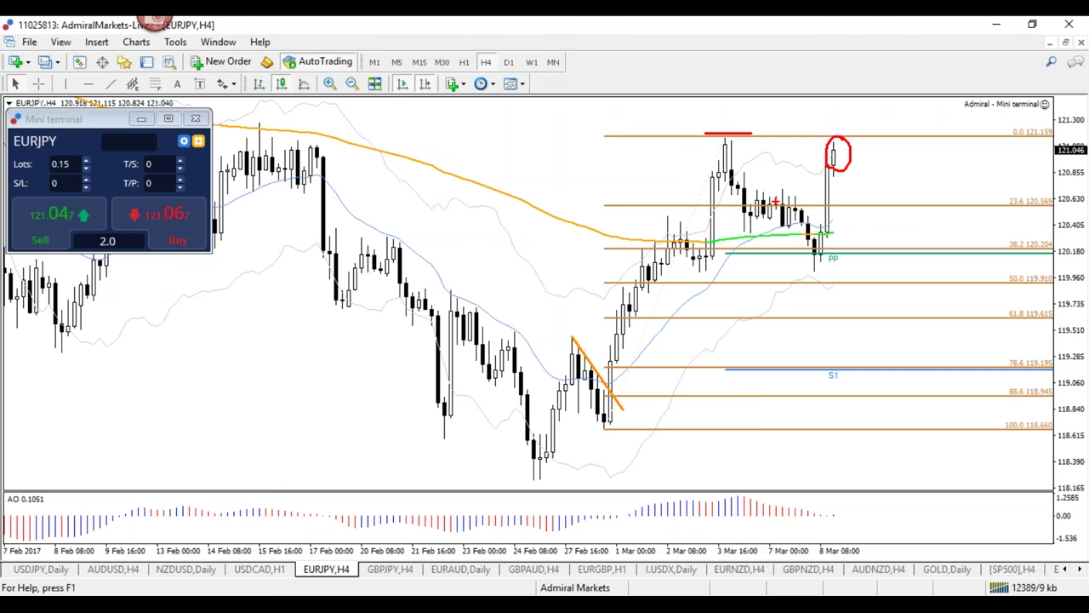
{"action": "key", "text": "e"}
Ring the large bullish H4 candle preceding the latest one in blue, and erase the mark.
{"action": "key", "text": "b"}
{"action": "mouse_move", "coordinate": [844, 165]}
{"action": "left_mouse_down"}
{"action": "mouse_move", "coordinate": [827, 164]}
{"action": "mouse_move", "coordinate": [819, 220]}
{"action": "mouse_move", "coordinate": [839, 186]}
{"action": "mouse_move", "coordinate": [837, 160]}
{"action": "left_mouse_up"}
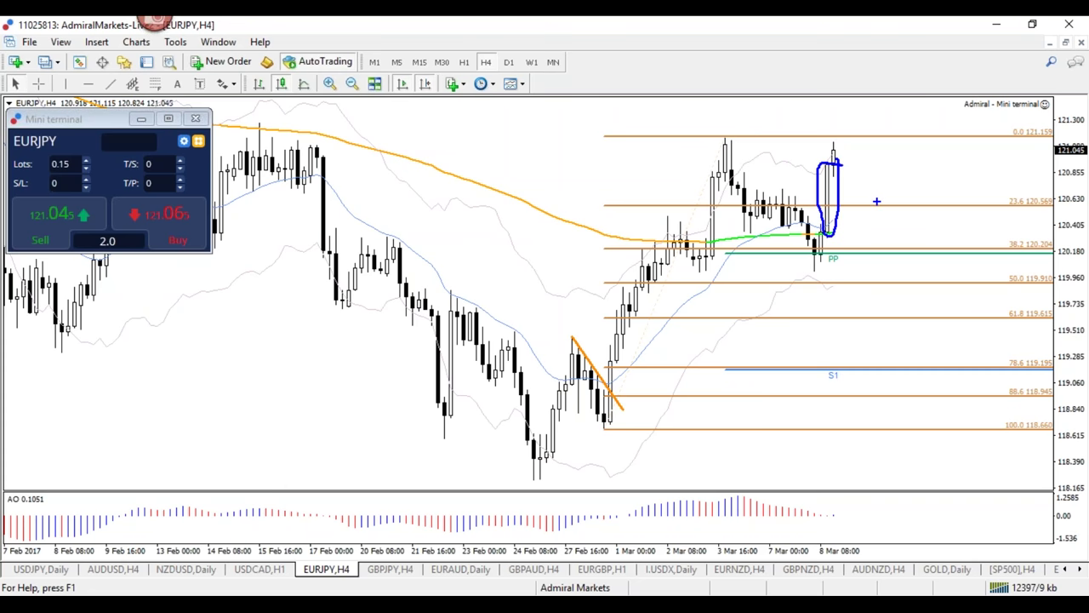
{"action": "key", "text": "e"}
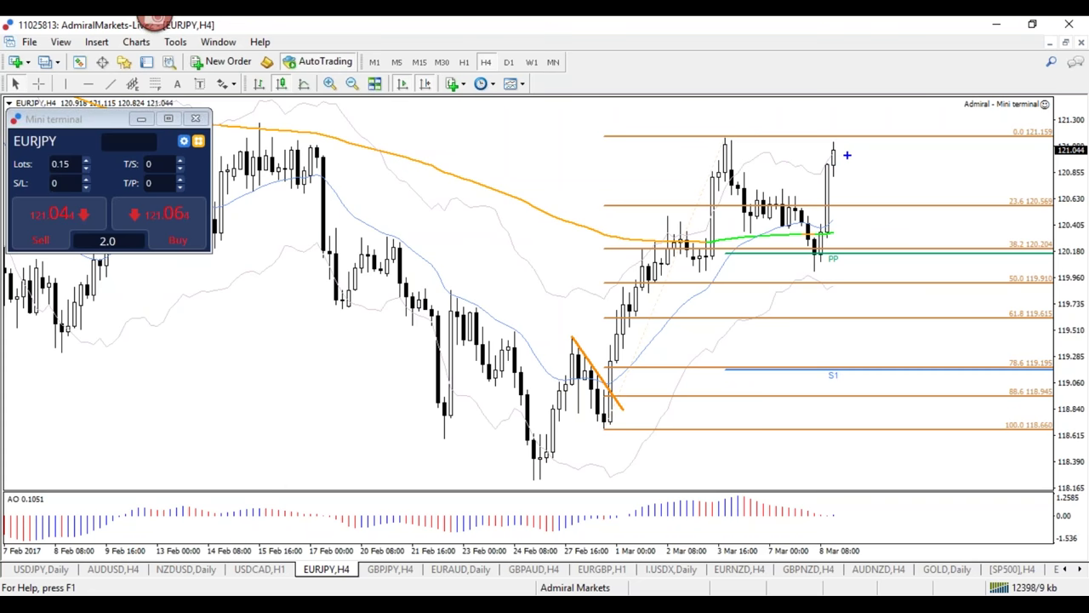
Sketch a red path retesting the high and falling to the 61.8 level, clear it, and ring the resistance zone across both H4 highs.
{"action": "mouse_move", "coordinate": [834, 150]}
{"action": "left_mouse_down"}
{"action": "mouse_move", "coordinate": [911, 158]}
{"action": "mouse_move", "coordinate": [871, 132]}
{"action": "mouse_move", "coordinate": [940, 313]}
{"action": "mouse_move", "coordinate": [919, 303]}
{"action": "left_mouse_up"}
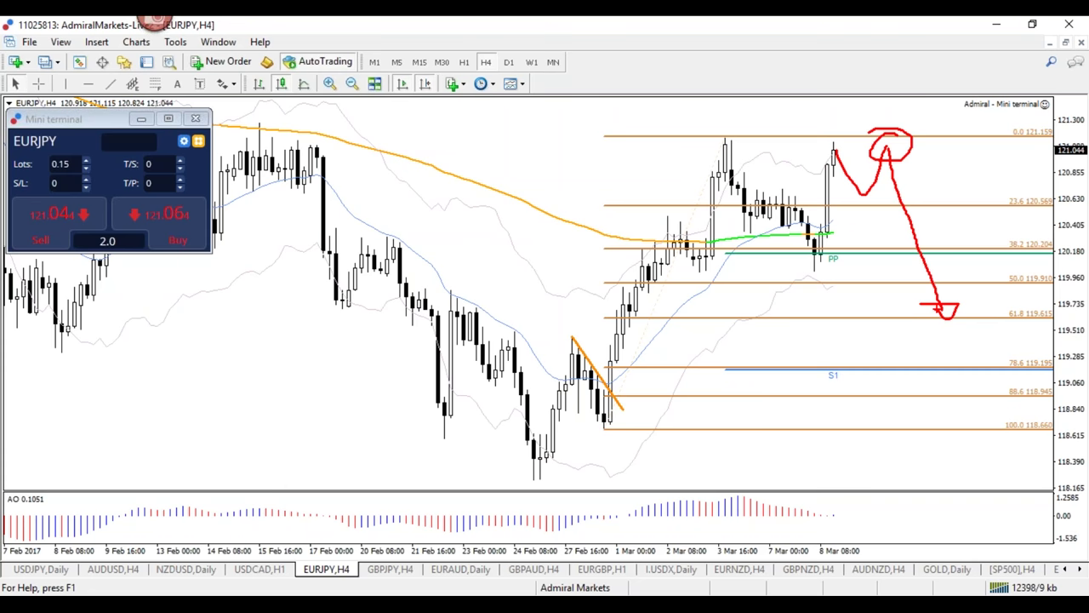
{"action": "key", "text": "Escape"}
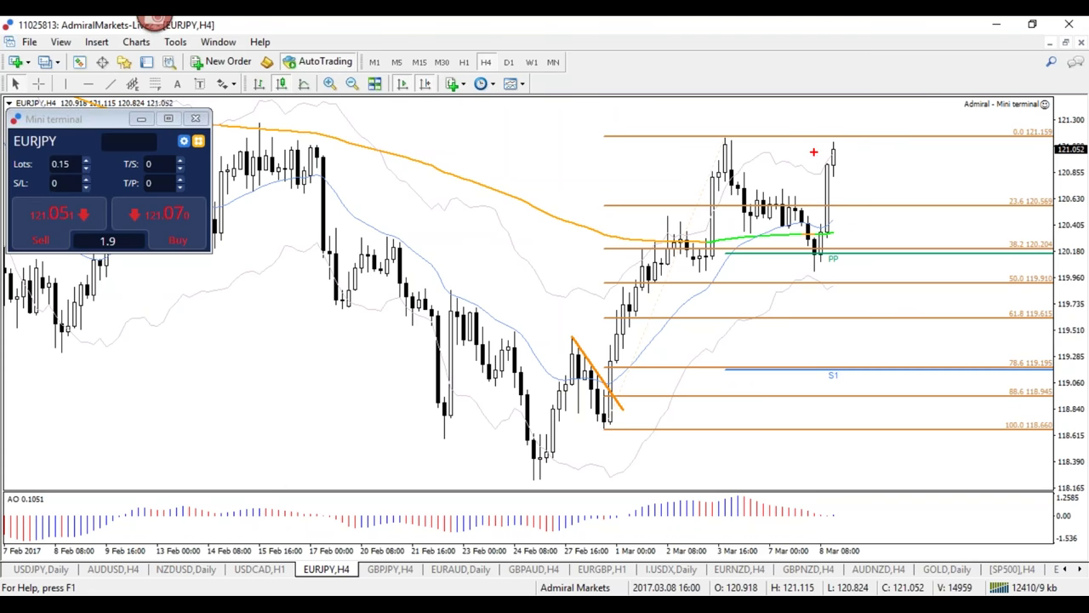
{"action": "mouse_move", "coordinate": [865, 146]}
{"action": "left_mouse_down"}
{"action": "mouse_move", "coordinate": [721, 145]}
{"action": "mouse_move", "coordinate": [905, 151]}
{"action": "mouse_move", "coordinate": [867, 147]}
{"action": "left_mouse_up"}
{"action": "key", "text": "e"}
{"action": "mouse_move", "coordinate": [853, 134]}
{"action": "left_mouse_down"}
{"action": "mouse_move", "coordinate": [721, 135]}
{"action": "mouse_move", "coordinate": [749, 146]}
{"action": "mouse_move", "coordinate": [853, 142]}
{"action": "left_mouse_up"}
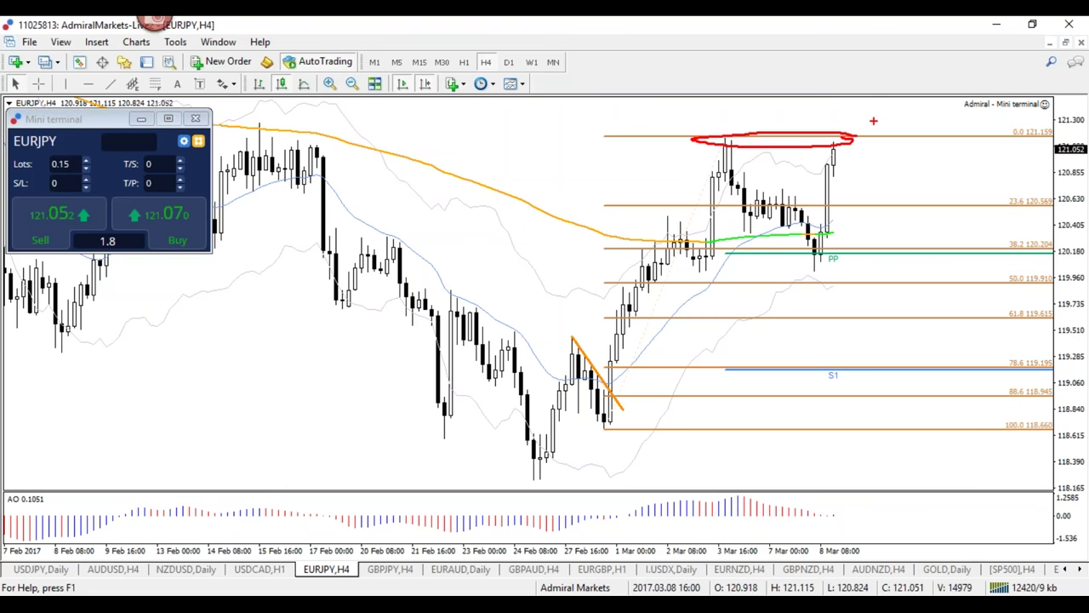
On the H1 chart, trace the decline and breakdown arrow in red, outline the consolidation between them, and clear the marks.
{"action": "left_click", "coordinate": [464, 61]}
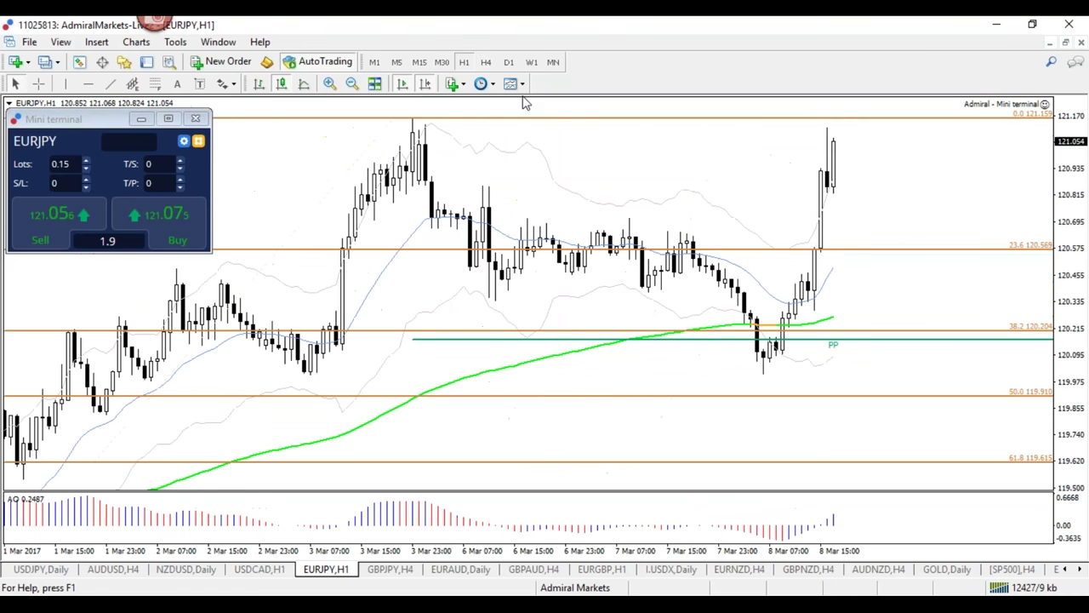
{"action": "key", "text": "plus"}
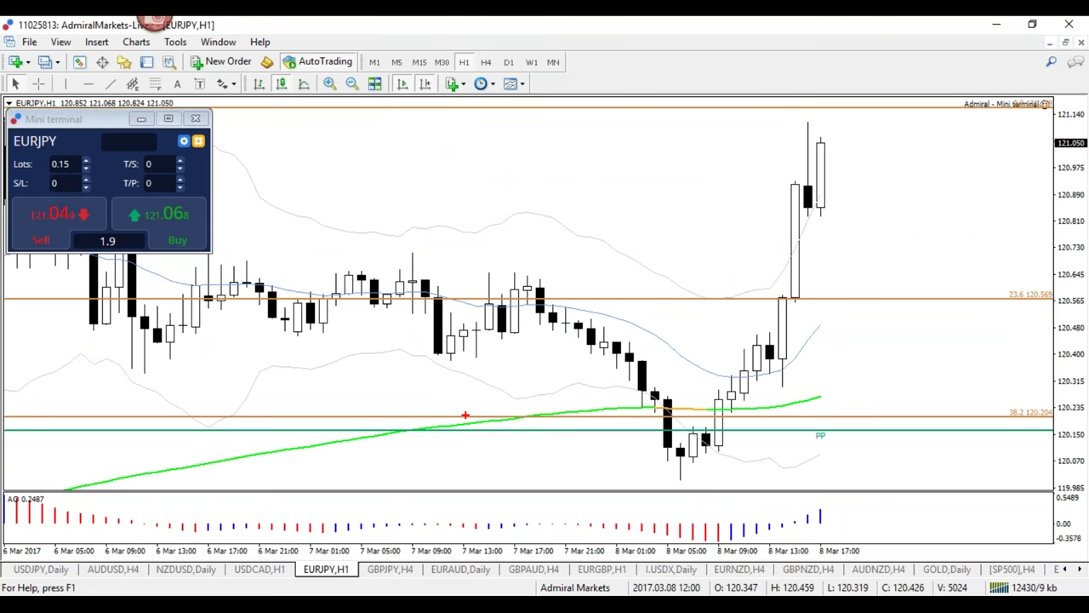
{"action": "key", "text": "minus"}
{"action": "mouse_move", "coordinate": [490, 230]}
{"action": "left_mouse_down"}
{"action": "mouse_move", "coordinate": [676, 252]}
{"action": "mouse_move", "coordinate": [467, 298]}
{"action": "left_mouse_up"}
{"action": "mouse_move", "coordinate": [437, 149]}
{"action": "left_mouse_down"}
{"action": "mouse_move", "coordinate": [531, 266]}
{"action": "mouse_move", "coordinate": [691, 240]}
{"action": "mouse_move", "coordinate": [762, 367]}
{"action": "mouse_move", "coordinate": [800, 365]}
{"action": "mouse_move", "coordinate": [764, 367]}
{"action": "left_mouse_up"}
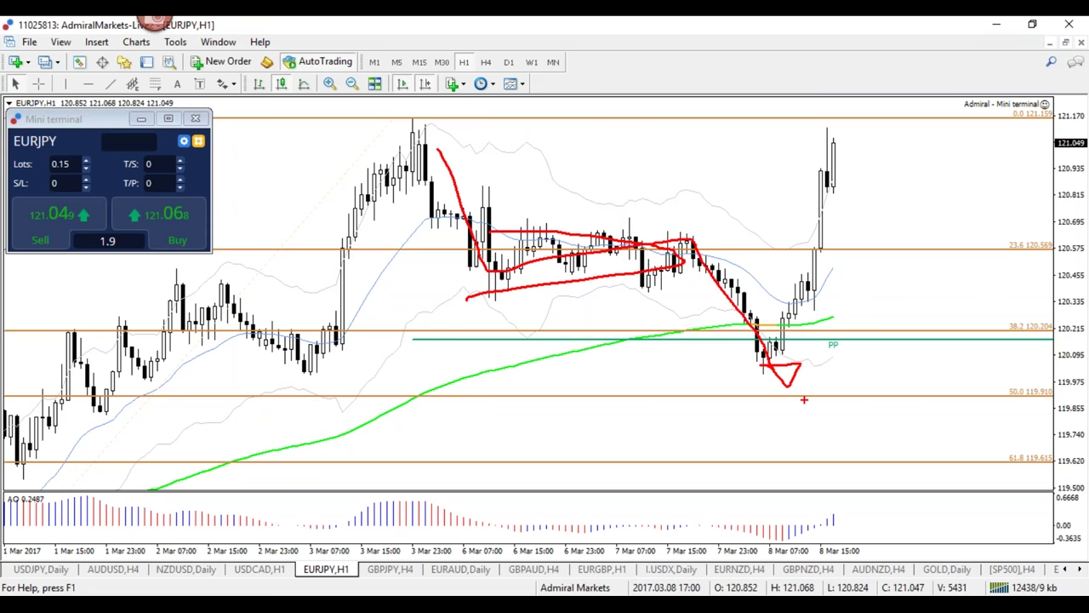
{"action": "key", "text": "Escape"}
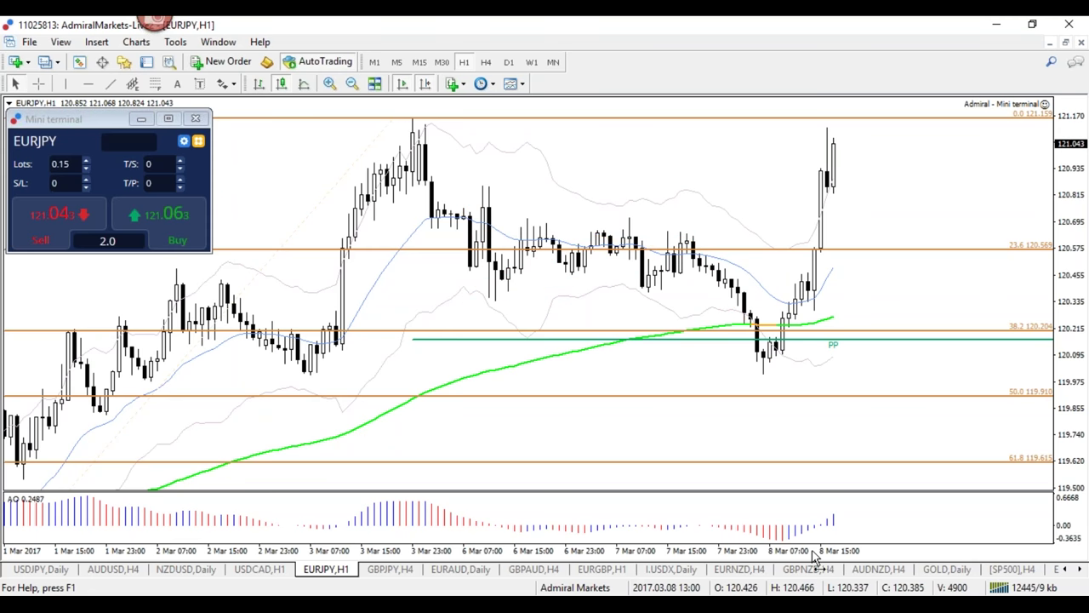
Tick the rising H1 candles in blue, link the rally to the AO bars, draw a red line along the AO pane's upper edge, and clear everything.
{"action": "key", "text": "plus"}
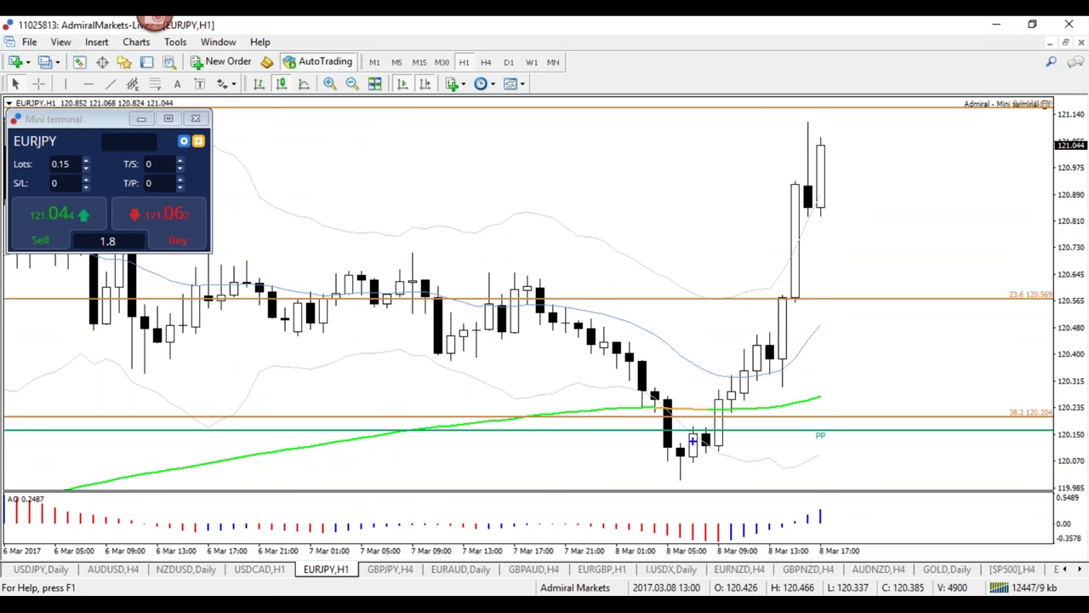
{"action": "mouse_move", "coordinate": [695, 467]}
{"action": "left_mouse_down"}
{"action": "mouse_move", "coordinate": [704, 496]}
{"action": "mouse_move", "coordinate": [734, 477]}
{"action": "left_mouse_up"}
{"action": "left_click_drag", "start_coordinate": [739, 411], "coordinate": [746, 426]}
{"action": "left_click_drag", "start_coordinate": [751, 402], "coordinate": [795, 515]}
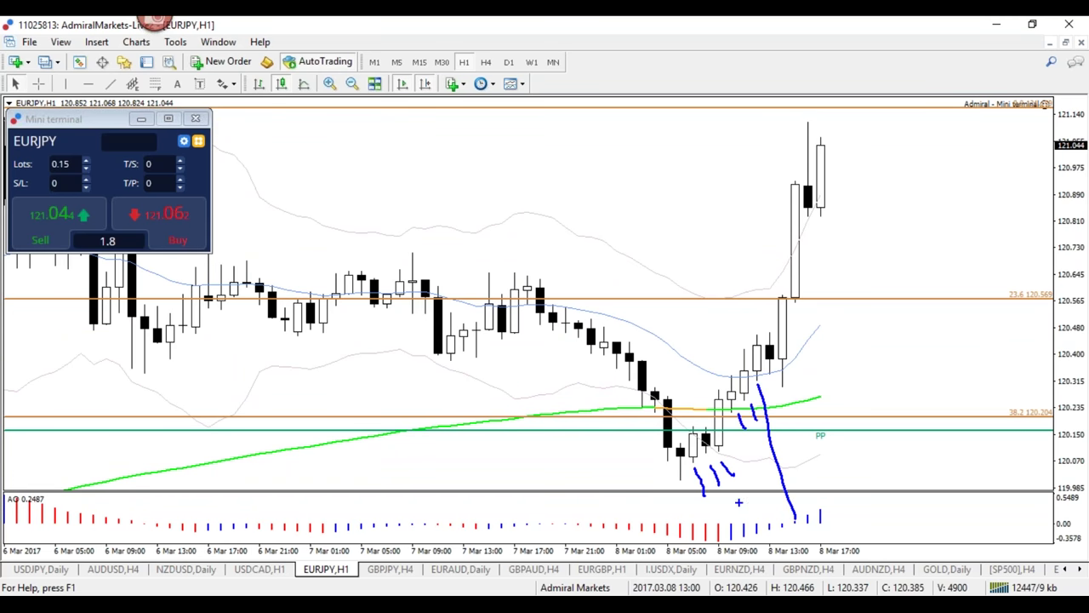
{"action": "left_click_drag", "start_coordinate": [638, 490], "coordinate": [757, 493]}
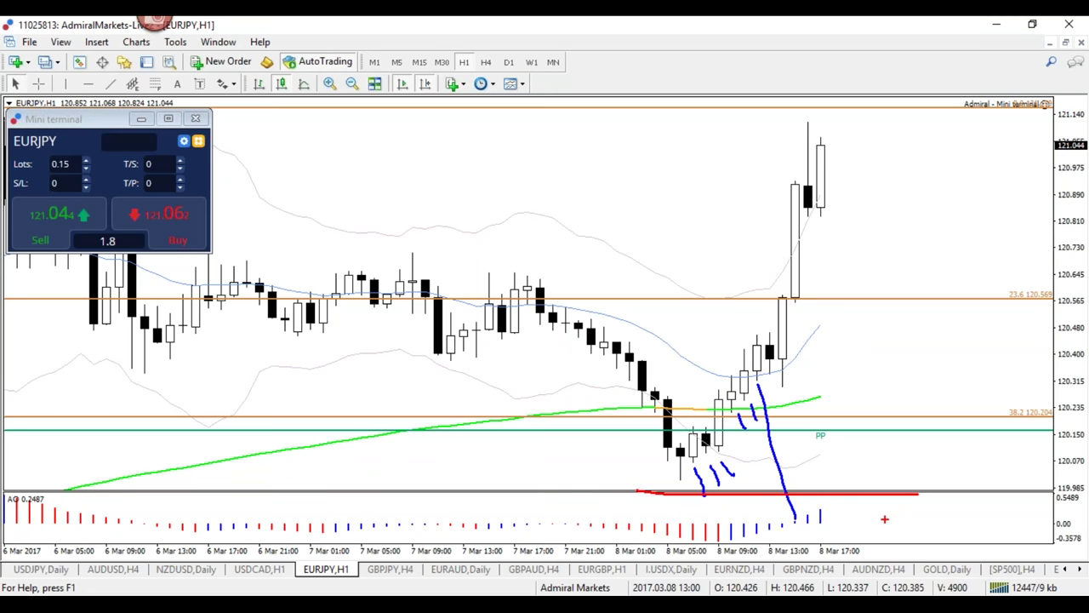
{"action": "key", "text": "Escape"}
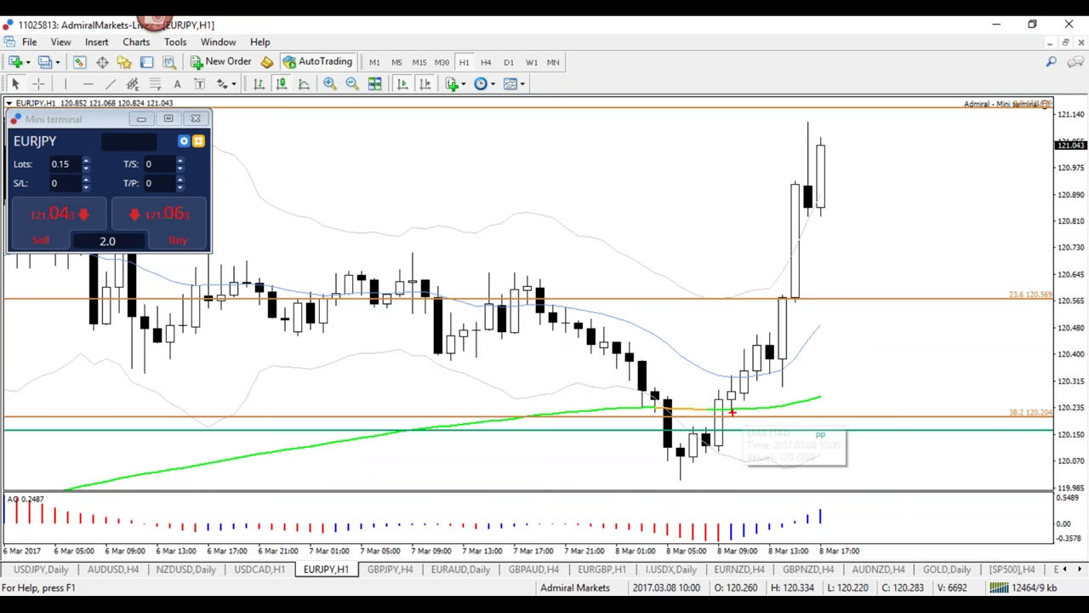
Ring the H1 candles breaking above the long moving average in blue, draw a horizontal line from their upper part, and clear both.
{"action": "mouse_move", "coordinate": [717, 361]}
{"action": "left_mouse_down"}
{"action": "mouse_move", "coordinate": [734, 348]}
{"action": "mouse_move", "coordinate": [723, 452]}
{"action": "mouse_move", "coordinate": [748, 381]}
{"action": "mouse_move", "coordinate": [709, 351]}
{"action": "mouse_move", "coordinate": [924, 374]}
{"action": "left_mouse_up"}
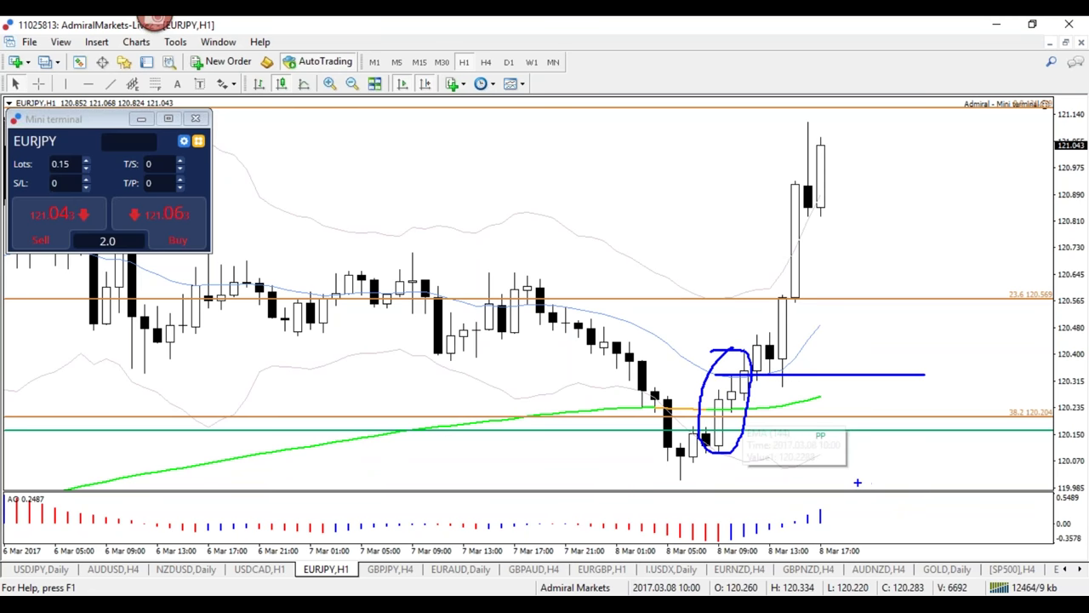
{"action": "key", "text": "Escape"}
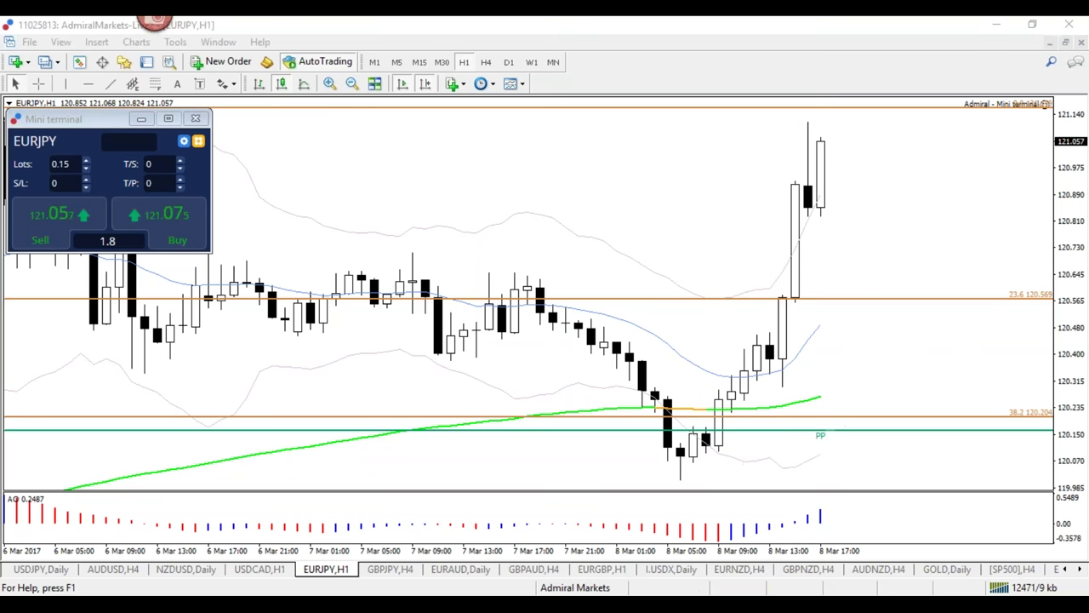
{"action": "left_click", "coordinate": [333, 146]}
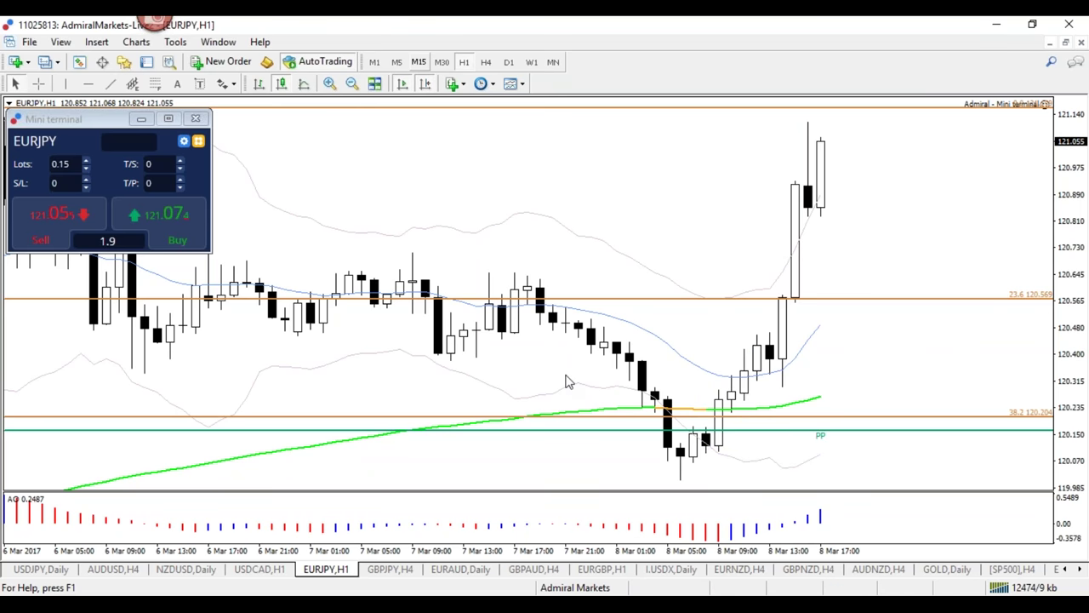
Examine the rally on the M15 and M5 charts, with the M5 chart condensed to show the preceding decline.
{"action": "left_click", "coordinate": [419, 63]}
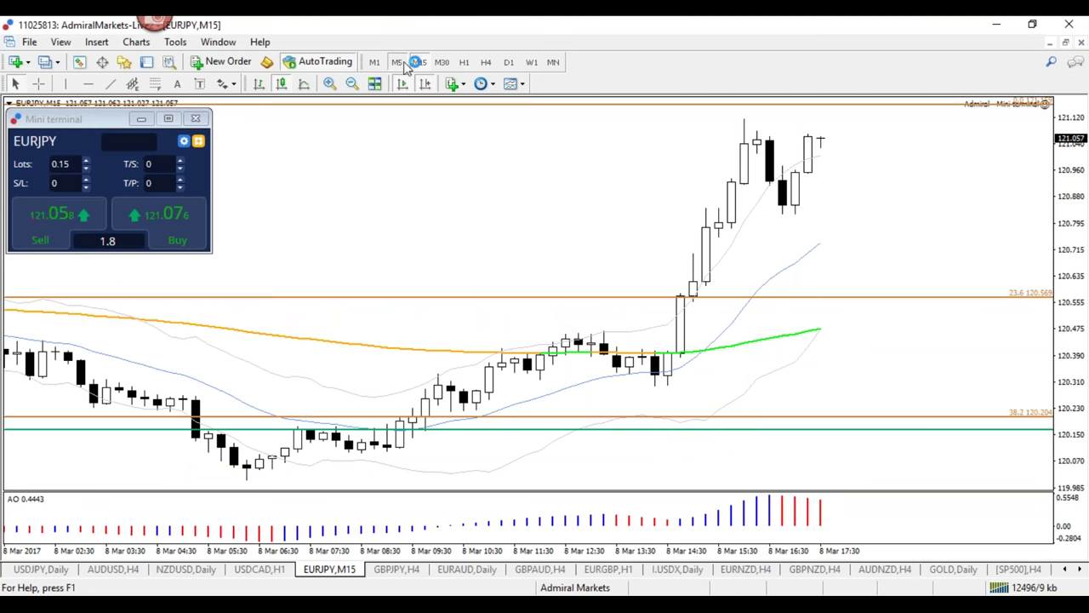
{"action": "left_click", "coordinate": [397, 63]}
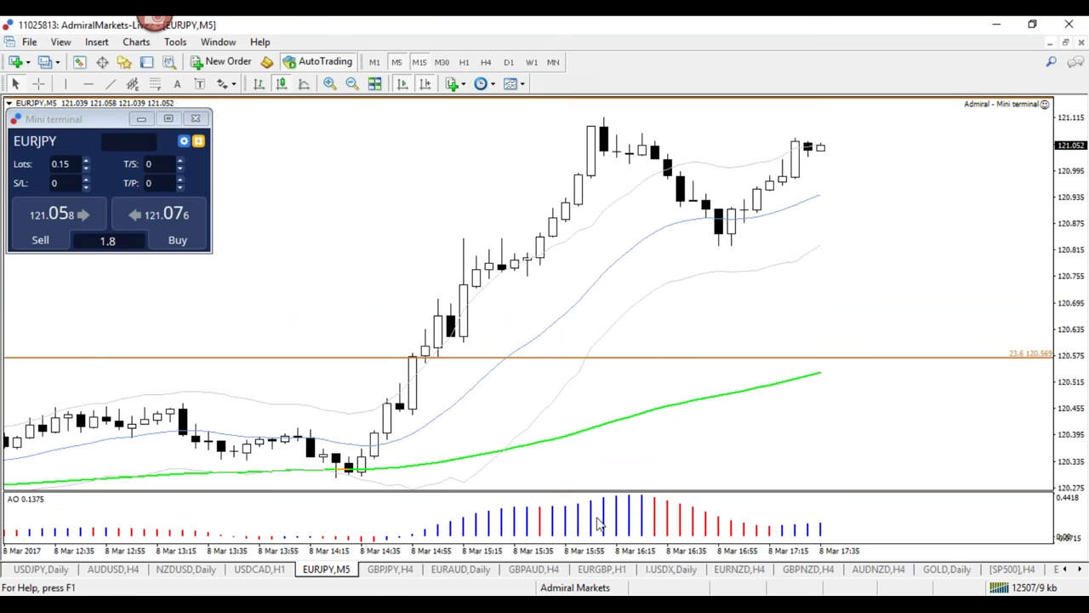
{"action": "mouse_move", "coordinate": [599, 522]}
{"action": "key", "text": "minus"}
{"action": "key", "text": "minus"}
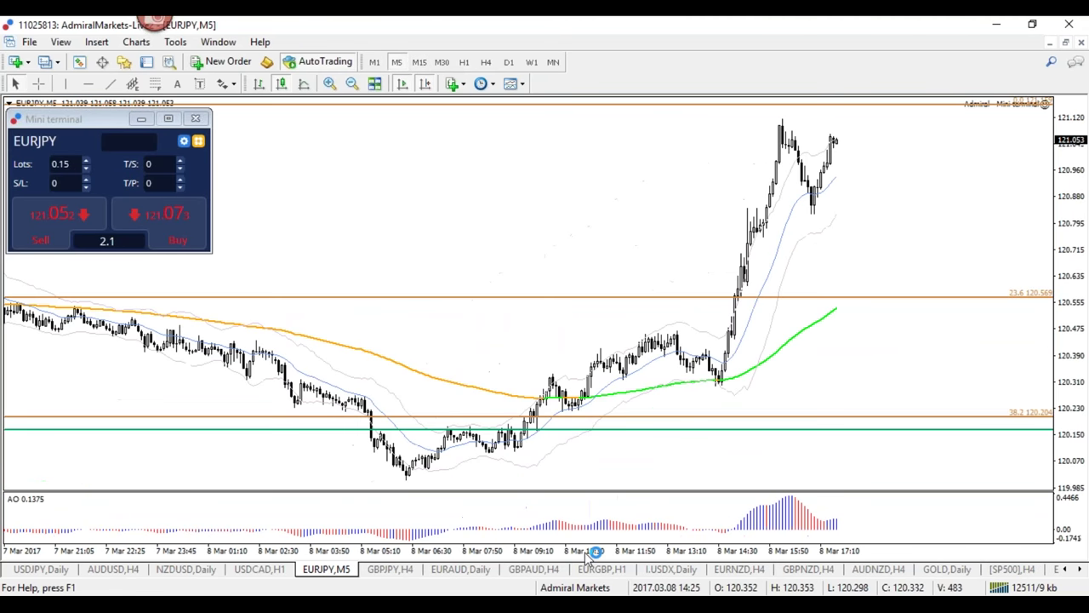
On the M15 chart, ring the small pullback before the steep rally in blue, clear the mark, and enlarge the candles.
{"action": "left_click", "coordinate": [420, 61]}
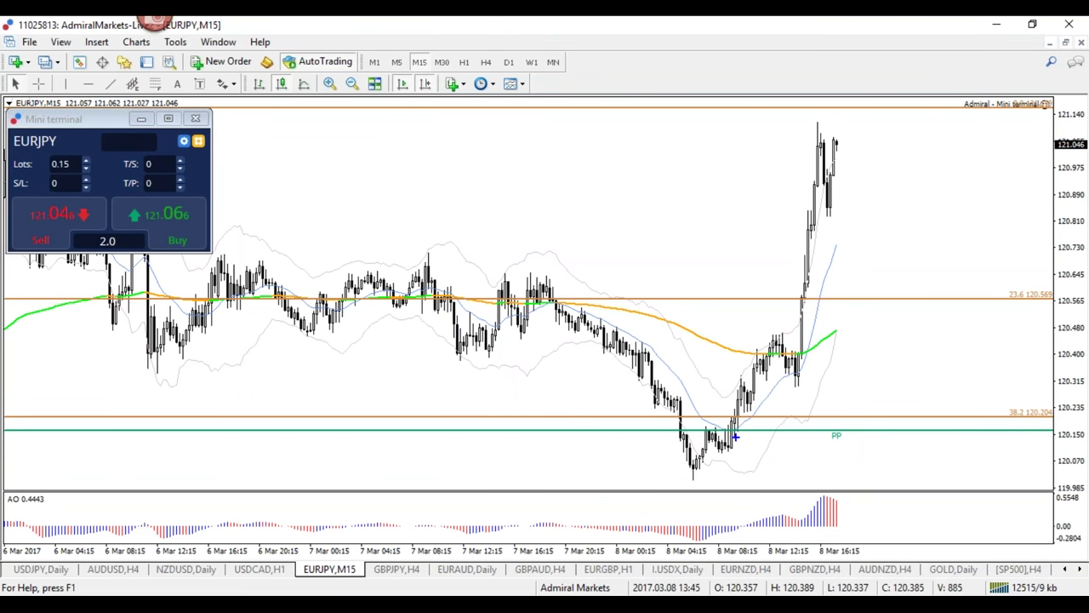
{"action": "left_click_drag", "start_coordinate": [798, 374], "coordinate": [791, 353]}
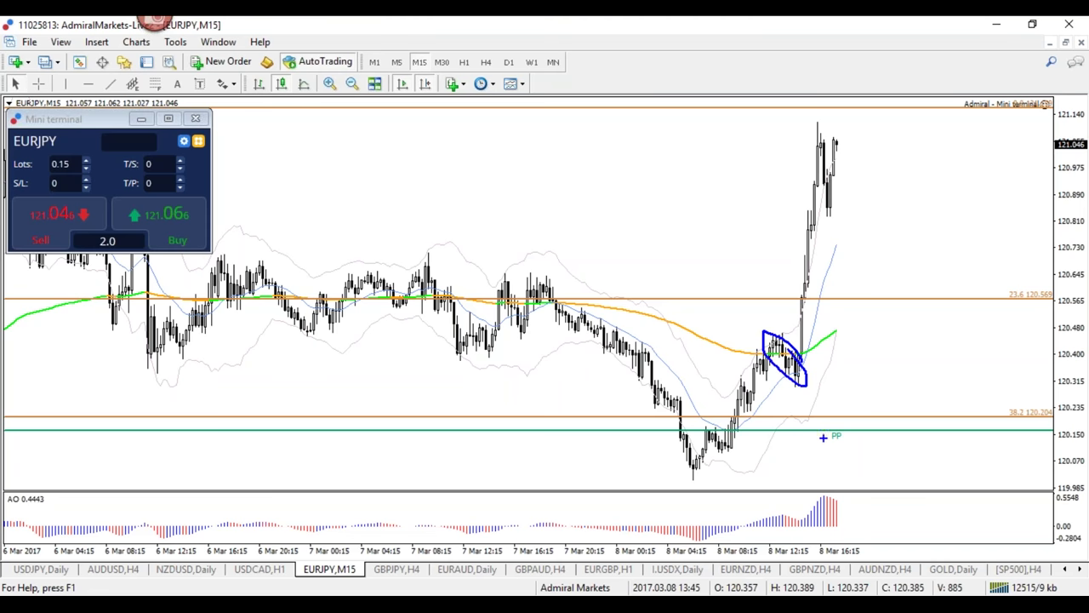
{"action": "key", "text": "Escape"}
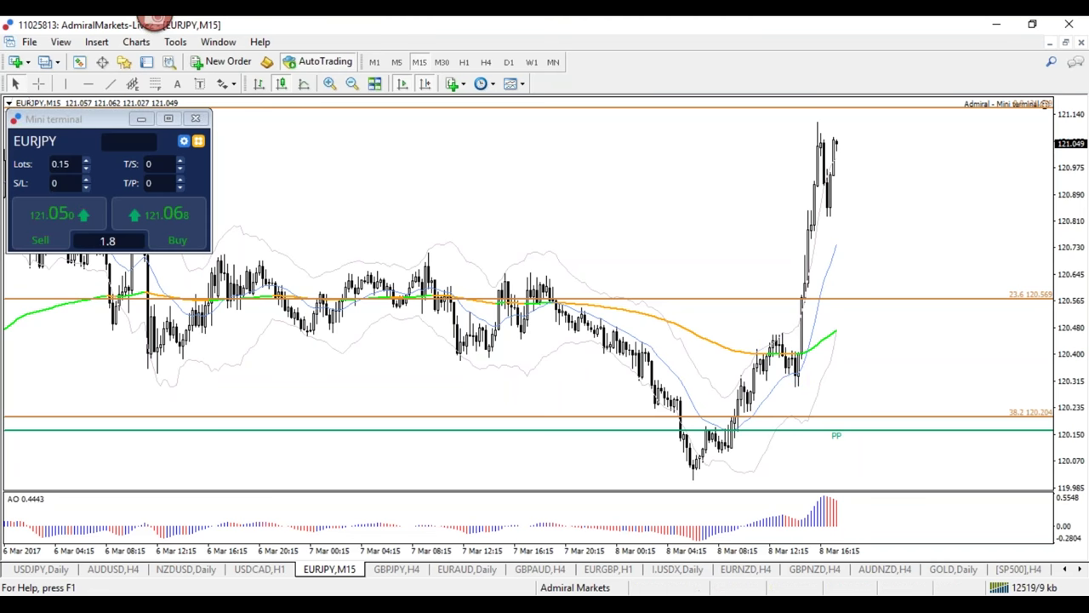
{"action": "key", "text": "plus"}
{"action": "key", "text": "plus"}
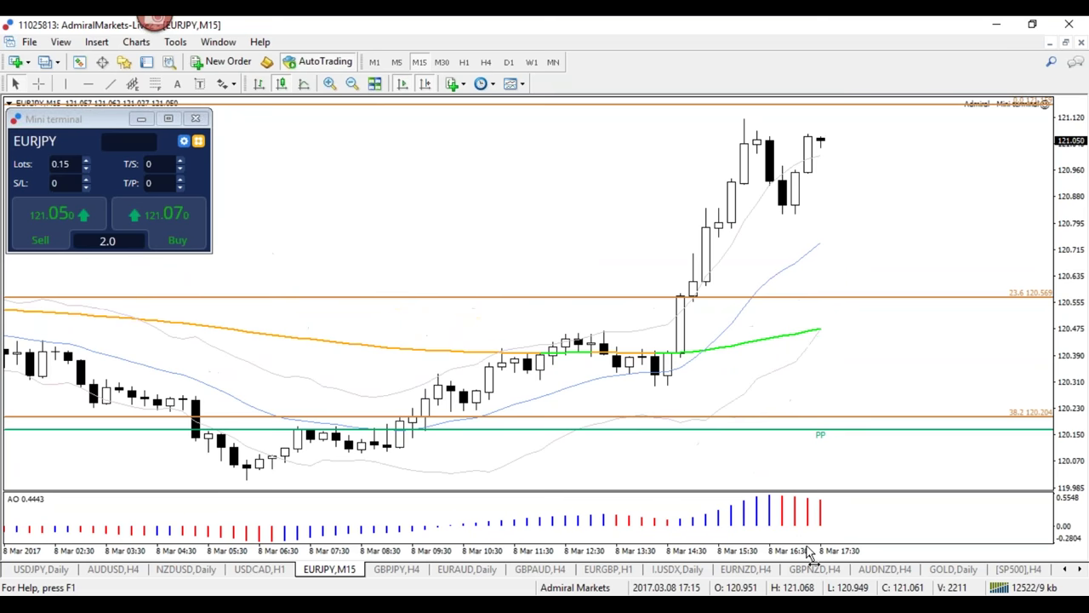
Condense the M15 candles and draw a Fibonacci retracement from the 8 March swing low before the rise to the swing high at 120.464.
{"action": "key", "text": "minus"}
{"action": "left_click", "coordinate": [155, 84]}
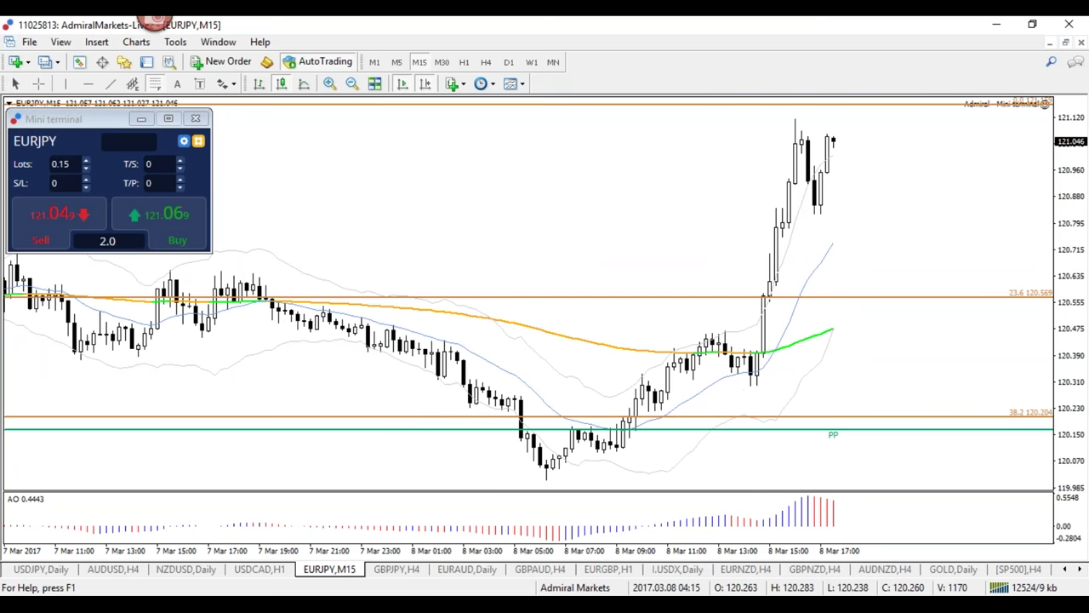
{"action": "left_click_drag", "start_coordinate": [605, 450], "coordinate": [639, 328]}
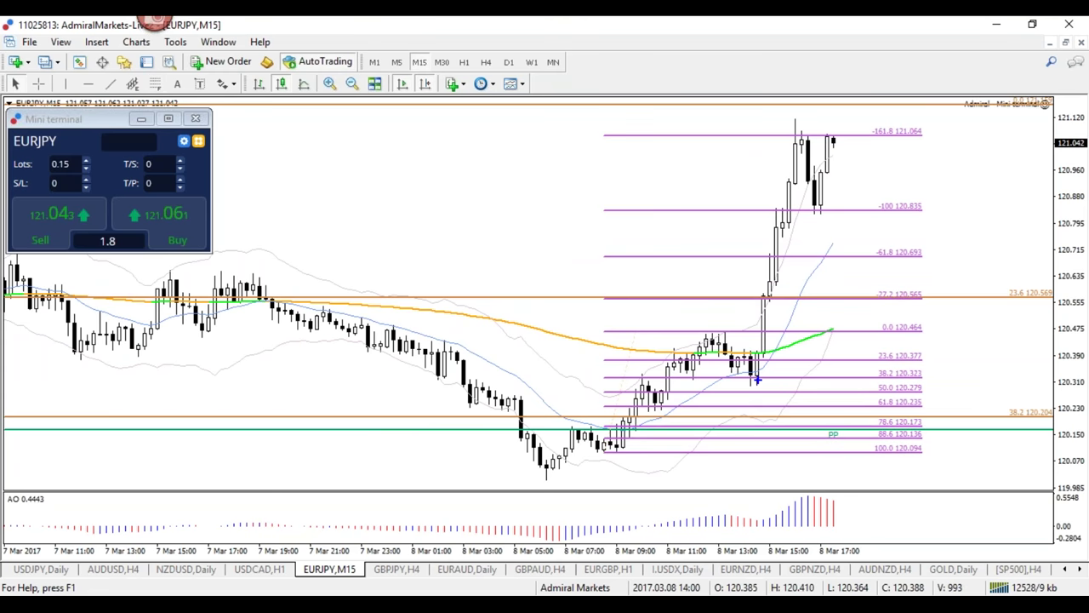
Ring the 38.2–50.0 Fibonacci labels and the retracement's starting low in blue, draw a line running forward from that low, and clear the marks.
{"action": "mouse_move", "coordinate": [921, 387]}
{"action": "left_mouse_down"}
{"action": "mouse_move", "coordinate": [885, 376]}
{"action": "mouse_move", "coordinate": [885, 391]}
{"action": "mouse_move", "coordinate": [927, 385]}
{"action": "left_mouse_up"}
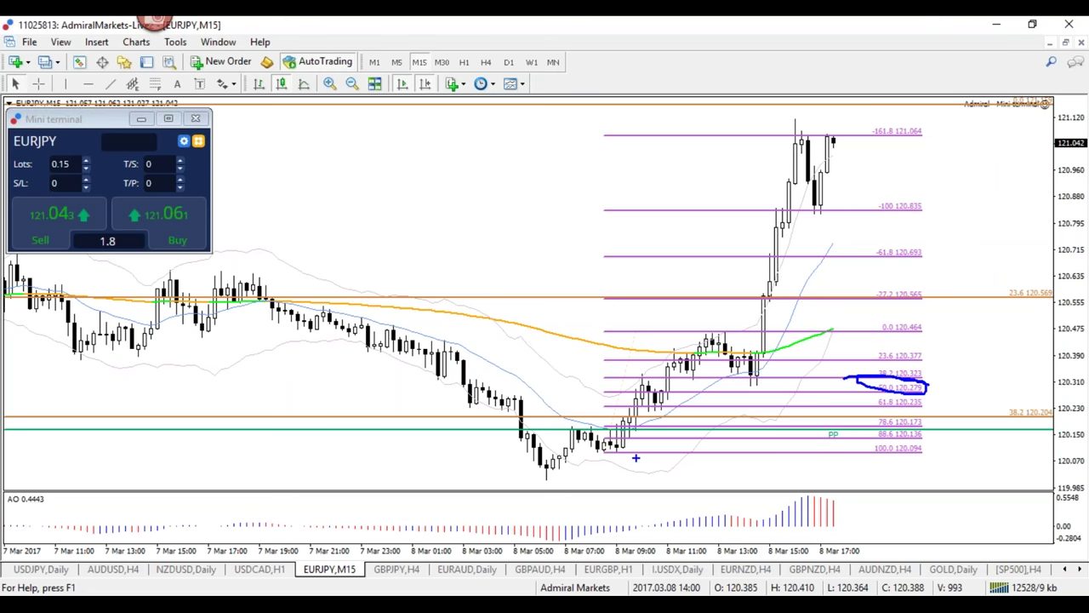
{"action": "left_click_drag", "start_coordinate": [613, 449], "coordinate": [997, 467]}
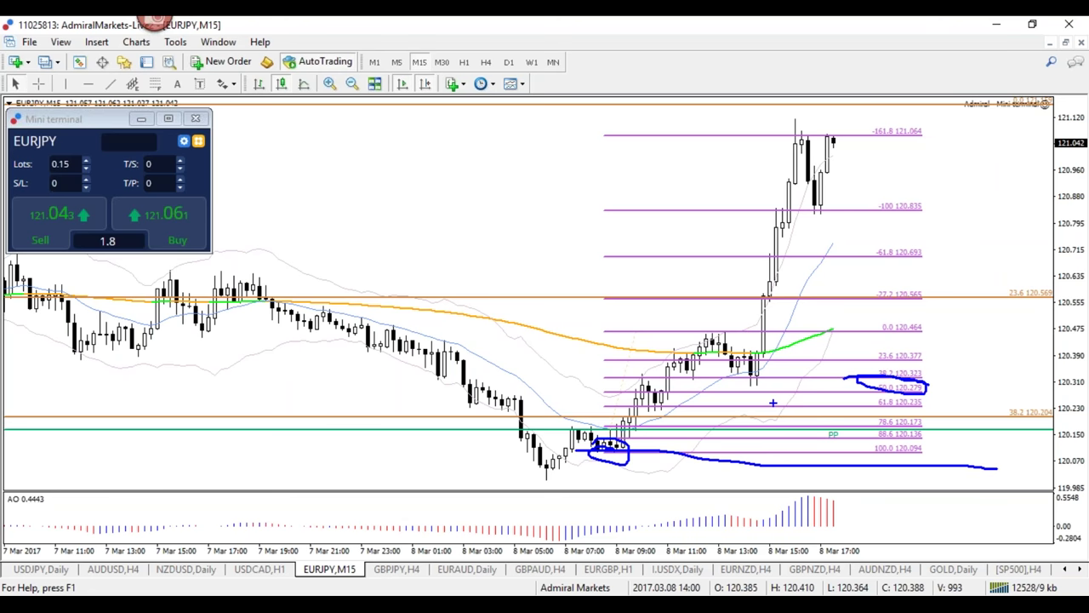
{"action": "key", "text": "Escape"}
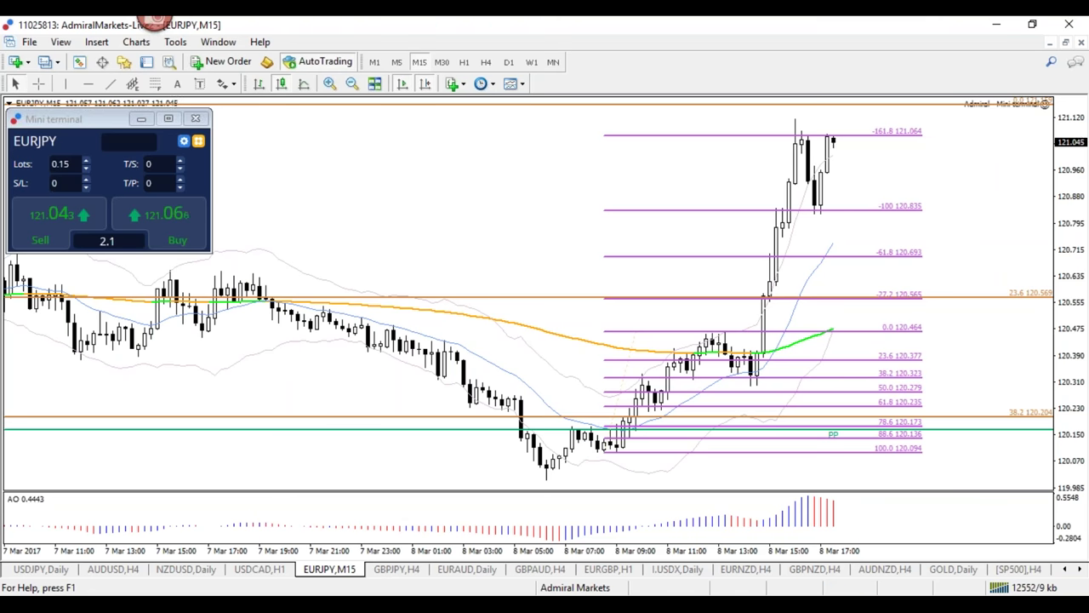
On the enlarged M5 chart, ring the rising candles that bounce from the 38.2 Fibonacci level in blue, and clear the ring.
{"action": "left_click", "coordinate": [396, 63]}
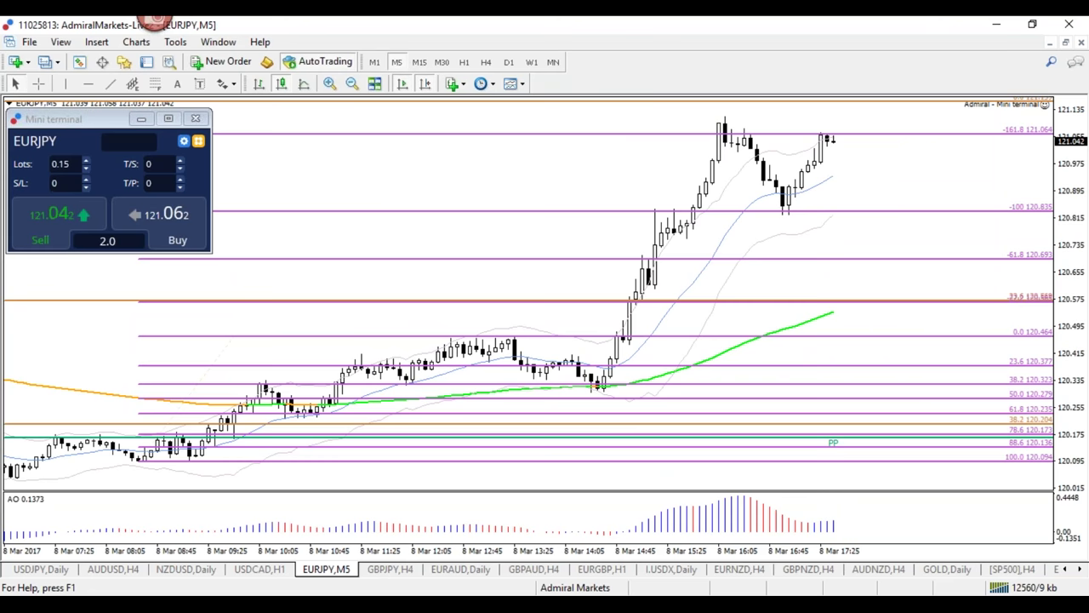
{"action": "key", "text": "plus"}
{"action": "left_click", "coordinate": [424, 84]}
{"action": "mouse_move", "coordinate": [545, 191]}
{"action": "left_mouse_down"}
{"action": "mouse_move", "coordinate": [813, 191]}
{"action": "mouse_move", "coordinate": [798, 188]}
{"action": "mouse_move", "coordinate": [792, 208]}
{"action": "left_mouse_up"}
{"action": "mouse_move", "coordinate": [977, 260]}
{"action": "left_mouse_down"}
{"action": "mouse_move", "coordinate": [932, 330]}
{"action": "mouse_move", "coordinate": [975, 319]}
{"action": "mouse_move", "coordinate": [971, 257]}
{"action": "left_mouse_up"}
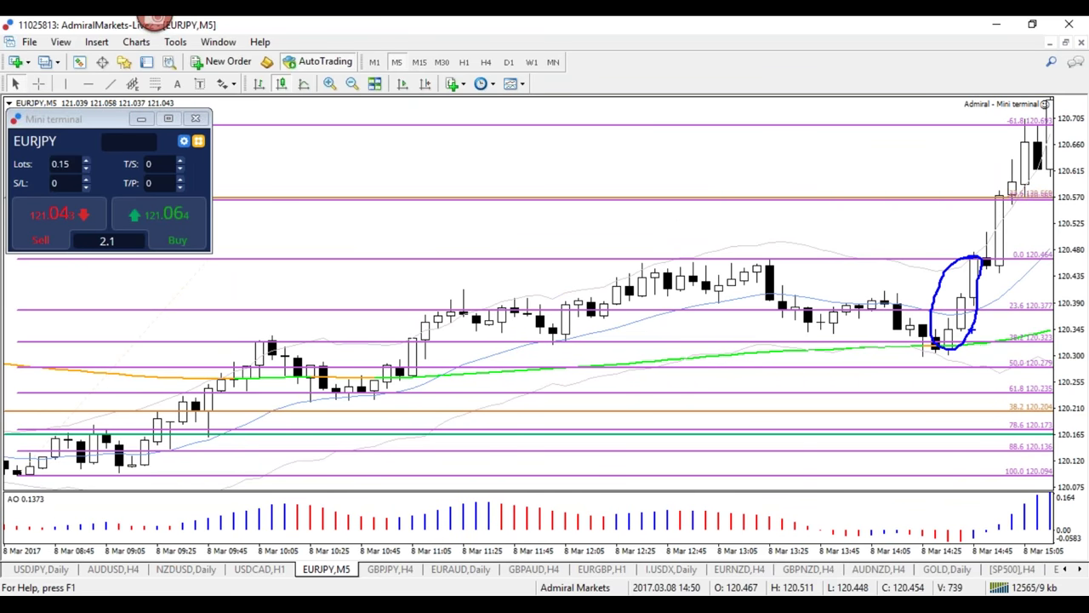
{"action": "key", "text": "e"}
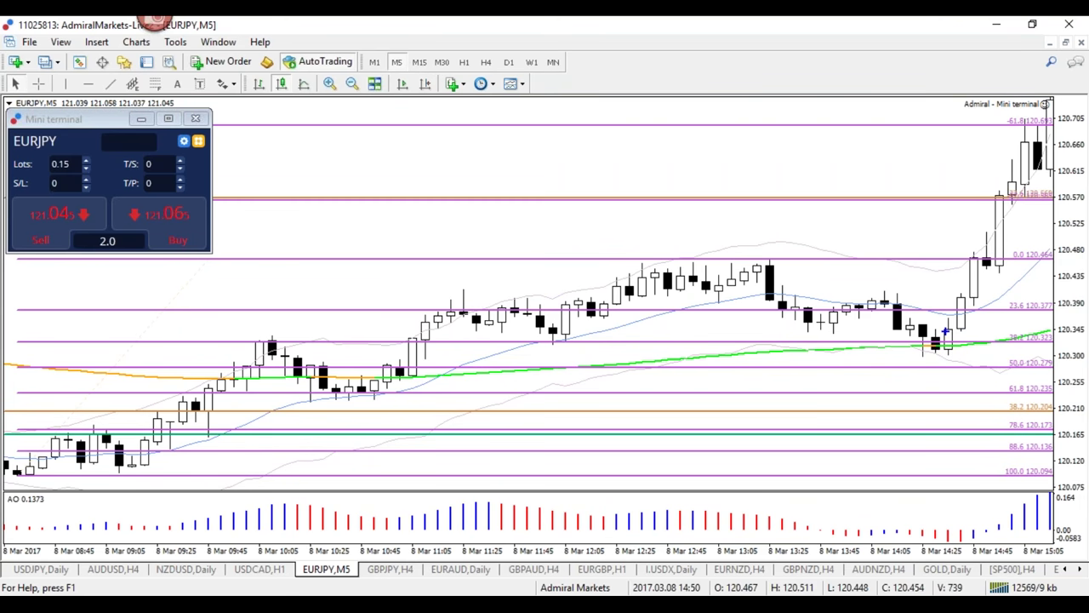
Ring the large M5 candle breaking above the 0.0 level and the earlier bounce low in blue, and clear both marks.
{"action": "mouse_move", "coordinate": [1007, 245]}
{"action": "left_mouse_down"}
{"action": "mouse_move", "coordinate": [1005, 190]}
{"action": "mouse_move", "coordinate": [1003, 274]}
{"action": "mouse_move", "coordinate": [1011, 201]}
{"action": "left_mouse_up"}
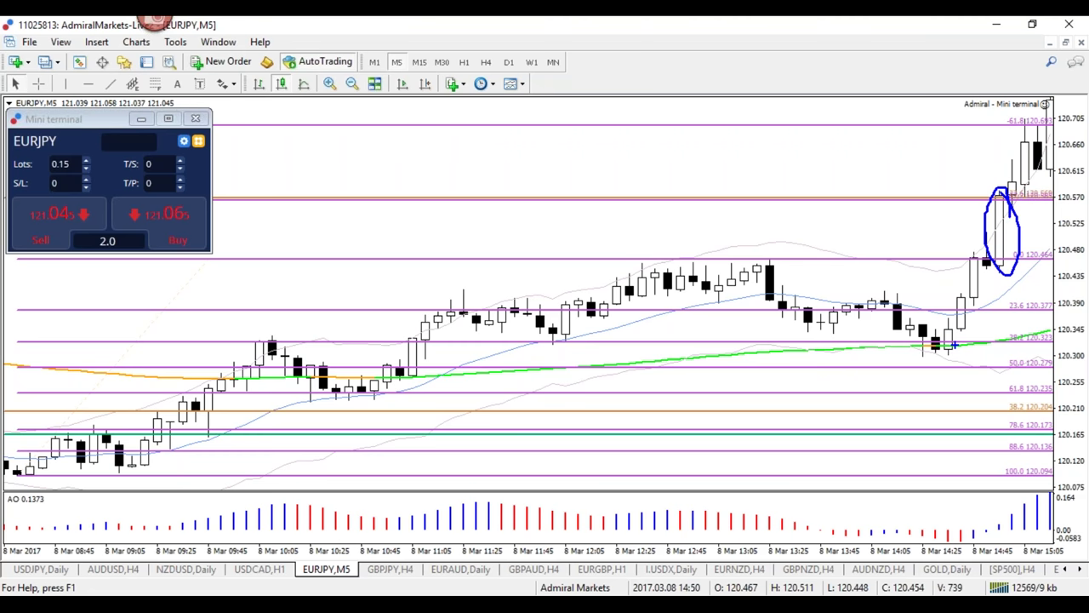
{"action": "mouse_move", "coordinate": [962, 337]}
{"action": "left_mouse_down"}
{"action": "mouse_move", "coordinate": [940, 318]}
{"action": "mouse_move", "coordinate": [942, 355]}
{"action": "mouse_move", "coordinate": [959, 328]}
{"action": "left_mouse_up"}
{"action": "key", "text": "Escape"}
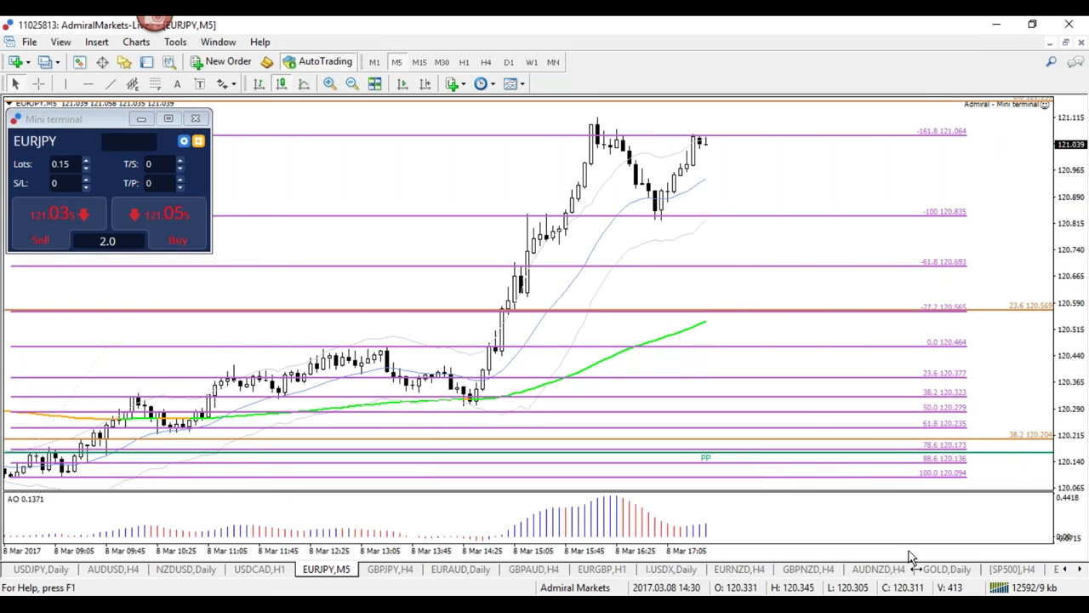
Return EURJPY to the H1 timeframe with space after the latest candle, and delete the small purple Fibonacci retracement.
{"action": "scroll", "coordinate": [445, 197], "scroll_direction": "down", "scroll_amount": 5}
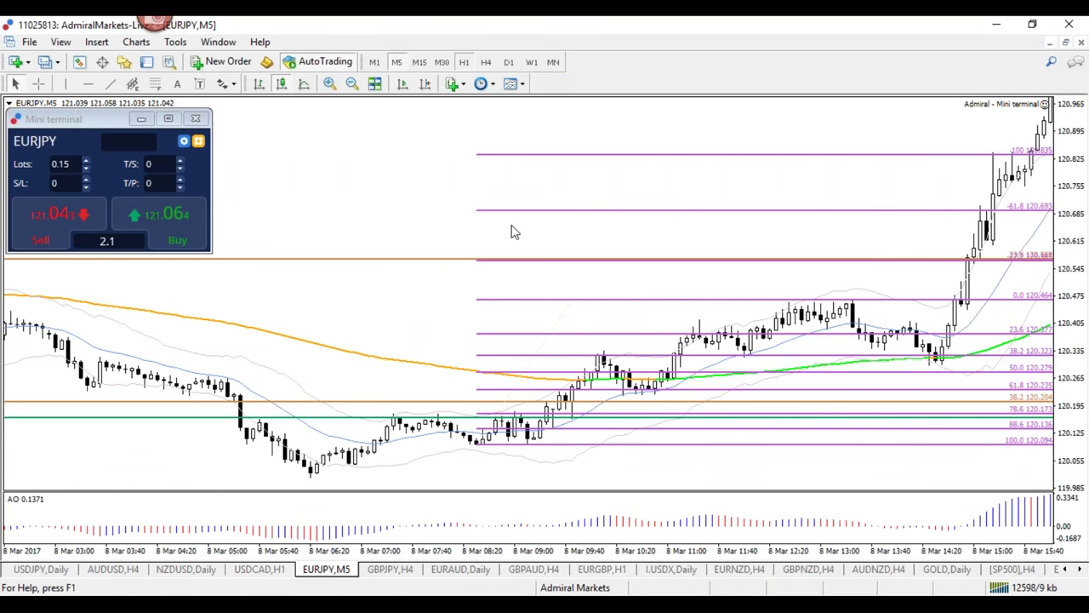
{"action": "type", "text": "H1"}
{"action": "key", "text": "Return"}
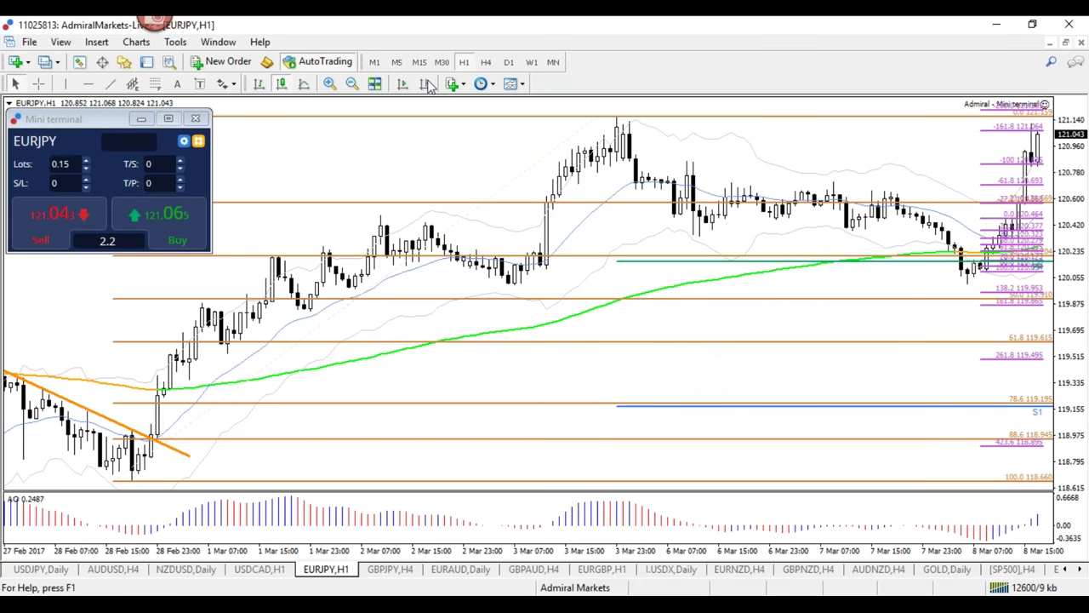
{"action": "left_click", "coordinate": [425, 83]}
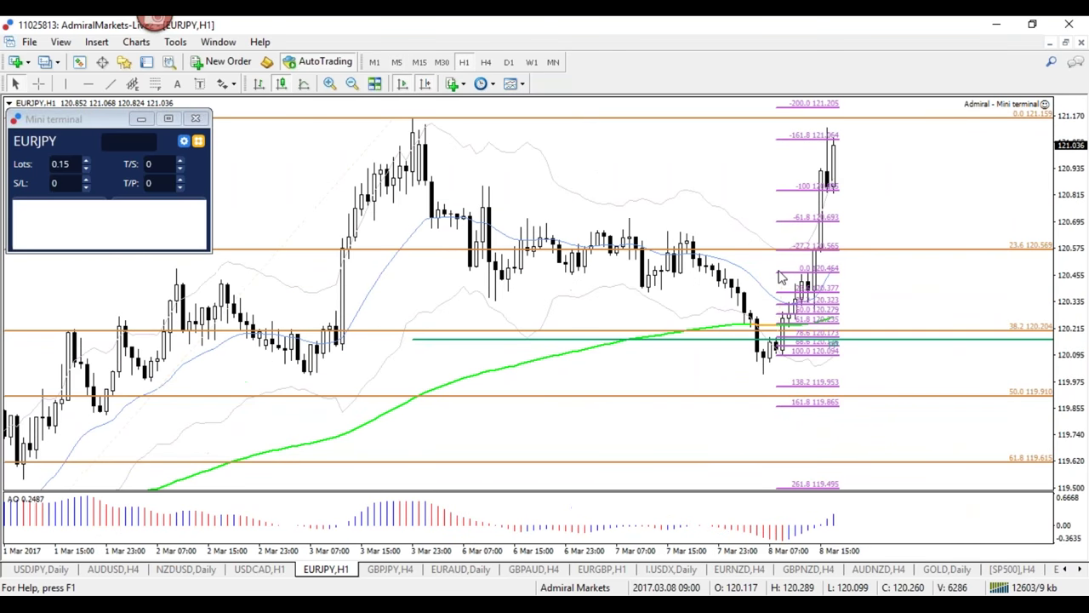
{"action": "right_click", "coordinate": [778, 272]}
{"action": "left_click", "coordinate": [830, 387]}
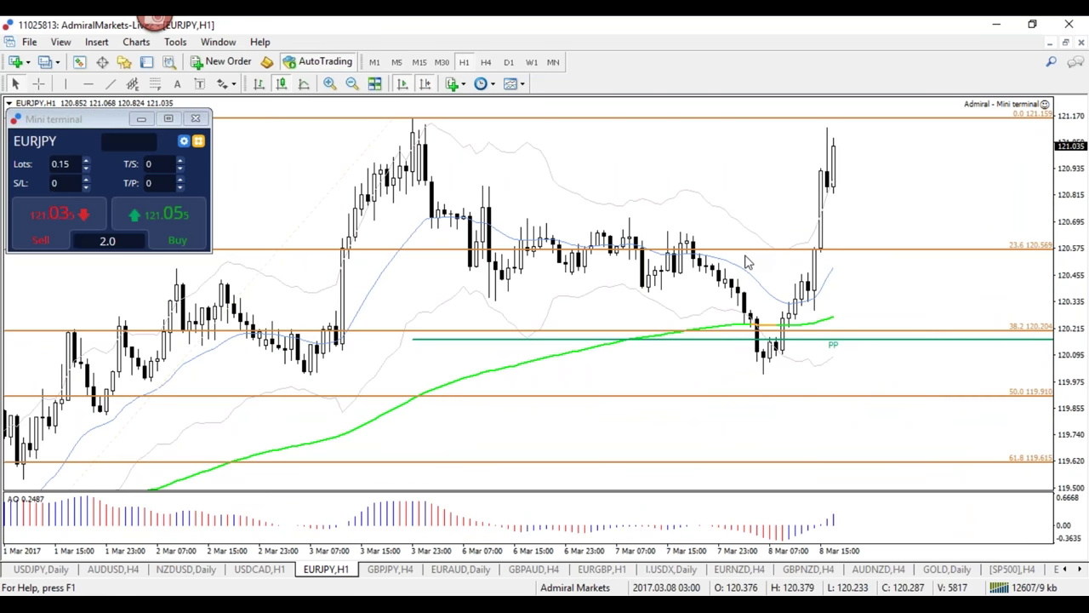
Ring the 3 March H1 peak in blue, clear the ring, and draw a red descending trendline from the peak across the 7 March highs.
{"action": "mouse_move", "coordinate": [429, 110]}
{"action": "left_mouse_down"}
{"action": "mouse_move", "coordinate": [375, 118]}
{"action": "mouse_move", "coordinate": [438, 110]}
{"action": "left_mouse_up"}
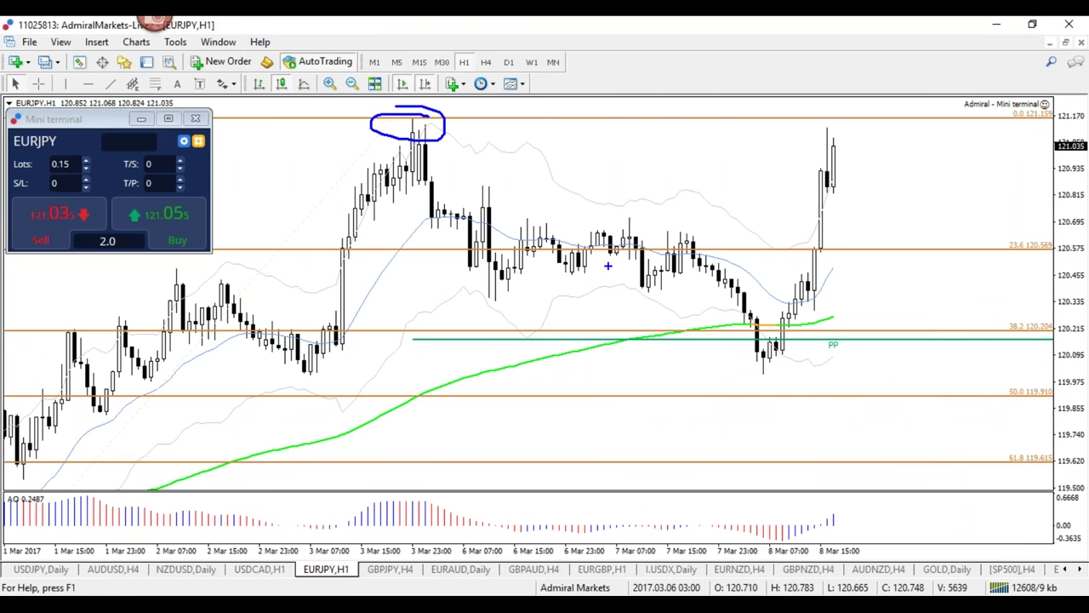
{"action": "key", "text": "Escape"}
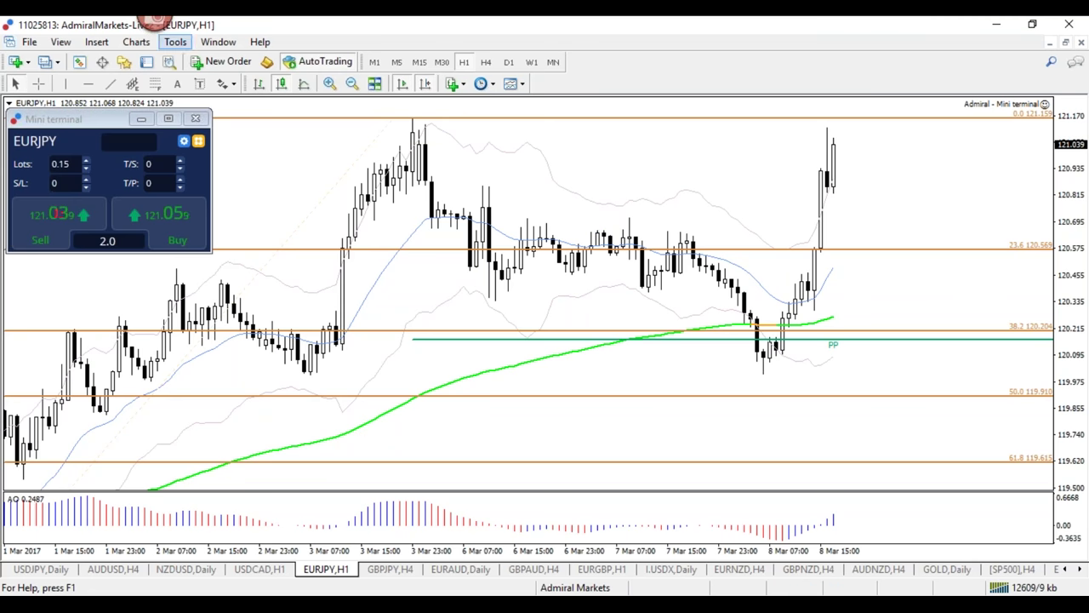
{"action": "left_click", "coordinate": [111, 83]}
{"action": "left_click_drag", "start_coordinate": [413, 117], "coordinate": [898, 325]}
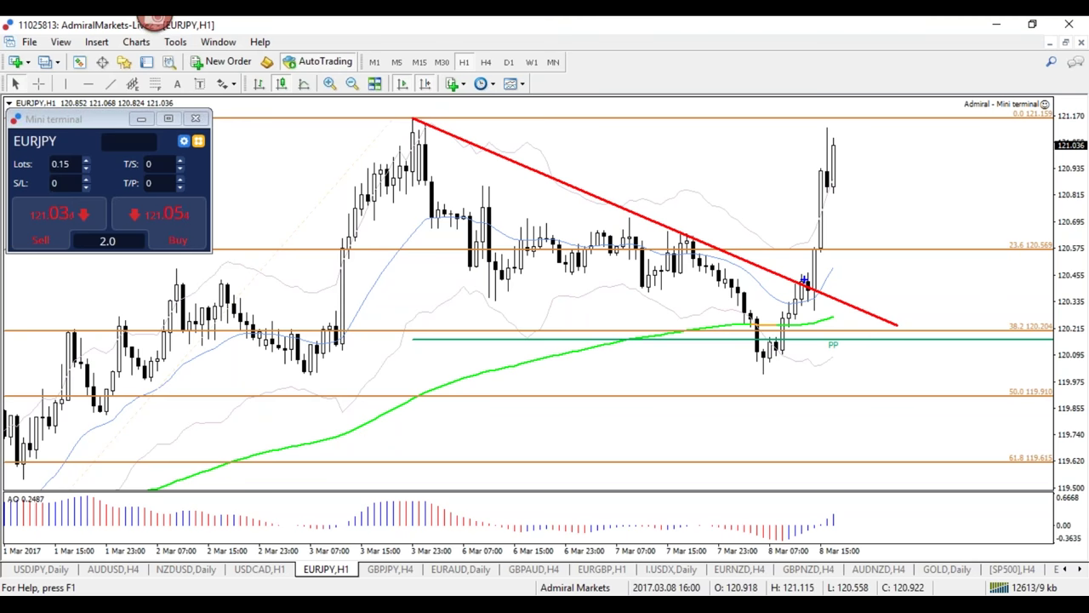
Ring the H1 candle breaking above the red trendline in blue, and mark its close at the 23.6 level with a short line.
{"action": "mouse_move", "coordinate": [820, 252]}
{"action": "left_mouse_down"}
{"action": "mouse_move", "coordinate": [805, 258]}
{"action": "mouse_move", "coordinate": [824, 245]}
{"action": "left_mouse_up"}
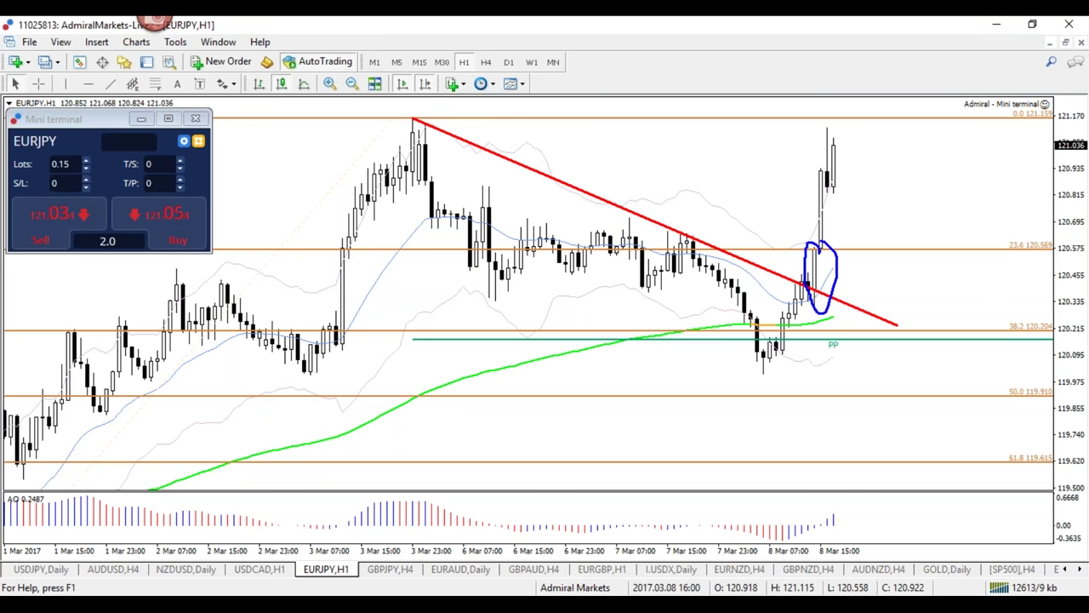
{"action": "key", "text": "plus"}
{"action": "left_click_drag", "start_coordinate": [760, 295], "coordinate": [797, 297]}
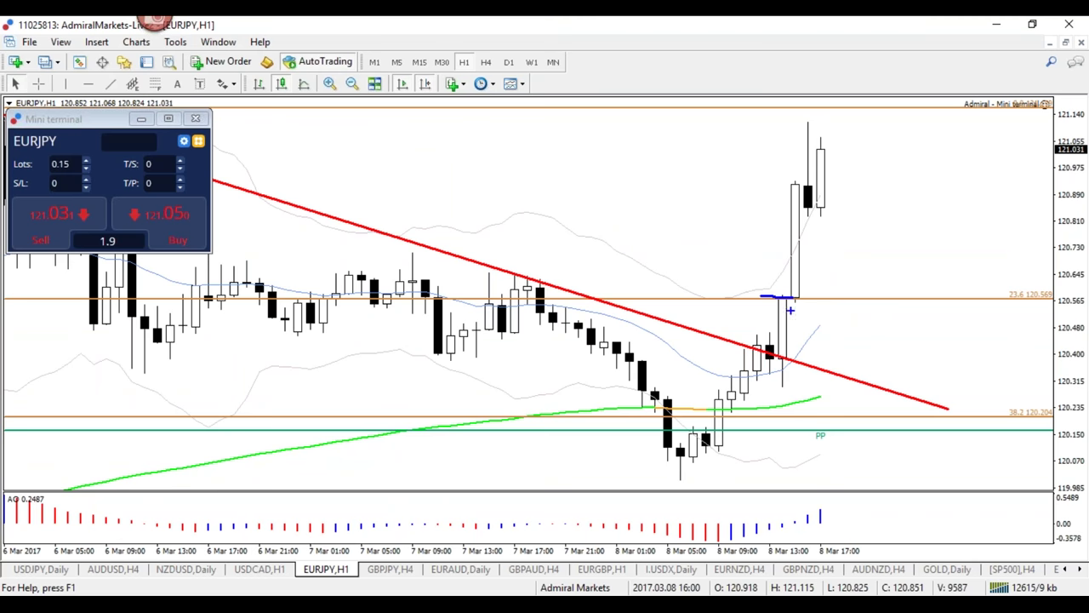
Check the breakout candle's close with the crosshair, ring the whole candle in blue, and clear the drawing.
{"action": "middle_click", "coordinate": [790, 375]}
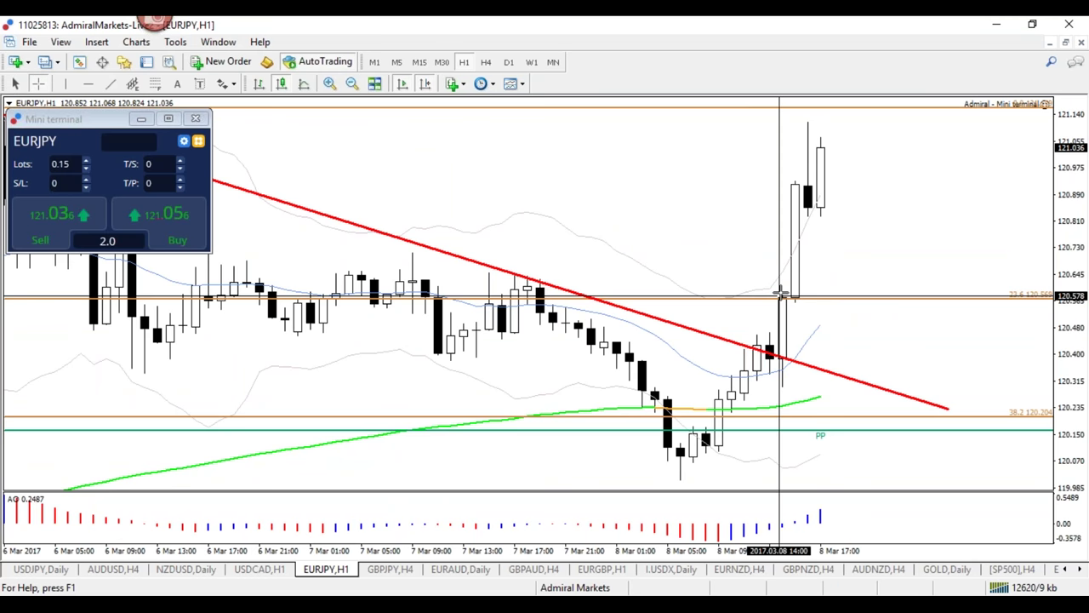
{"action": "left_click_drag", "start_coordinate": [781, 298], "coordinate": [791, 384]}
{"action": "mouse_move", "coordinate": [797, 298]}
{"action": "left_mouse_down"}
{"action": "mouse_move", "coordinate": [780, 407]}
{"action": "mouse_move", "coordinate": [798, 294]}
{"action": "left_mouse_up"}
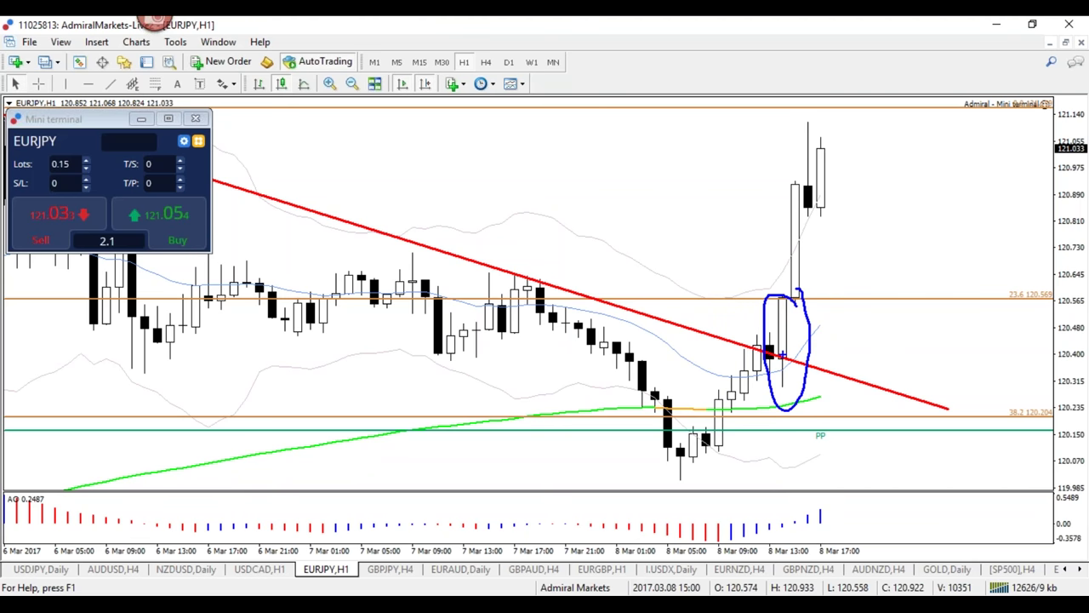
{"action": "key", "text": "Escape"}
On the condensed H1 chart, mark the breakout candle's close in blue and its low and the 8 March low in red, and clear the lines.
{"action": "key", "text": "minus"}
{"action": "left_click_drag", "start_coordinate": [798, 251], "coordinate": [837, 251]}
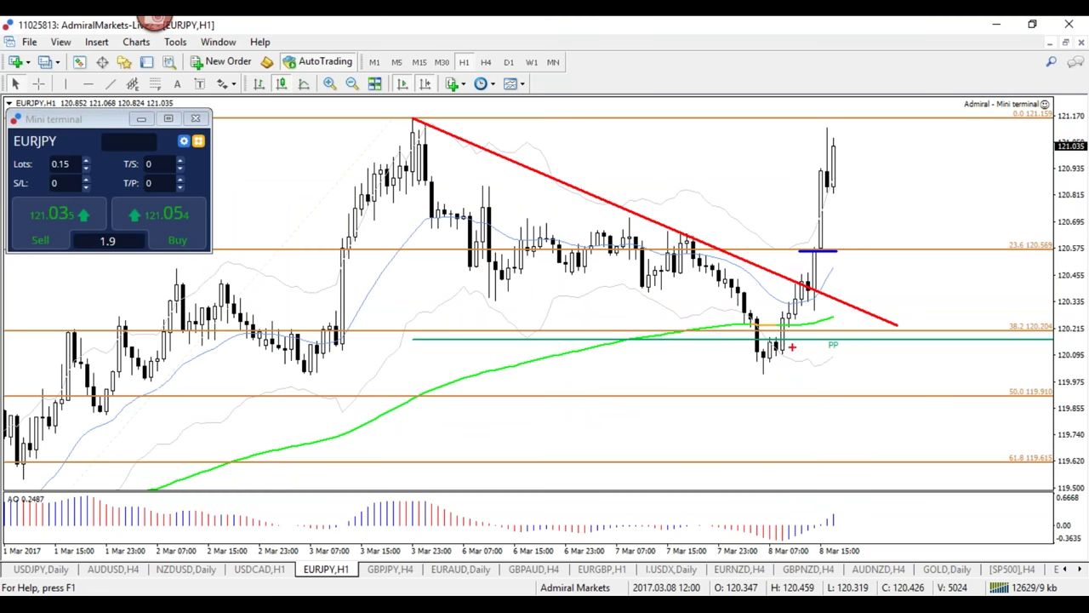
{"action": "left_click_drag", "start_coordinate": [757, 377], "coordinate": [809, 378]}
{"action": "left_click_drag", "start_coordinate": [805, 310], "coordinate": [840, 310]}
{"action": "key", "text": "e"}
{"action": "key", "text": "b"}
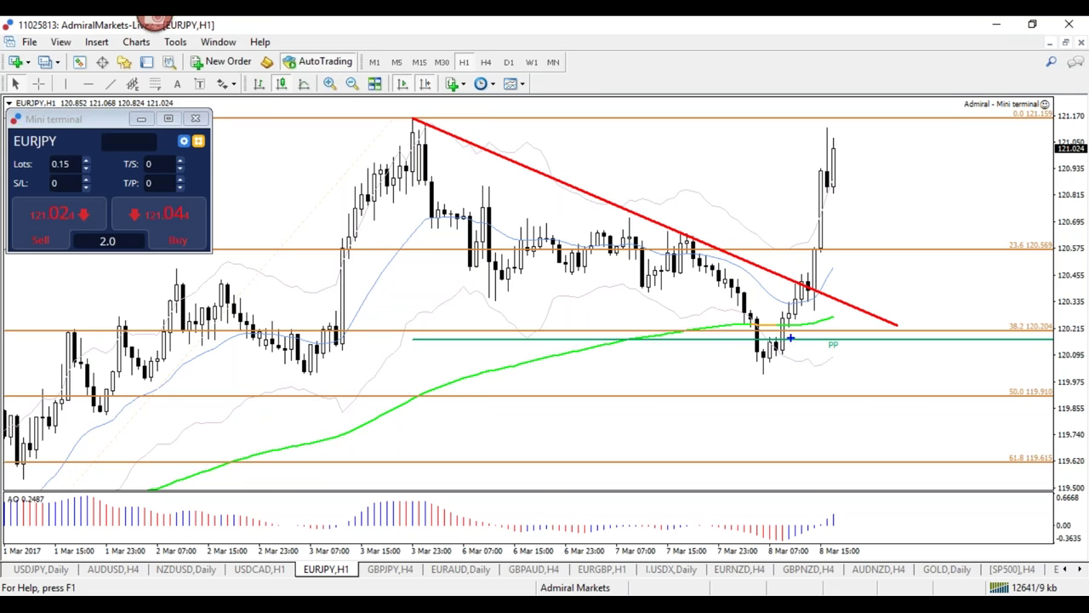
Box the H1 candles of the rise from the 8 March low through the trendline breakout with blue rectangles, and clear all marks.
{"action": "left_click_drag", "start_coordinate": [798, 297], "coordinate": [800, 357]}
{"action": "mouse_move", "coordinate": [902, 279]}
{"action": "left_mouse_down"}
{"action": "mouse_move", "coordinate": [839, 293]}
{"action": "mouse_move", "coordinate": [825, 248]}
{"action": "left_mouse_up"}
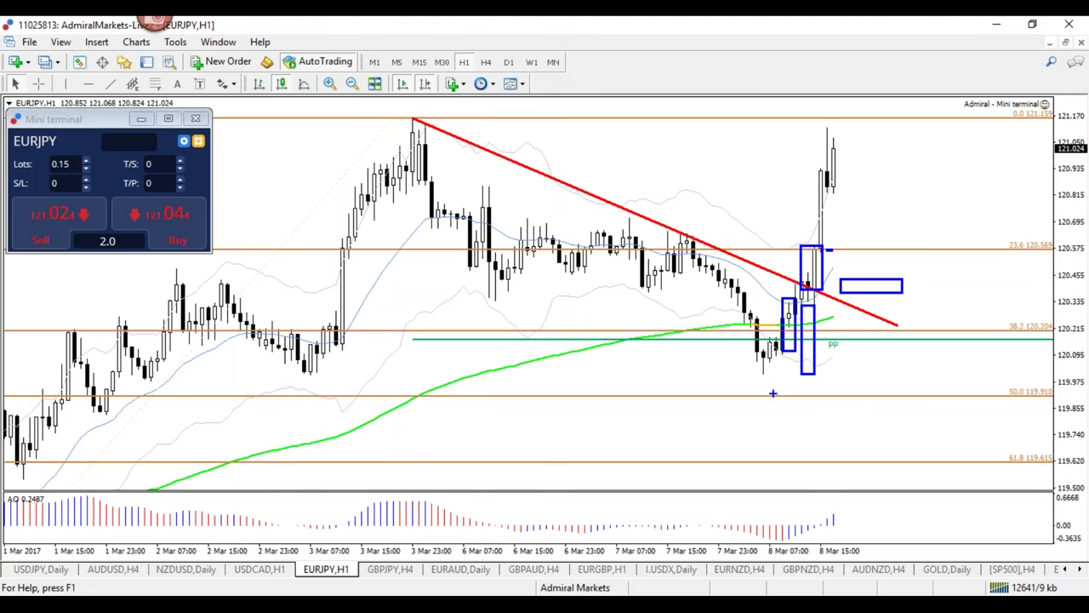
{"action": "mouse_move", "coordinate": [777, 339]}
{"action": "left_mouse_down"}
{"action": "mouse_move", "coordinate": [749, 357]}
{"action": "mouse_move", "coordinate": [751, 377]}
{"action": "left_mouse_up"}
{"action": "key", "text": "Escape"}
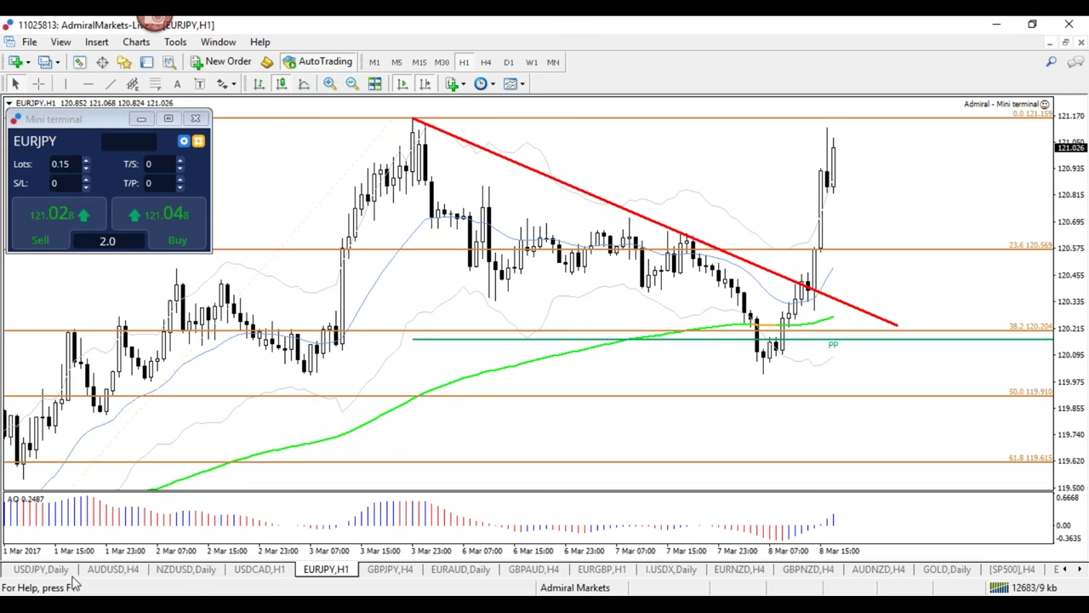
Bring up the USDJPY chart on the H1 timeframe with its candles condensed.
{"action": "left_click", "coordinate": [40, 569]}
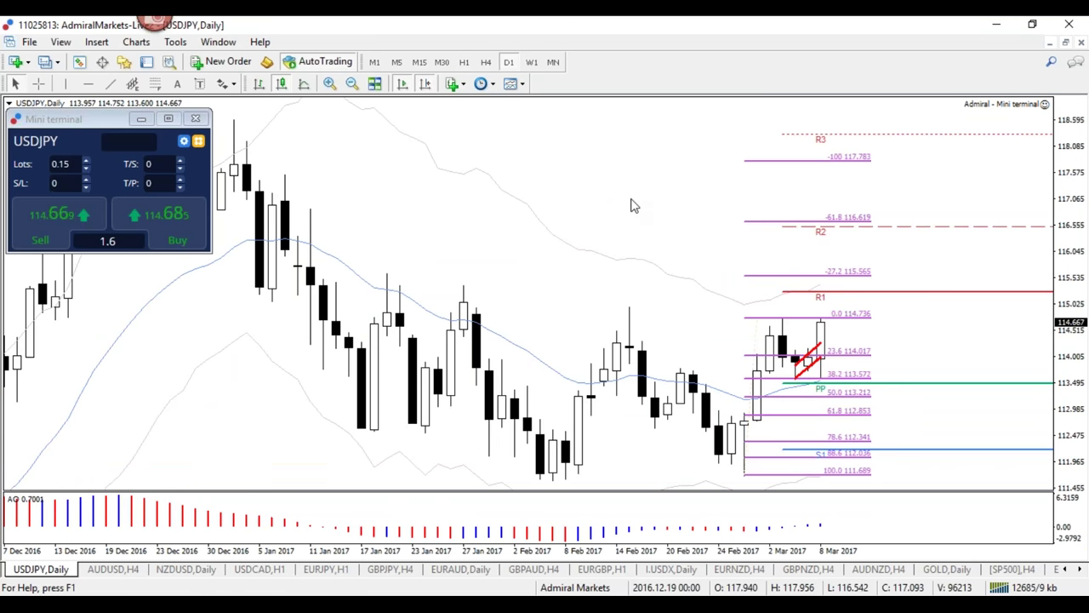
{"action": "left_click", "coordinate": [475, 66]}
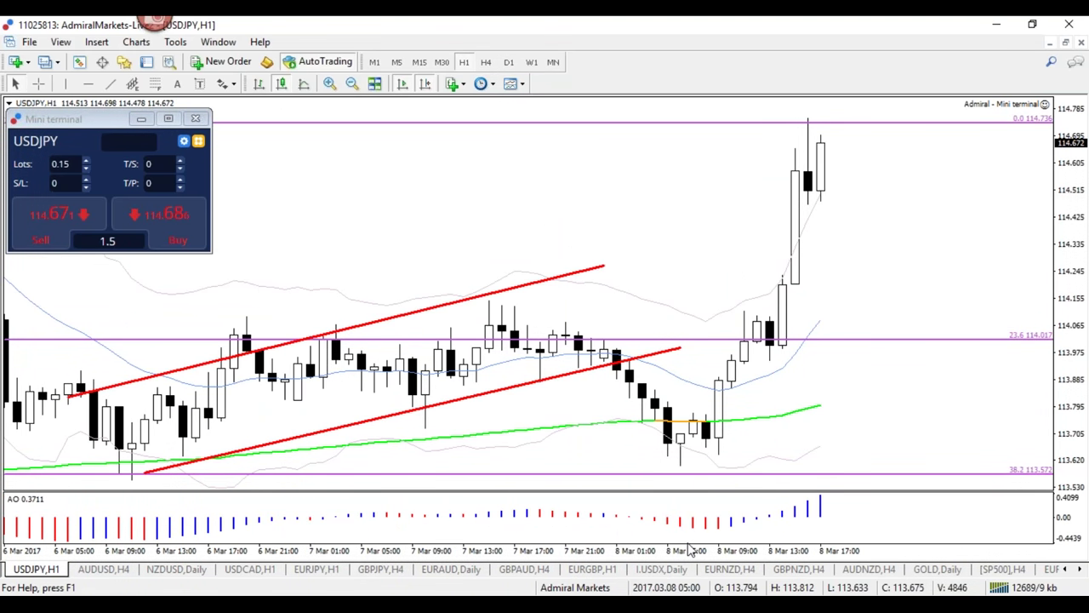
{"action": "left_click_drag", "start_coordinate": [691, 549], "coordinate": [647, 548]}
Outline a red resistance zone across the USDJPY 6–7 March highs, mark the candle breaking through it in blue, and clear the drawing.
{"action": "mouse_move", "coordinate": [510, 286]}
{"action": "left_mouse_down"}
{"action": "mouse_move", "coordinate": [829, 286]}
{"action": "mouse_move", "coordinate": [528, 276]}
{"action": "left_mouse_up"}
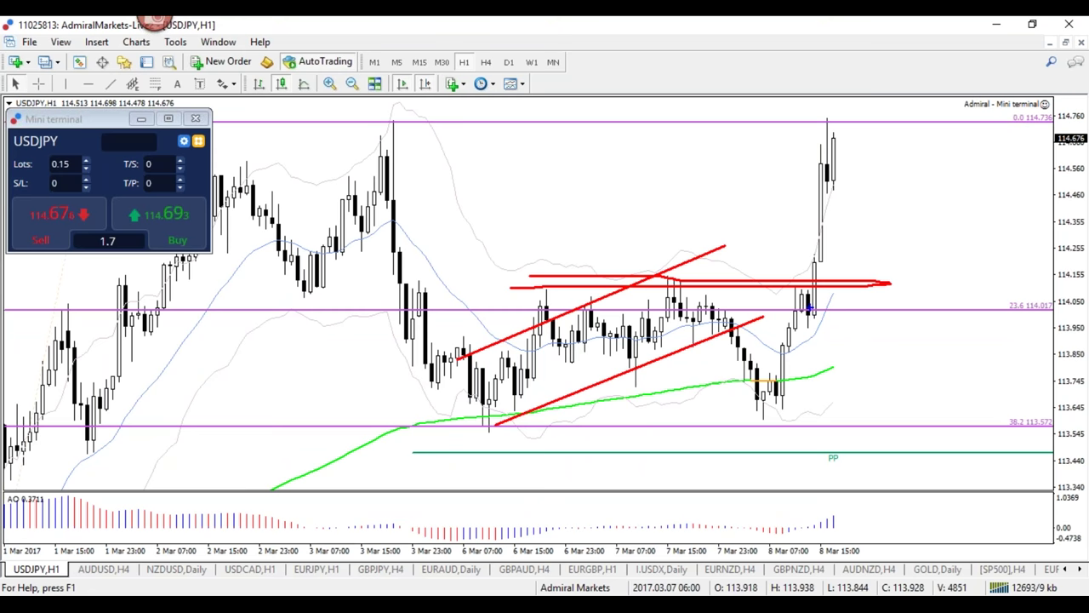
{"action": "mouse_move", "coordinate": [817, 253]}
{"action": "left_mouse_down"}
{"action": "mouse_move", "coordinate": [834, 262]}
{"action": "mouse_move", "coordinate": [796, 257]}
{"action": "mouse_move", "coordinate": [818, 253]}
{"action": "left_mouse_up"}
{"action": "key", "text": "e"}
Draw successive red horizontal lines through the USDJPY H1 highs just above the 23.6 level, clearing each set.
{"action": "key", "text": "r"}
{"action": "left_click_drag", "start_coordinate": [478, 295], "coordinate": [898, 301]}
{"action": "left_click_drag", "start_coordinate": [529, 280], "coordinate": [913, 282]}
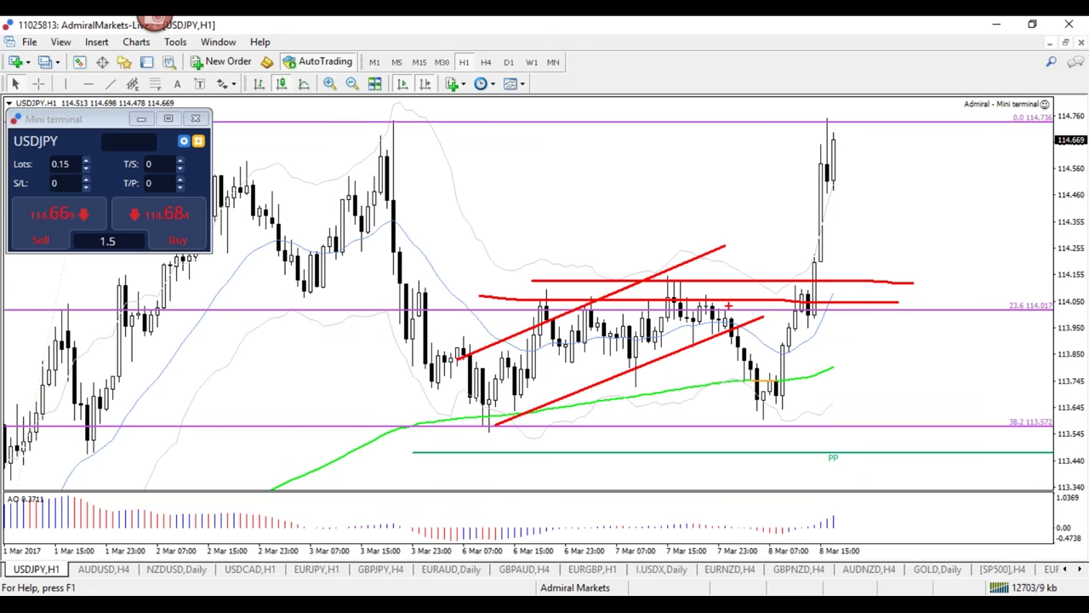
{"action": "key", "text": "e"}
{"action": "left_click_drag", "start_coordinate": [823, 292], "coordinate": [439, 283]}
{"action": "left_click_drag", "start_coordinate": [868, 291], "coordinate": [186, 293]}
{"action": "key", "text": "e"}
{"action": "left_click_drag", "start_coordinate": [776, 313], "coordinate": [508, 310]}
{"action": "left_click_drag", "start_coordinate": [840, 290], "coordinate": [368, 304]}
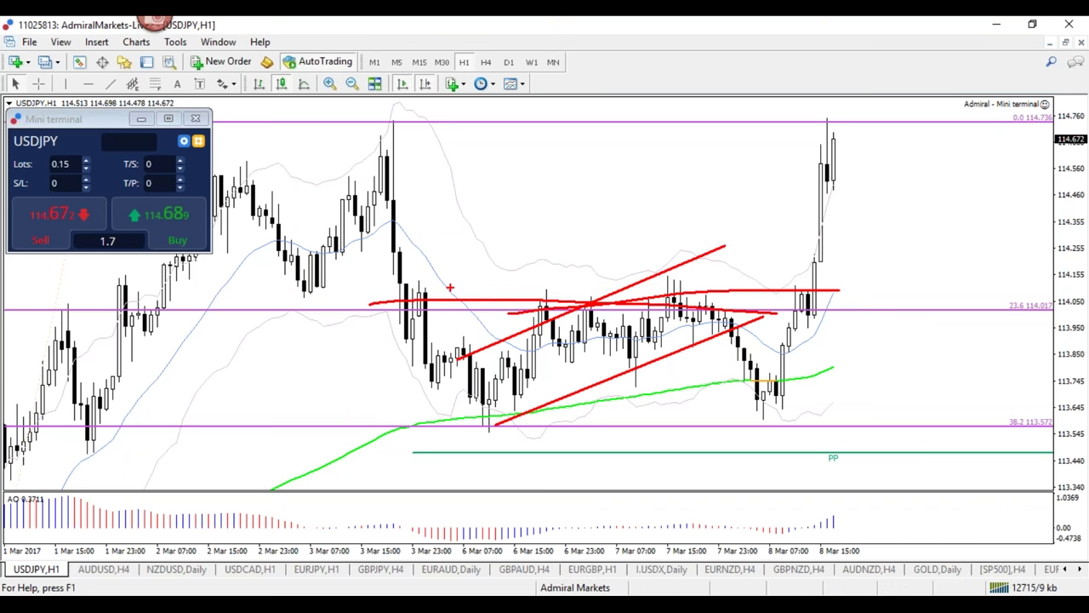
{"action": "key", "text": "e"}
On the USDJPY M15 chart, outline the pullback before the rally in red, ring it and add an upward arrow in blue, and clear everything.
{"action": "left_click", "coordinate": [419, 61]}
{"action": "left_click_drag", "start_coordinate": [612, 295], "coordinate": [725, 322]}
{"action": "mouse_move", "coordinate": [640, 315]}
{"action": "left_mouse_down"}
{"action": "mouse_move", "coordinate": [783, 364]}
{"action": "mouse_move", "coordinate": [771, 342]}
{"action": "mouse_move", "coordinate": [677, 306]}
{"action": "mouse_move", "coordinate": [789, 351]}
{"action": "left_mouse_up"}
{"action": "mouse_move", "coordinate": [808, 313]}
{"action": "left_mouse_down"}
{"action": "mouse_move", "coordinate": [814, 236]}
{"action": "mouse_move", "coordinate": [830, 253]}
{"action": "left_mouse_up"}
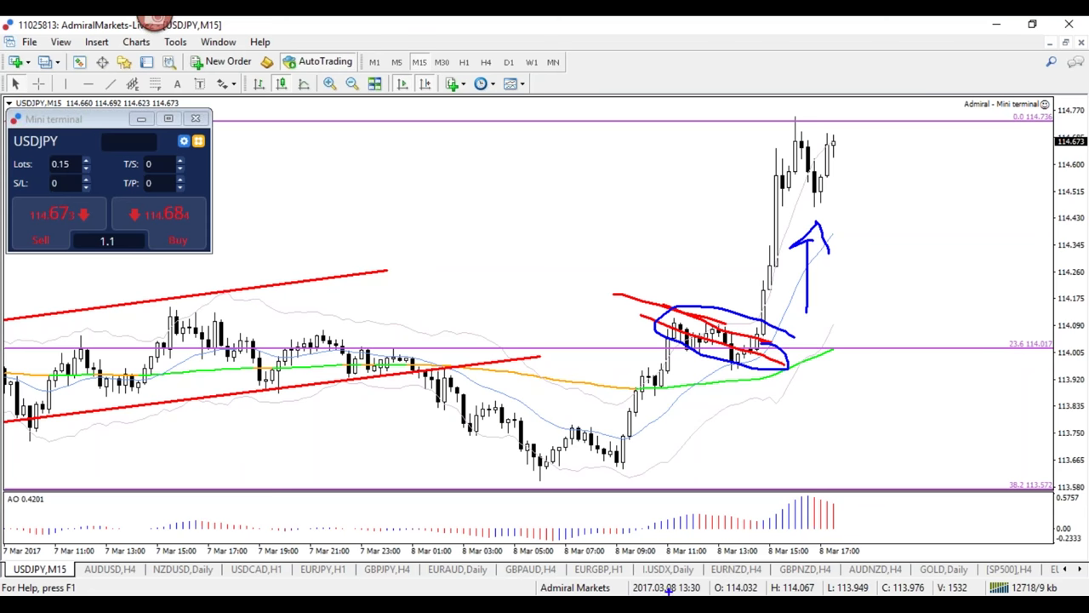
{"action": "key", "text": "Escape"}
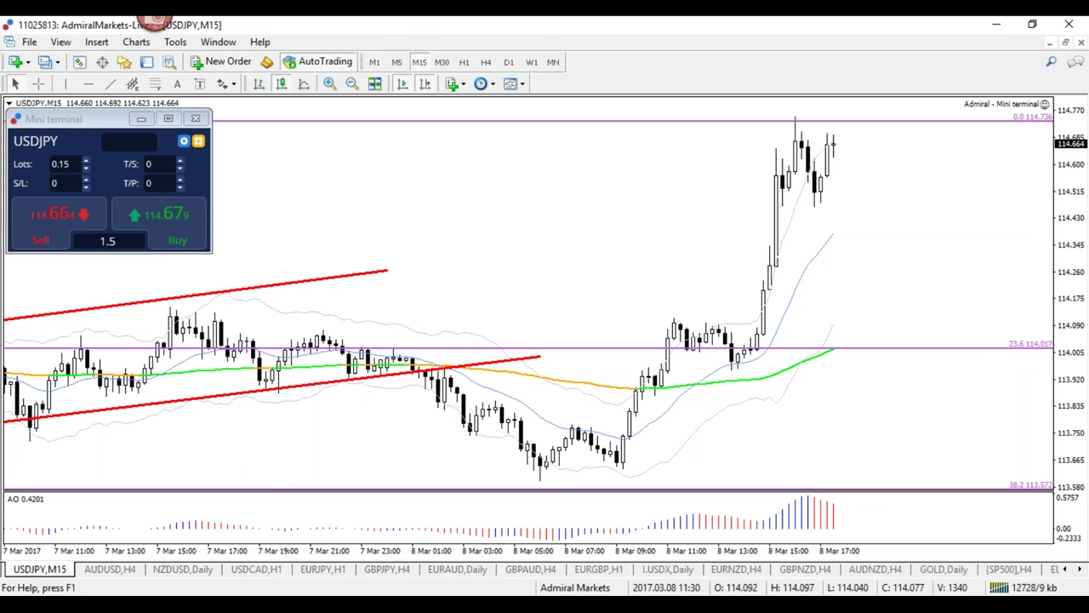
Bring up the EURAUD Daily chart and delete the larger Fibonacci retracement that starts from the late-February low.
{"action": "left_click", "coordinate": [472, 572]}
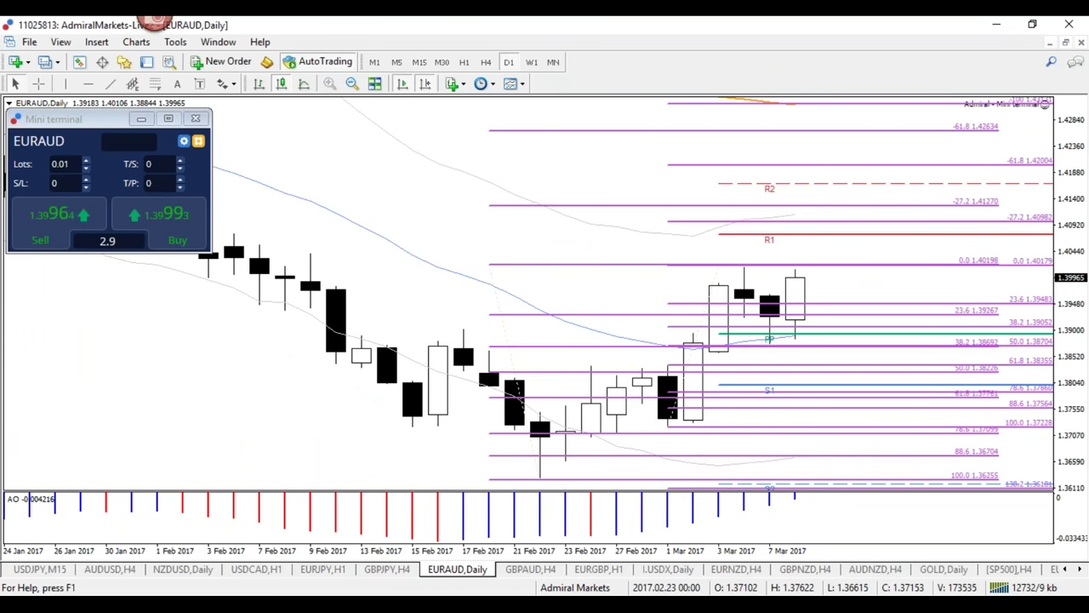
{"action": "mouse_move", "coordinate": [554, 539]}
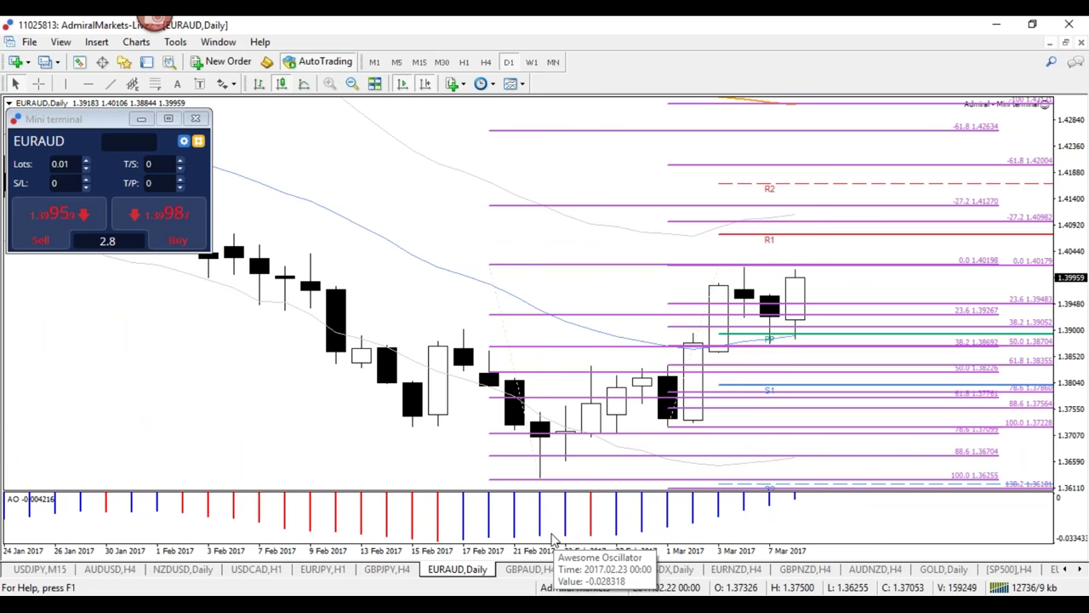
{"action": "right_click", "coordinate": [486, 275]}
{"action": "left_click", "coordinate": [536, 319]}
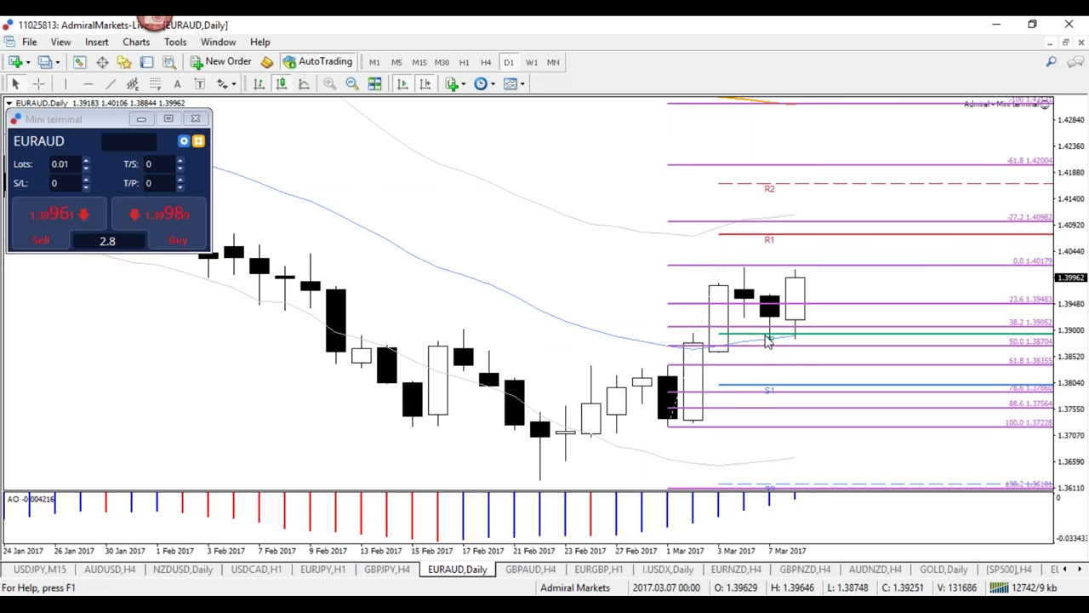
Switch EURAUD to H4 and inspect the 7–8 March candles around the 38.2 Fibonacci level with the crosshair.
{"action": "left_click", "coordinate": [486, 61]}
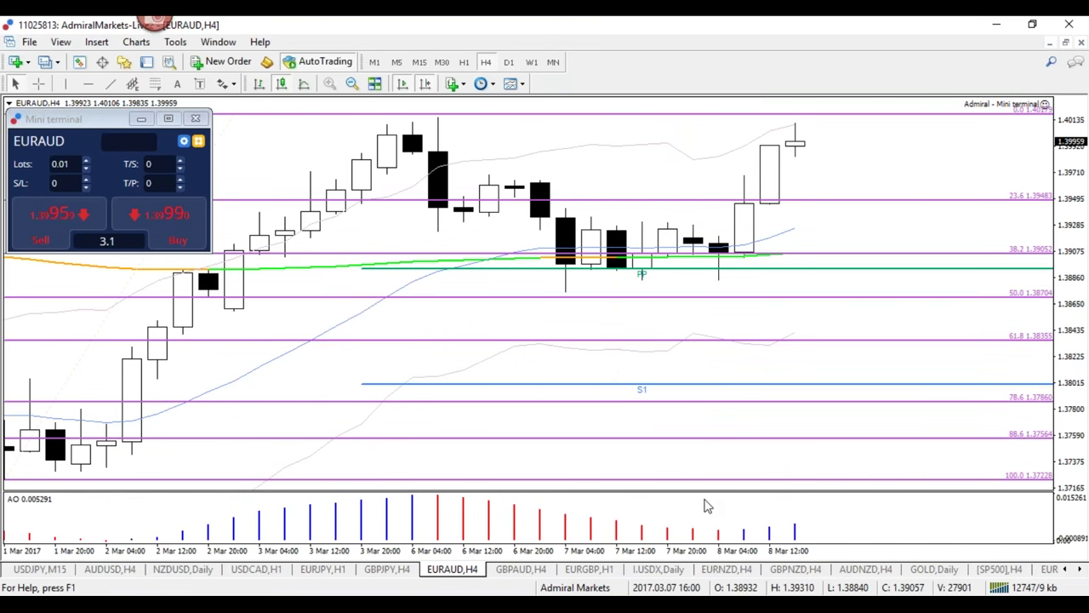
{"action": "key", "text": "minus"}
{"action": "key", "text": "minus"}
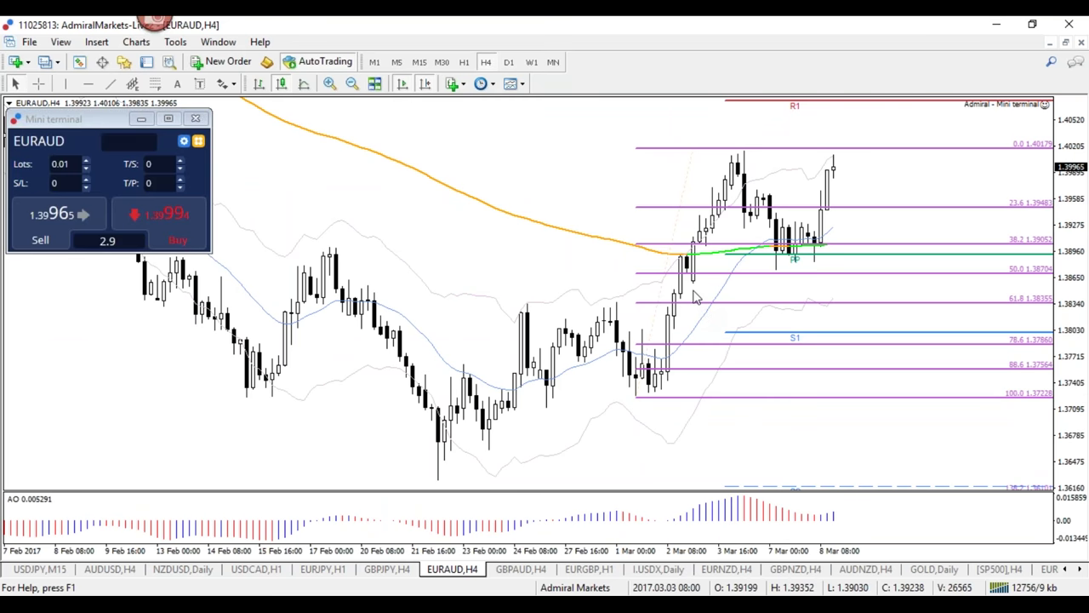
{"action": "key", "text": "ctrl+f"}
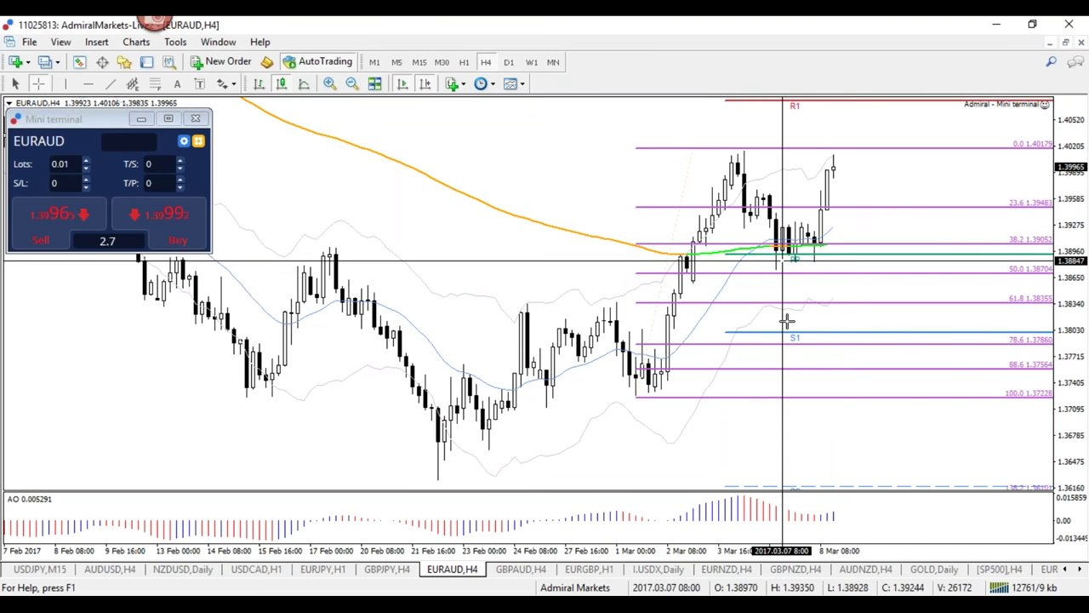
{"action": "key", "text": "plus"}
{"action": "key", "text": "plus"}
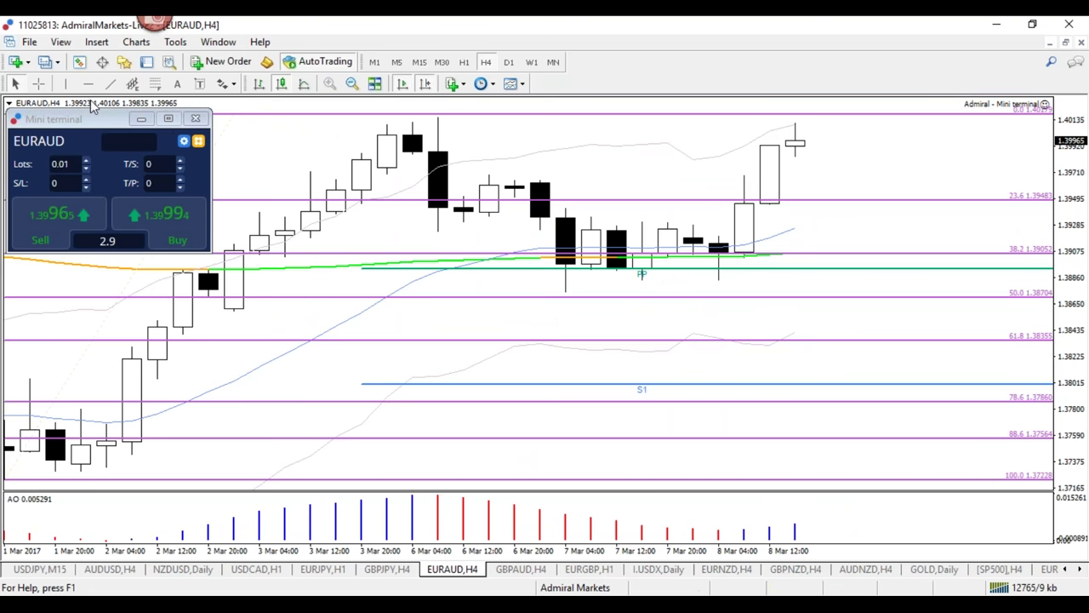
{"action": "left_click", "coordinate": [39, 83]}
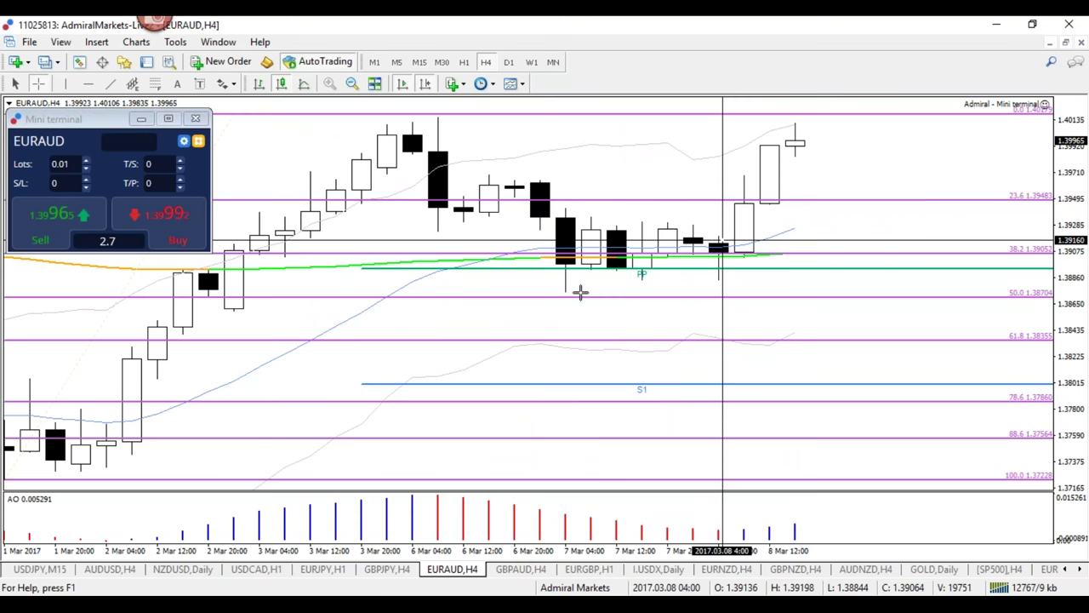
{"action": "mouse_move", "coordinate": [719, 245]}
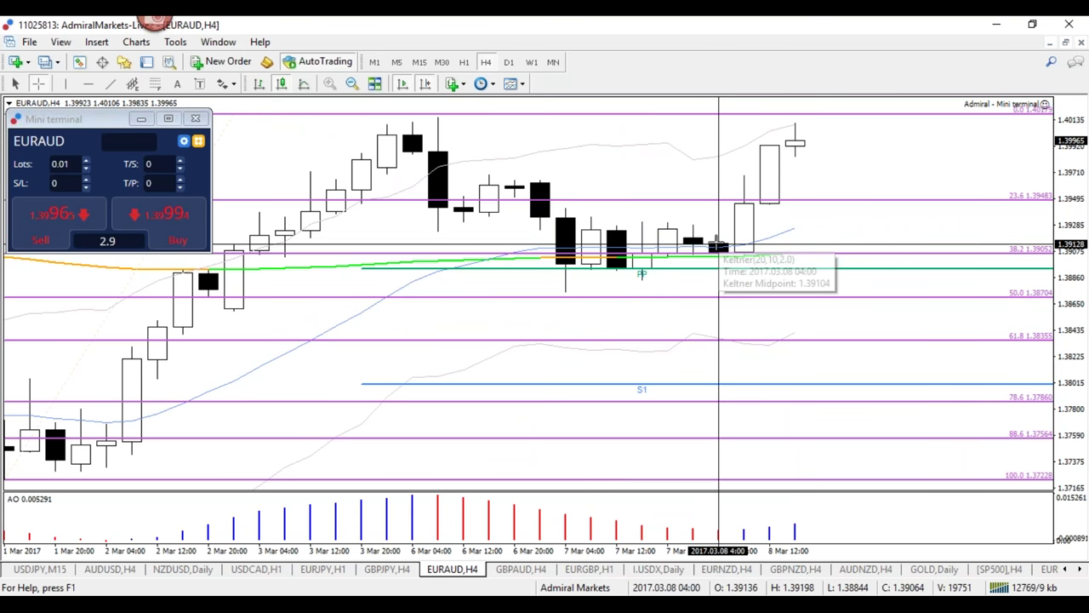
Mark the EURAUD H4 decline of 6–7 March in red and the recovery from the 38.2 level in blue, and clear everything.
{"action": "mouse_move", "coordinate": [719, 245]}
{"action": "left_mouse_down"}
{"action": "mouse_move", "coordinate": [695, 257]}
{"action": "mouse_move", "coordinate": [696, 280]}
{"action": "left_mouse_up"}
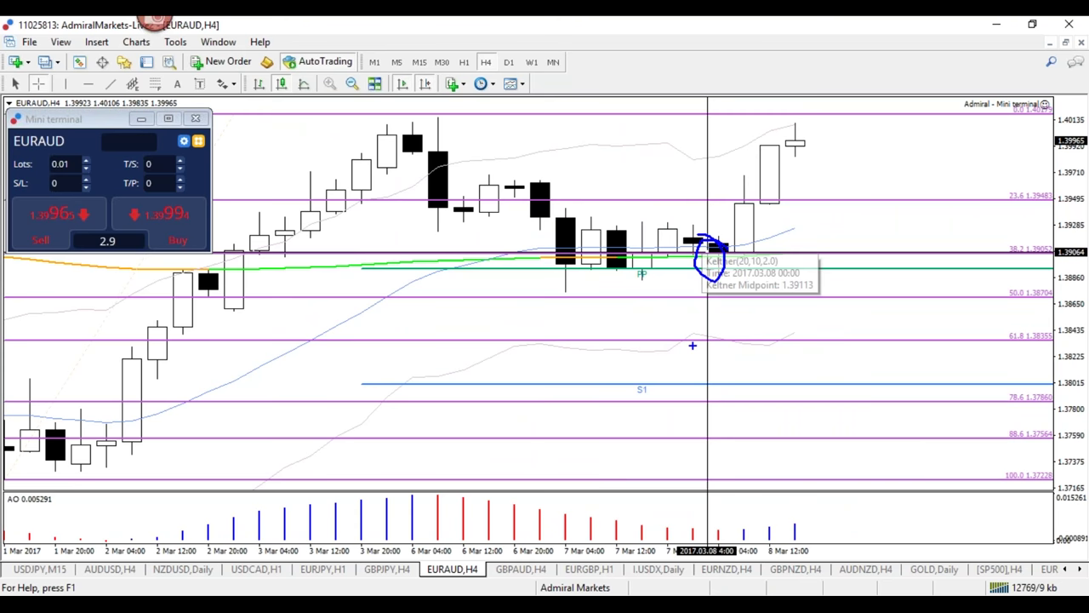
{"action": "left_click_drag", "start_coordinate": [564, 222], "coordinate": [400, 109]}
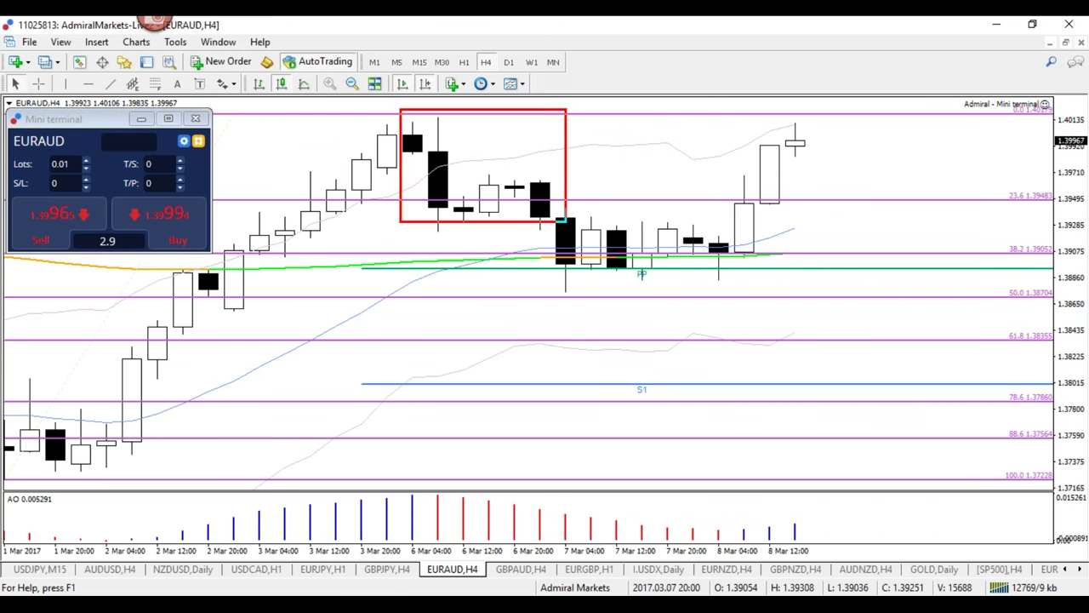
{"action": "mouse_move", "coordinate": [541, 191]}
{"action": "left_mouse_down"}
{"action": "mouse_move", "coordinate": [412, 120]}
{"action": "mouse_move", "coordinate": [511, 293]}
{"action": "left_mouse_up"}
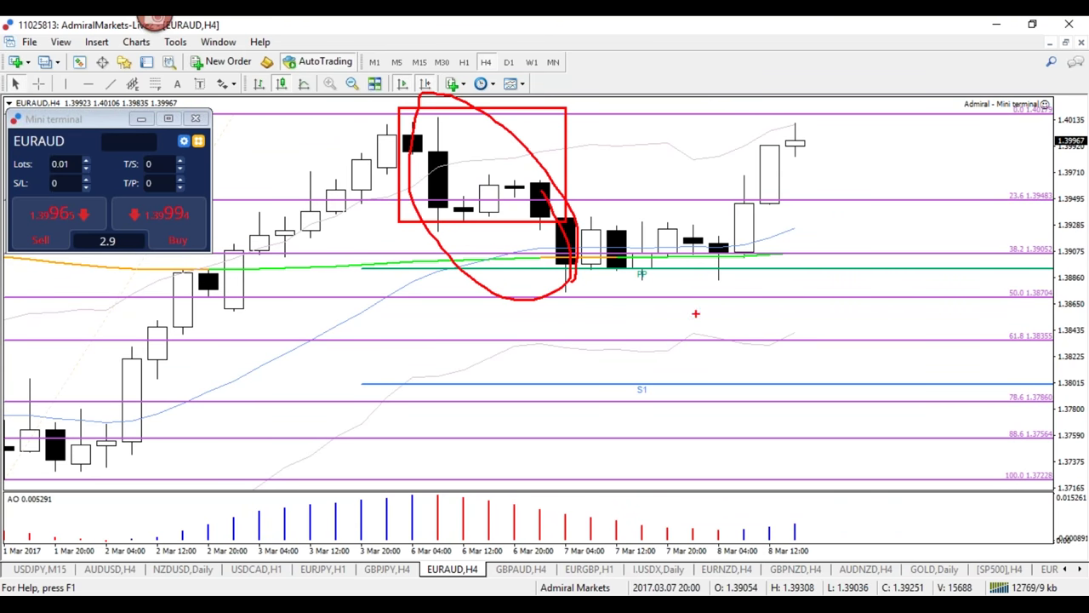
{"action": "mouse_move", "coordinate": [735, 257]}
{"action": "left_mouse_down"}
{"action": "mouse_move", "coordinate": [723, 241]}
{"action": "mouse_move", "coordinate": [737, 253]}
{"action": "left_mouse_up"}
{"action": "mouse_move", "coordinate": [469, 353]}
{"action": "left_mouse_down"}
{"action": "mouse_move", "coordinate": [481, 323]}
{"action": "mouse_move", "coordinate": [494, 332]}
{"action": "left_mouse_up"}
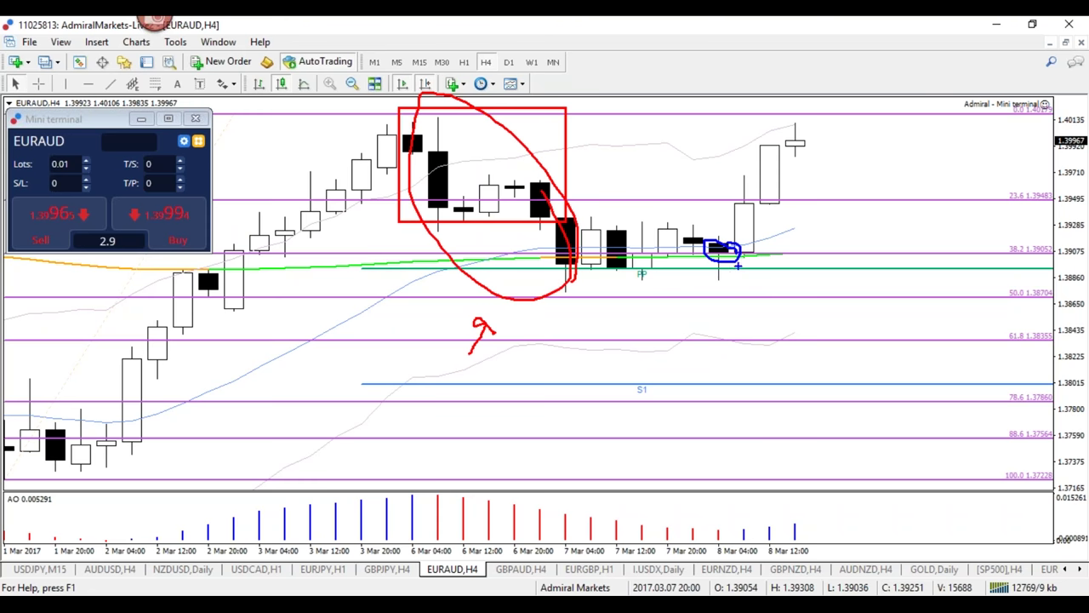
{"action": "mouse_move", "coordinate": [538, 290]}
{"action": "left_mouse_down"}
{"action": "mouse_move", "coordinate": [757, 270]}
{"action": "mouse_move", "coordinate": [800, 203]}
{"action": "mouse_move", "coordinate": [817, 216]}
{"action": "mouse_move", "coordinate": [787, 217]}
{"action": "left_mouse_up"}
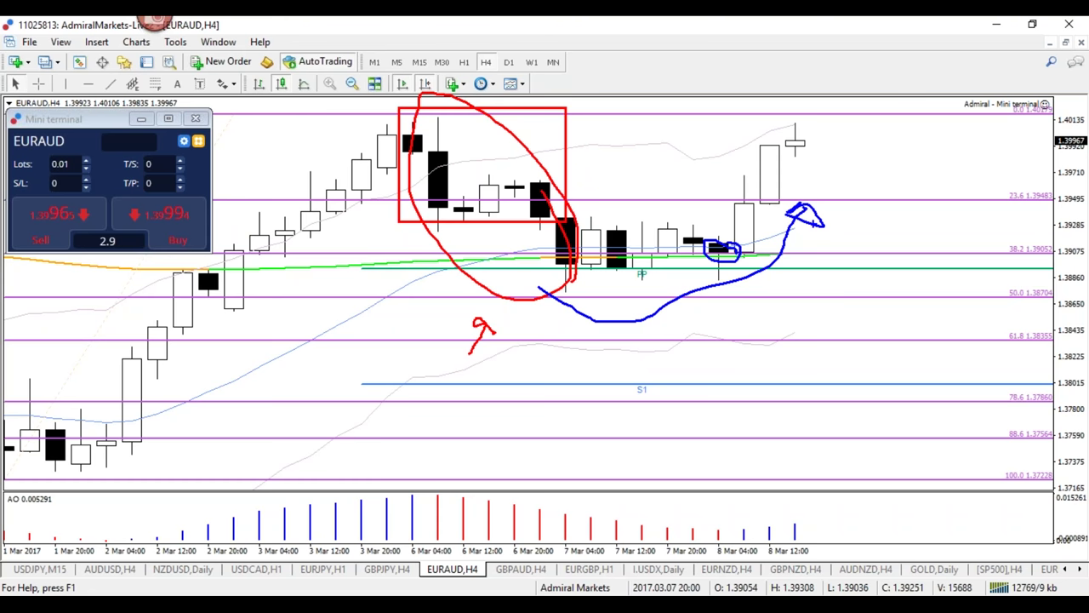
{"action": "key", "text": "Escape"}
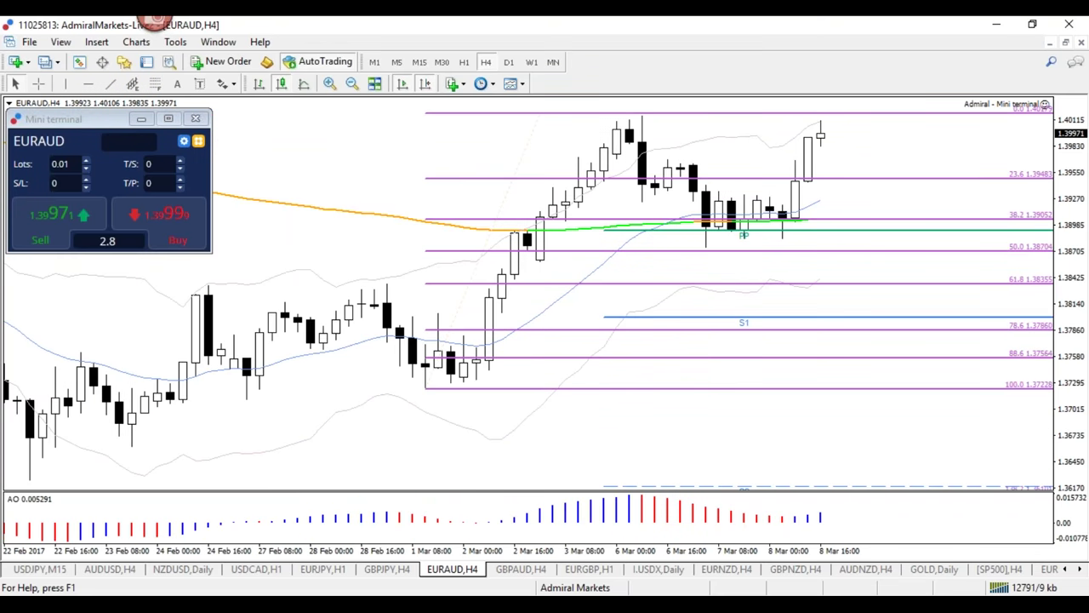
Review EURAUD on H1, and bring up its M15 chart framed on the 8 March low and the rally after it.
{"action": "left_click", "coordinate": [464, 61]}
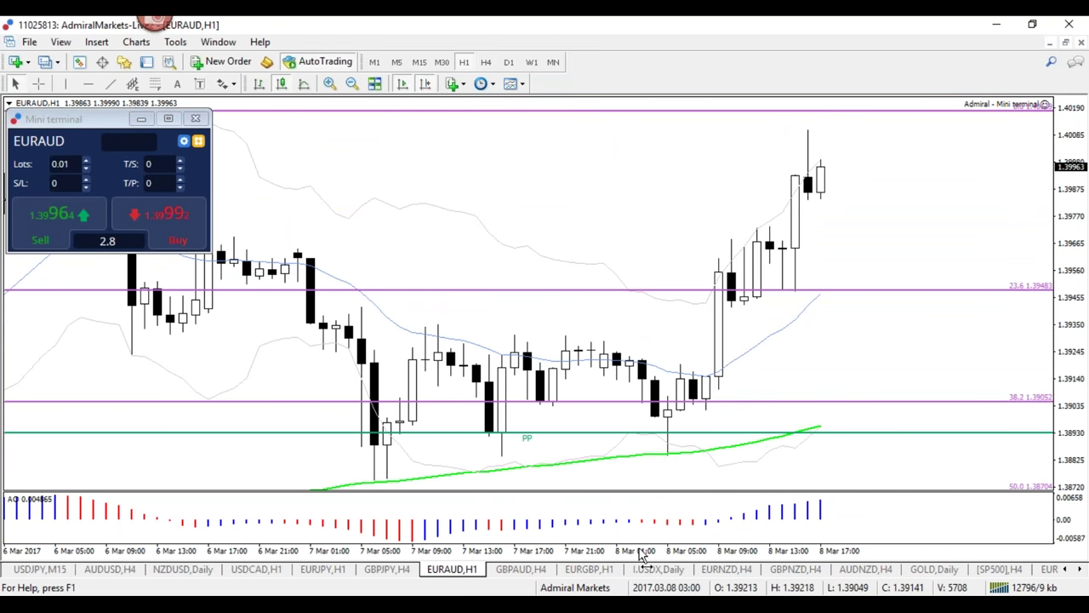
{"action": "key", "text": "minus"}
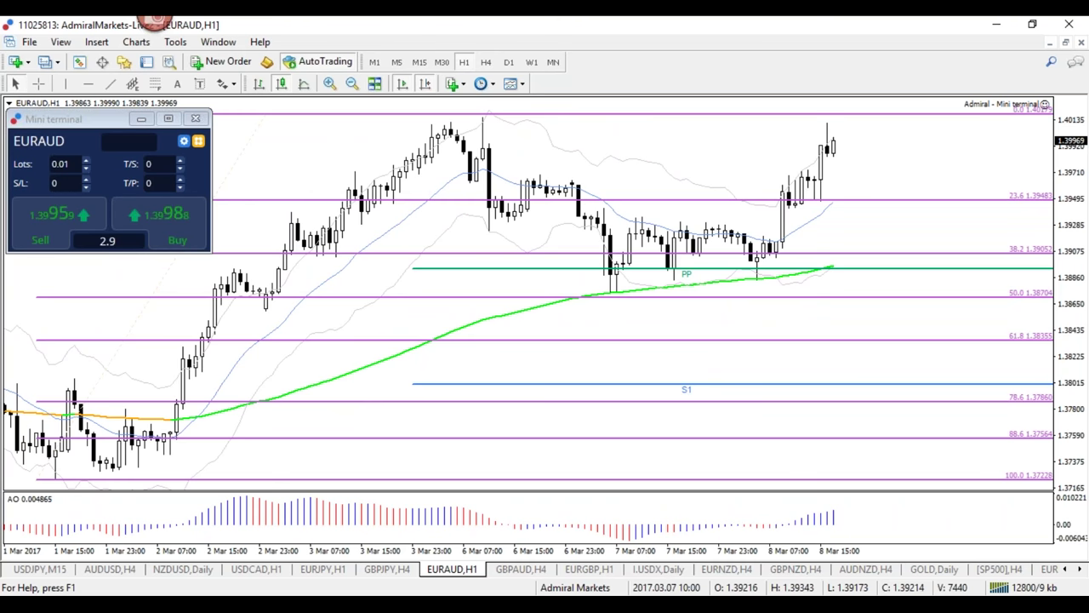
{"action": "left_click", "coordinate": [419, 64]}
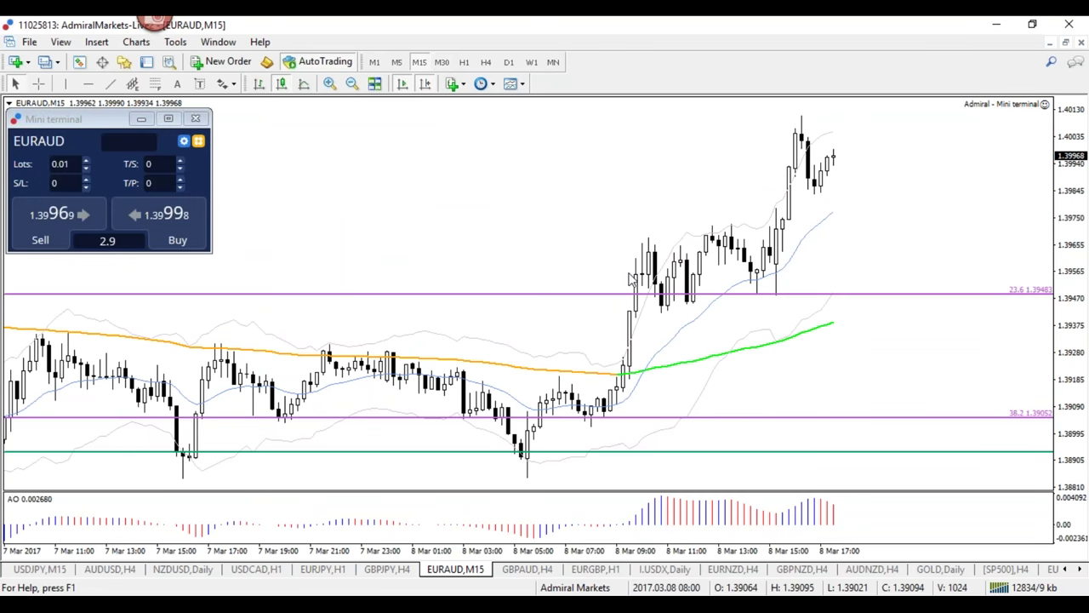
{"action": "key", "text": "plus"}
{"action": "key", "text": "plus"}
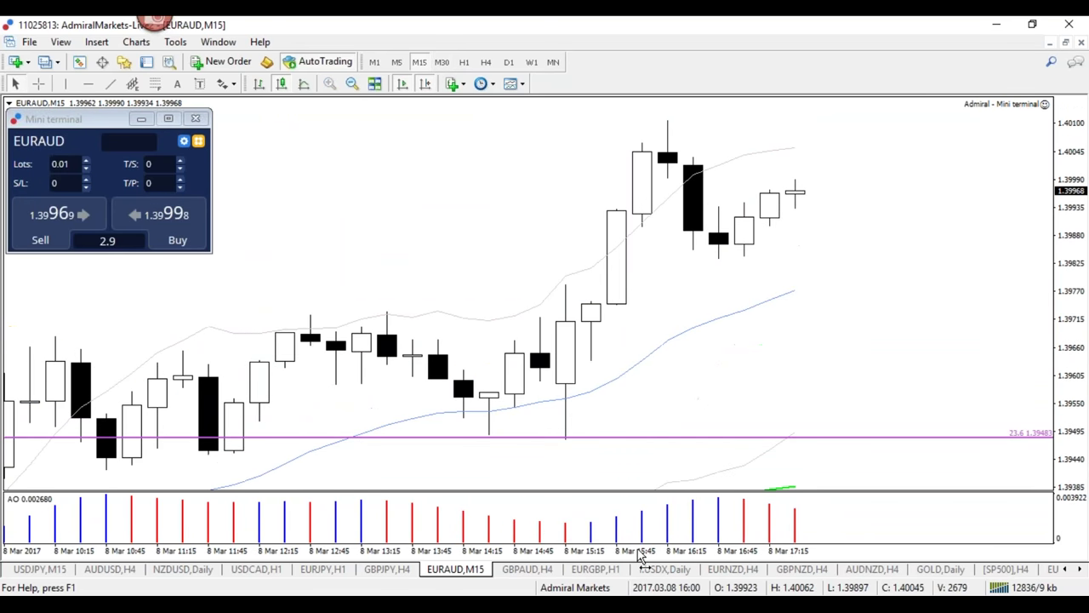
{"action": "key", "text": "minus"}
{"action": "left_click", "coordinate": [405, 85]}
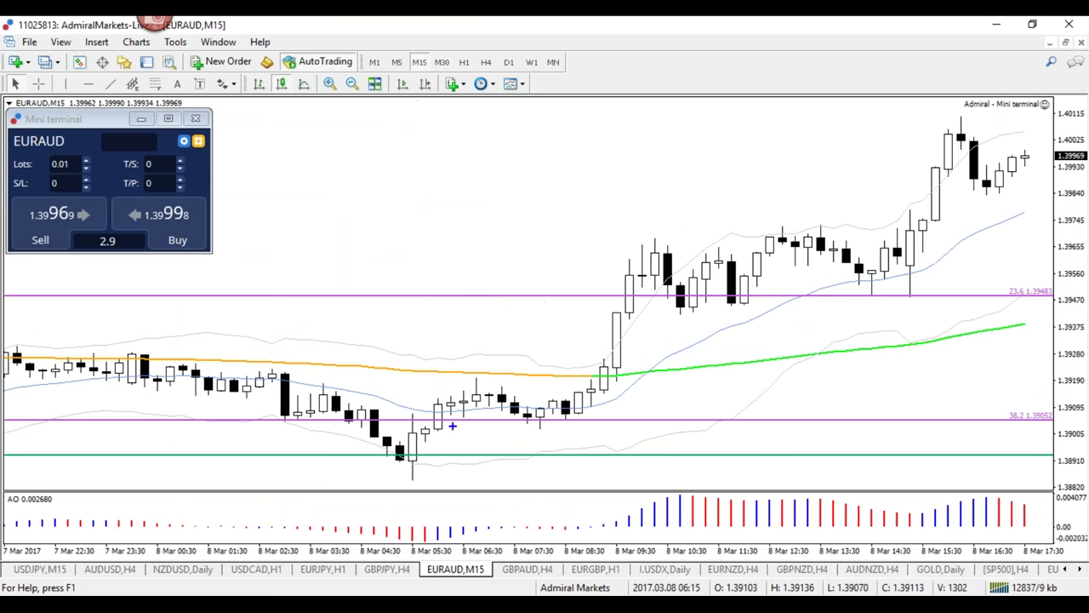
Ring the first EURAUD M15 candles rising from the 8 March low back above the 38.2 level in red, clearing each drawing.
{"action": "mouse_move", "coordinate": [425, 424]}
{"action": "left_mouse_down"}
{"action": "mouse_move", "coordinate": [431, 444]}
{"action": "mouse_move", "coordinate": [429, 428]}
{"action": "mouse_move", "coordinate": [414, 434]}
{"action": "mouse_move", "coordinate": [417, 464]}
{"action": "mouse_move", "coordinate": [449, 402]}
{"action": "mouse_move", "coordinate": [407, 429]}
{"action": "mouse_move", "coordinate": [439, 434]}
{"action": "mouse_move", "coordinate": [429, 420]}
{"action": "left_mouse_up"}
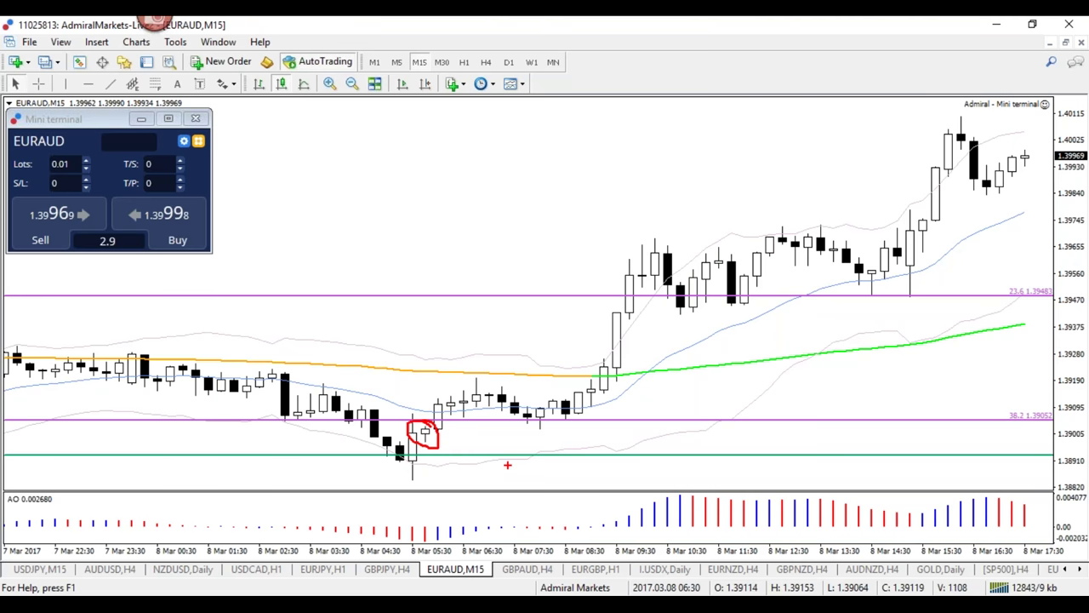
{"action": "left_click_drag", "start_coordinate": [476, 383], "coordinate": [436, 419]}
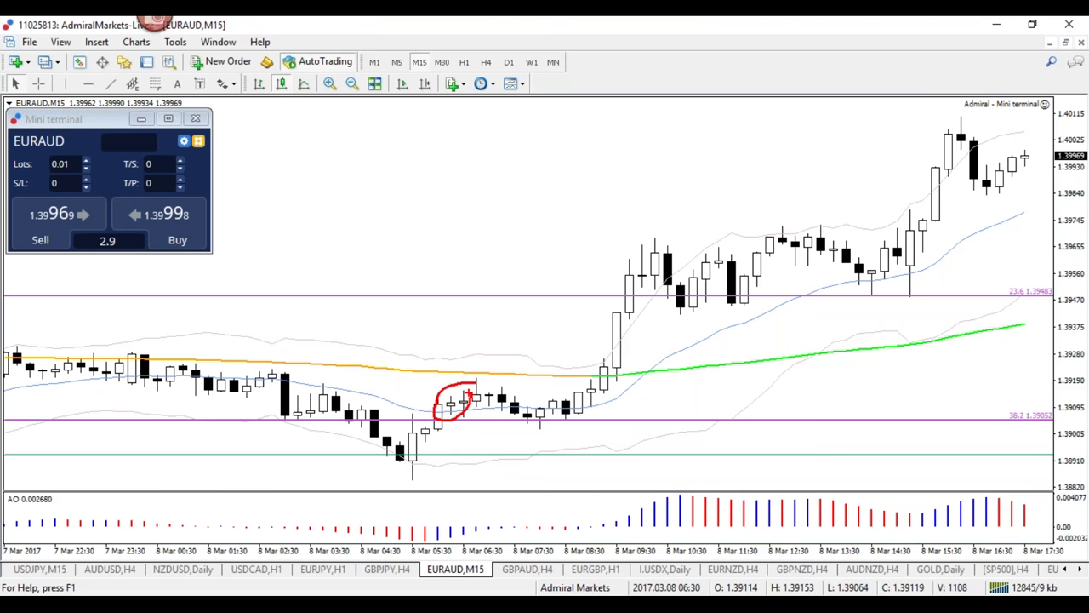
{"action": "mouse_move", "coordinate": [476, 382]}
{"action": "left_mouse_down"}
{"action": "mouse_move", "coordinate": [466, 379]}
{"action": "mouse_move", "coordinate": [420, 483]}
{"action": "mouse_move", "coordinate": [484, 390]}
{"action": "mouse_move", "coordinate": [451, 383]}
{"action": "left_mouse_up"}
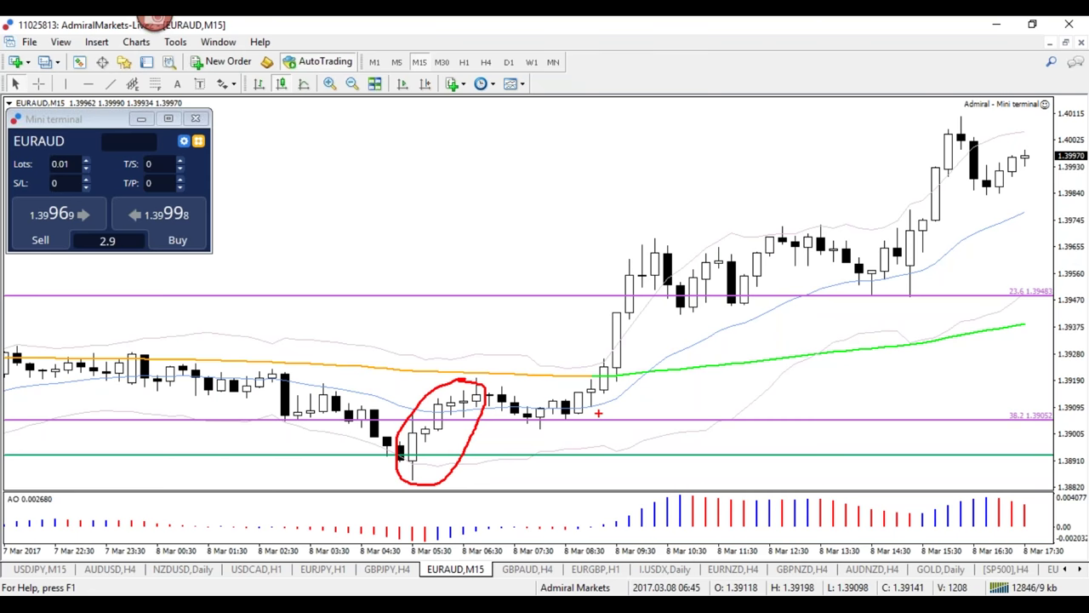
{"action": "key", "text": "e"}
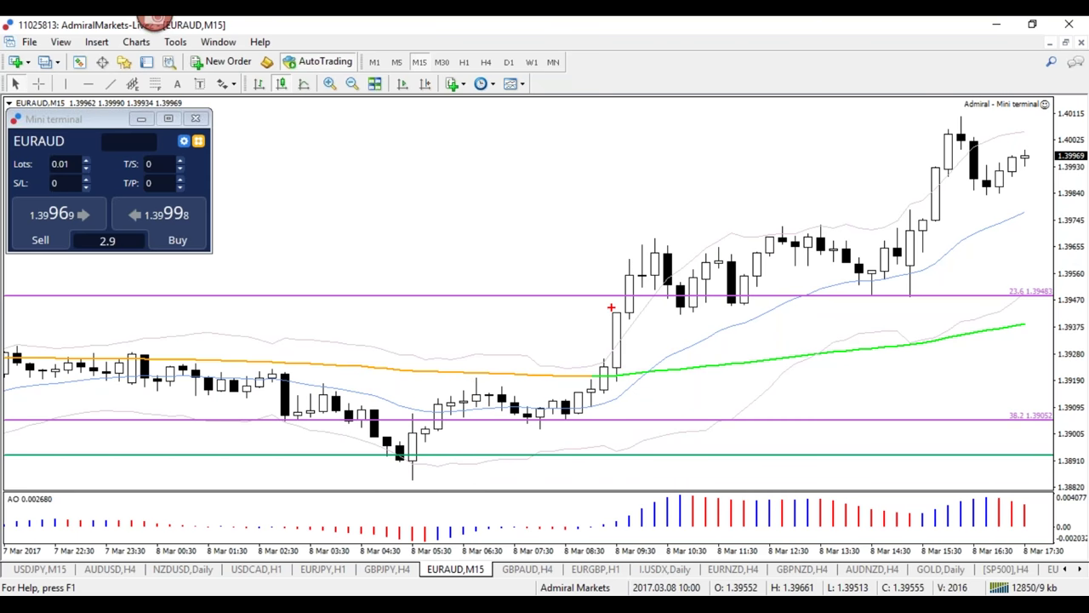
Ring the EURAUD M15 candles breaking above the orange moving average on 8 March in blue, and clear the drawing.
{"action": "mouse_move", "coordinate": [611, 307]}
{"action": "left_mouse_down"}
{"action": "mouse_move", "coordinate": [572, 385]}
{"action": "mouse_move", "coordinate": [564, 433]}
{"action": "mouse_move", "coordinate": [634, 344]}
{"action": "mouse_move", "coordinate": [604, 305]}
{"action": "left_mouse_up"}
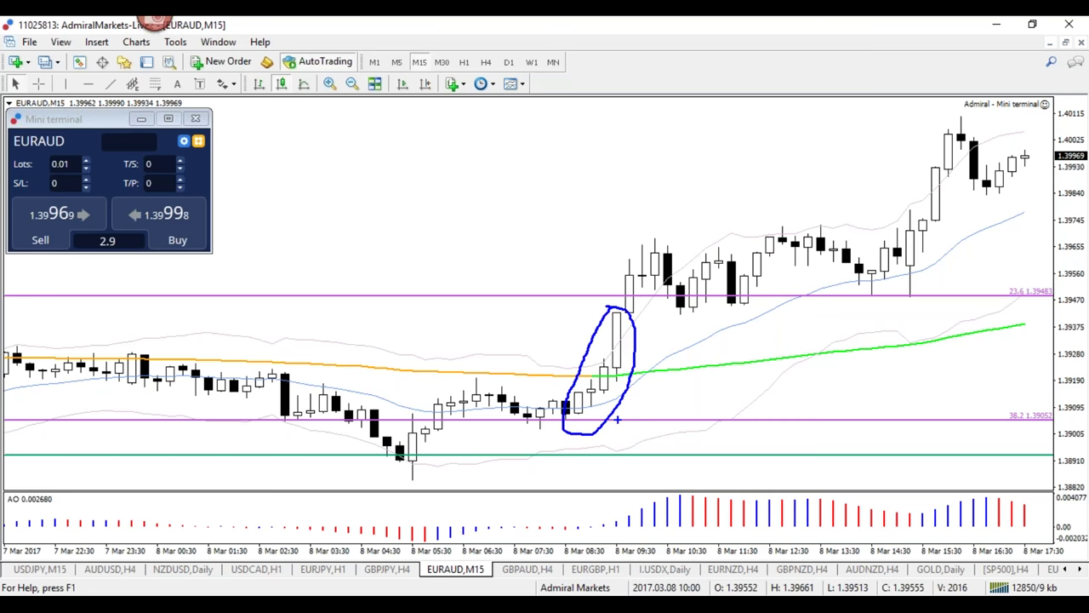
{"action": "left_click_drag", "start_coordinate": [591, 443], "coordinate": [590, 421]}
{"action": "key", "text": "Escape"}
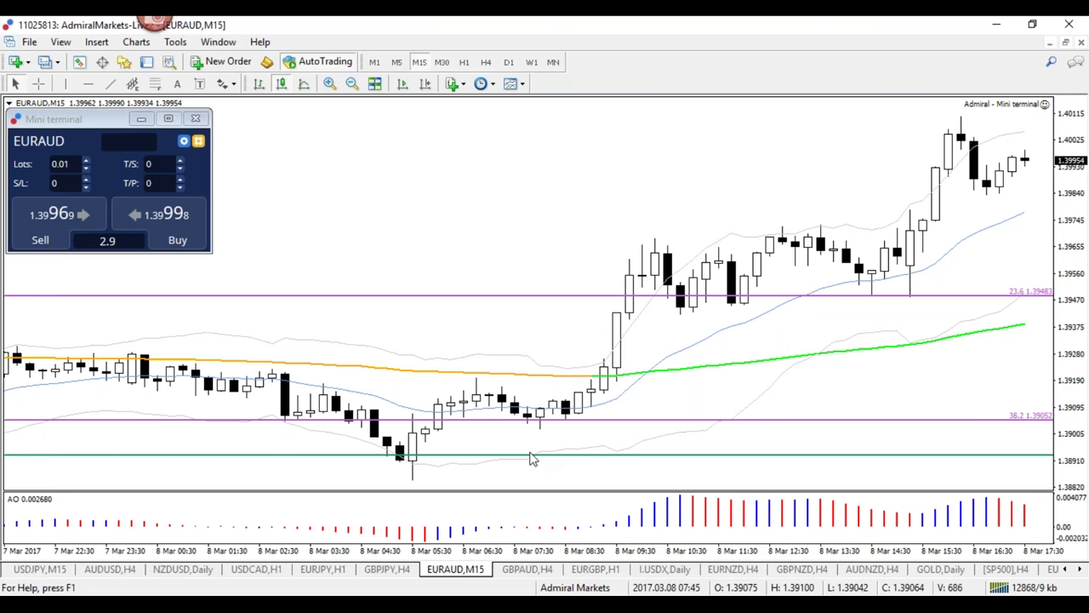
Mark the 8 March EURAUD low, arc over the small pullback and add an upward arrow in blue, and clear everything.
{"action": "left_click_drag", "start_coordinate": [425, 482], "coordinate": [446, 483]}
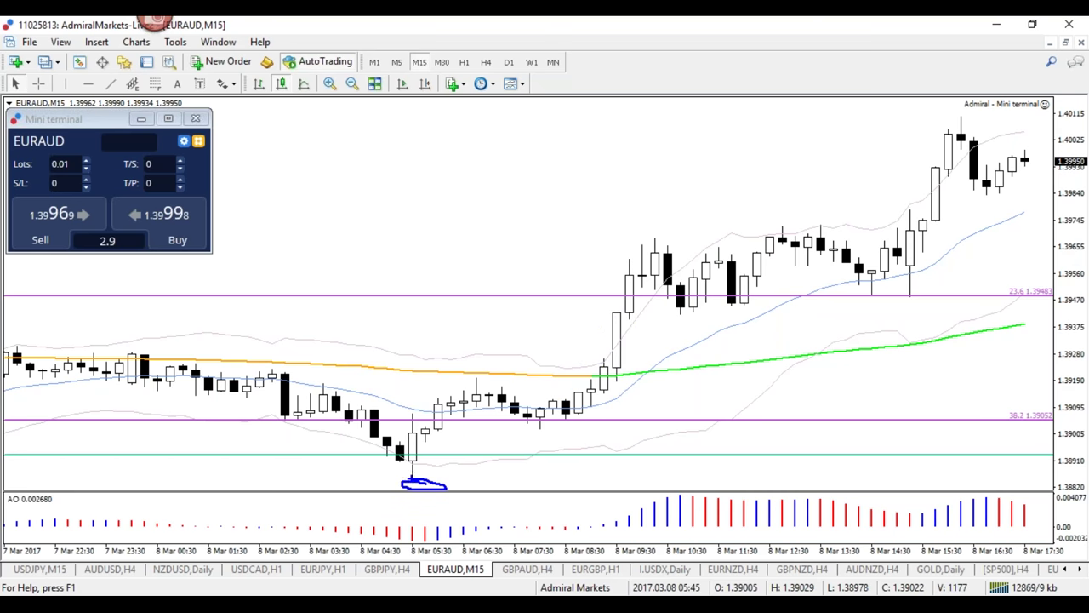
{"action": "mouse_move", "coordinate": [430, 439]}
{"action": "left_mouse_down"}
{"action": "mouse_move", "coordinate": [472, 412]}
{"action": "mouse_move", "coordinate": [524, 423]}
{"action": "mouse_move", "coordinate": [444, 417]}
{"action": "left_mouse_up"}
{"action": "mouse_move", "coordinate": [538, 435]}
{"action": "left_mouse_down"}
{"action": "mouse_move", "coordinate": [592, 411]}
{"action": "mouse_move", "coordinate": [638, 366]}
{"action": "mouse_move", "coordinate": [657, 391]}
{"action": "left_mouse_up"}
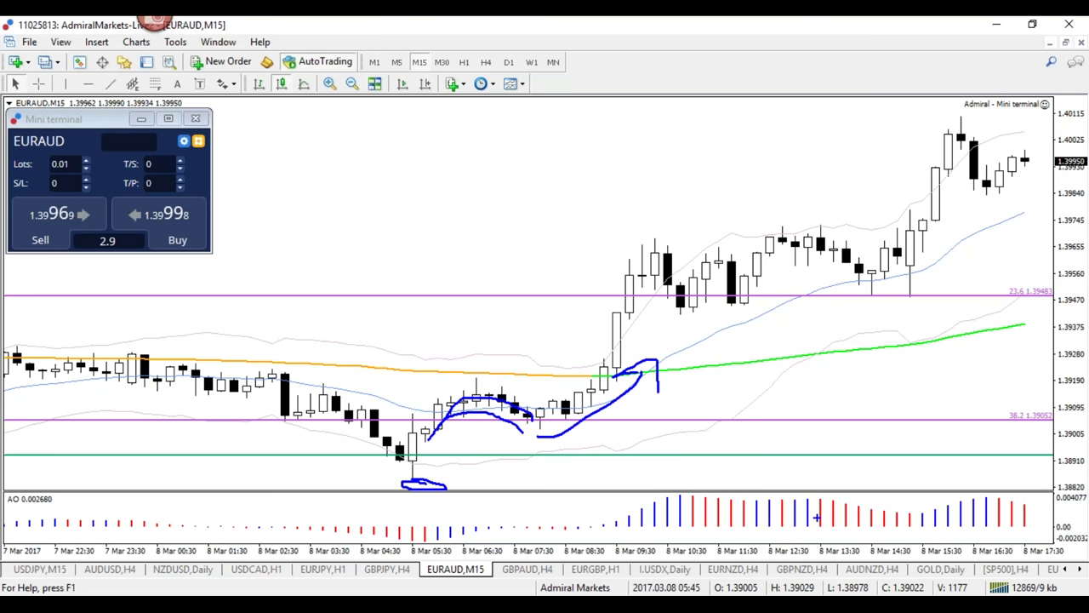
{"action": "key", "text": "Escape"}
On the GBPAUD H1 chart, underline the 6 March consolidation and ring the 8 March high at the pivot level in red, clearing the drawings.
{"action": "left_click", "coordinate": [507, 570]}
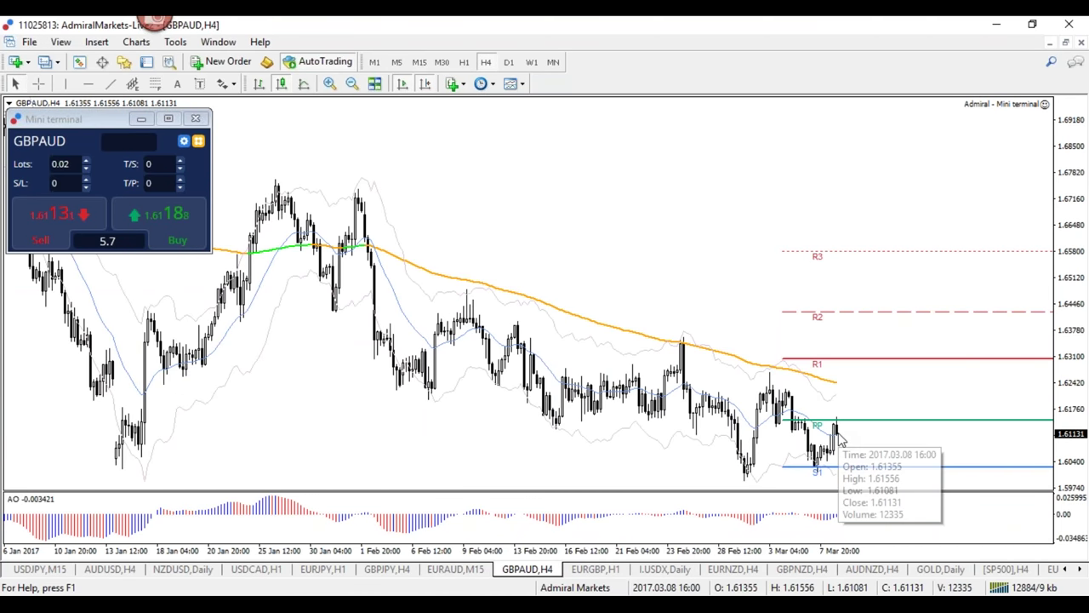
{"action": "left_click", "coordinate": [463, 61]}
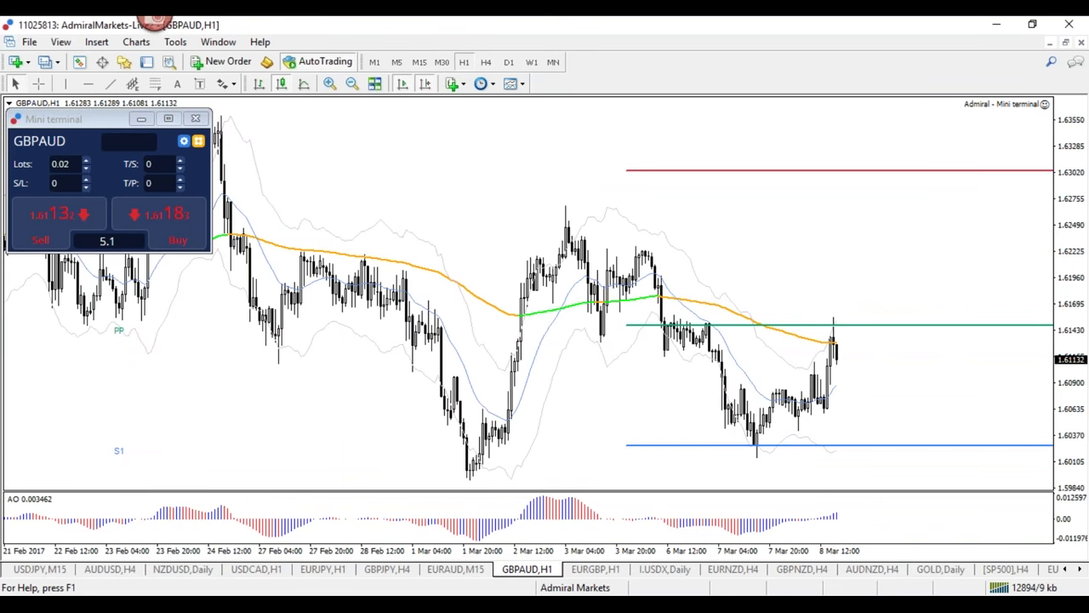
{"action": "left_click_drag", "start_coordinate": [722, 331], "coordinate": [663, 332]}
{"action": "key", "text": "e"}
{"action": "key", "text": "r"}
{"action": "left_click_drag", "start_coordinate": [844, 321], "coordinate": [848, 337]}
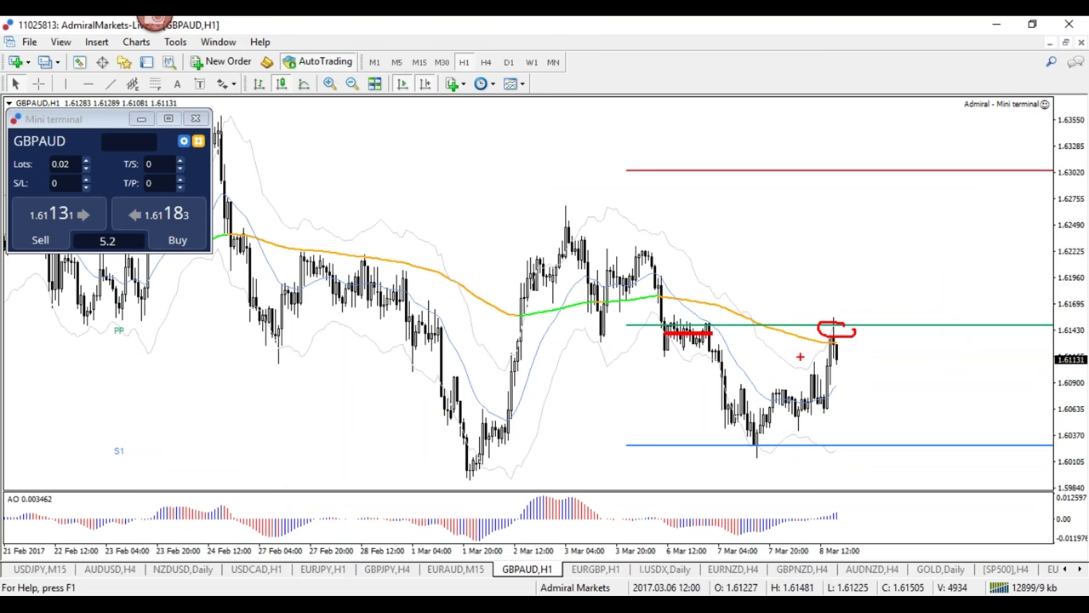
{"action": "key", "text": "e"}
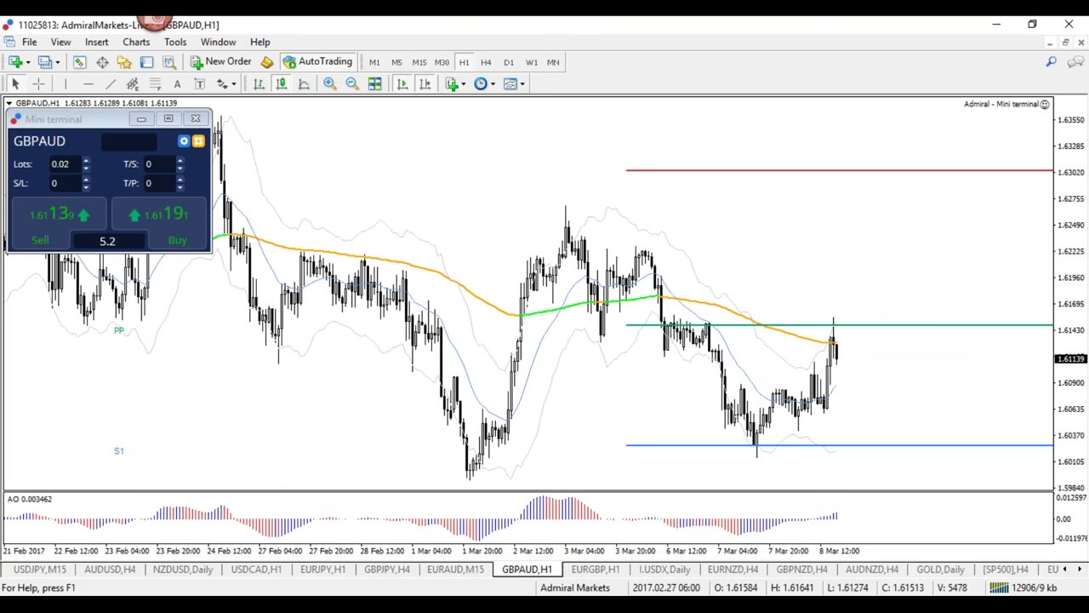
Examine GBPAUD's longer-term downtrend on the H4, Monthly and Weekly charts.
{"action": "left_click", "coordinate": [485, 63]}
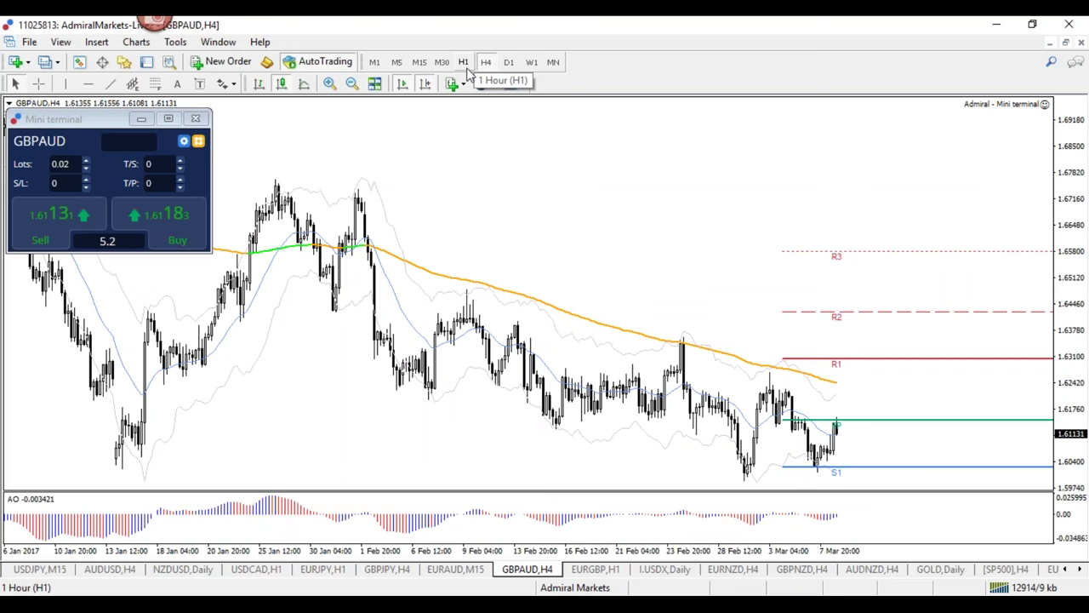
{"action": "left_click", "coordinate": [553, 63]}
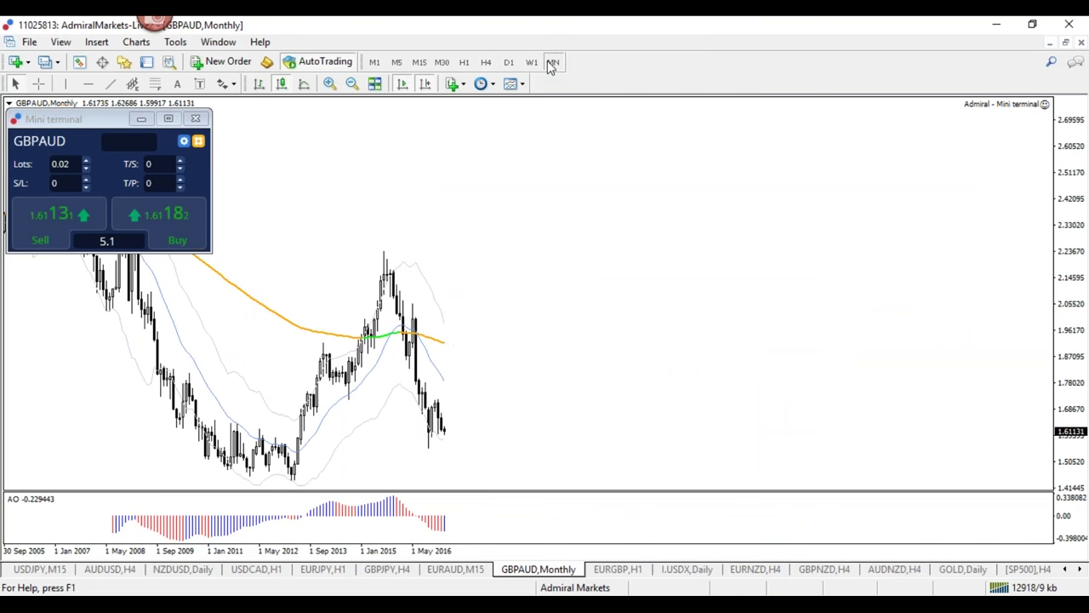
{"action": "left_click_drag", "start_coordinate": [572, 554], "coordinate": [600, 555]}
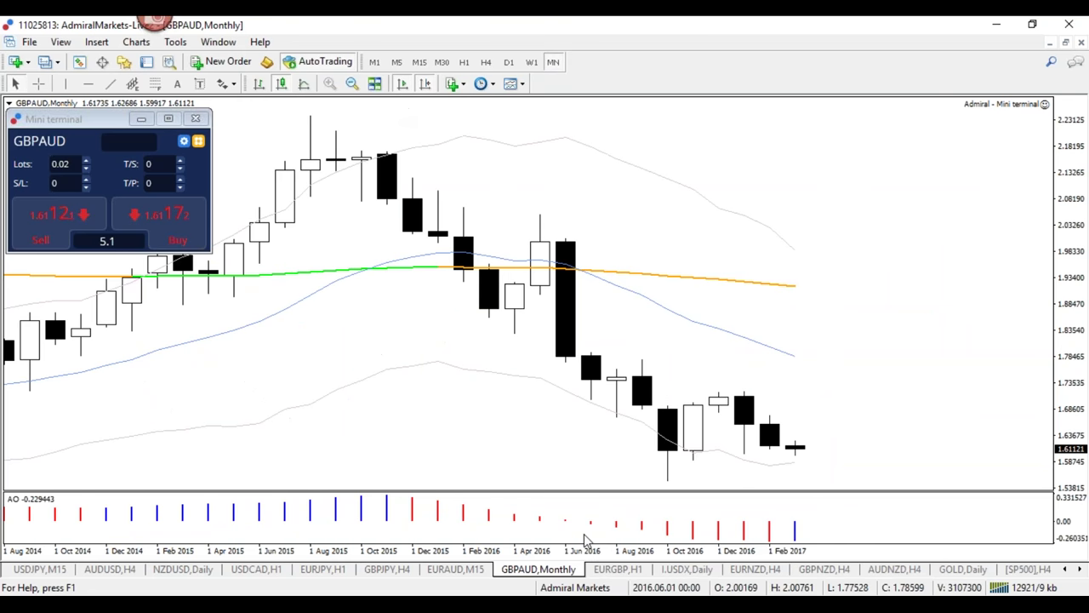
{"action": "left_click_drag", "start_coordinate": [585, 540], "coordinate": [511, 544]}
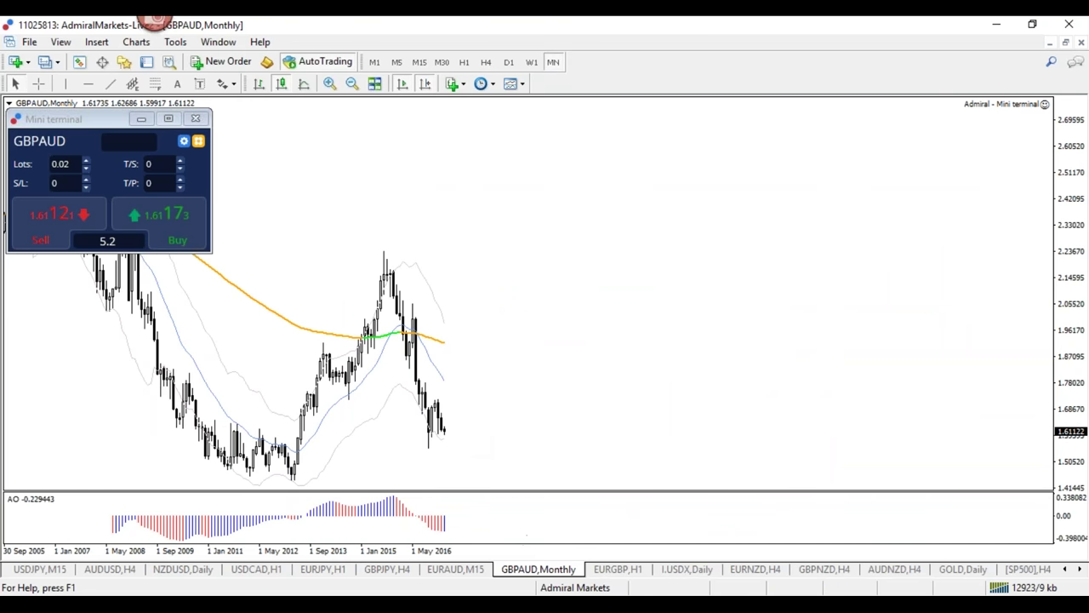
{"action": "key", "text": "plus"}
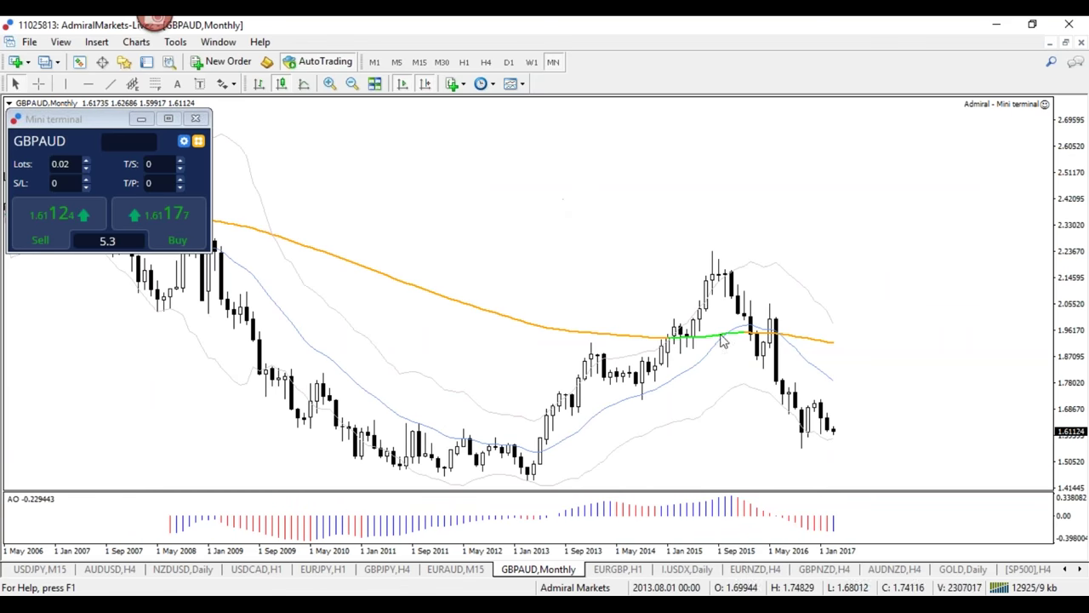
{"action": "left_click", "coordinate": [531, 63]}
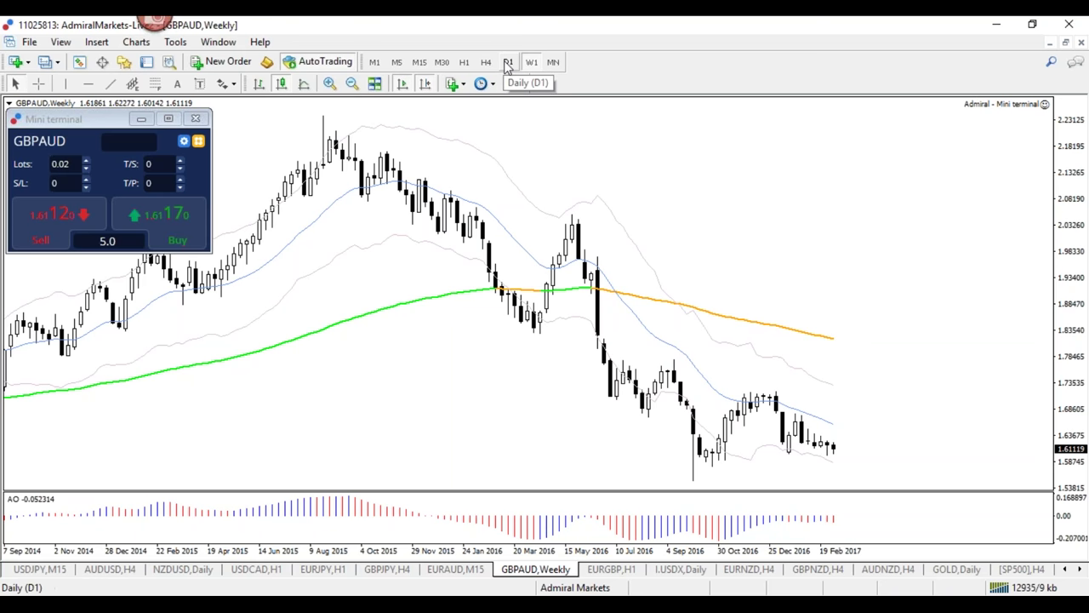
Examine GBPAUD's recent candles and its broader downtrend on the Daily chart.
{"action": "left_click", "coordinate": [508, 65]}
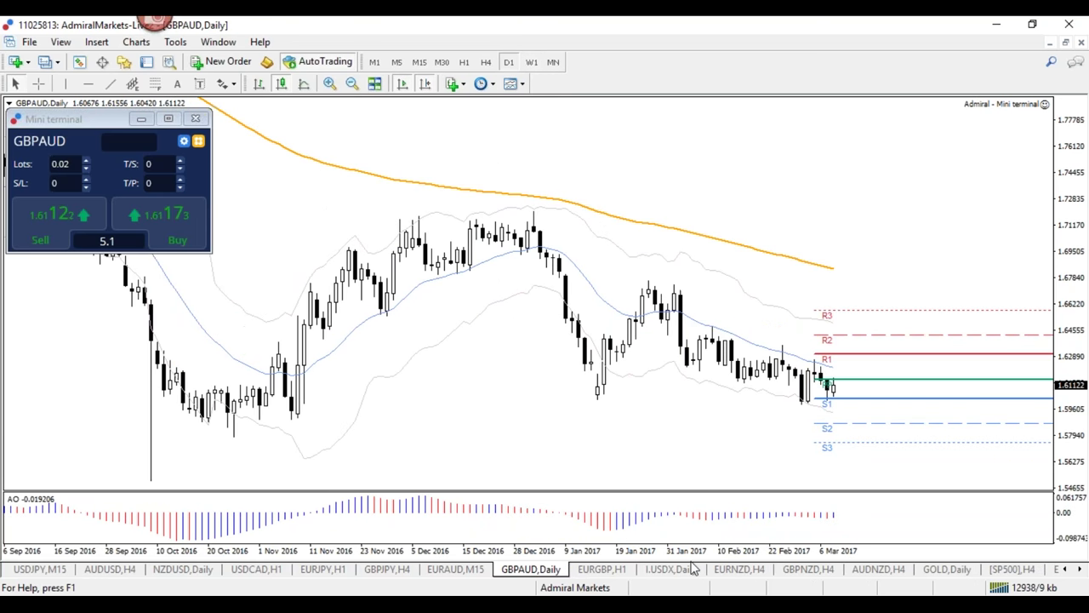
{"action": "key", "text": "plus"}
{"action": "key", "text": "plus"}
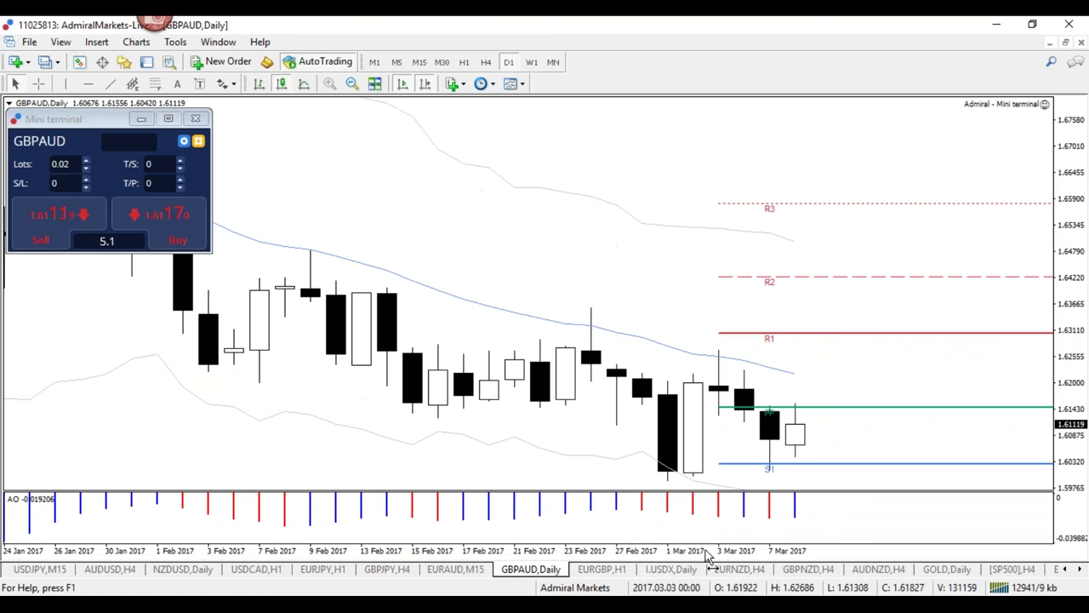
{"action": "key", "text": "minus"}
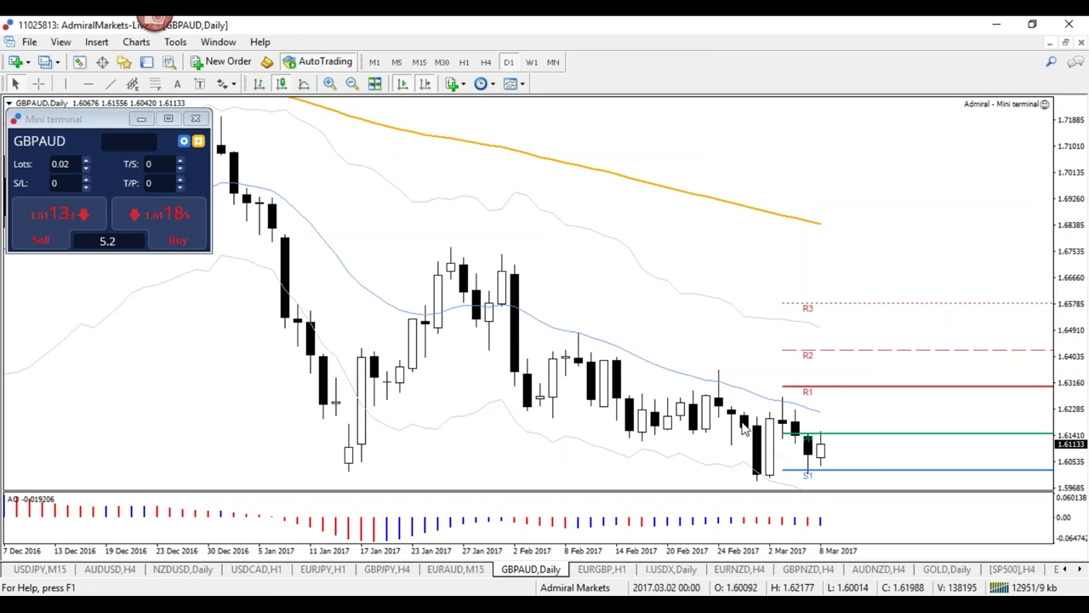
{"action": "key", "text": "minus"}
{"action": "key", "text": "minus"}
{"action": "key", "text": "minus"}
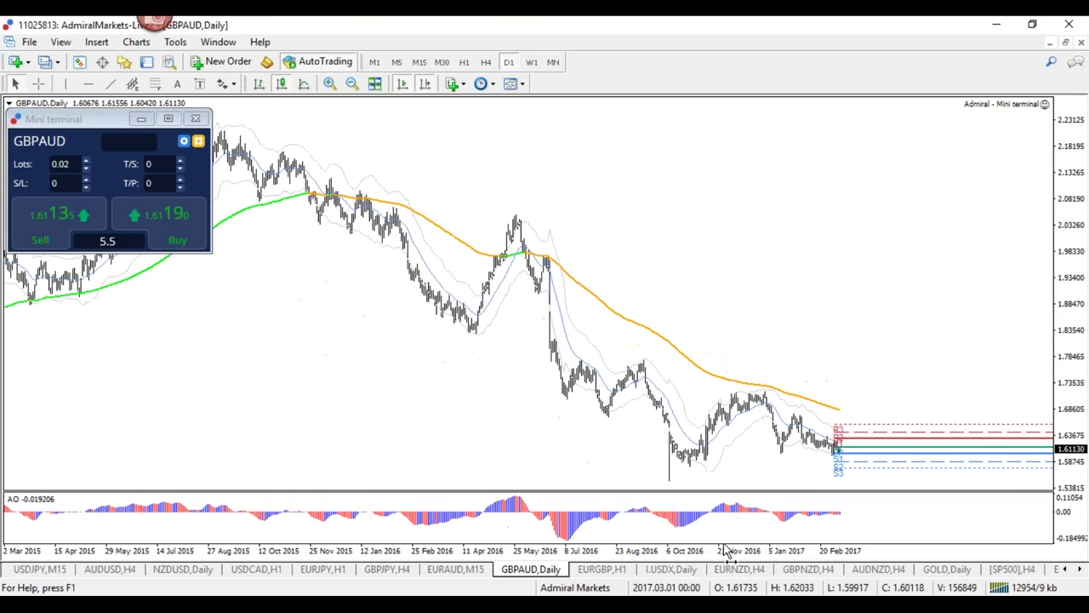
{"action": "key", "text": "plus"}
{"action": "key", "text": "plus"}
{"action": "key", "text": "plus"}
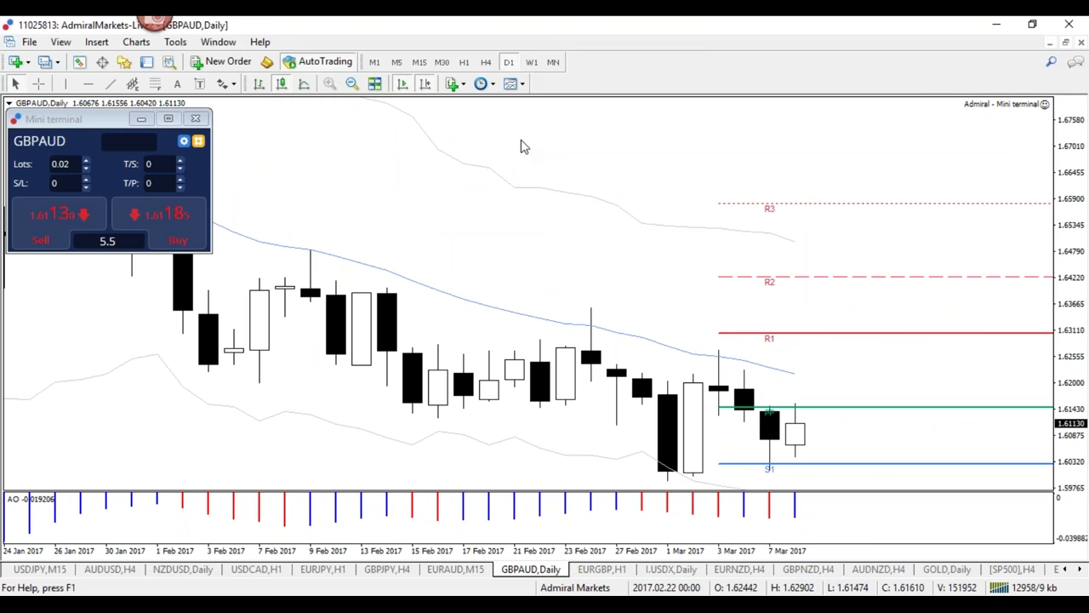
Compare GBPAUD's downtrend and latest rebound towards the pivot level on the H4 and H1 charts.
{"action": "left_click", "coordinate": [485, 62]}
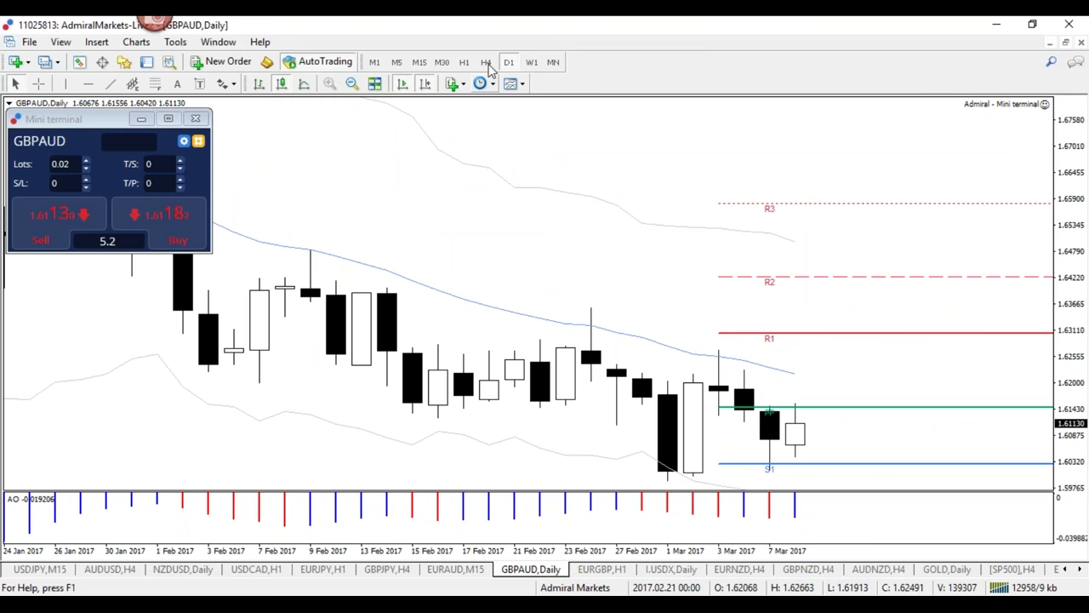
{"action": "key", "text": "minus"}
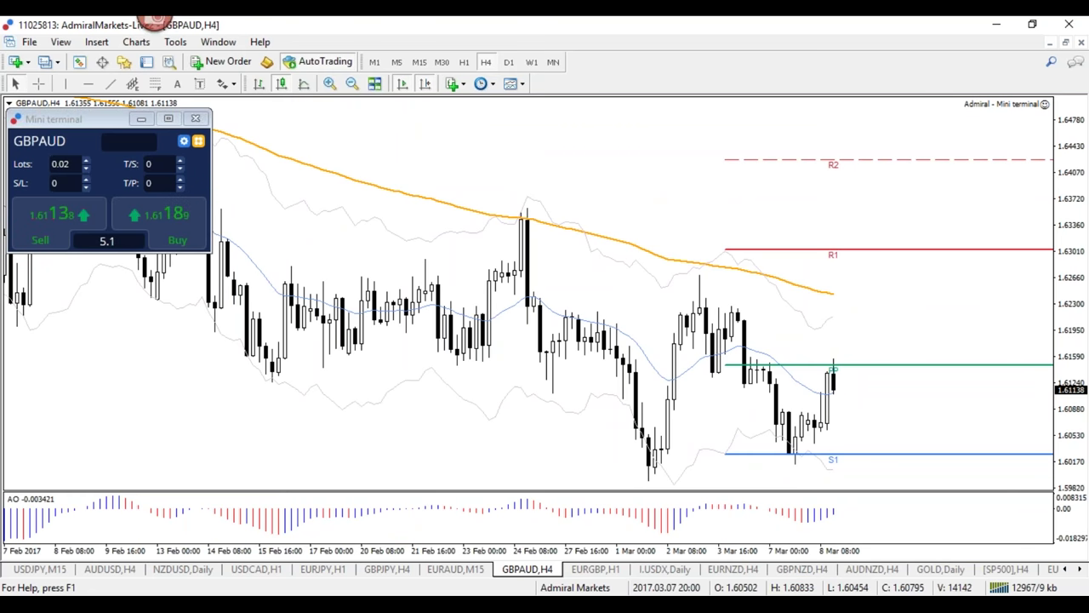
{"action": "key", "text": "minus"}
{"action": "key", "text": "minus"}
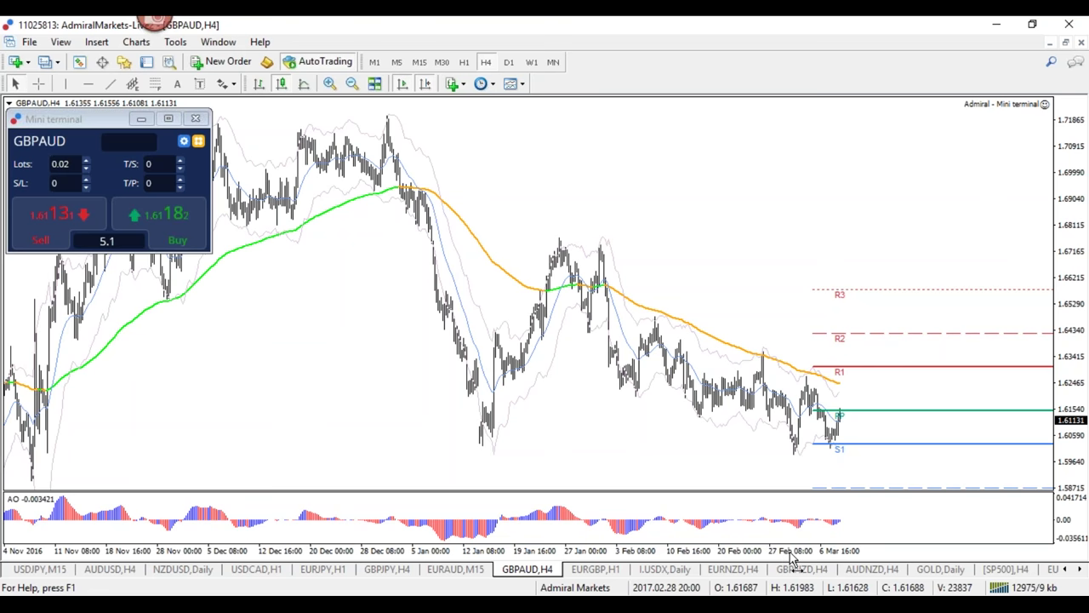
{"action": "key", "text": "plus"}
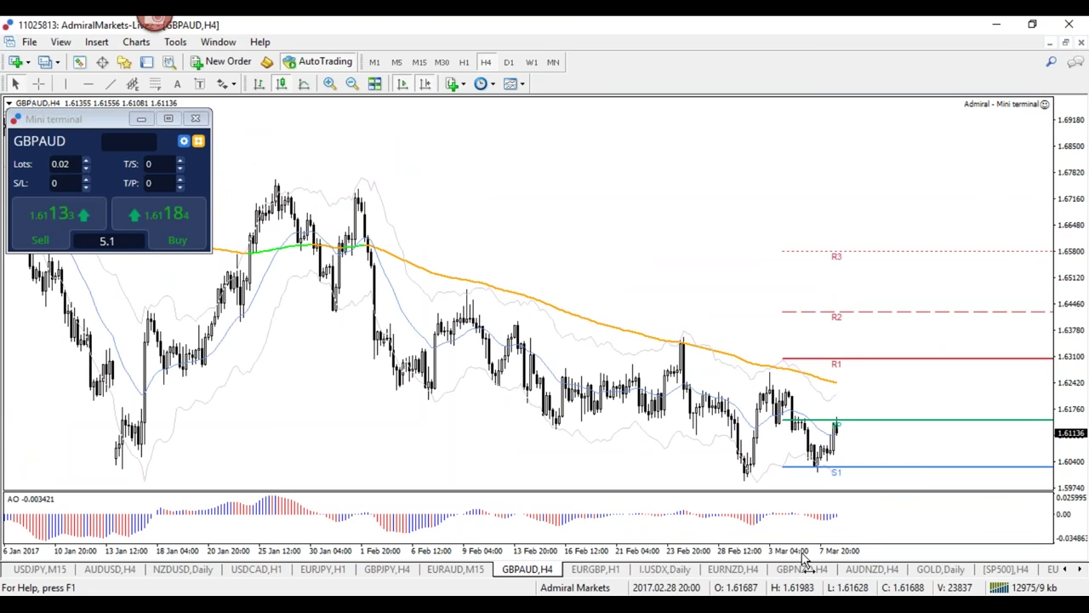
{"action": "key", "text": "plus"}
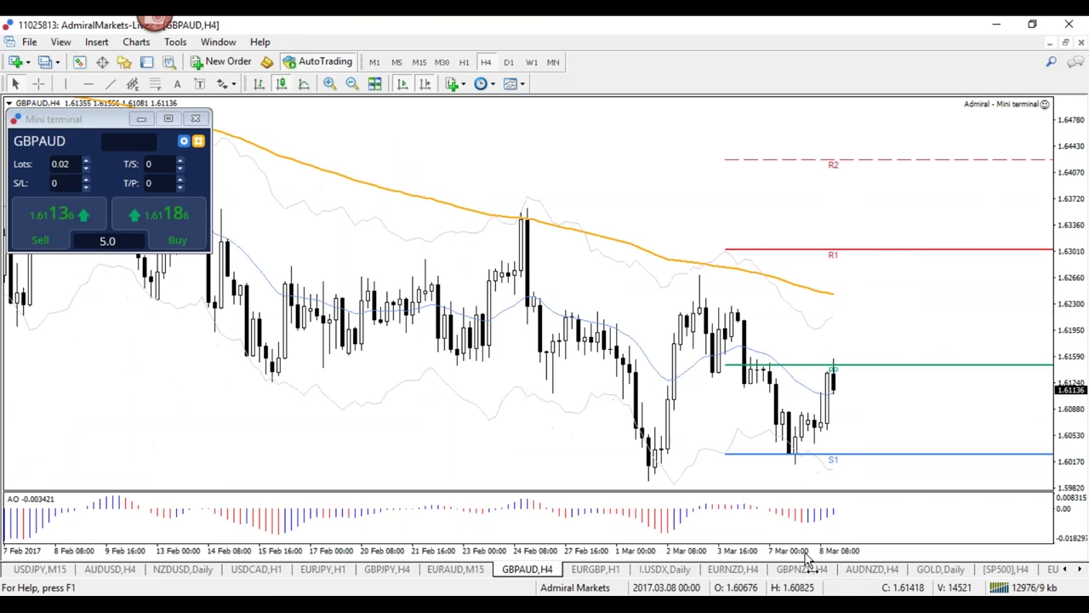
{"action": "left_click", "coordinate": [464, 63]}
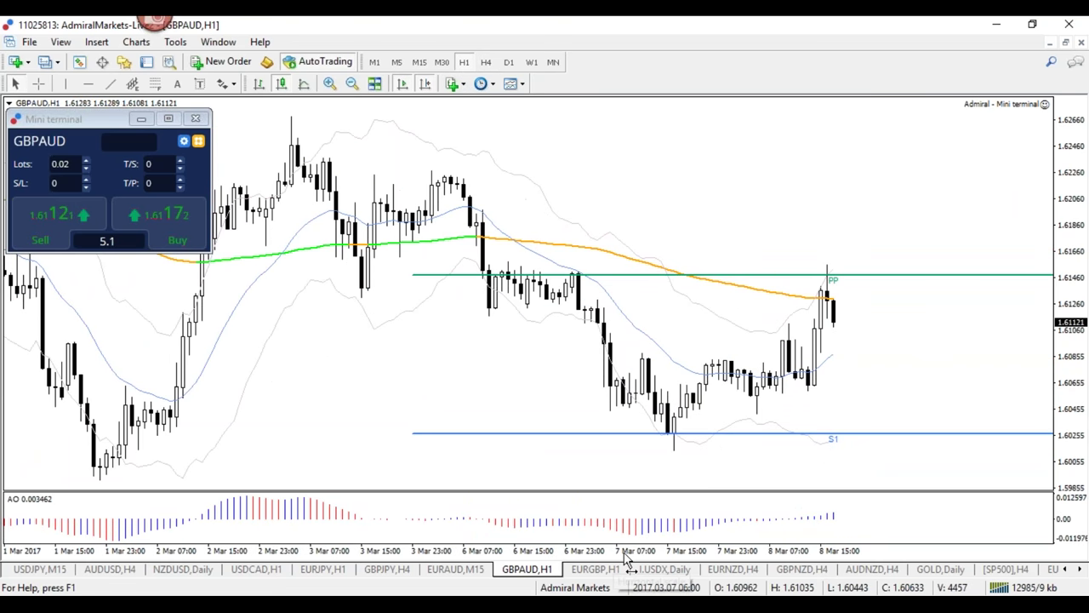
{"action": "left_click_drag", "start_coordinate": [625, 551], "coordinate": [651, 551]}
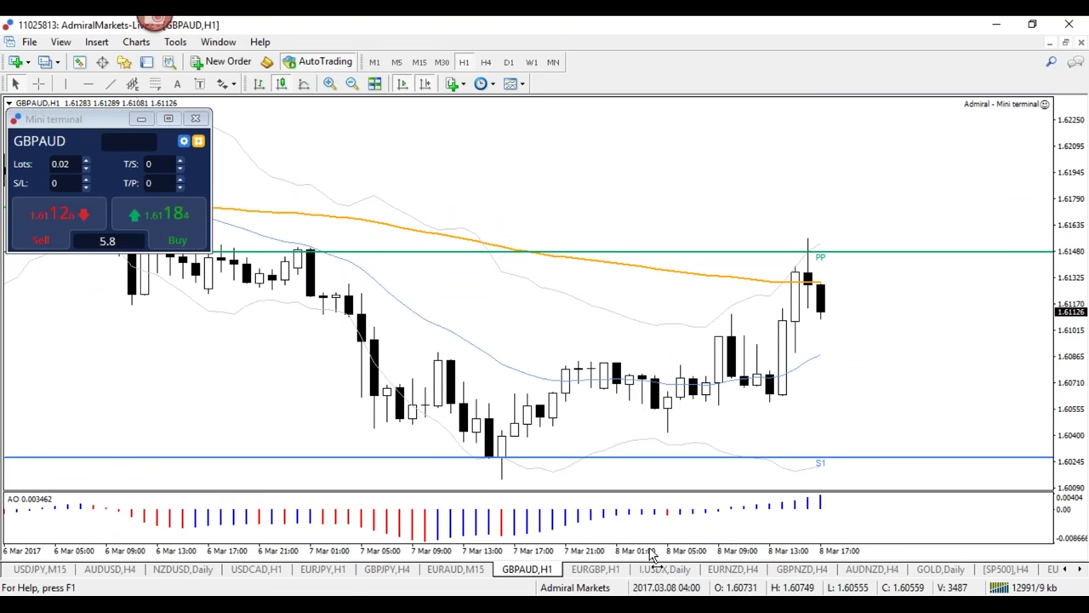
{"action": "middle_click", "coordinate": [566, 460]}
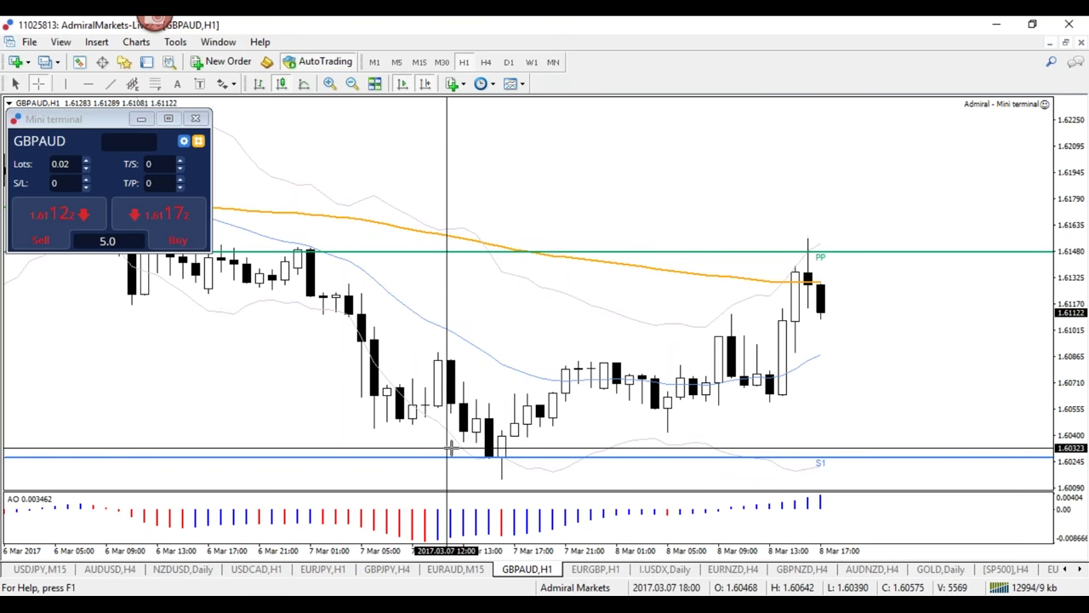
On the GBPAUD H4 chart, sketch a red drop from below the pivot to S1 and a blue rebound and fall, clearing the drawings.
{"action": "left_click", "coordinate": [488, 66]}
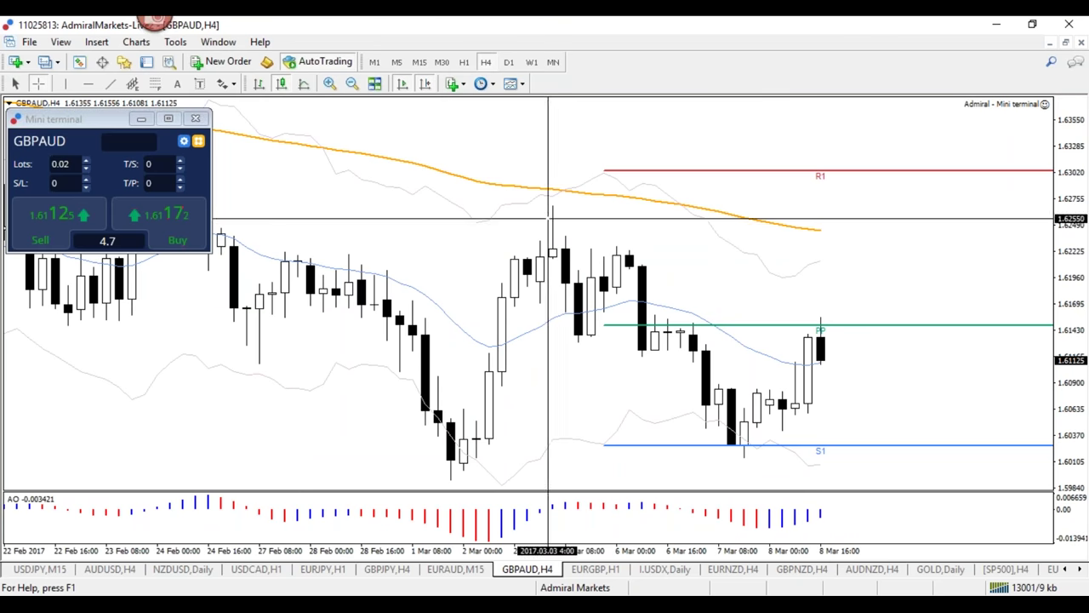
{"action": "left_click_drag", "start_coordinate": [756, 419], "coordinate": [821, 351]}
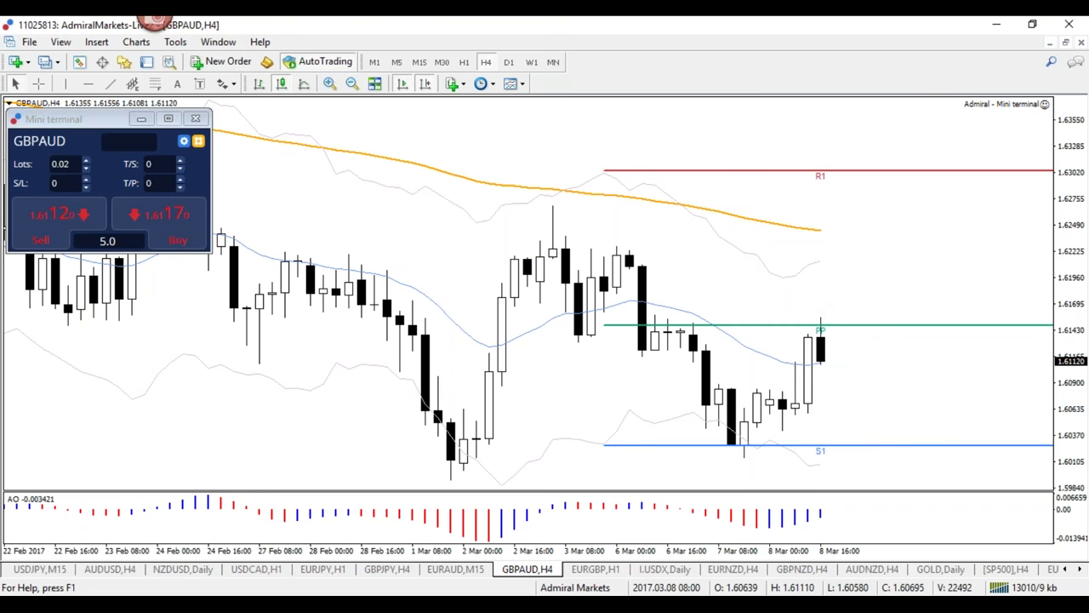
{"action": "key", "text": "minus"}
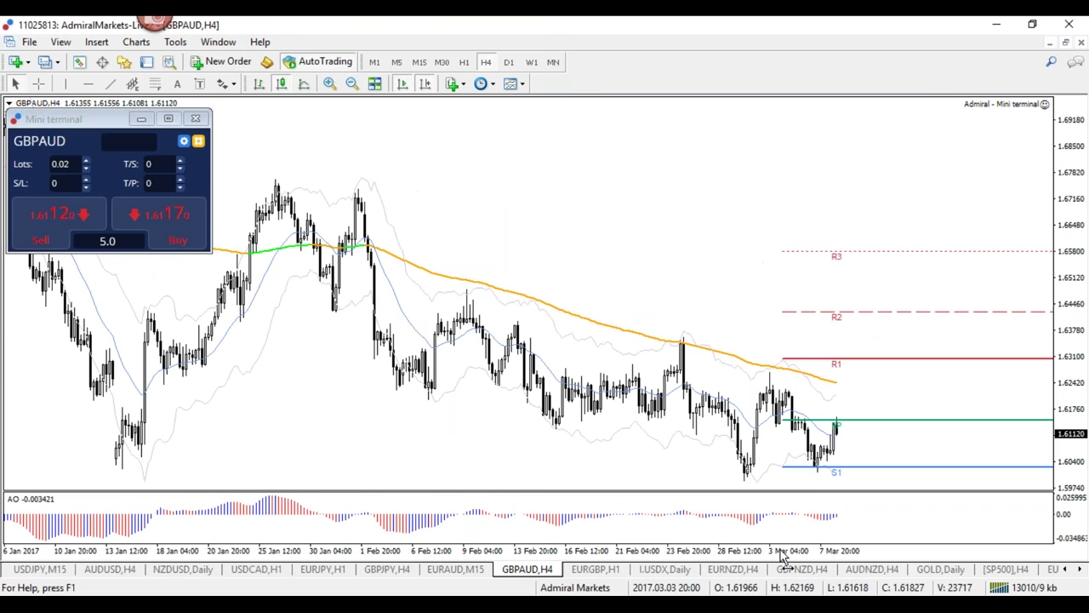
{"action": "key", "text": "plus"}
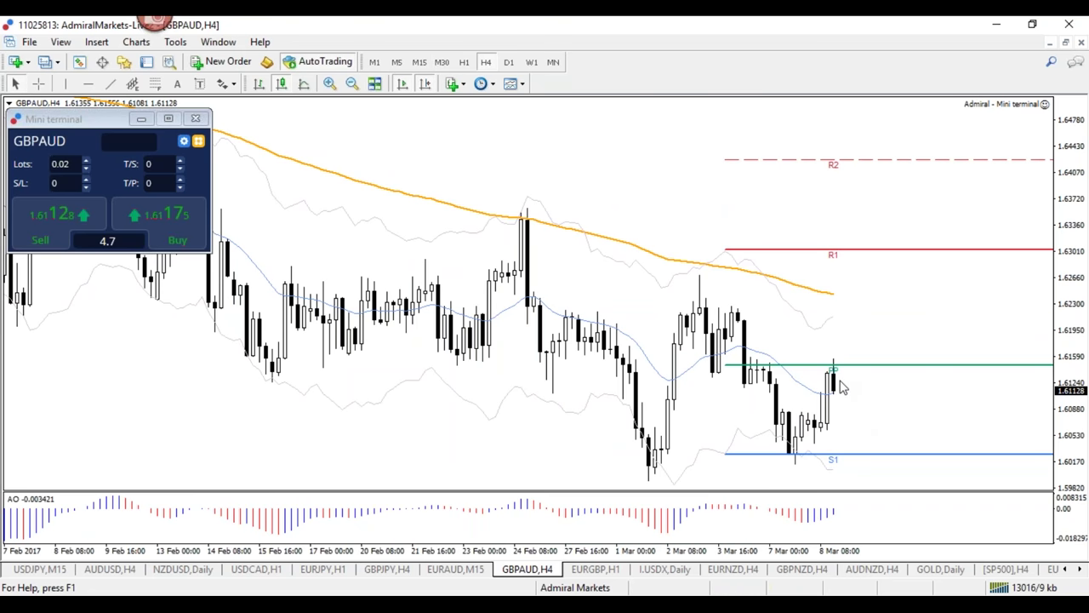
{"action": "key", "text": "plus"}
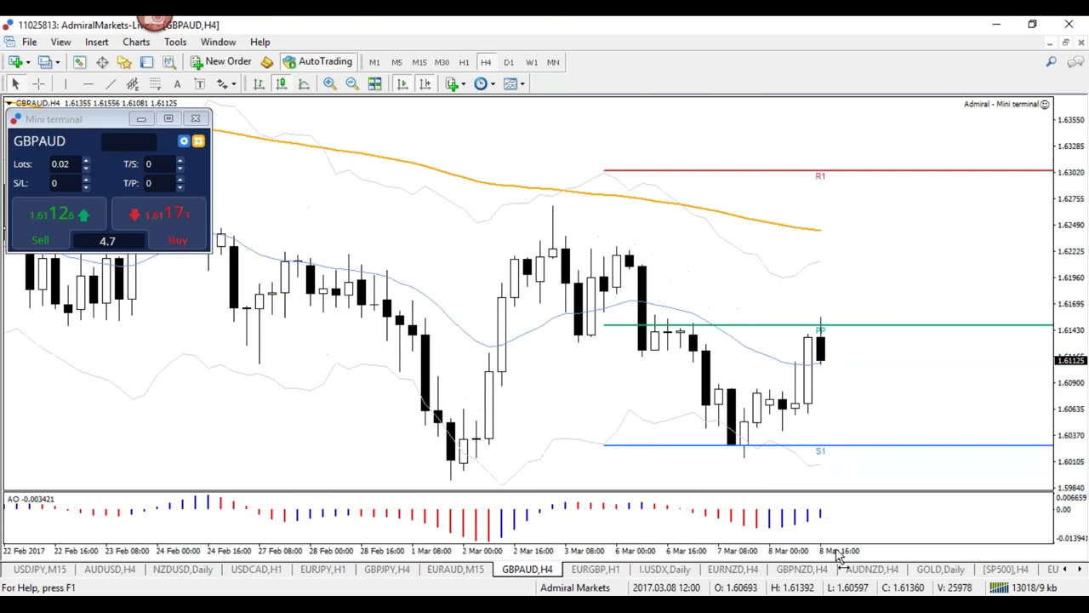
{"action": "key", "text": "plus"}
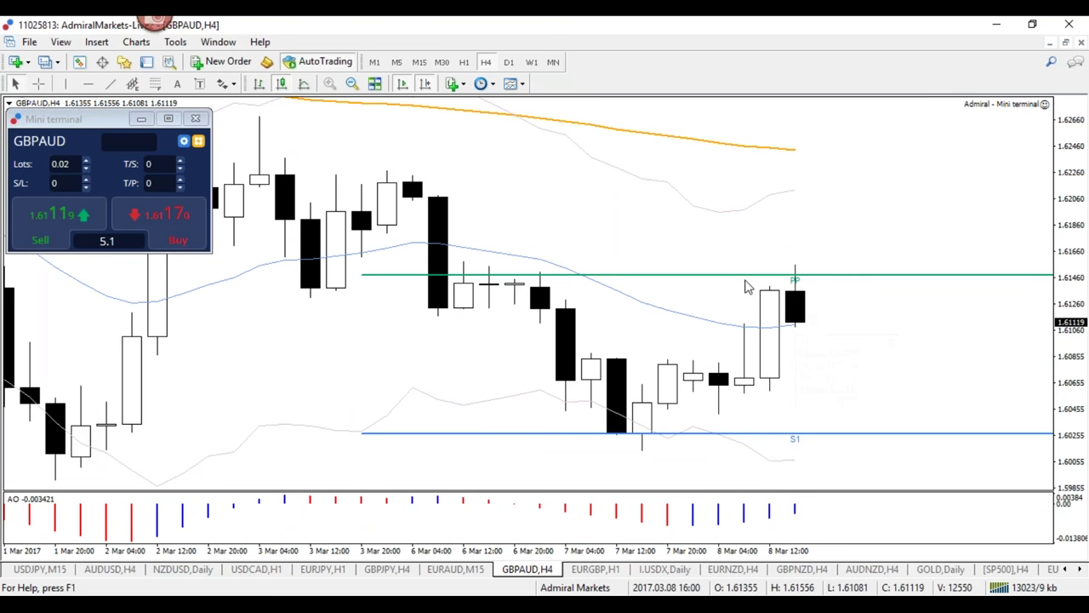
{"action": "mouse_move", "coordinate": [800, 323]}
{"action": "left_mouse_down"}
{"action": "mouse_move", "coordinate": [829, 296]}
{"action": "mouse_move", "coordinate": [937, 297]}
{"action": "left_mouse_up"}
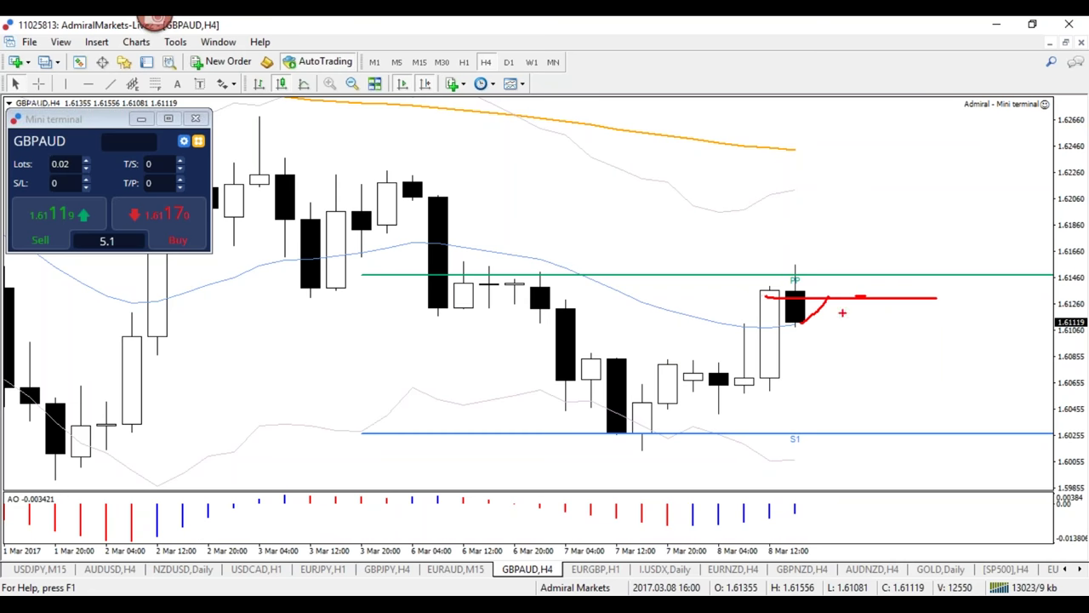
{"action": "mouse_move", "coordinate": [826, 298]}
{"action": "left_mouse_down"}
{"action": "mouse_move", "coordinate": [885, 416]}
{"action": "mouse_move", "coordinate": [910, 417]}
{"action": "mouse_move", "coordinate": [789, 417]}
{"action": "left_mouse_up"}
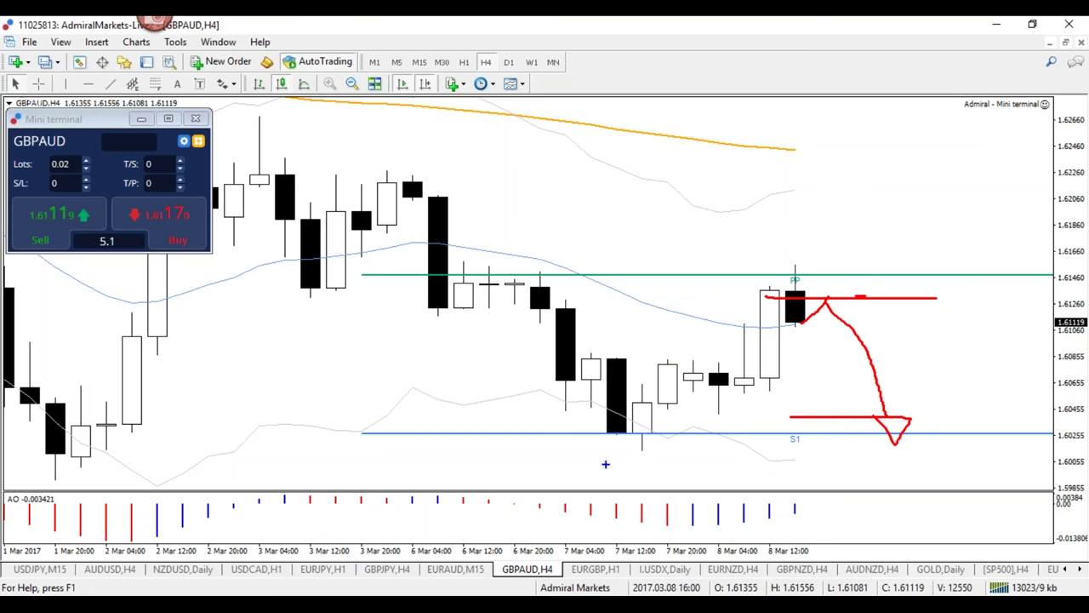
{"action": "mouse_move", "coordinate": [898, 446]}
{"action": "left_mouse_down"}
{"action": "mouse_move", "coordinate": [971, 286]}
{"action": "mouse_move", "coordinate": [1009, 408]}
{"action": "left_mouse_up"}
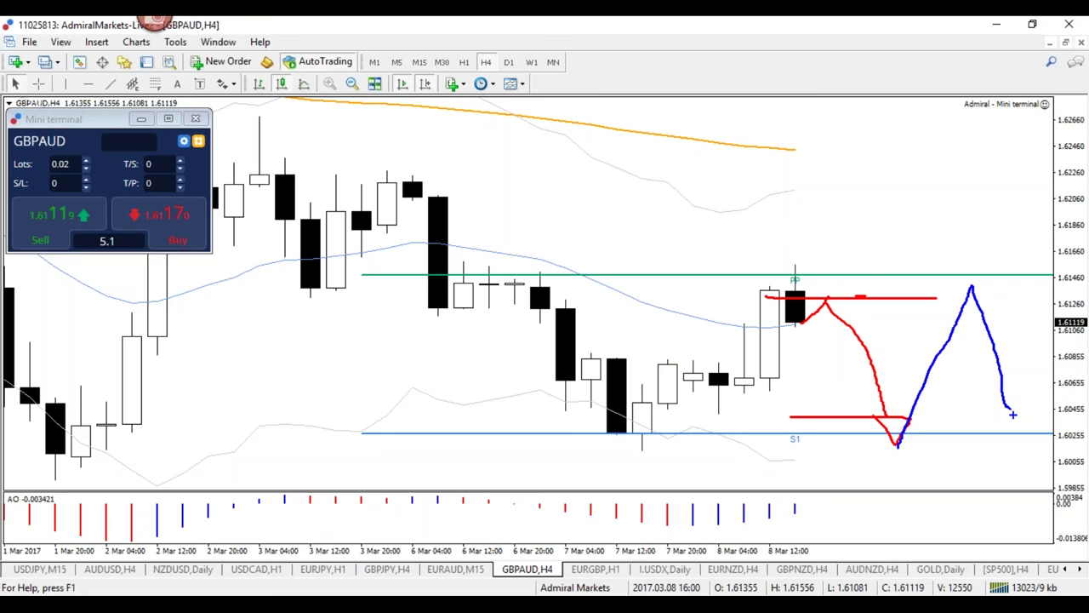
{"action": "key", "text": "Escape"}
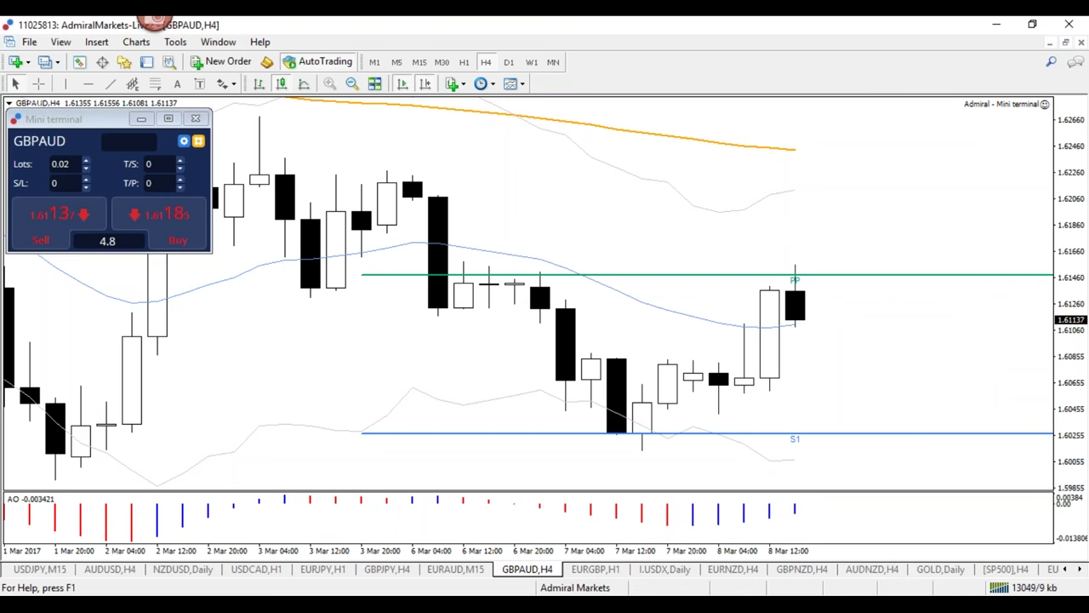
Examine EURGBP's rise towards the R1 level and the red downtrend line on the H1, H4 and Daily charts.
{"action": "key", "text": "minus"}
{"action": "key", "text": "minus"}
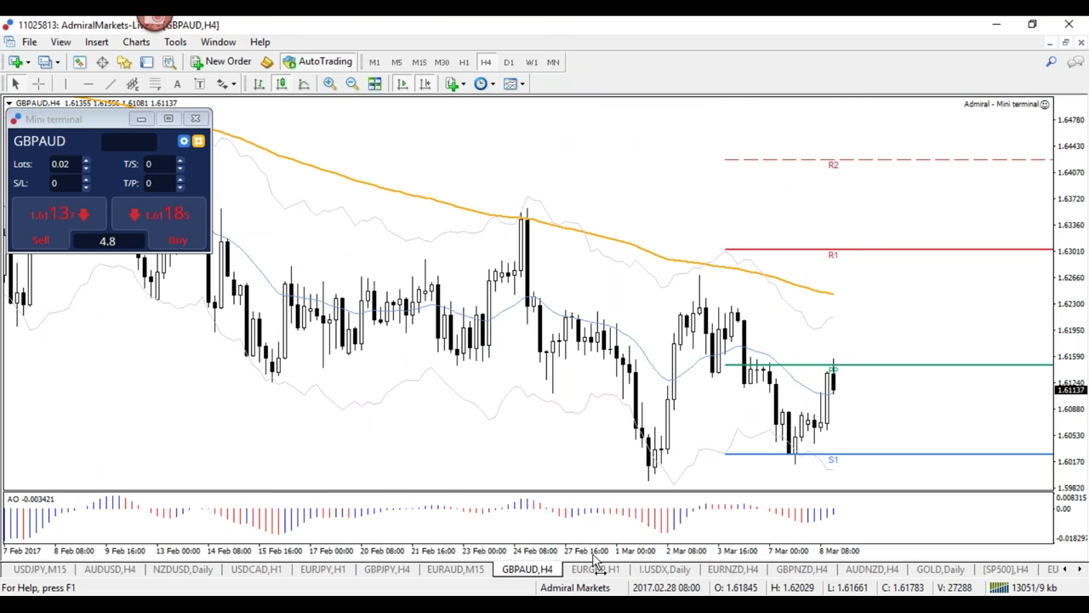
{"action": "left_click", "coordinate": [596, 568]}
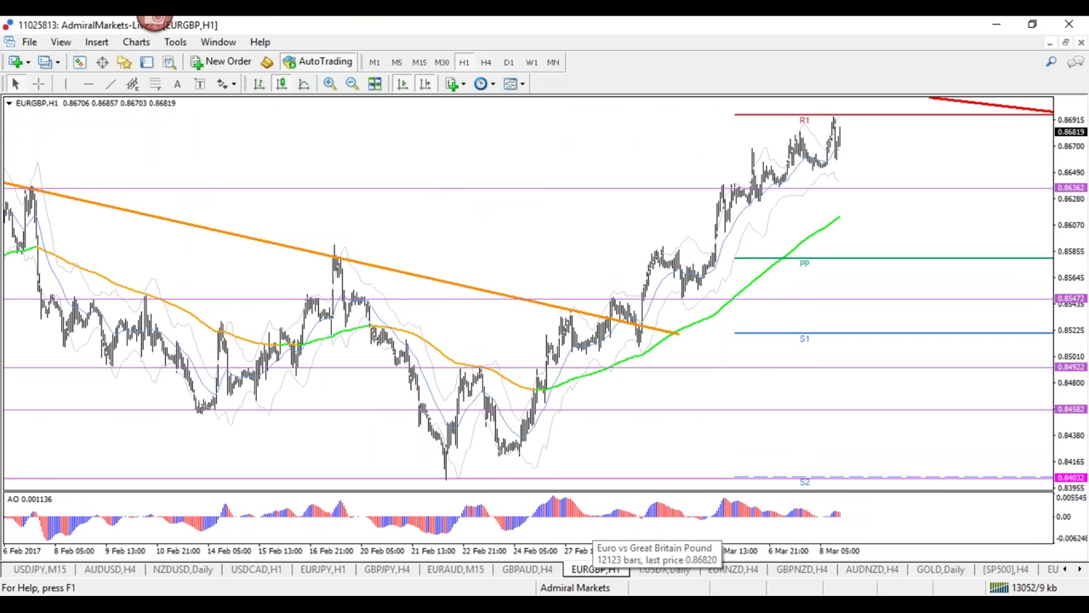
{"action": "key", "text": "plus"}
{"action": "key", "text": "plus"}
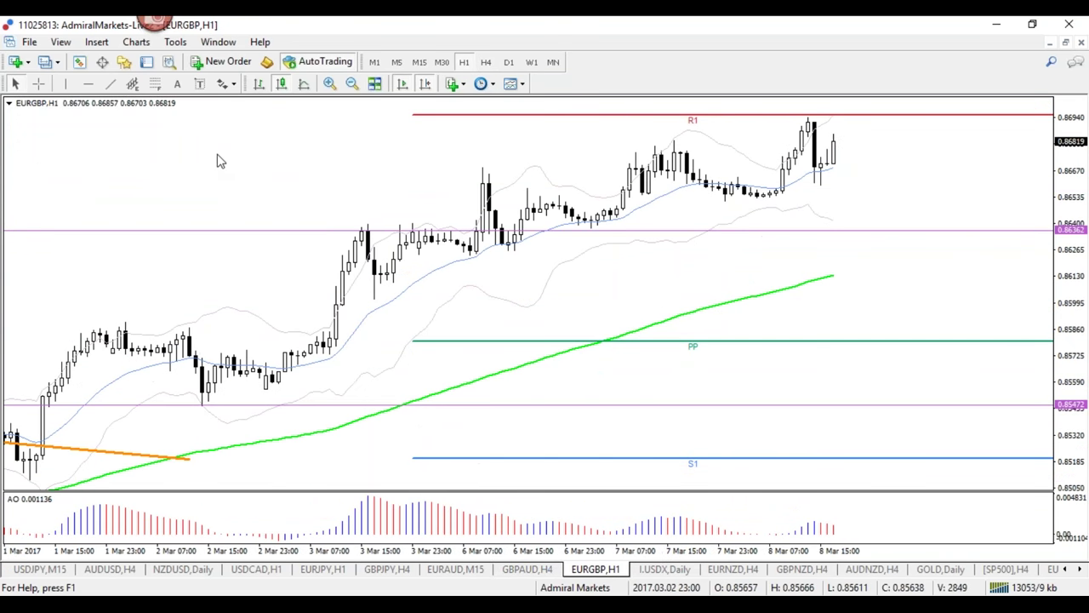
{"action": "key", "text": "ctrl+f"}
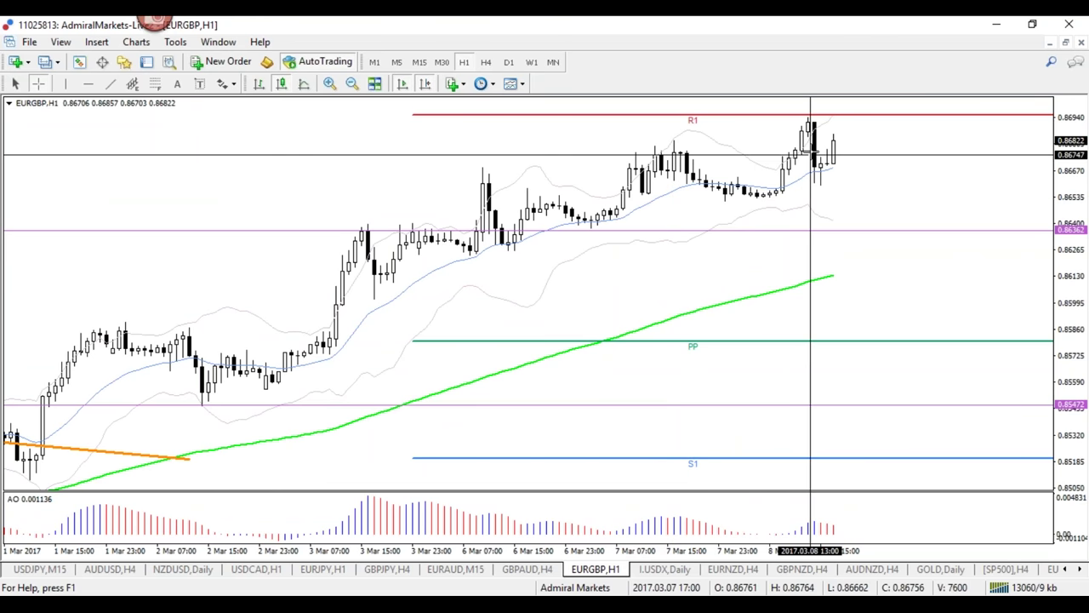
{"action": "left_click", "coordinate": [486, 62]}
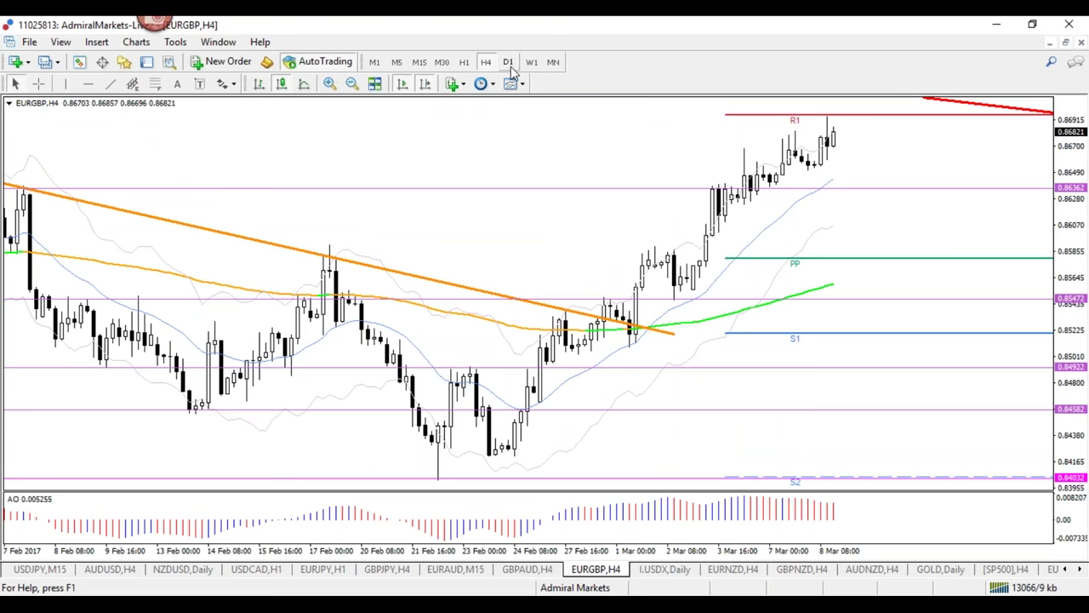
{"action": "left_click", "coordinate": [508, 62]}
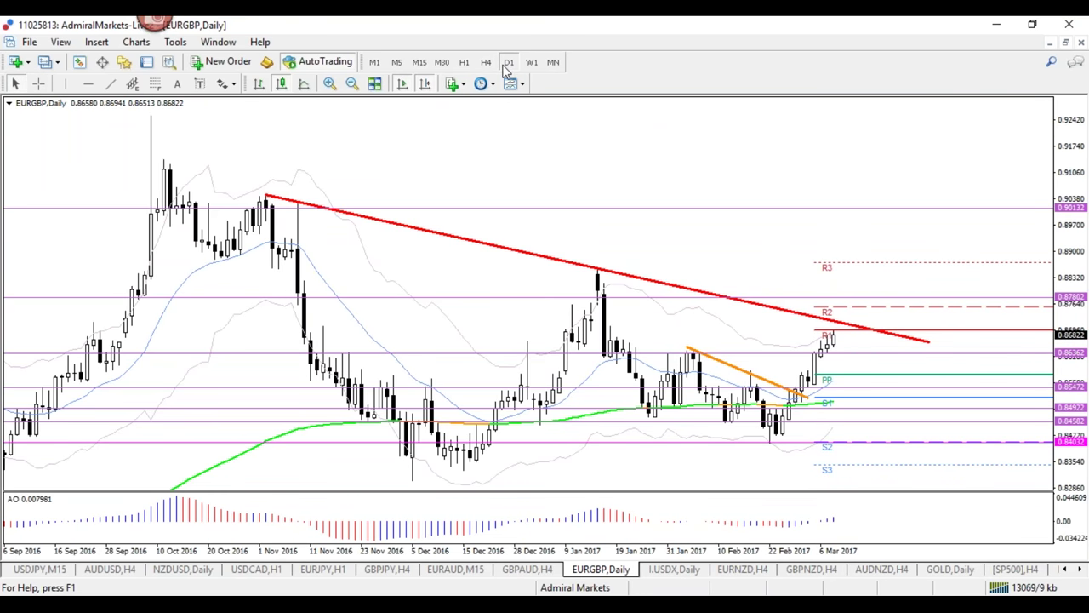
{"action": "left_click", "coordinate": [490, 64]}
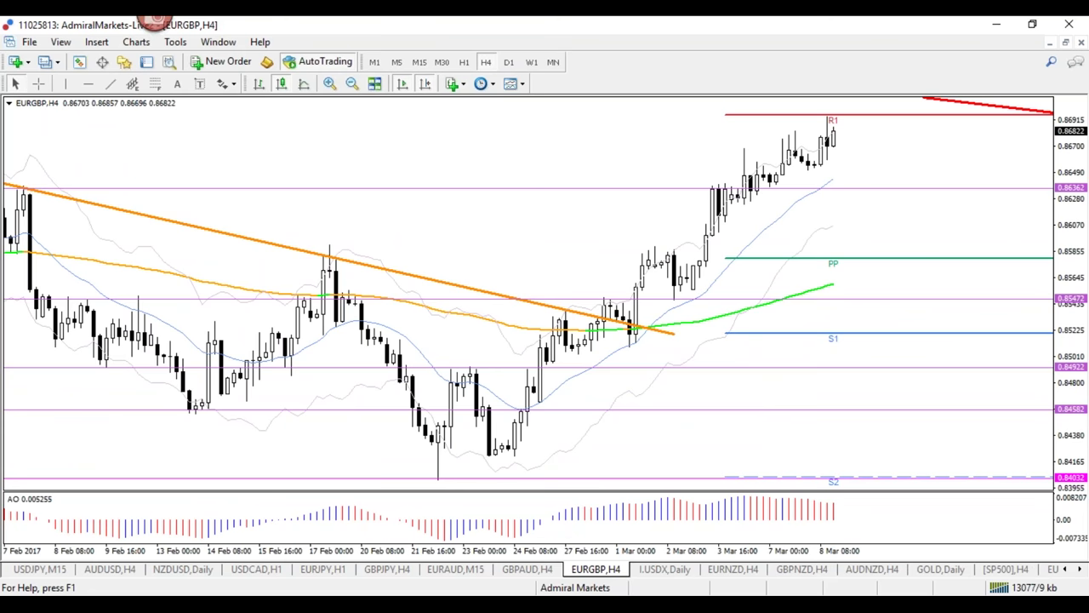
{"action": "left_click", "coordinate": [38, 83]}
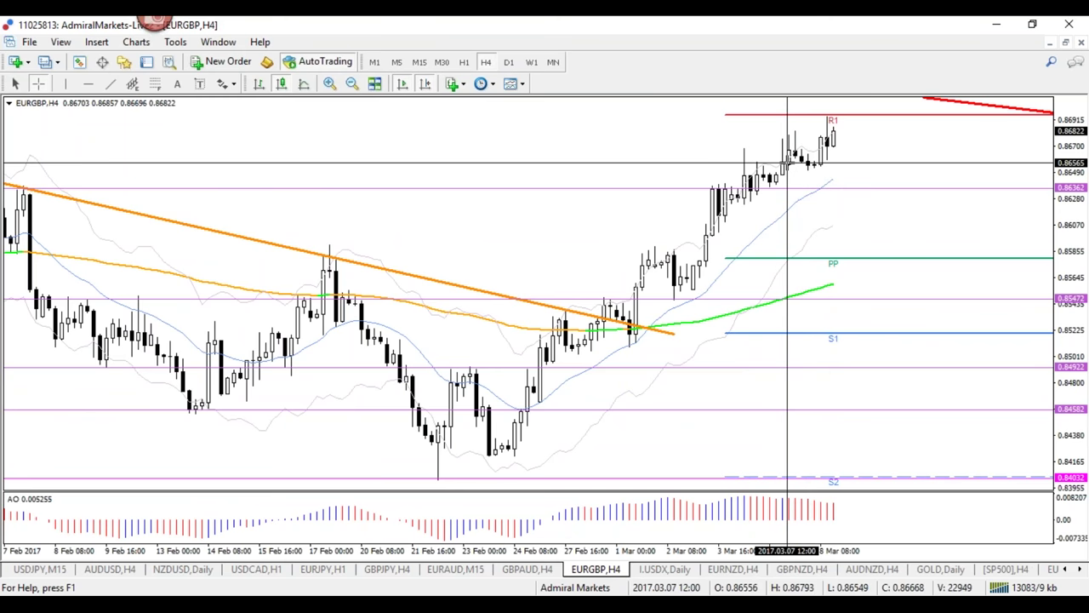
{"action": "left_click", "coordinate": [834, 146]}
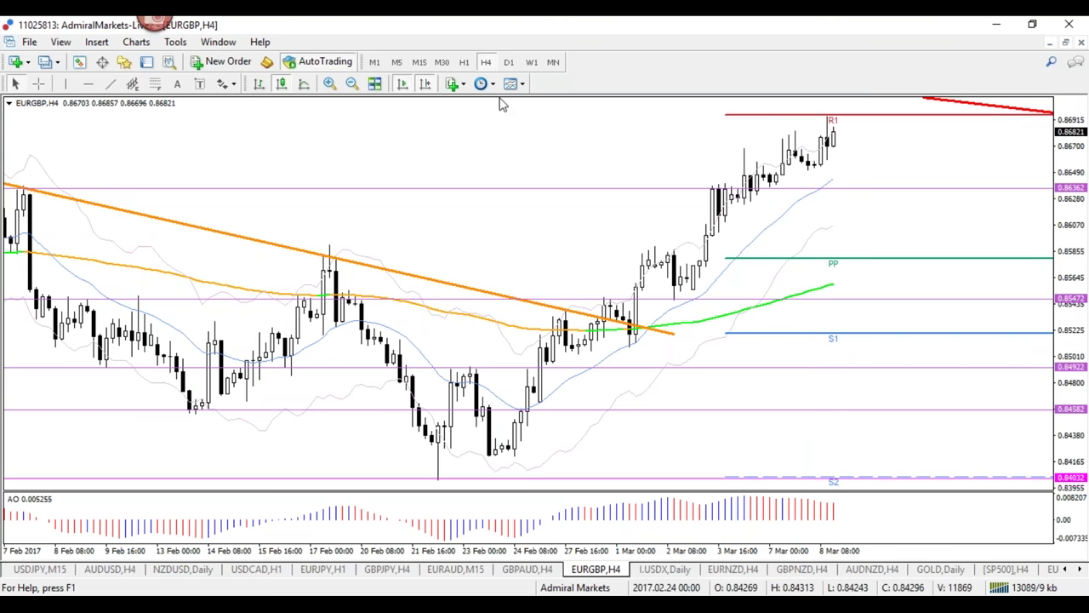
On the EURGBP H1 chart, sketch a blue curve over the March highs and a long rising blue line through the uptrend.
{"action": "left_click", "coordinate": [464, 63]}
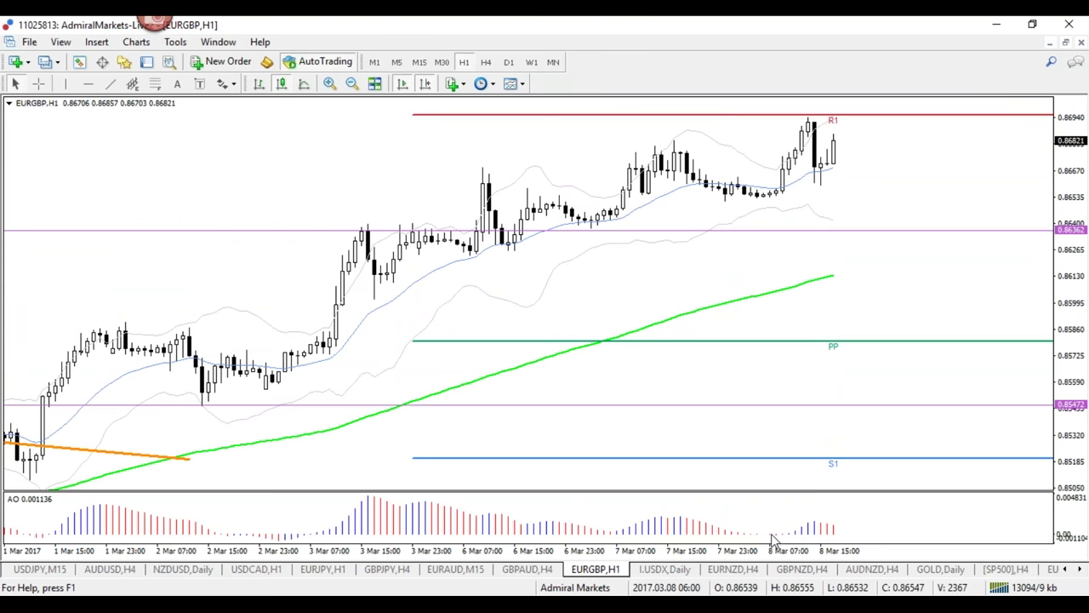
{"action": "key", "text": "minus"}
{"action": "left_click_drag", "start_coordinate": [846, 113], "coordinate": [519, 181]}
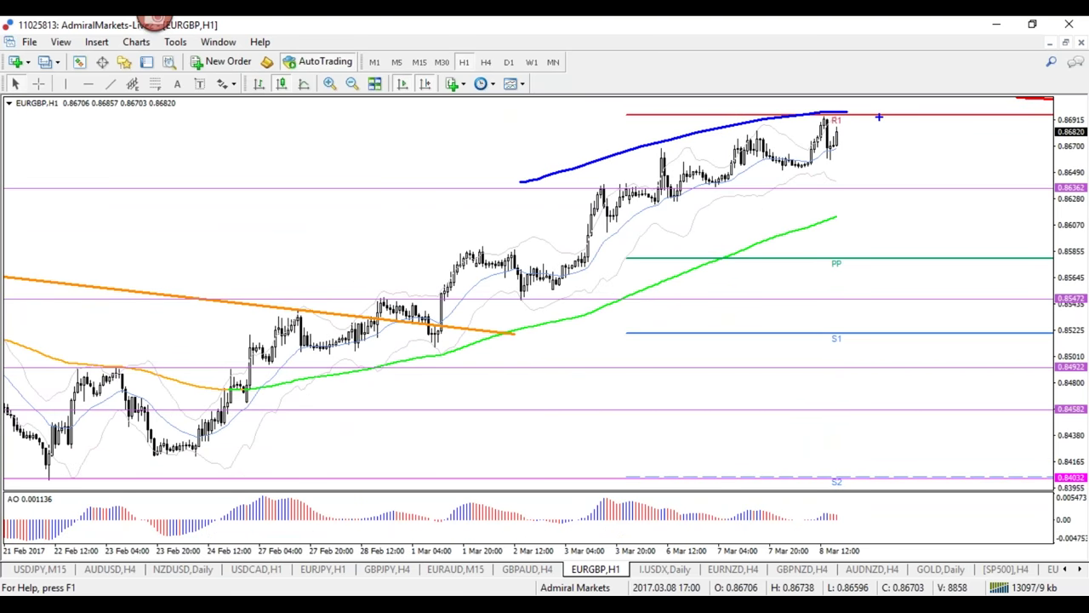
{"action": "left_click_drag", "start_coordinate": [889, 121], "coordinate": [274, 312]}
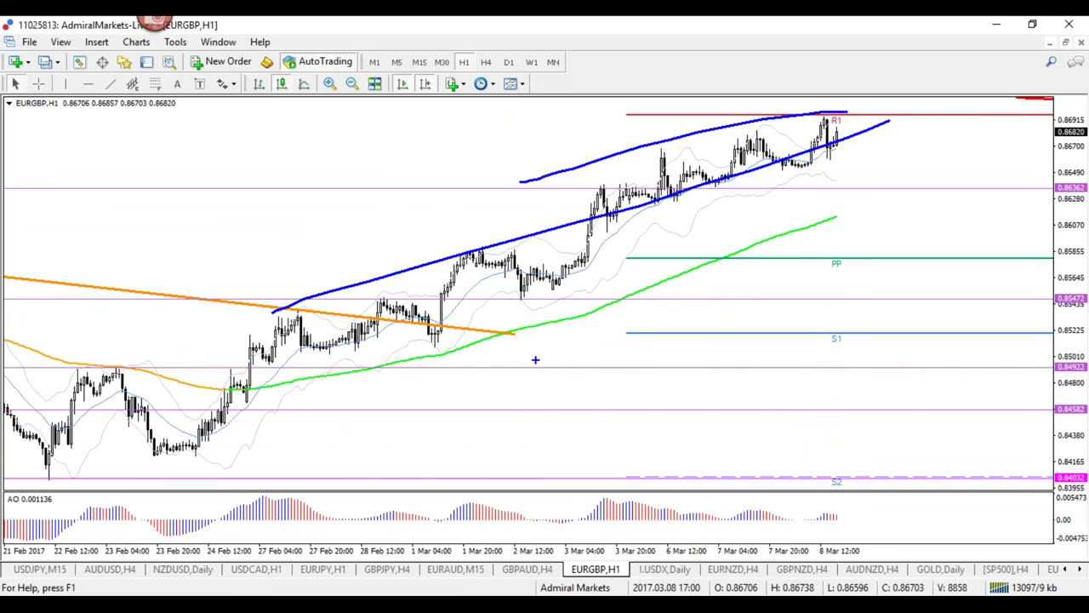
On the EURGBP H1 chart, replace the old sketches with a blue R1 circle, blue strokes beside price and a red down arrow, clearing them all.
{"action": "key", "text": "Escape"}
{"action": "key", "text": "plus"}
{"action": "key", "text": "plus"}
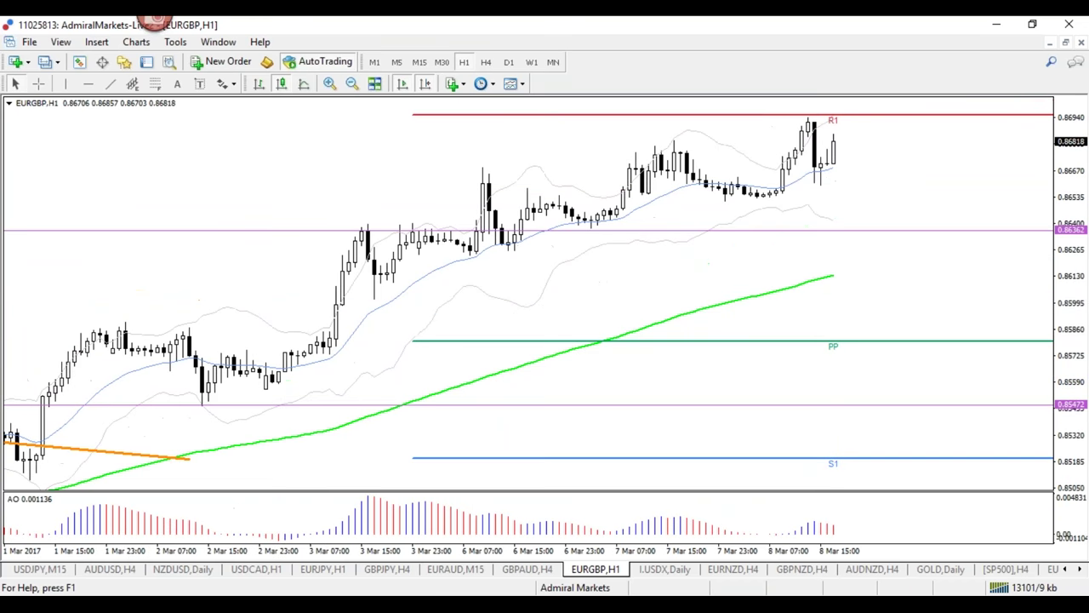
{"action": "mouse_move", "coordinate": [762, 85]}
{"action": "left_mouse_down"}
{"action": "mouse_move", "coordinate": [851, 98]}
{"action": "mouse_move", "coordinate": [826, 107]}
{"action": "left_mouse_up"}
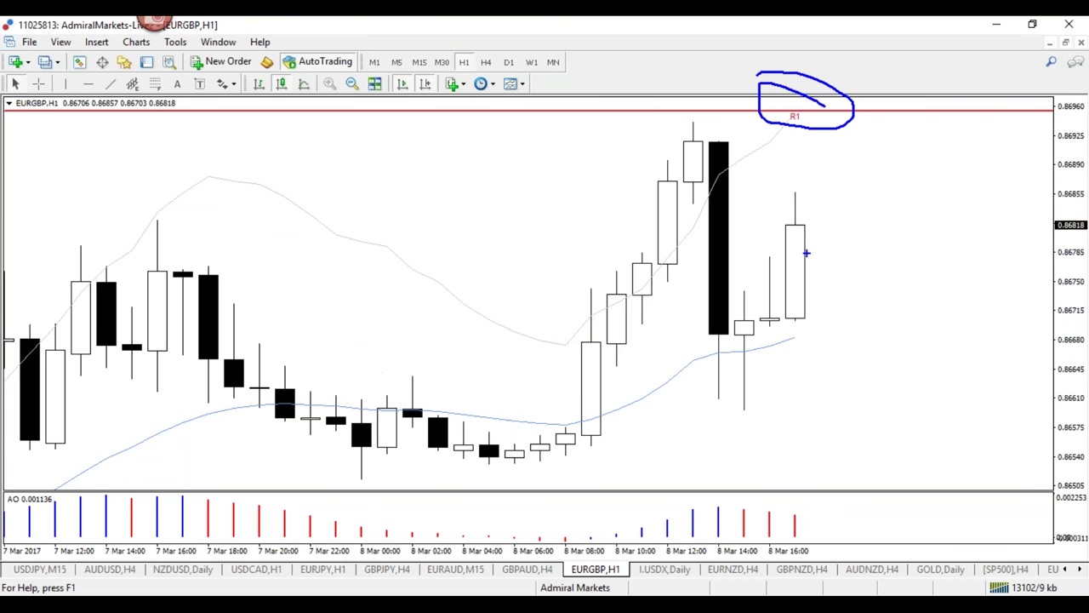
{"action": "left_click_drag", "start_coordinate": [803, 218], "coordinate": [810, 270]}
{"action": "left_click_drag", "start_coordinate": [840, 215], "coordinate": [843, 271]}
{"action": "left_click_drag", "start_coordinate": [888, 201], "coordinate": [882, 254]}
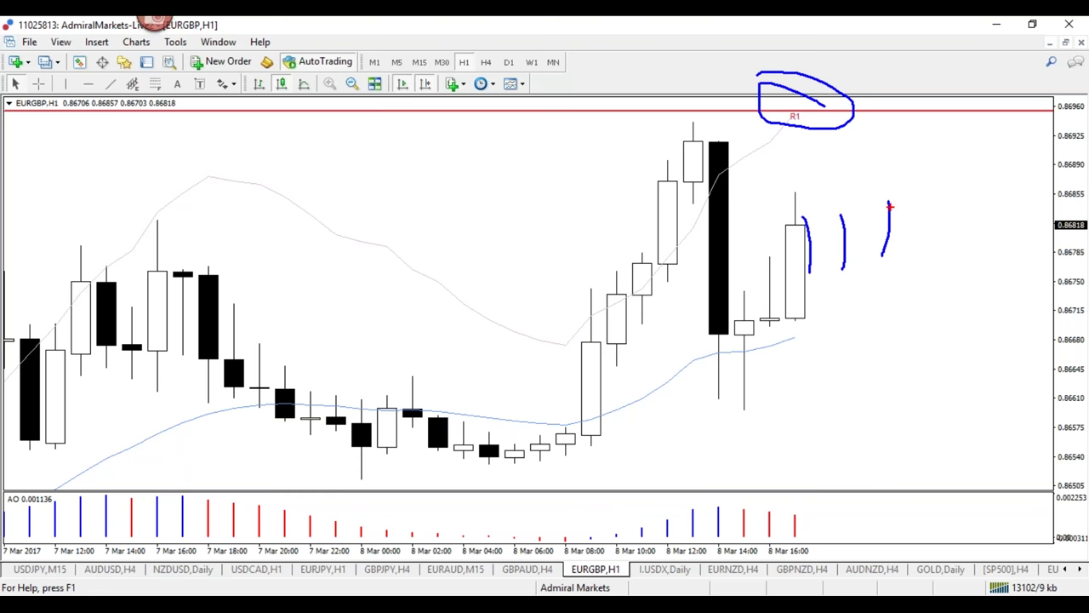
{"action": "left_click_drag", "start_coordinate": [889, 205], "coordinate": [892, 393]}
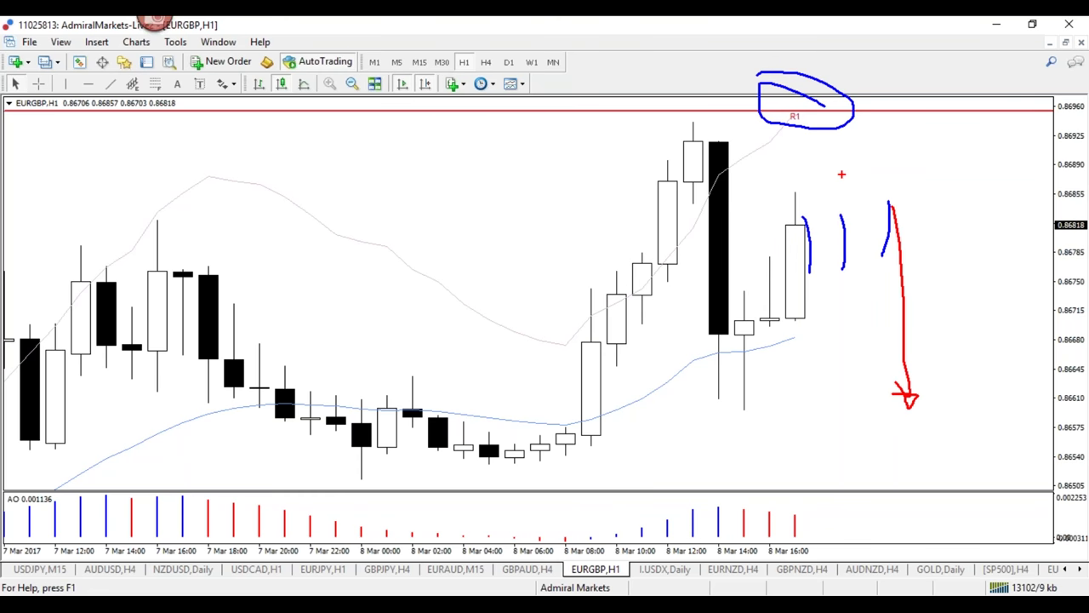
{"action": "key", "text": "Escape"}
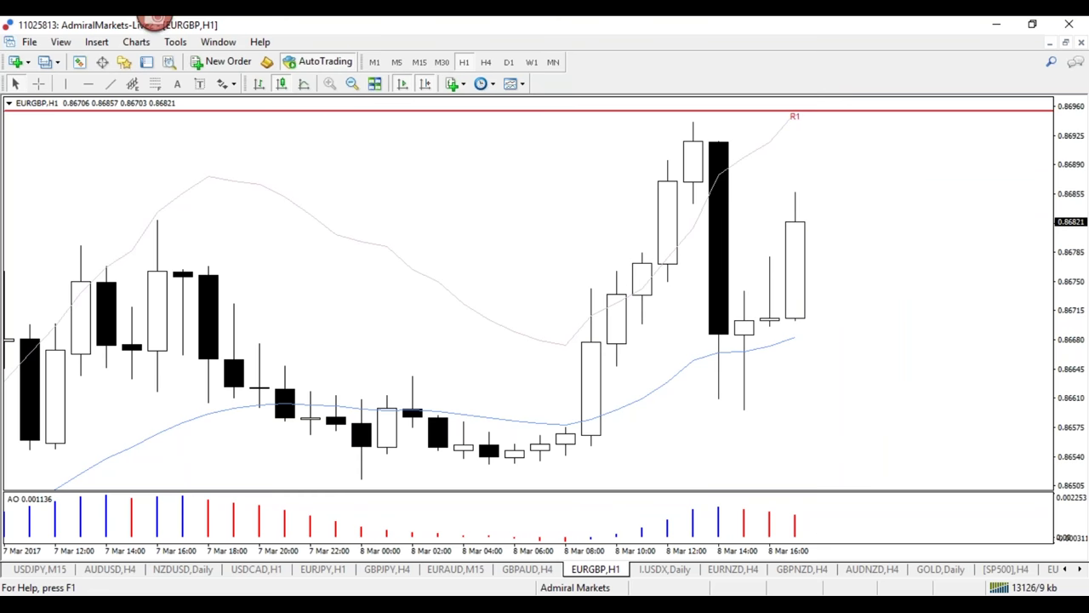
Sketch a stepped red drop from the latest EURGBP price and a blue ellipse around the 0.86362 level, clearing both drawings.
{"action": "key", "text": "minus"}
{"action": "key", "text": "minus"}
{"action": "key", "text": "minus"}
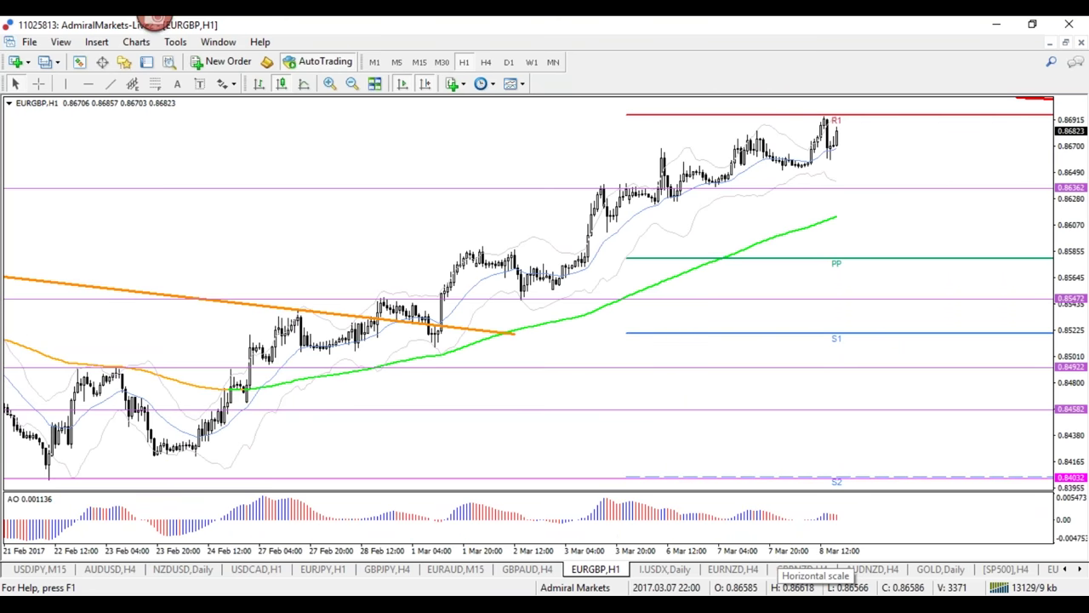
{"action": "key", "text": "ctrl+2"}
{"action": "mouse_move", "coordinate": [845, 141]}
{"action": "left_mouse_down"}
{"action": "mouse_move", "coordinate": [881, 172]}
{"action": "mouse_move", "coordinate": [885, 198]}
{"action": "left_mouse_up"}
{"action": "key", "text": "ctrl+3"}
{"action": "mouse_move", "coordinate": [732, 182]}
{"action": "left_mouse_down"}
{"action": "mouse_move", "coordinate": [587, 194]}
{"action": "mouse_move", "coordinate": [654, 179]}
{"action": "mouse_move", "coordinate": [637, 178]}
{"action": "left_mouse_up"}
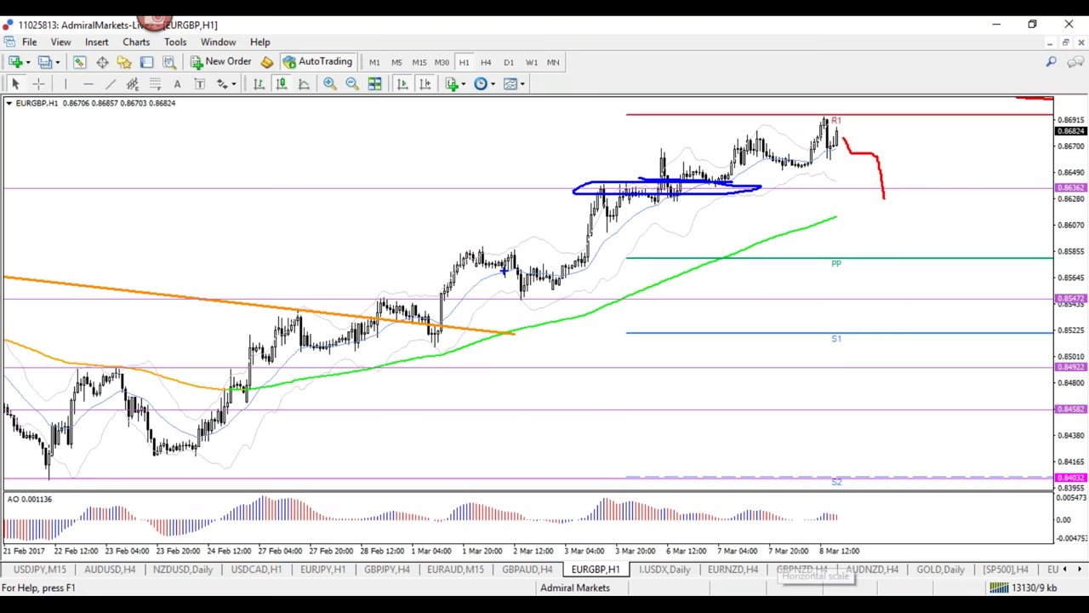
{"action": "key", "text": "Escape"}
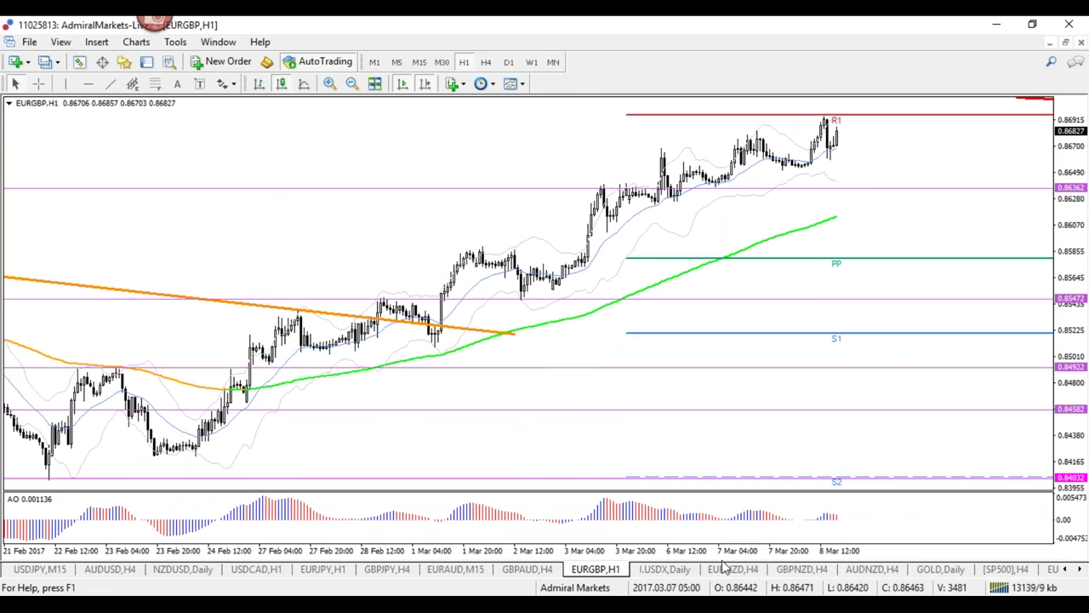
Mark the latest EURGBP high with a short blue line along R1, clearing the line after explaining it.
{"action": "key", "text": "ctrl+3"}
{"action": "left_click_drag", "start_coordinate": [789, 114], "coordinate": [869, 116]}
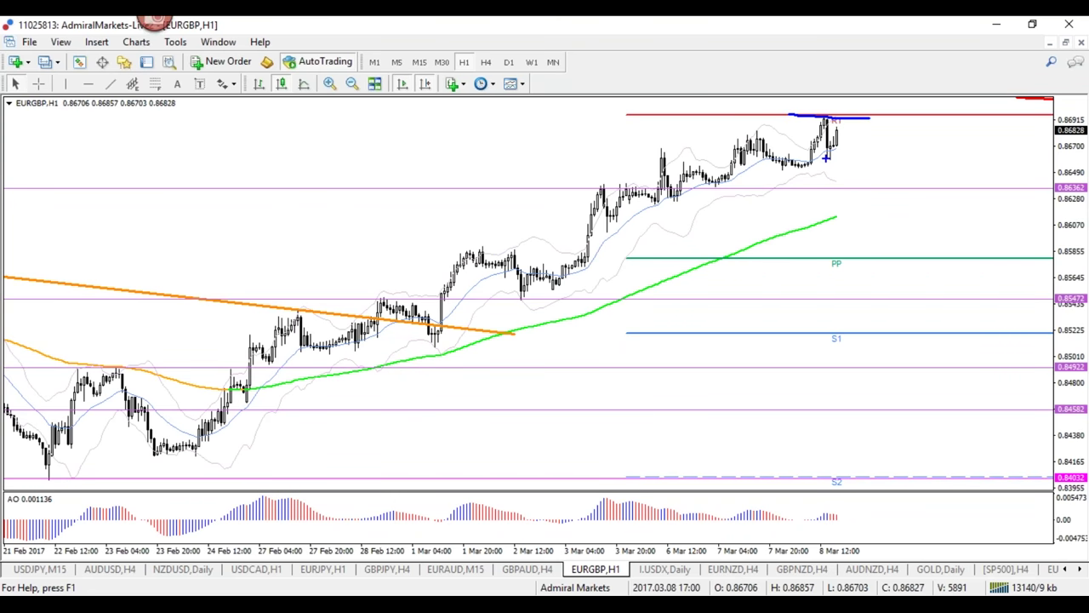
{"action": "key", "text": "Escape"}
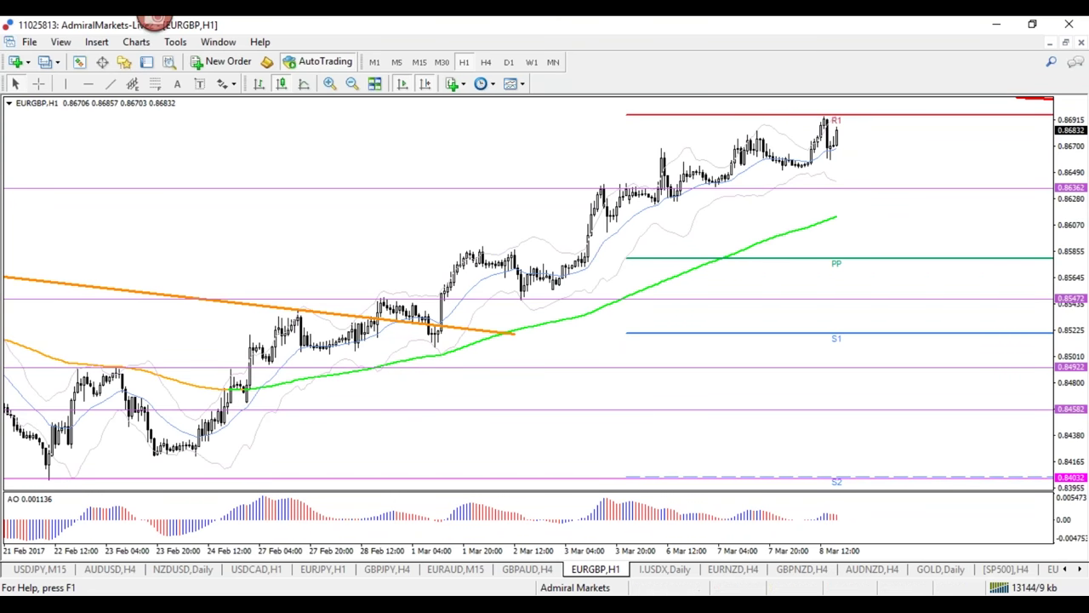
Compare the H4 charts of EURNZD, GBPNZD, AUDNZD and GBPAUD.
{"action": "left_click", "coordinate": [732, 569]}
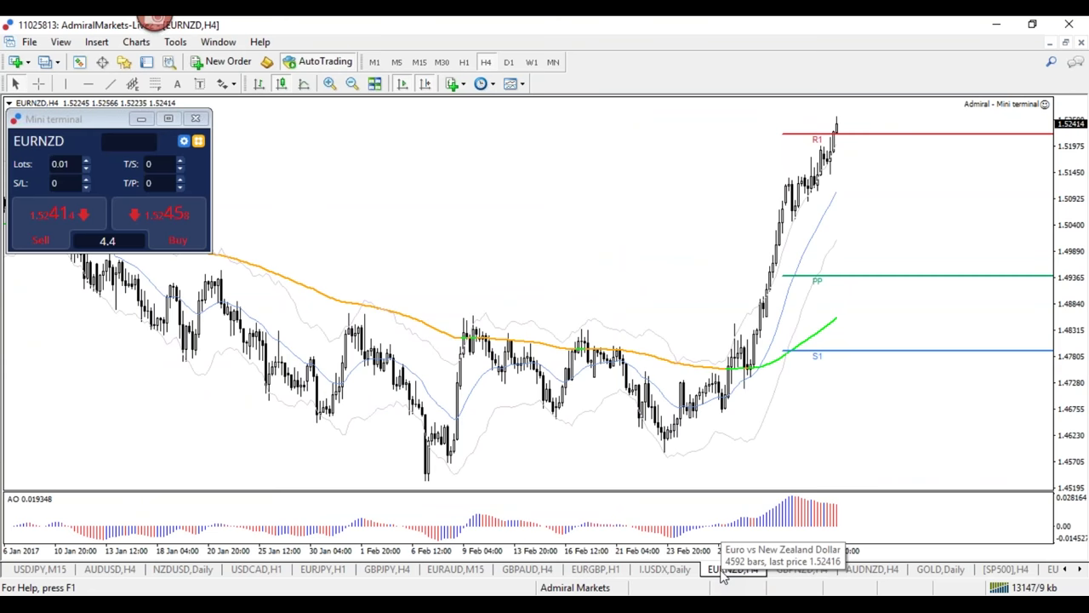
{"action": "left_click", "coordinate": [800, 569]}
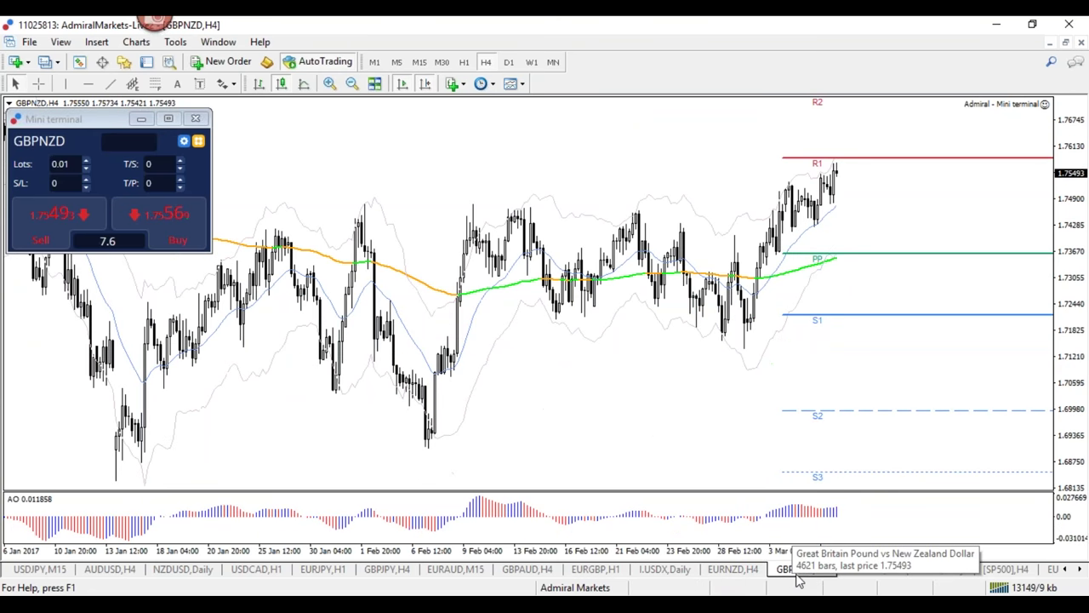
{"action": "left_click", "coordinate": [876, 570]}
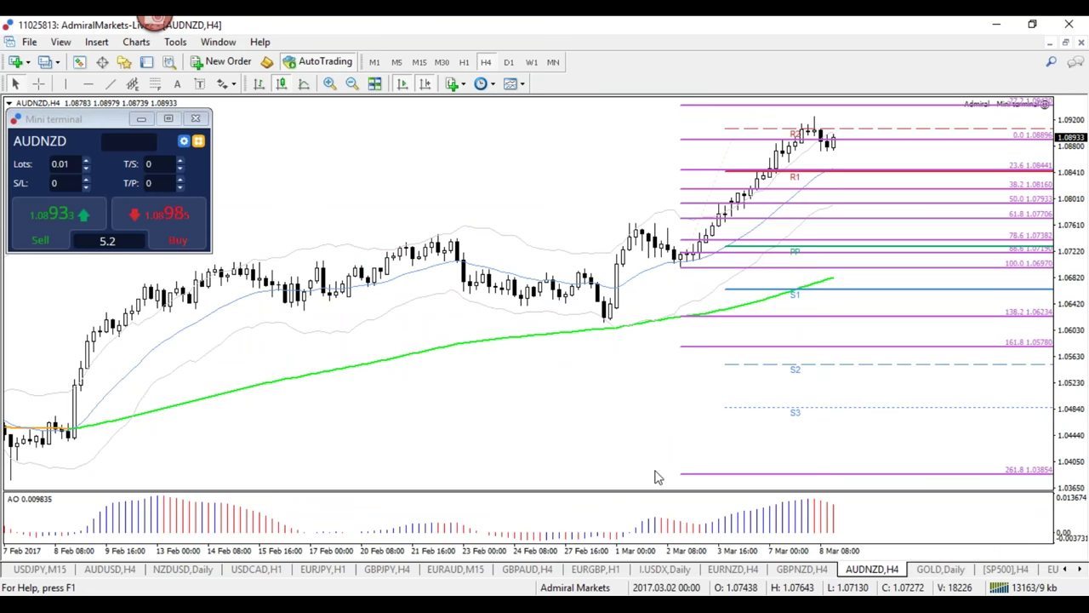
{"action": "left_click", "coordinate": [529, 570]}
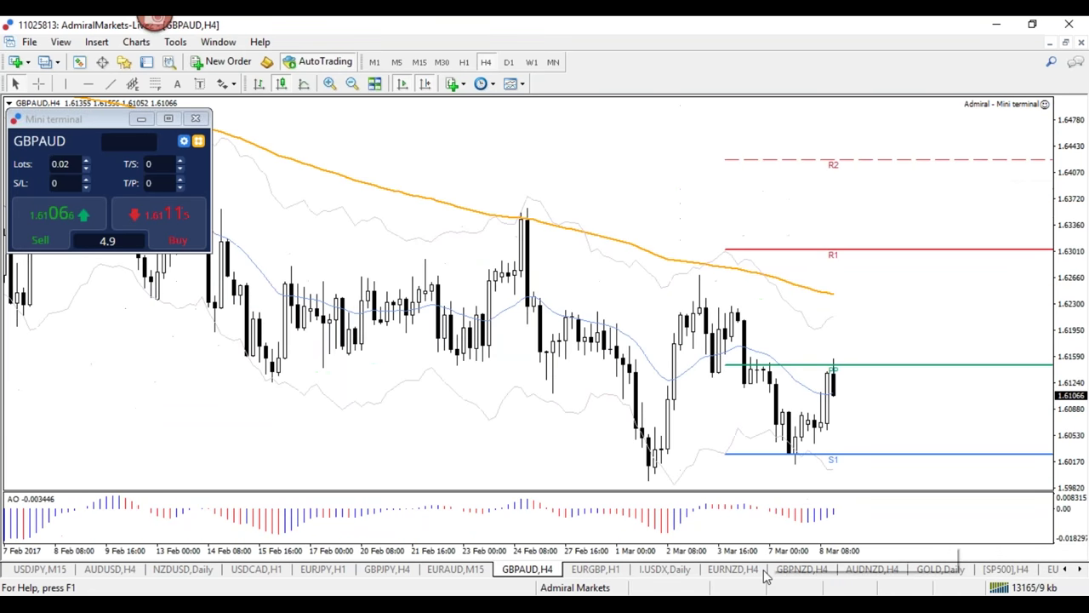
Examine EURNZD's steep rise relative to the R1 level on the H1, H4 and Daily charts.
{"action": "left_click", "coordinate": [734, 569]}
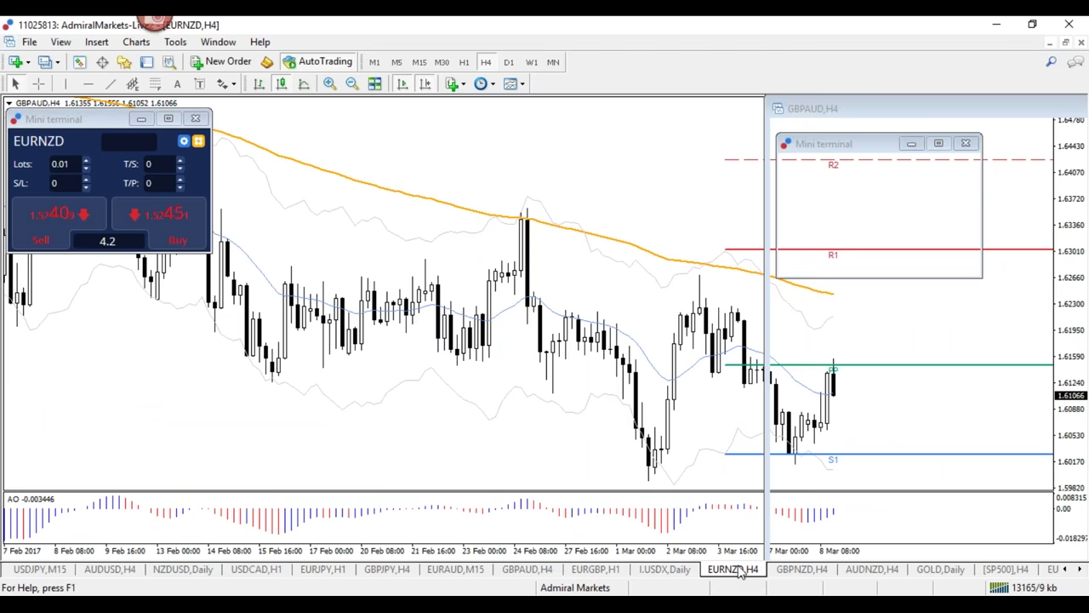
{"action": "left_click", "coordinate": [464, 62]}
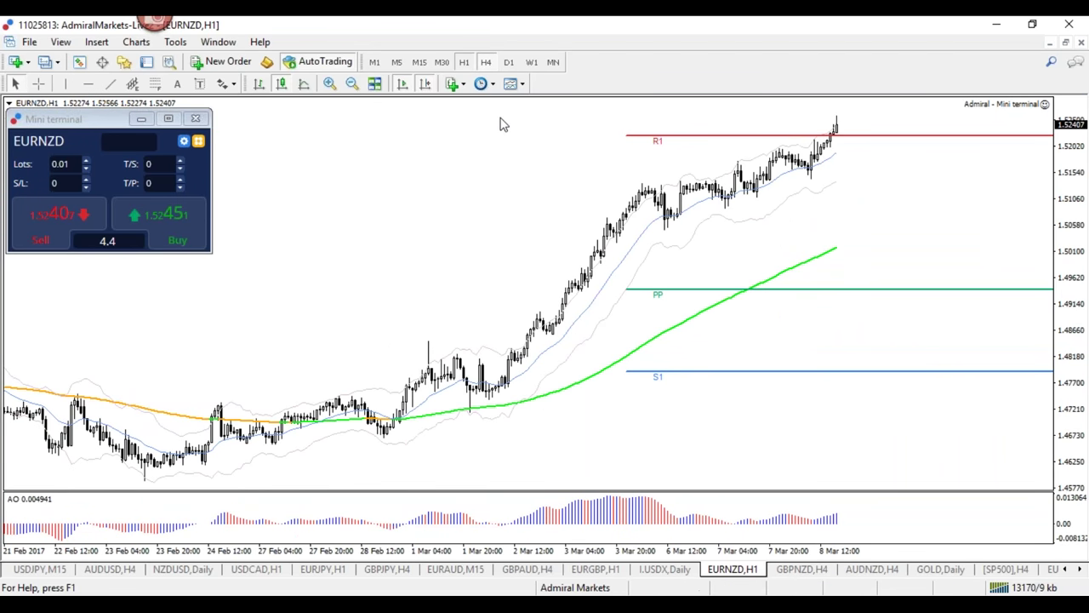
{"action": "left_click_drag", "start_coordinate": [613, 551], "coordinate": [645, 557]}
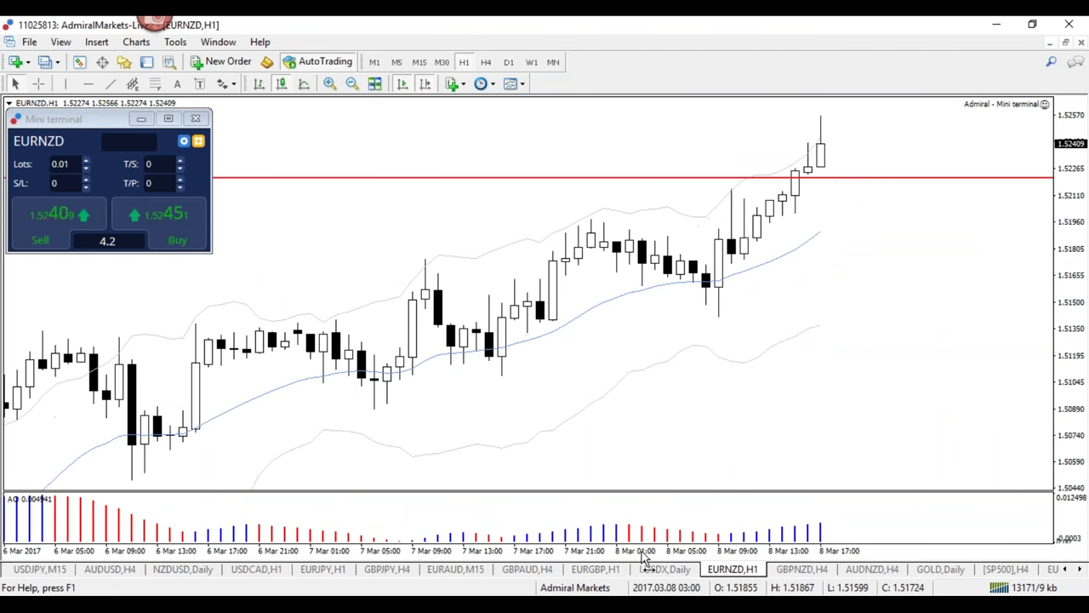
{"action": "left_click", "coordinate": [486, 62]}
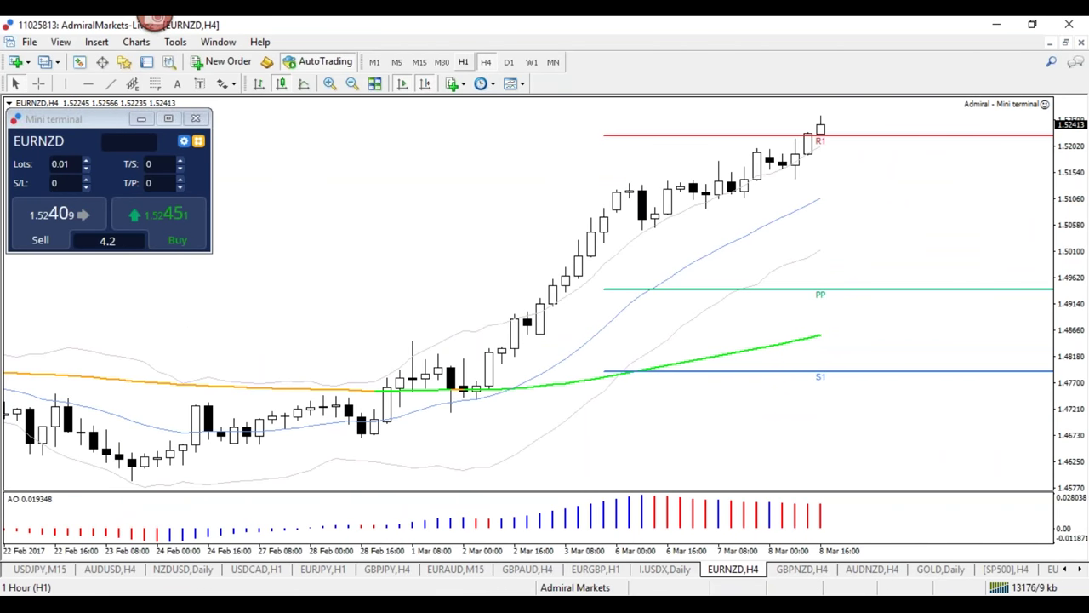
{"action": "left_click", "coordinate": [509, 62]}
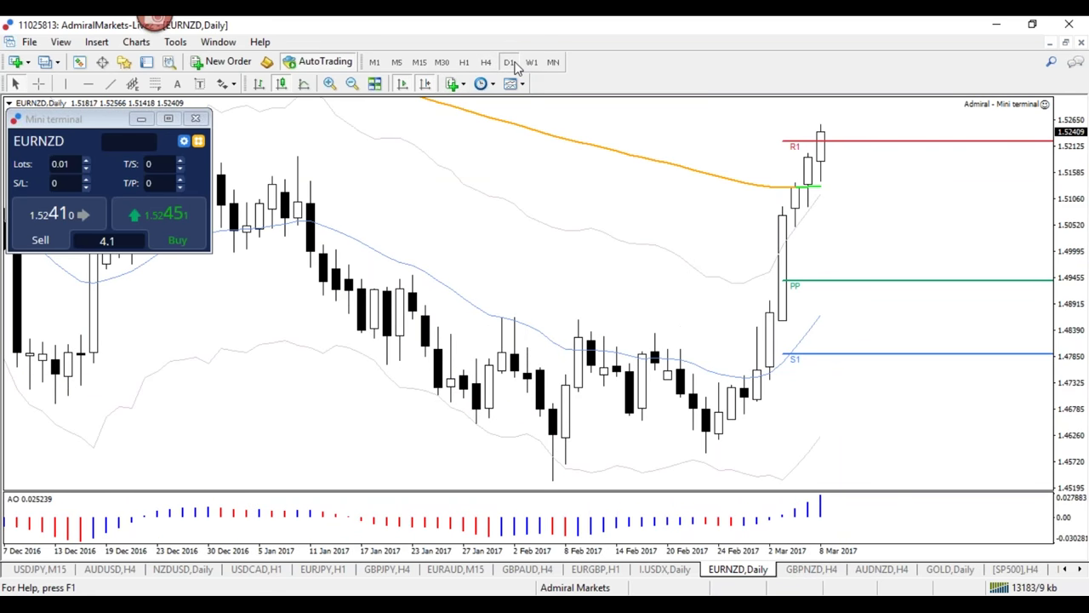
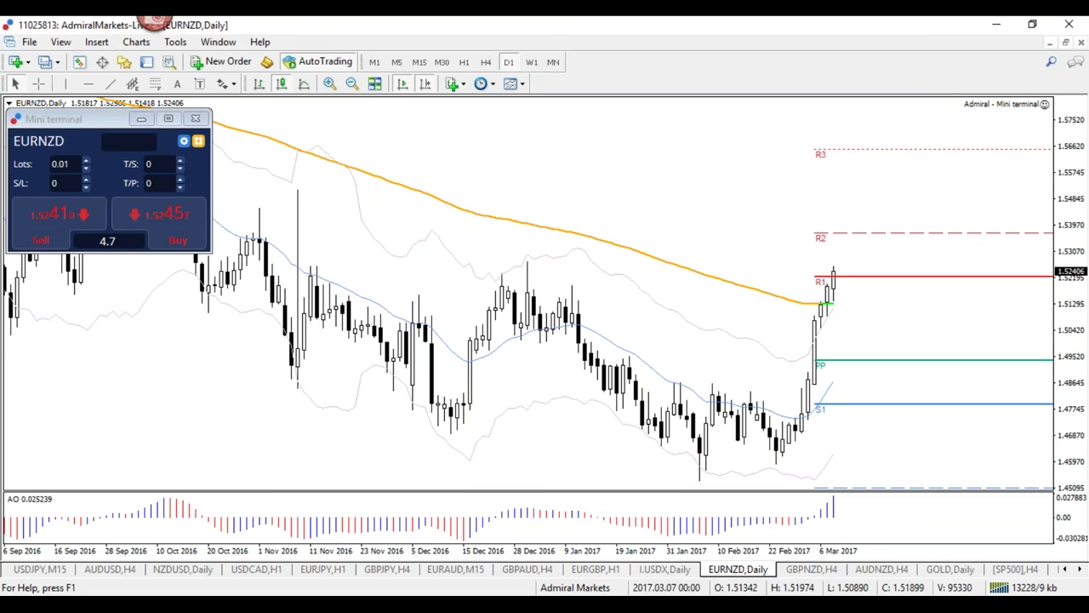
Review GBPAUD on H4 and EURGBP on H1, and compare EURAUD's rise on the M15, H1 and H4 charts.
{"action": "left_click", "coordinate": [543, 570]}
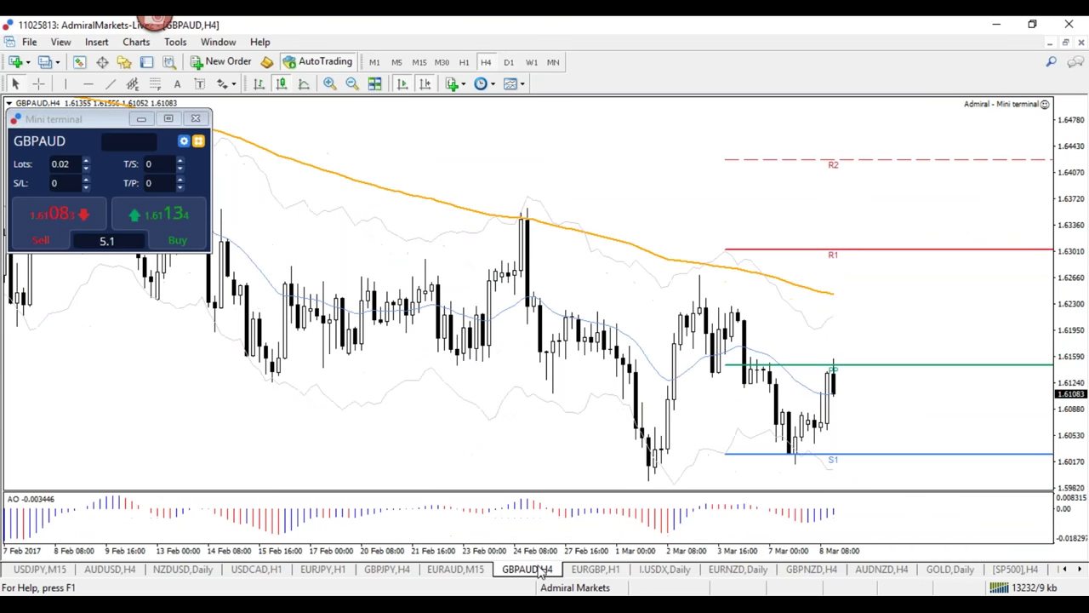
{"action": "left_click", "coordinate": [593, 570]}
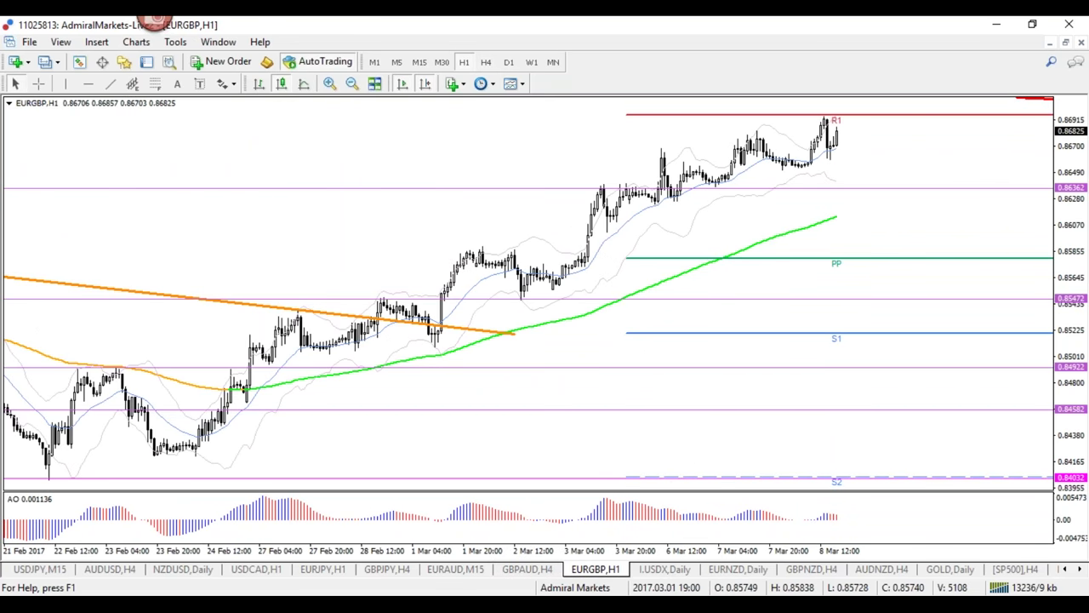
{"action": "left_click", "coordinate": [455, 568]}
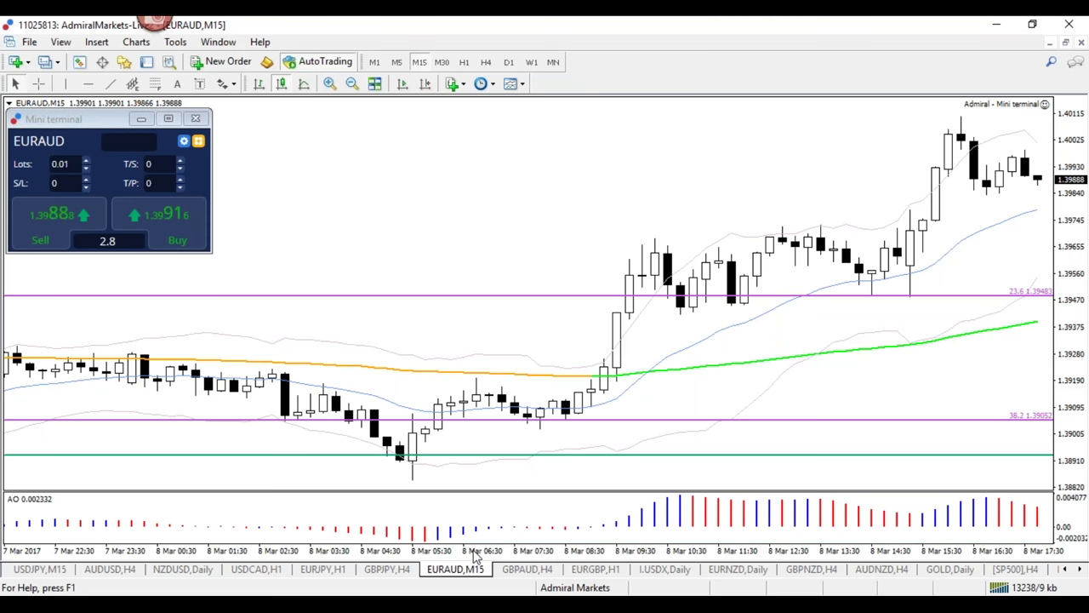
{"action": "left_click", "coordinate": [464, 63]}
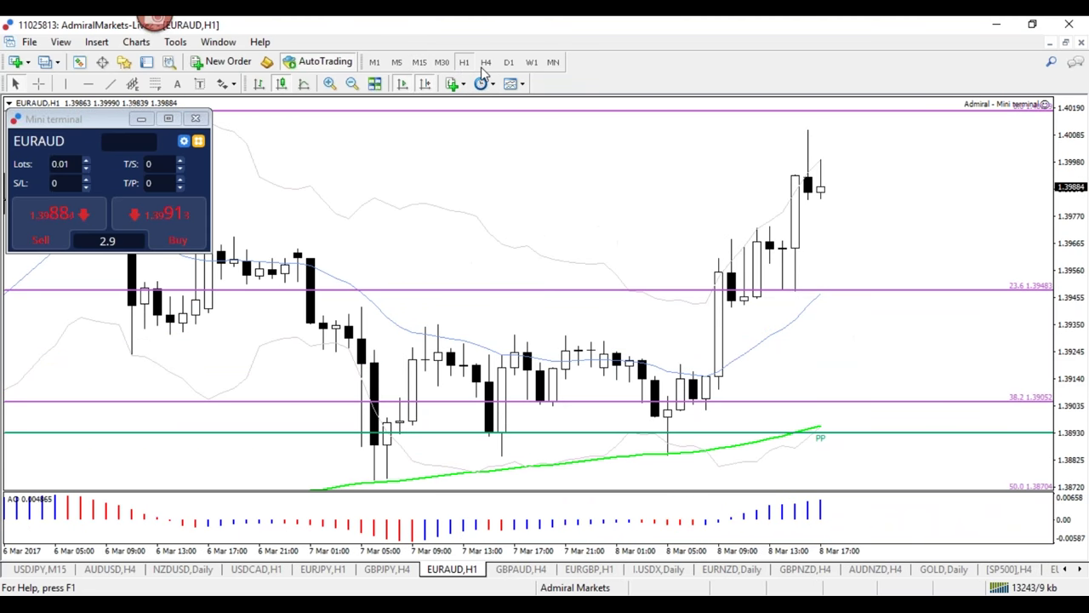
{"action": "left_click", "coordinate": [483, 71]}
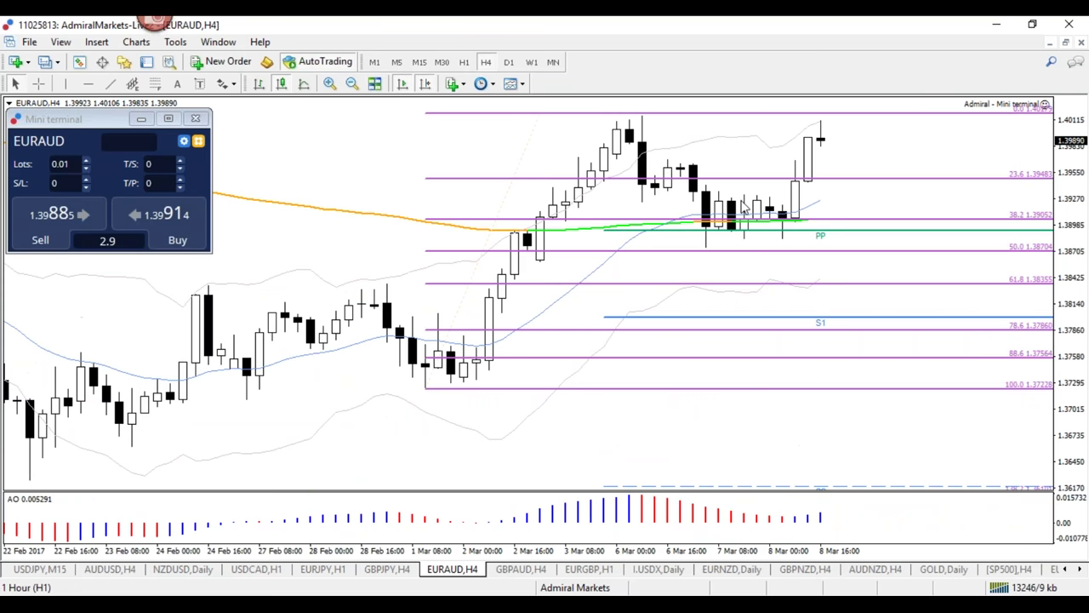
Look over the EURJPY H1 and AUDUSD H4 charts.
{"action": "left_click", "coordinate": [322, 569]}
{"action": "key", "text": "alt+r"}
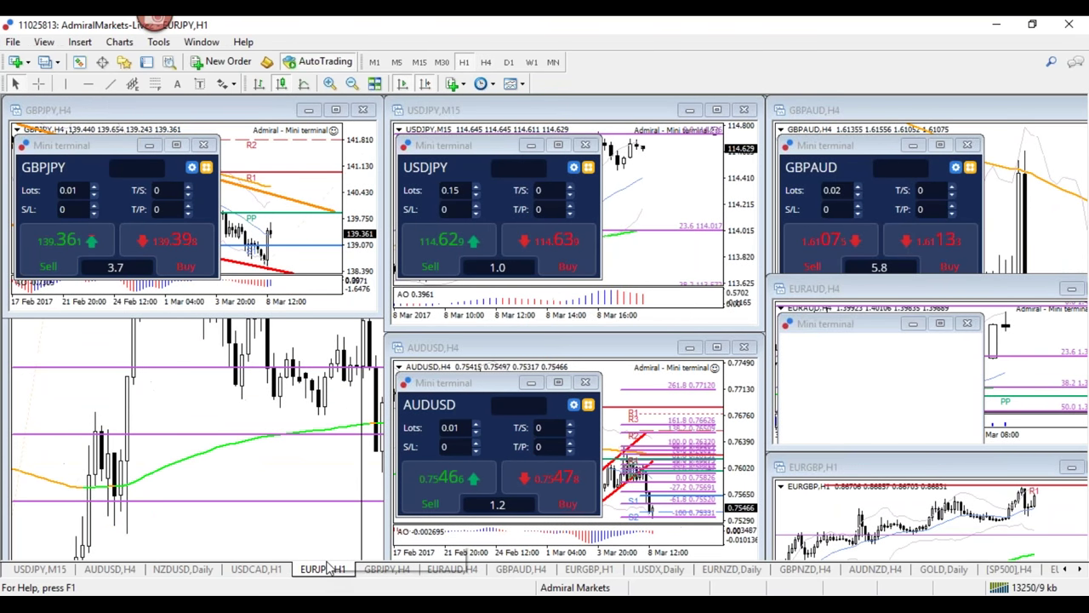
{"action": "left_click", "coordinate": [717, 347]}
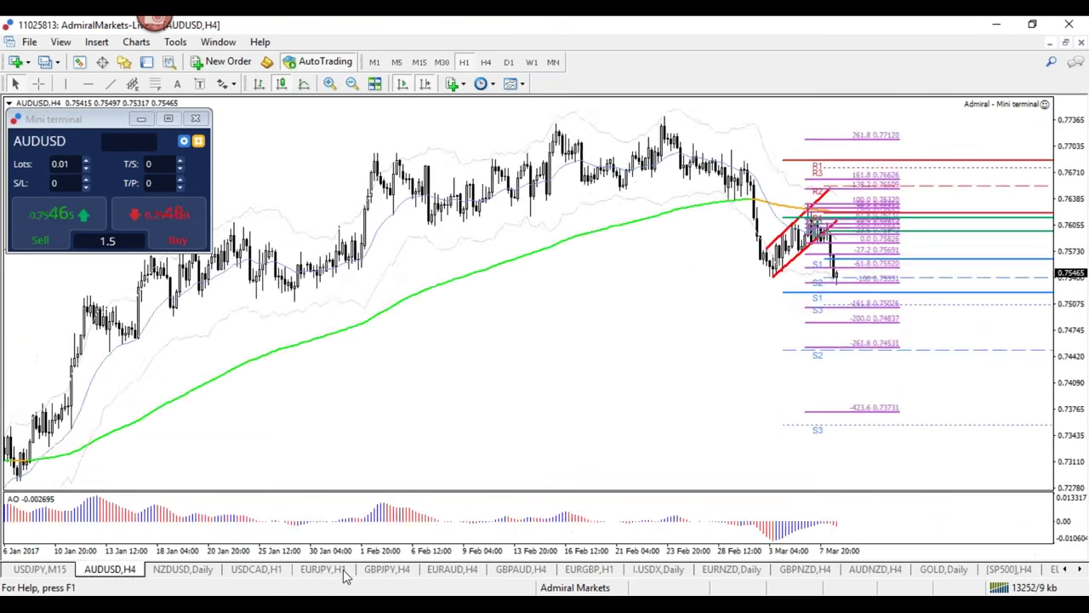
{"action": "left_click", "coordinate": [332, 568]}
Examine USDCAD's price action around the 0.0 Fibonacci level at 1.34349 on the H1 and M15 charts.
{"action": "left_click", "coordinate": [256, 568]}
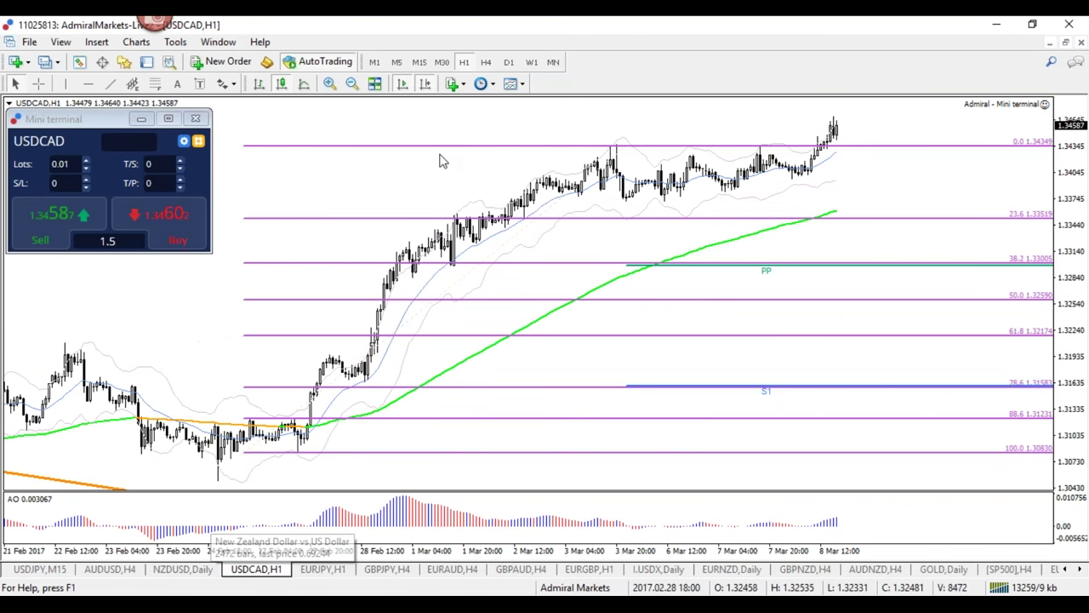
{"action": "left_click", "coordinate": [420, 65]}
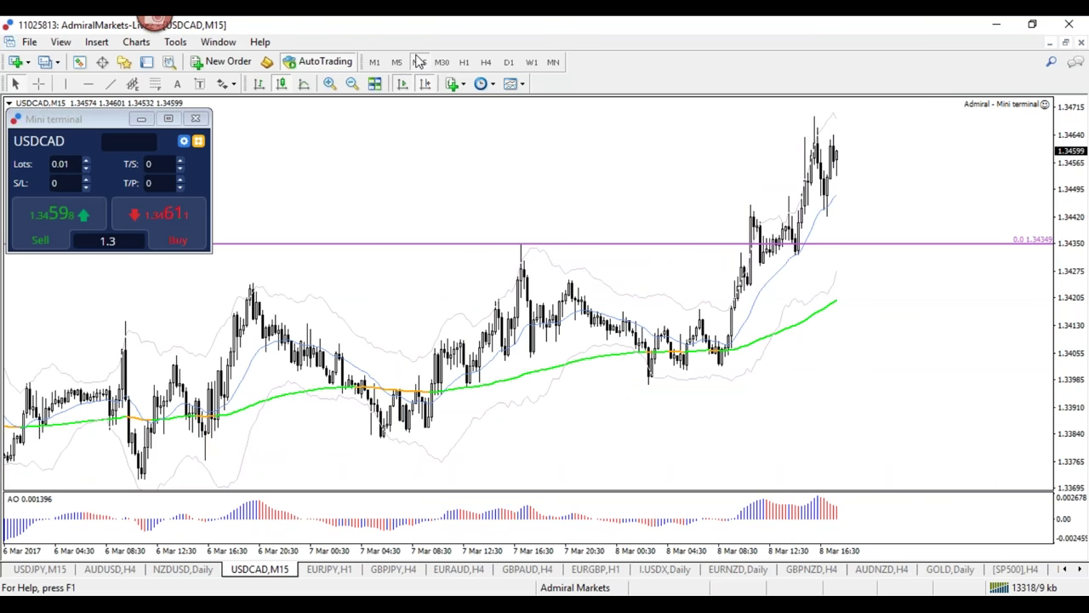
{"action": "left_click", "coordinate": [464, 63]}
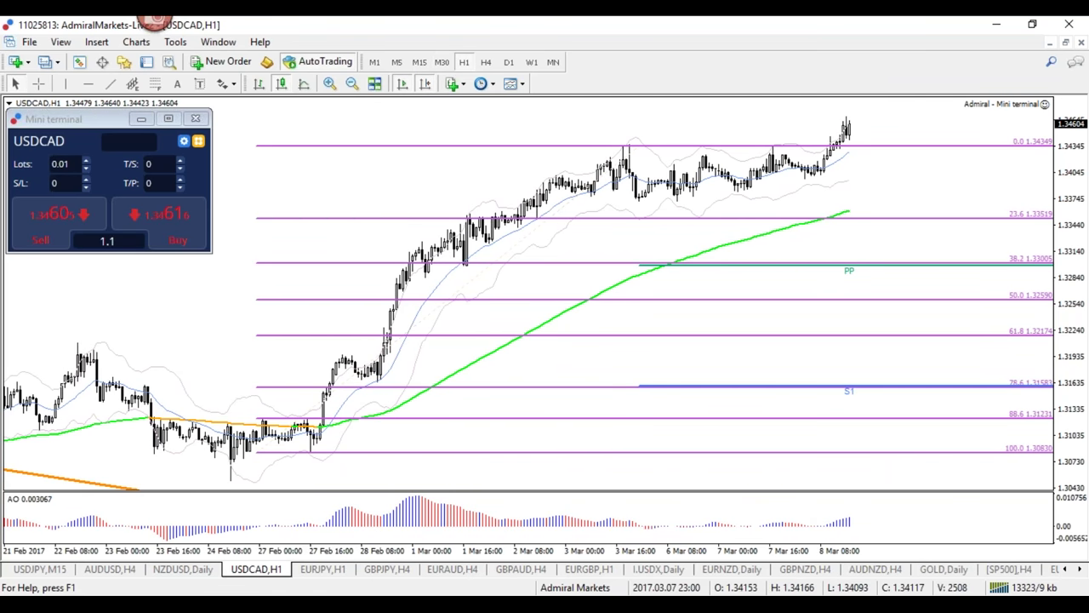
On the USDCAD H1 chart, underline the 8 March lows in blue and box the top of the first strong rising candle.
{"action": "left_click_drag", "start_coordinate": [772, 551], "coordinate": [795, 551]}
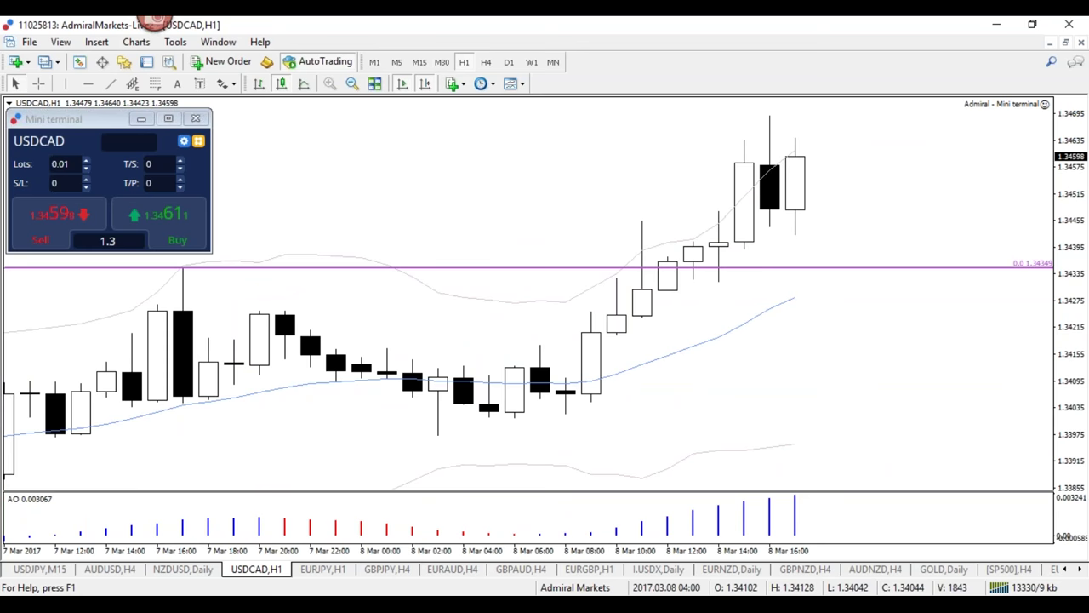
{"action": "key", "text": "minus"}
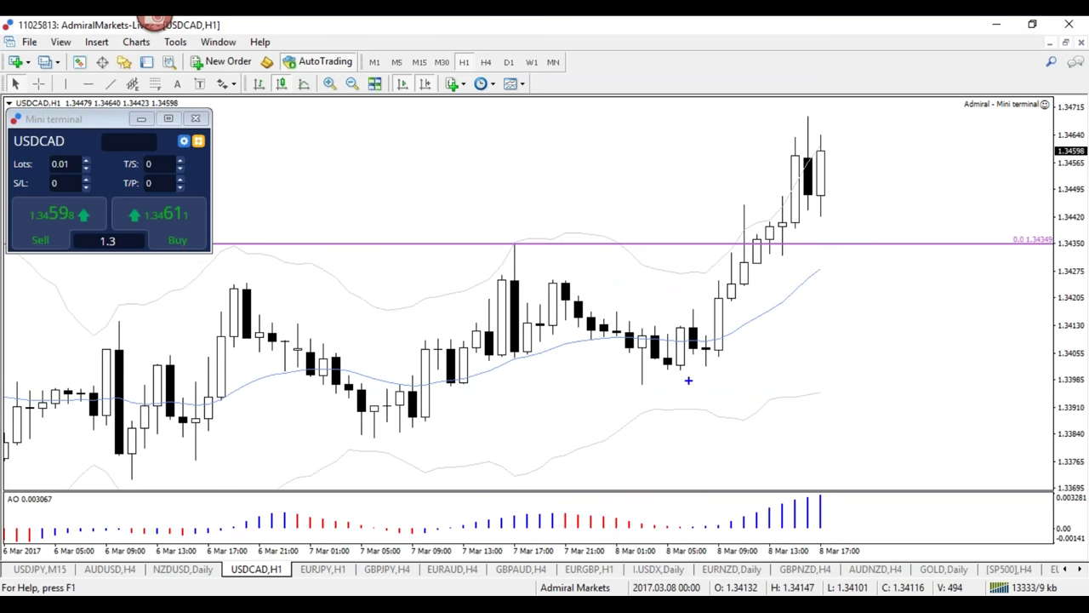
{"action": "mouse_move", "coordinate": [644, 368]}
{"action": "left_mouse_down"}
{"action": "mouse_move", "coordinate": [676, 374]}
{"action": "mouse_move", "coordinate": [693, 359]}
{"action": "mouse_move", "coordinate": [729, 362]}
{"action": "left_mouse_up"}
{"action": "mouse_move", "coordinate": [734, 305]}
{"action": "left_mouse_down"}
{"action": "mouse_move", "coordinate": [719, 292]}
{"action": "mouse_move", "coordinate": [737, 301]}
{"action": "left_mouse_up"}
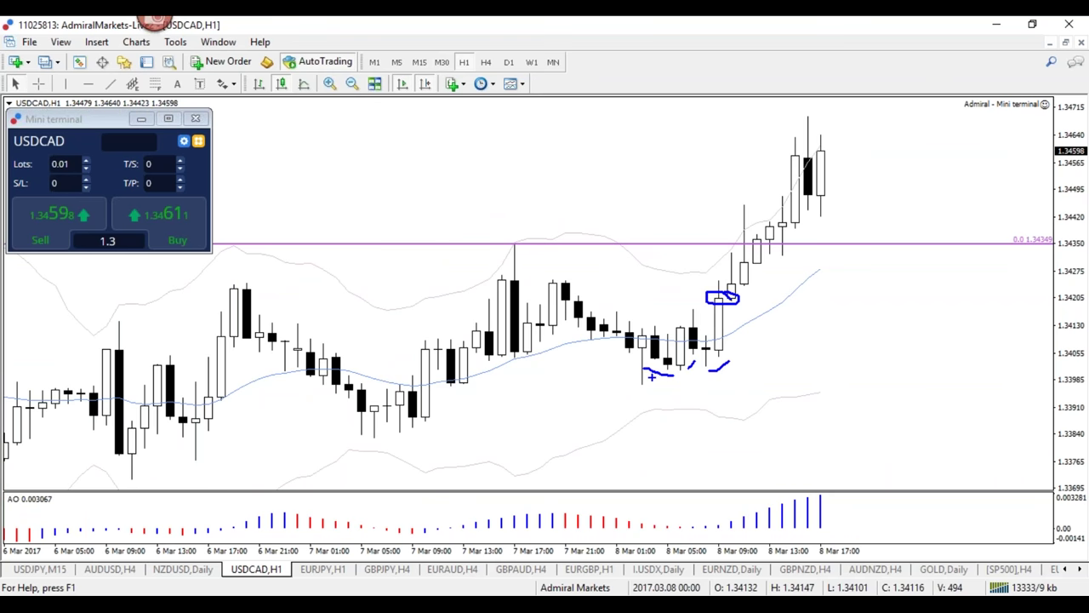
Underline USDCAD's 8 March low, circle the preceding pullback and the 7 March high in red, and add a blue line beneath the latest candles.
{"action": "left_click_drag", "start_coordinate": [628, 382], "coordinate": [668, 385]}
{"action": "mouse_move", "coordinate": [638, 347]}
{"action": "left_mouse_down"}
{"action": "mouse_move", "coordinate": [531, 284]}
{"action": "mouse_move", "coordinate": [634, 376]}
{"action": "mouse_move", "coordinate": [611, 330]}
{"action": "left_mouse_up"}
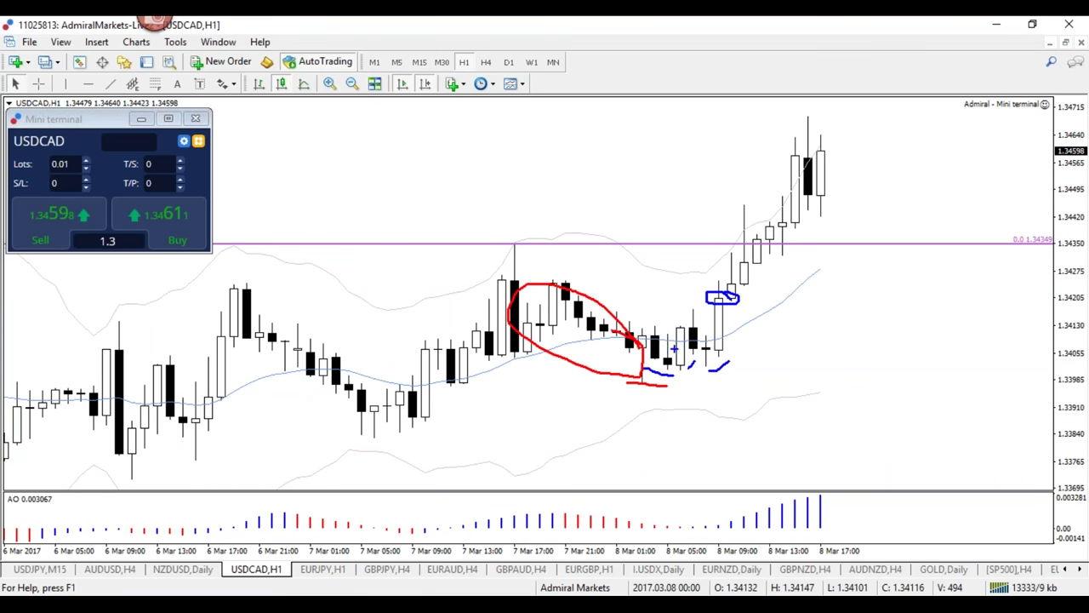
{"action": "left_click_drag", "start_coordinate": [862, 305], "coordinate": [773, 295]}
{"action": "mouse_move", "coordinate": [536, 240]}
{"action": "left_mouse_down"}
{"action": "mouse_move", "coordinate": [511, 233]}
{"action": "mouse_move", "coordinate": [541, 253]}
{"action": "left_mouse_up"}
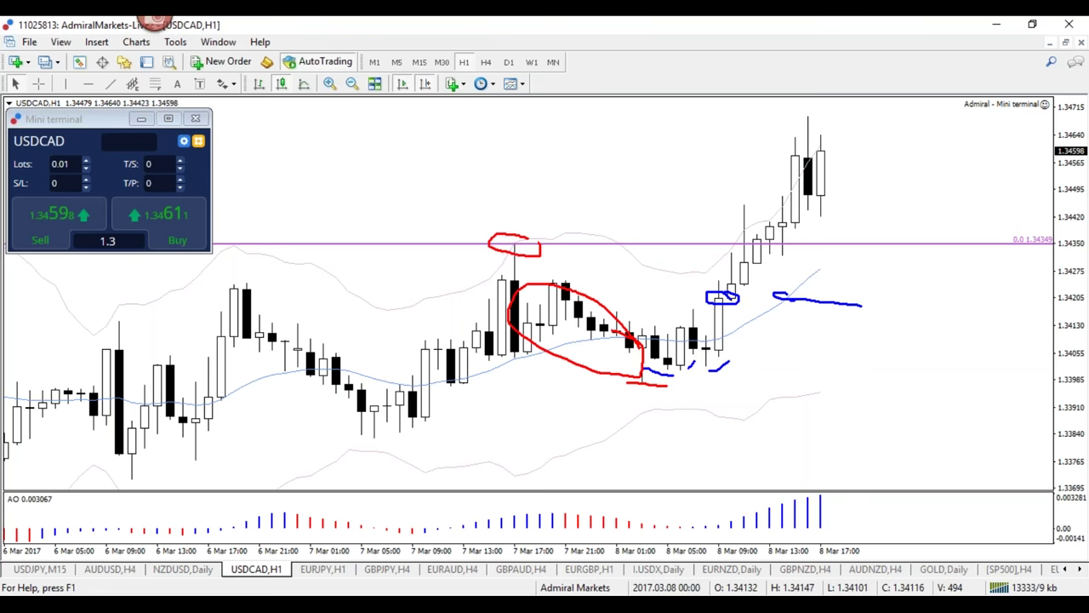
Write and circle 2ND in red above USDCAD's 7 March high, add a blue 3r by the latest candles and a red downward arrow, then erase everything.
{"action": "mouse_move", "coordinate": [451, 168]}
{"action": "left_mouse_down"}
{"action": "mouse_move", "coordinate": [508, 198]}
{"action": "mouse_move", "coordinate": [517, 165]}
{"action": "mouse_move", "coordinate": [621, 165]}
{"action": "mouse_move", "coordinate": [563, 175]}
{"action": "left_mouse_up"}
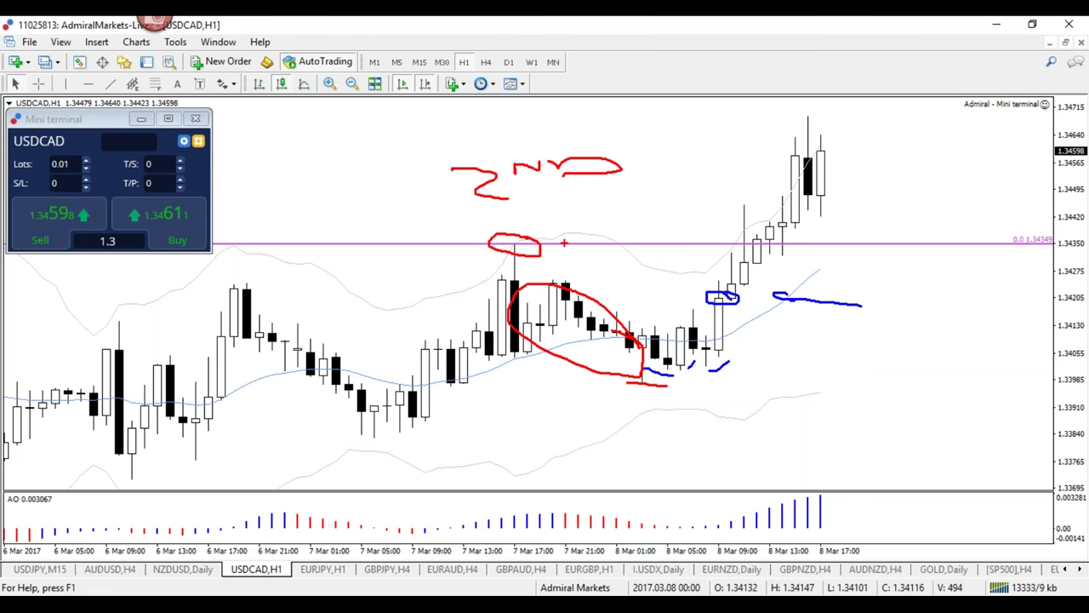
{"action": "mouse_move", "coordinate": [809, 246]}
{"action": "left_mouse_down"}
{"action": "mouse_move", "coordinate": [852, 233]}
{"action": "mouse_move", "coordinate": [859, 245]}
{"action": "left_mouse_up"}
{"action": "mouse_move", "coordinate": [582, 153]}
{"action": "left_mouse_down"}
{"action": "mouse_move", "coordinate": [492, 130]}
{"action": "mouse_move", "coordinate": [660, 175]}
{"action": "mouse_move", "coordinate": [388, 132]}
{"action": "left_mouse_up"}
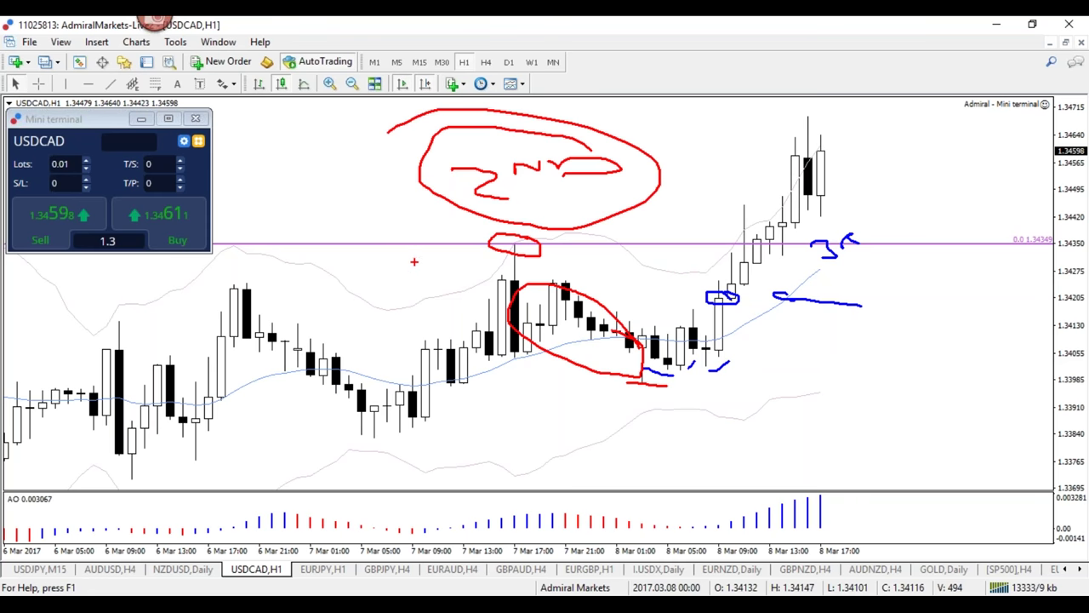
{"action": "mouse_move", "coordinate": [443, 262]}
{"action": "left_mouse_down"}
{"action": "mouse_move", "coordinate": [585, 434]}
{"action": "mouse_move", "coordinate": [528, 430]}
{"action": "left_mouse_up"}
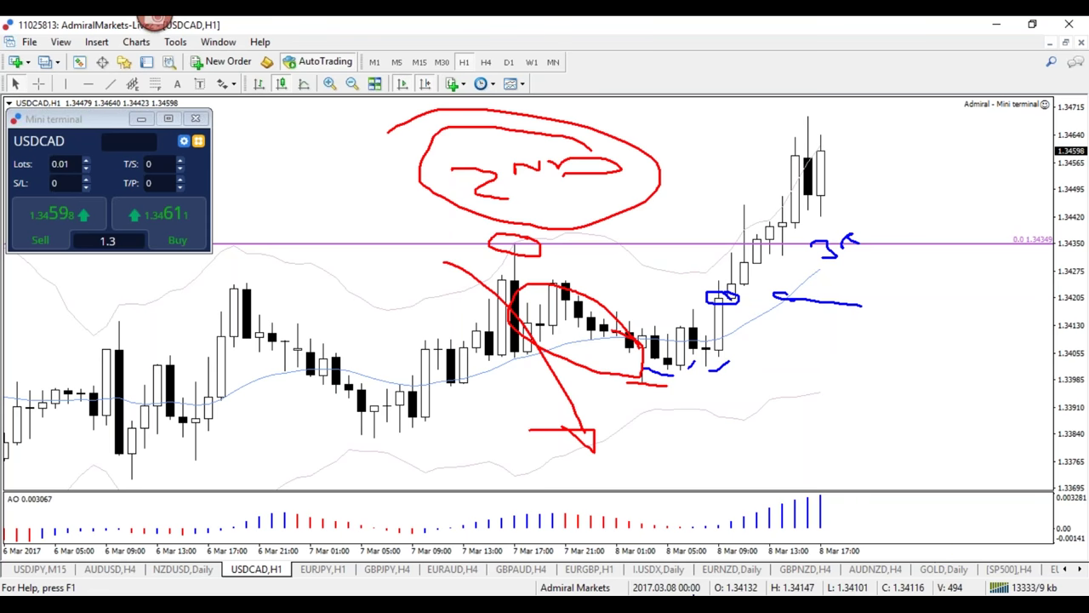
{"action": "key", "text": "e"}
In blue, underline the 7 March candles, write 2ND above their high and draw an arrow back to the 6 March high, then clear the drawings.
{"action": "key", "text": "b"}
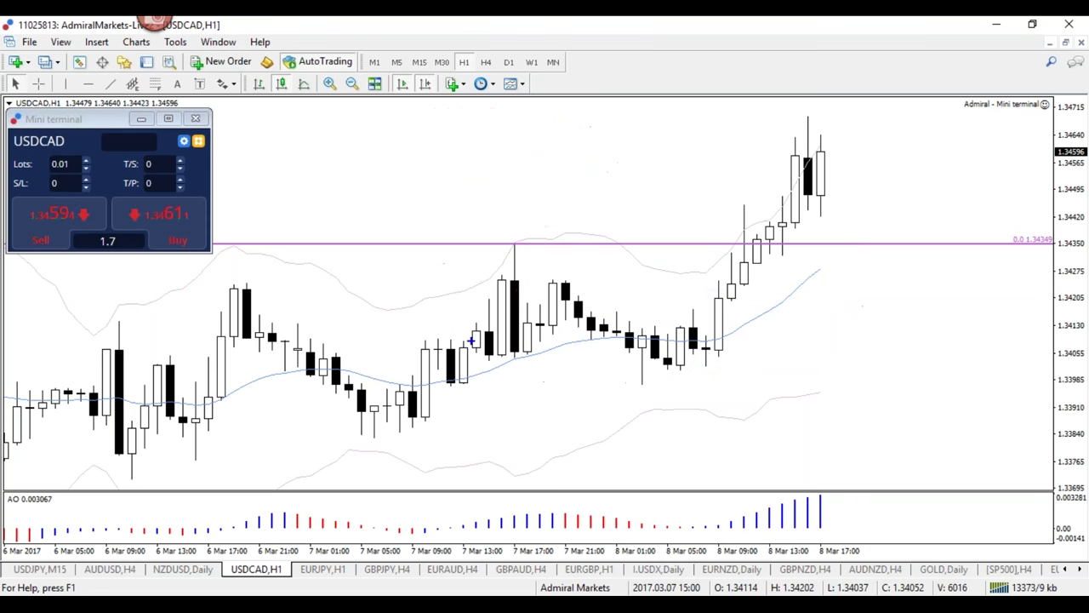
{"action": "left_click_drag", "start_coordinate": [435, 335], "coordinate": [516, 342]}
{"action": "mouse_move", "coordinate": [451, 228]}
{"action": "left_mouse_down"}
{"action": "mouse_move", "coordinate": [484, 250]}
{"action": "mouse_move", "coordinate": [532, 219]}
{"action": "mouse_move", "coordinate": [585, 207]}
{"action": "mouse_move", "coordinate": [558, 218]}
{"action": "left_mouse_up"}
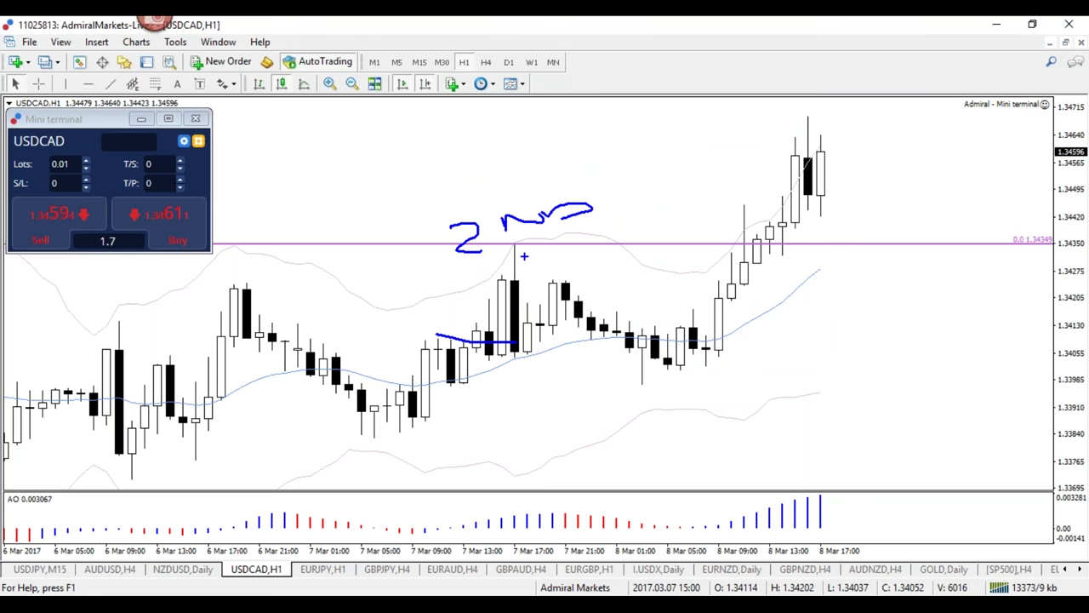
{"action": "mouse_move", "coordinate": [460, 304]}
{"action": "left_mouse_down"}
{"action": "mouse_move", "coordinate": [290, 288]}
{"action": "mouse_move", "coordinate": [343, 309]}
{"action": "left_mouse_up"}
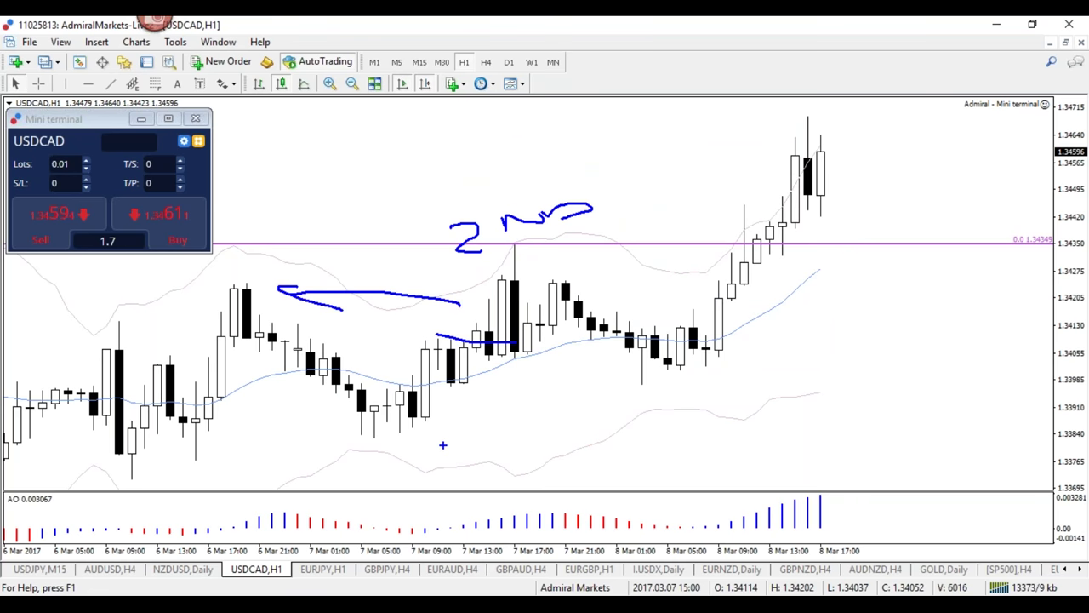
{"action": "key", "text": "Escape"}
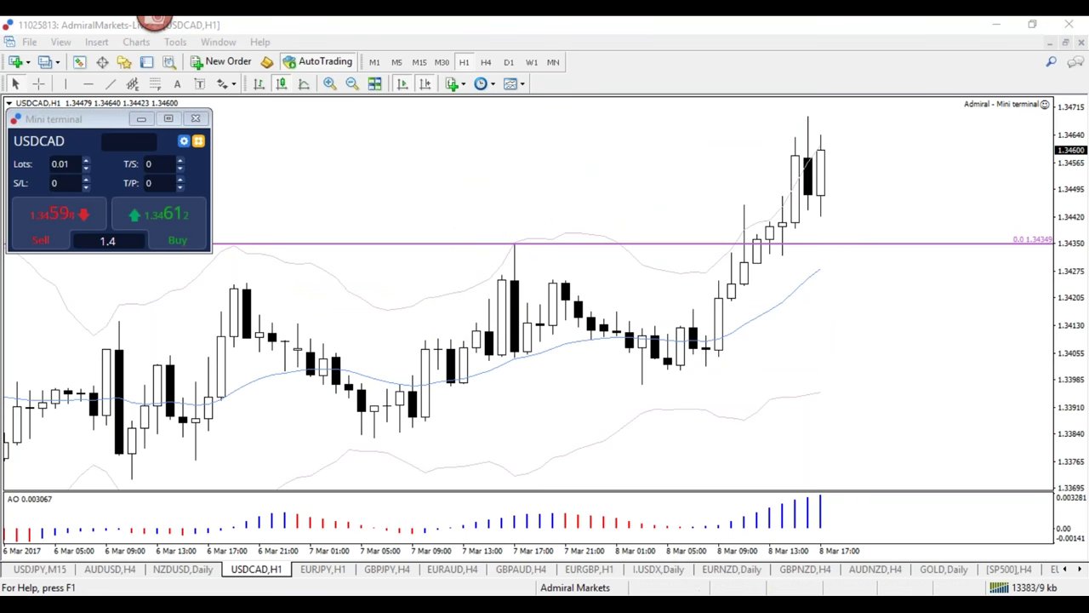
Circle USDCAD's earlier highs along the 0.0 Fibonacci level in blue, mark the 8 March breakout with short lines, and erase the marks.
{"action": "key", "text": "minus"}
{"action": "mouse_move", "coordinate": [677, 187]}
{"action": "left_mouse_down"}
{"action": "mouse_move", "coordinate": [410, 171]}
{"action": "mouse_move", "coordinate": [630, 201]}
{"action": "mouse_move", "coordinate": [580, 161]}
{"action": "left_mouse_up"}
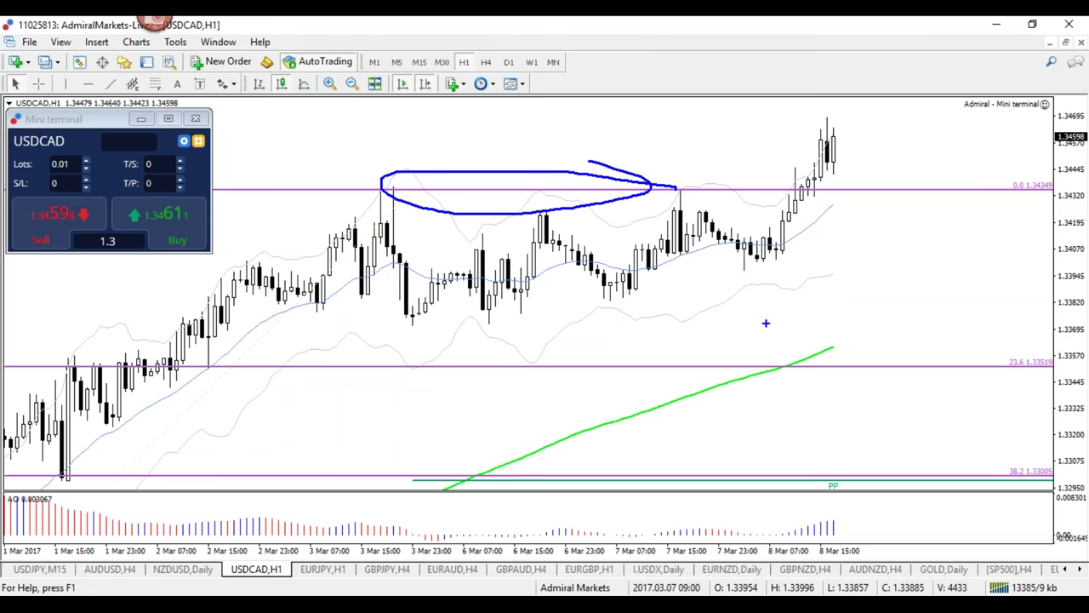
{"action": "key", "text": "e"}
{"action": "left_click_drag", "start_coordinate": [763, 224], "coordinate": [800, 223]}
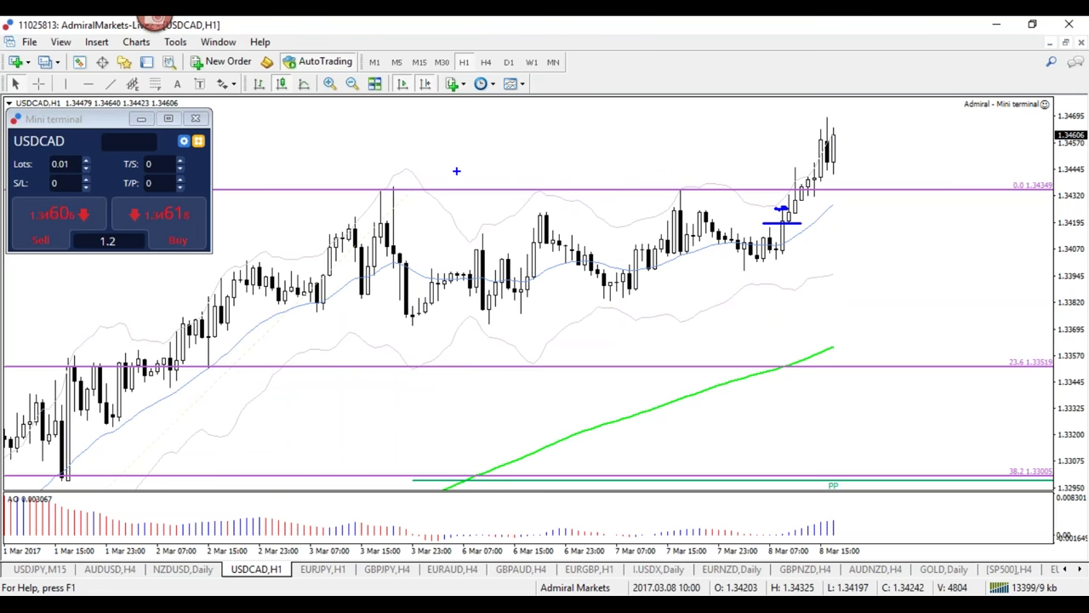
{"action": "key", "text": "e"}
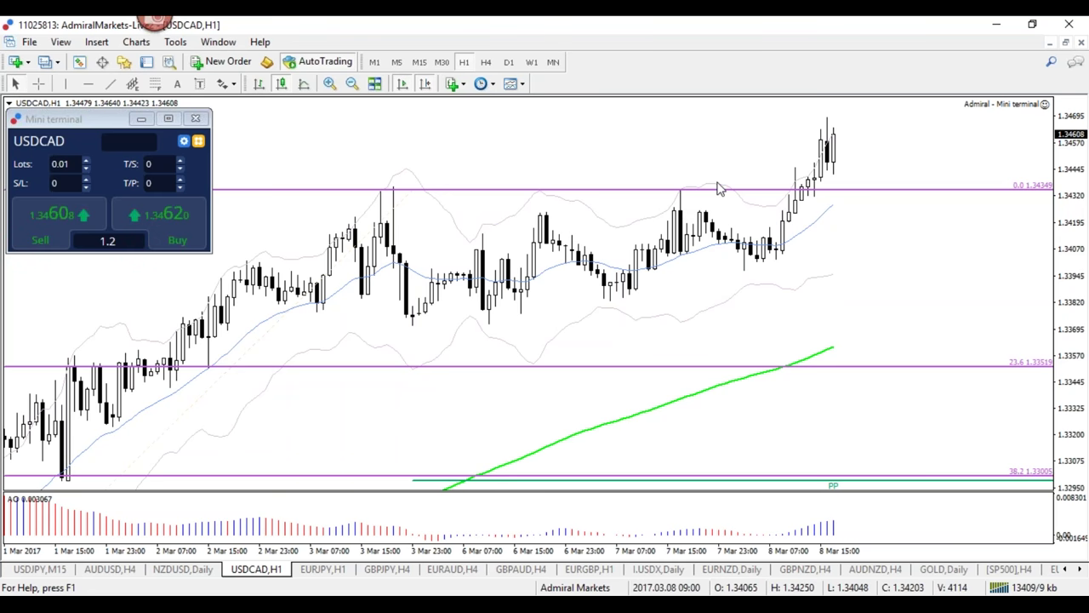
On the USDCAD M15 chart, box the 8 March consolidation around 1.34349 in blue and mark its first low in red, clearing both marks.
{"action": "left_click", "coordinate": [419, 62]}
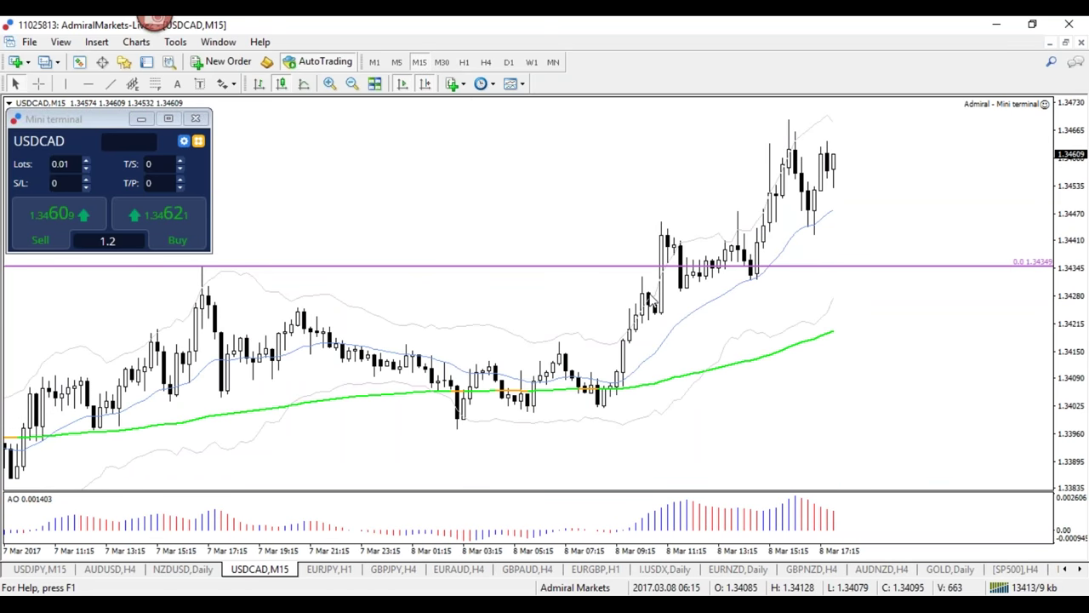
{"action": "left_click_drag", "start_coordinate": [638, 222], "coordinate": [783, 275]}
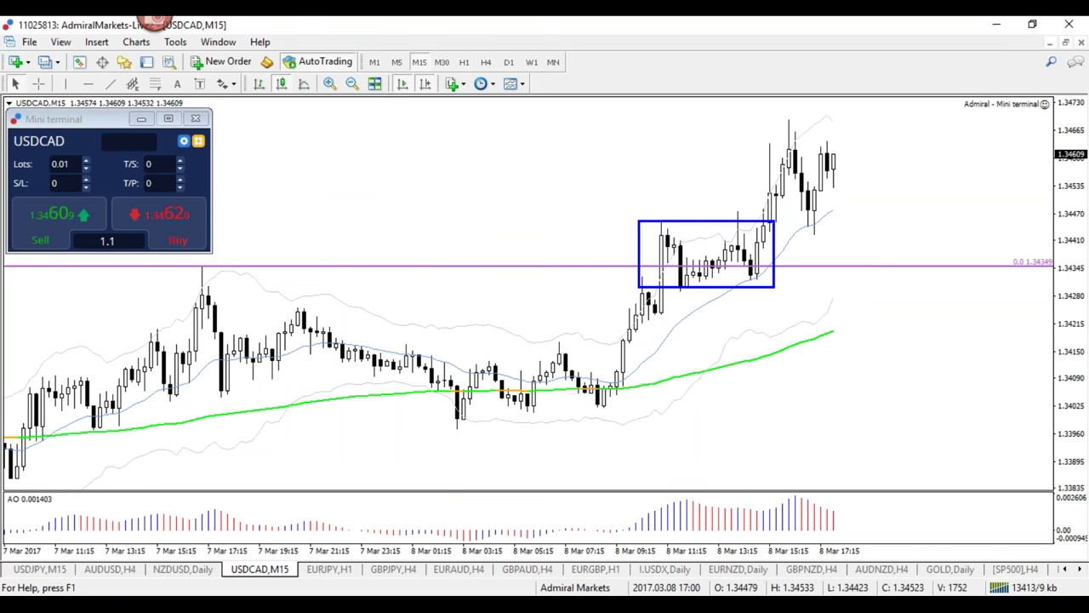
{"action": "key", "text": "Delete"}
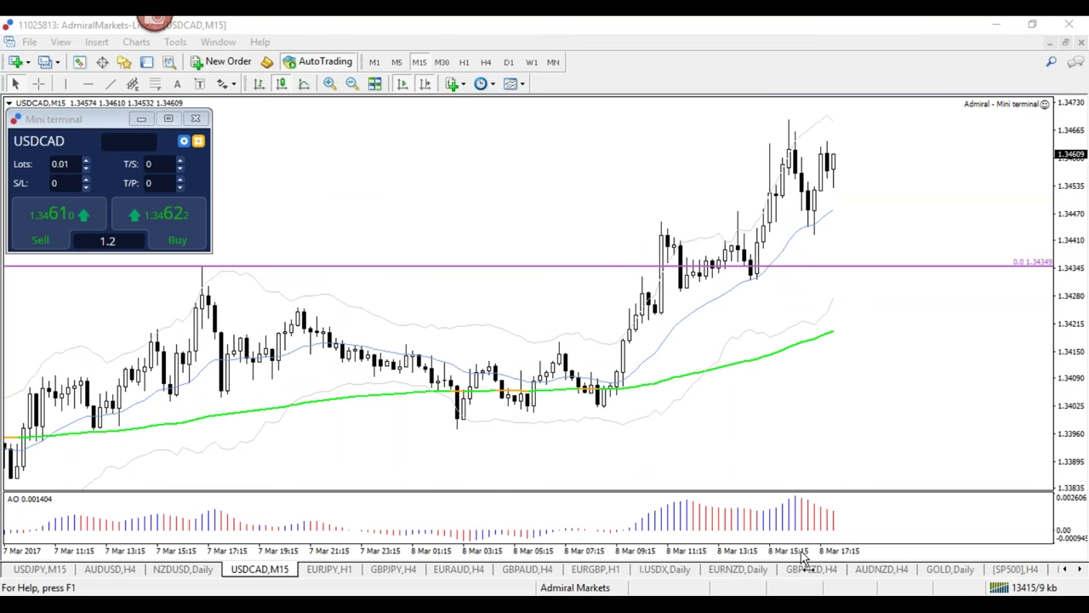
{"action": "key", "text": "plus"}
{"action": "left_click_drag", "start_coordinate": [504, 311], "coordinate": [527, 316]}
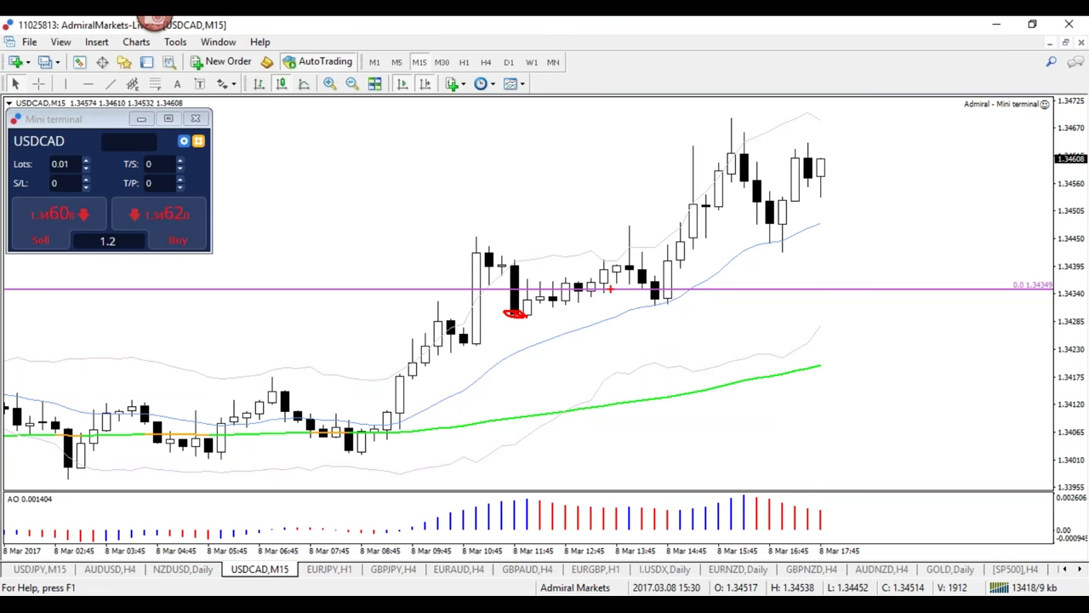
{"action": "key", "text": "minus"}
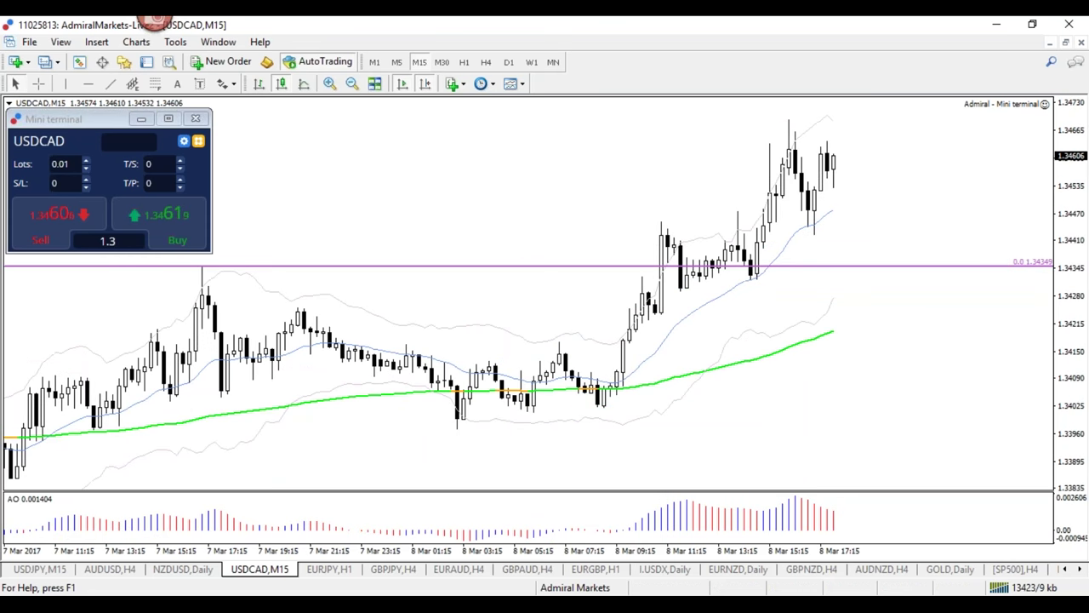
Draw a Fibonacci retracement from the 8 March low to the 1.34454 high, and temporarily underline the consolidation lows and the 38.2 and 50.0 levels.
{"action": "left_click", "coordinate": [156, 85]}
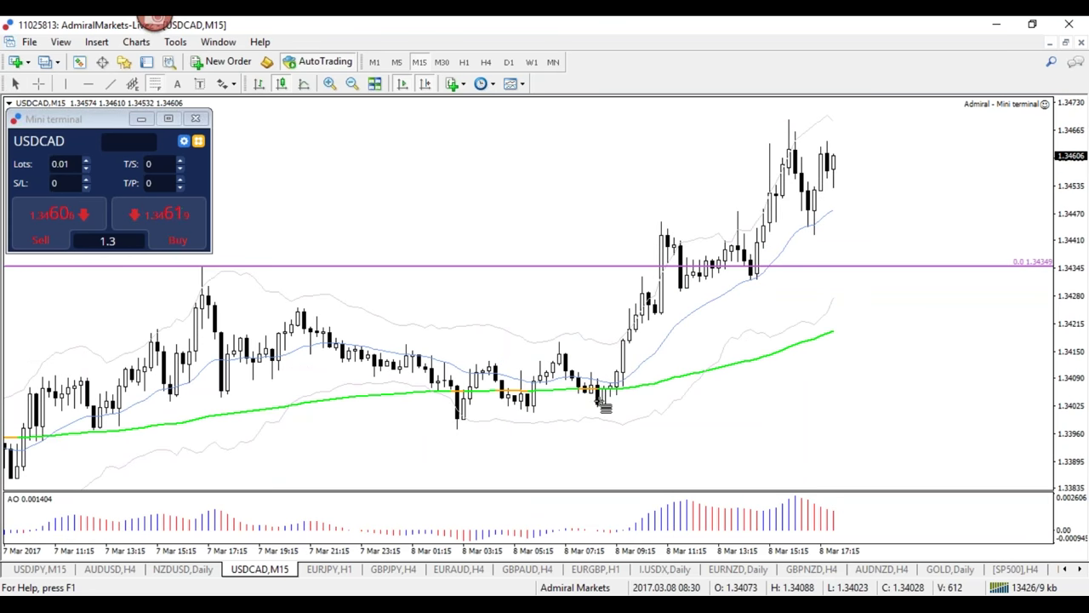
{"action": "left_click_drag", "start_coordinate": [601, 403], "coordinate": [634, 221]}
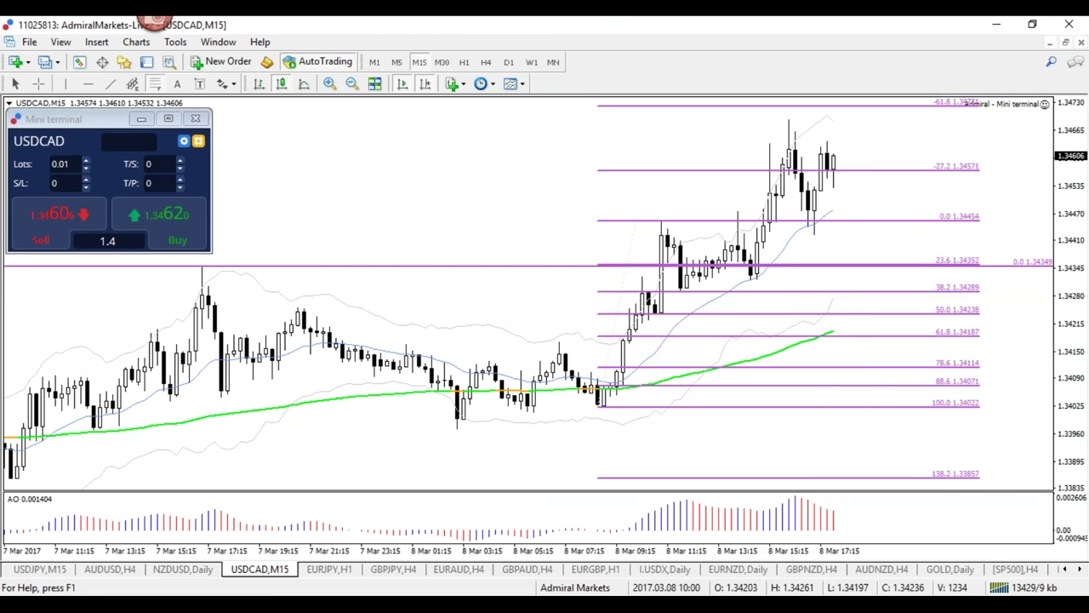
{"action": "mouse_move", "coordinate": [674, 295]}
{"action": "left_mouse_down"}
{"action": "mouse_move", "coordinate": [753, 296]}
{"action": "mouse_move", "coordinate": [761, 283]}
{"action": "left_mouse_up"}
{"action": "left_click_drag", "start_coordinate": [664, 310], "coordinate": [738, 318]}
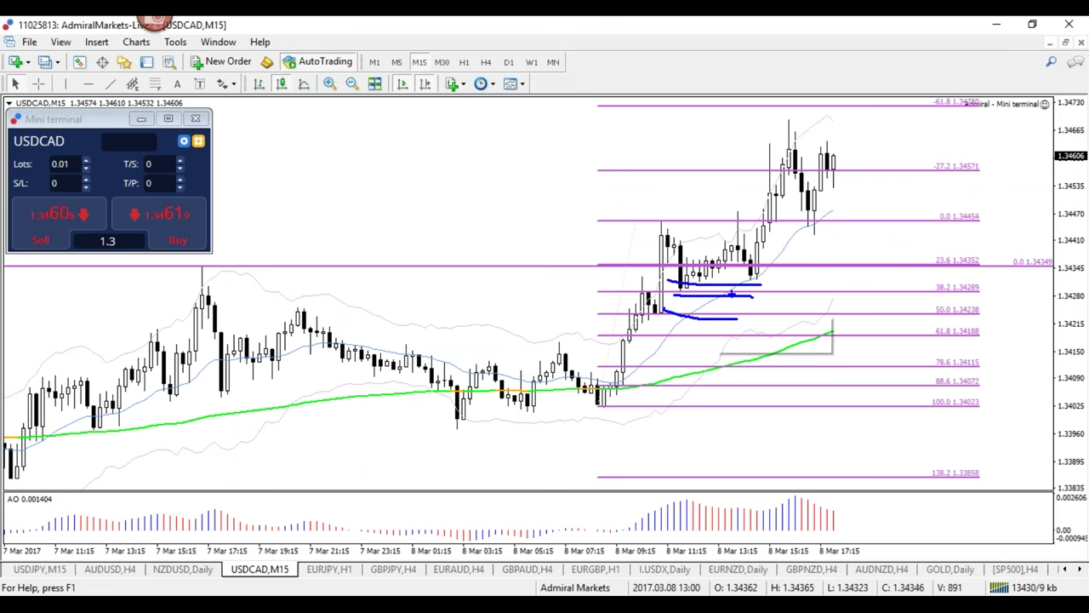
{"action": "key", "text": "e"}
Circle the M15 consolidation near the 23.6 Fibonacci level, draw a curved blue arrow away from it, and erase both.
{"action": "mouse_move", "coordinate": [754, 249]}
{"action": "left_mouse_down"}
{"action": "mouse_move", "coordinate": [674, 271]}
{"action": "mouse_move", "coordinate": [763, 256]}
{"action": "left_mouse_up"}
{"action": "mouse_move", "coordinate": [665, 228]}
{"action": "left_mouse_down"}
{"action": "mouse_move", "coordinate": [519, 175]}
{"action": "mouse_move", "coordinate": [465, 223]}
{"action": "mouse_move", "coordinate": [448, 204]}
{"action": "left_mouse_up"}
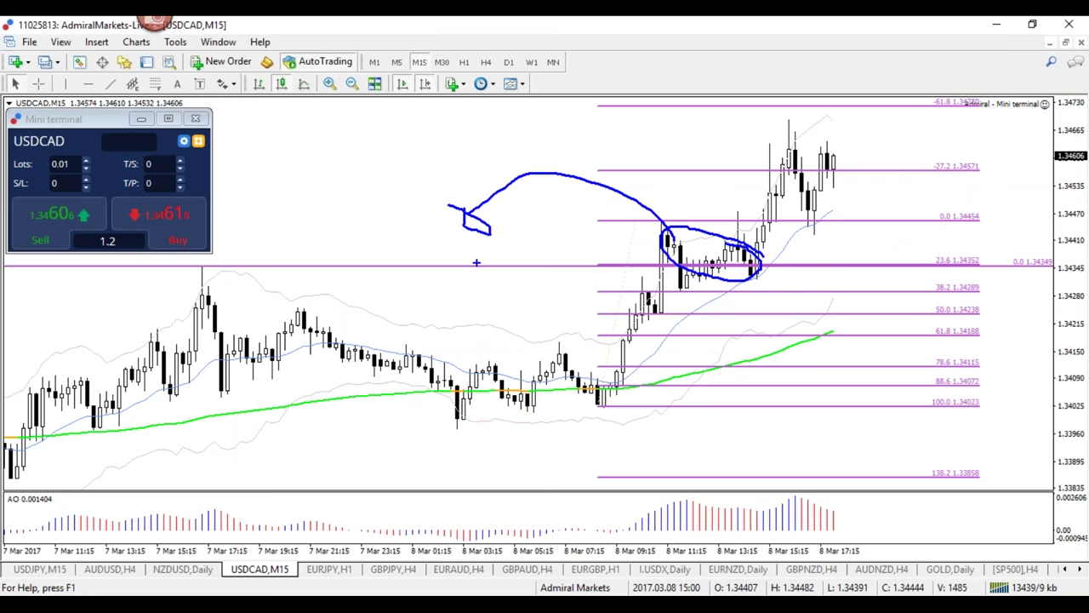
{"action": "key", "text": "e"}
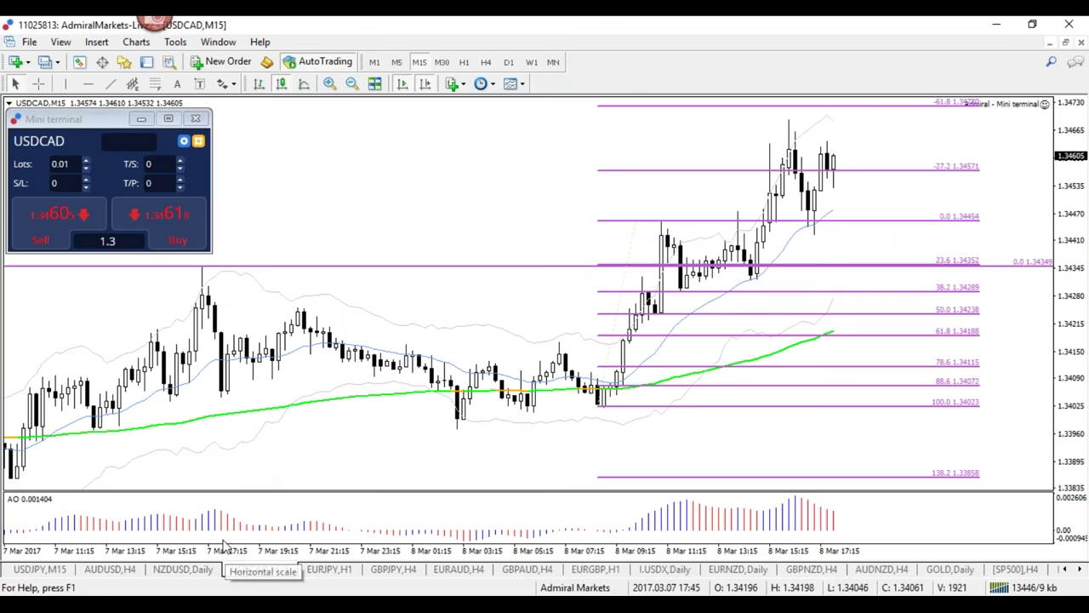
Review the EURUSD H1 chart with its red trend lines and Fibonacci levels, and the GBPUSD H1 chart.
{"action": "left_click", "coordinate": [1065, 569]}
{"action": "left_click", "coordinate": [1065, 569]}
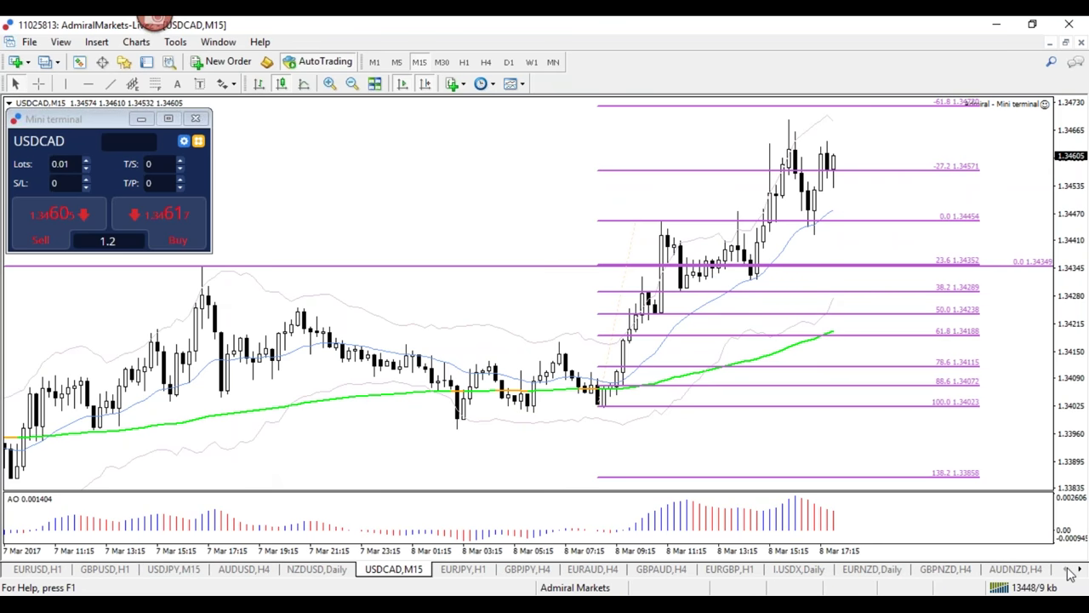
{"action": "left_click", "coordinate": [105, 571]}
{"action": "left_click", "coordinate": [59, 572]}
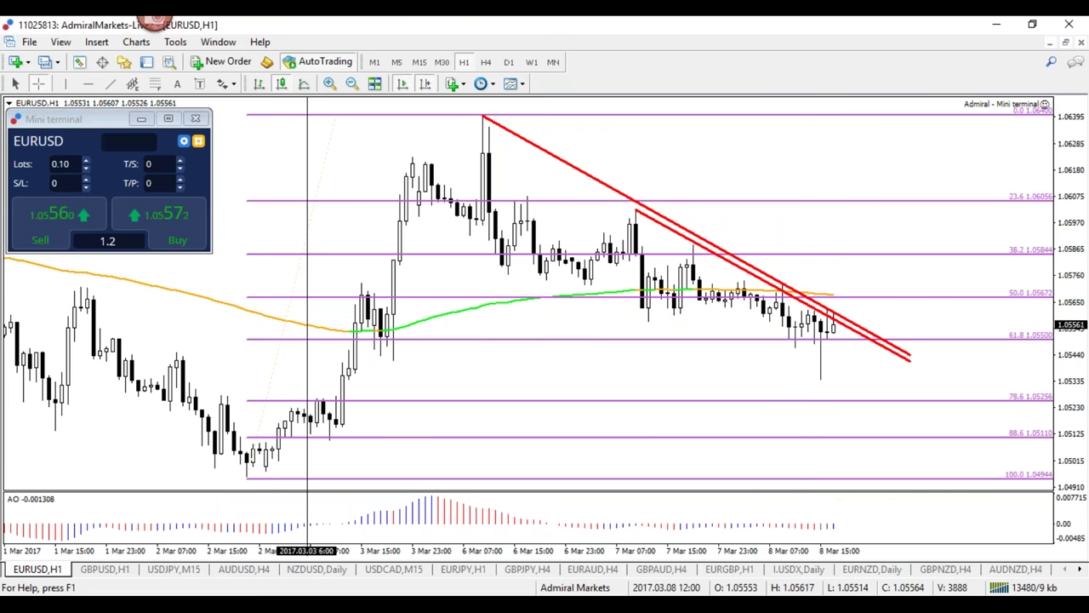
{"action": "left_click", "coordinate": [105, 568]}
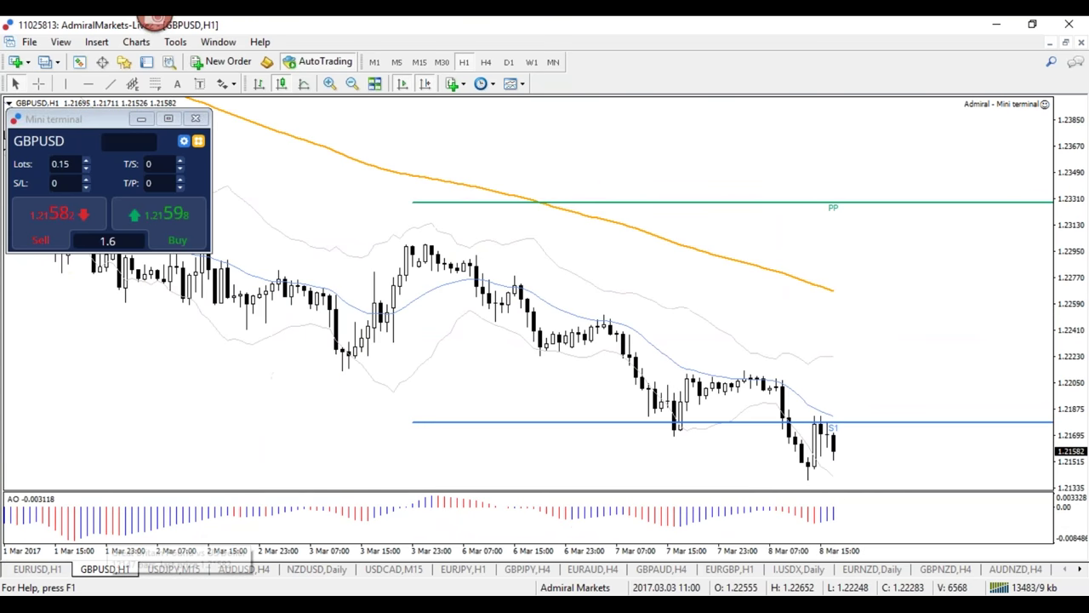
Examine USDJPY on M15 and H4, focusing on the latest candles near the 0.0 Fibonacci level at 114.736.
{"action": "left_click", "coordinate": [183, 576]}
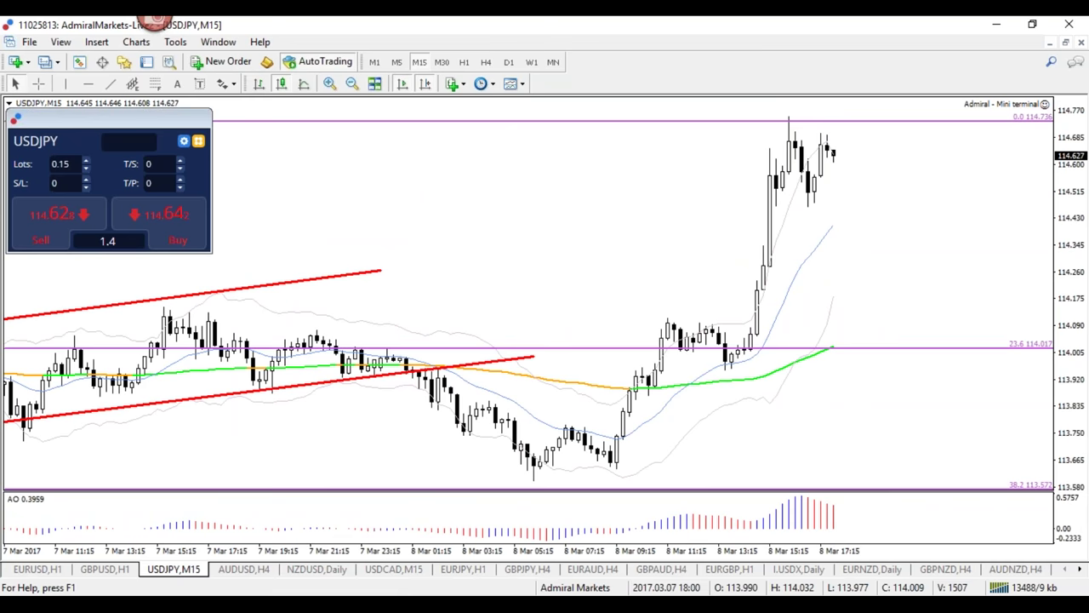
{"action": "left_click", "coordinate": [464, 61]}
{"action": "left_click", "coordinate": [486, 61]}
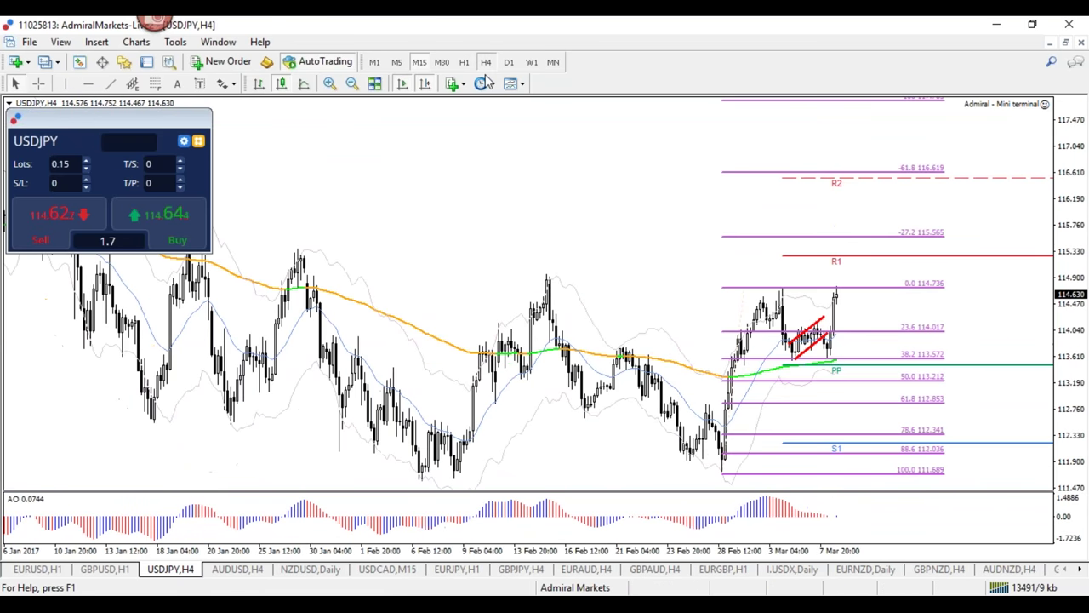
{"action": "key", "text": "plus"}
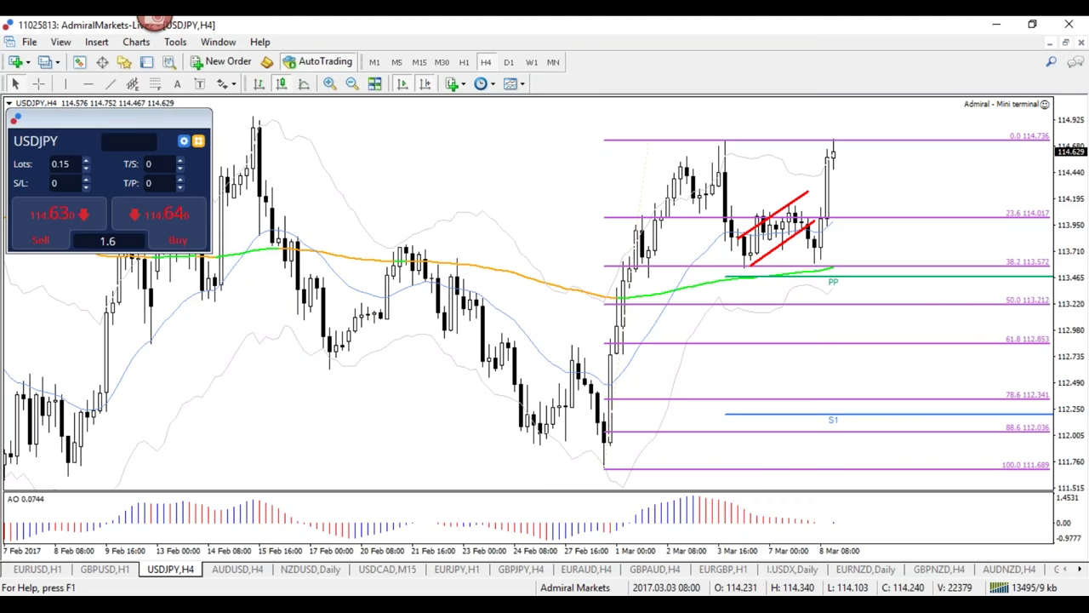
Compare the AUDUSD, GBPAUD and GBPJPY H4 charts with the EURJPY H1 chart.
{"action": "left_click", "coordinate": [238, 569]}
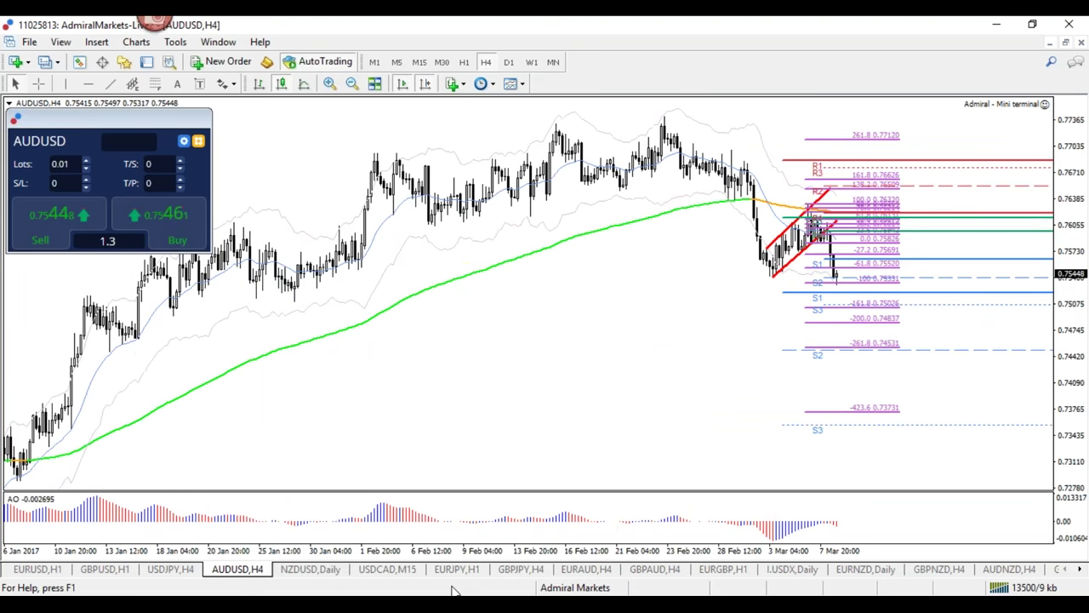
{"action": "left_click", "coordinate": [683, 572]}
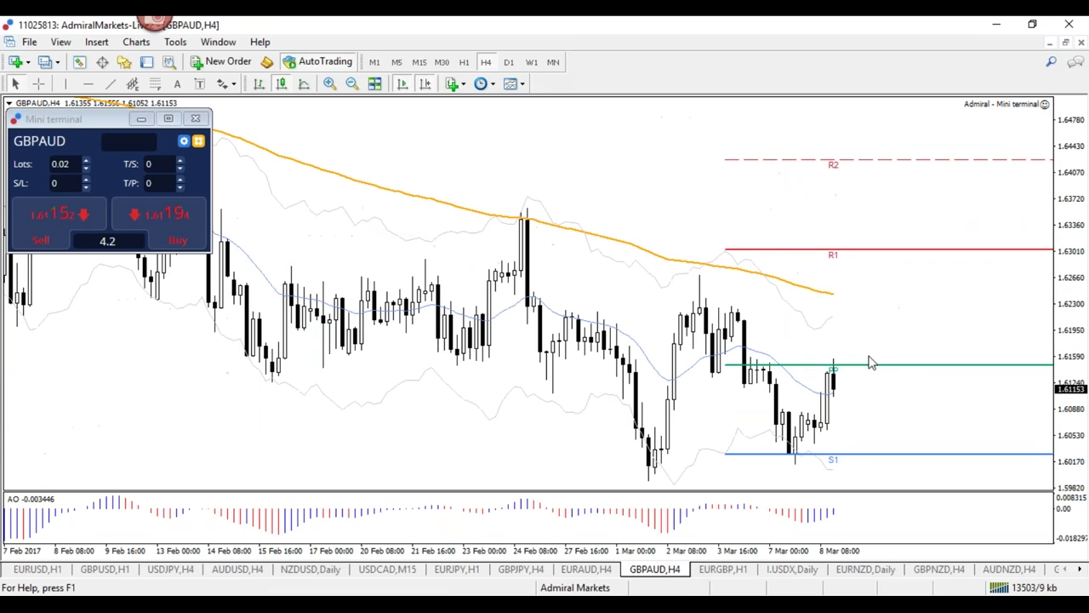
{"action": "left_click", "coordinate": [464, 570]}
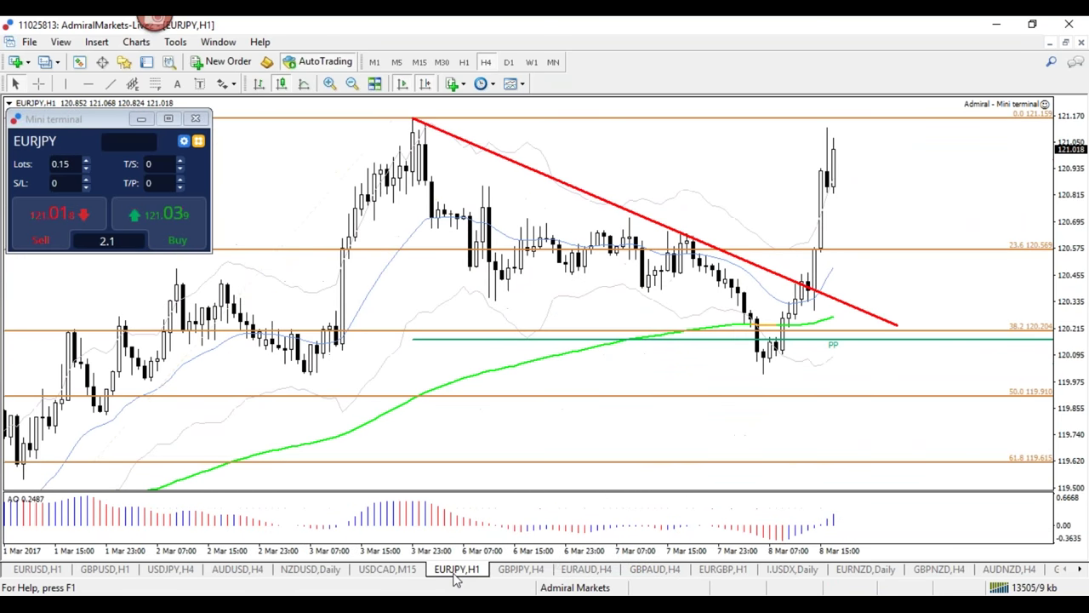
{"action": "left_click", "coordinate": [515, 569]}
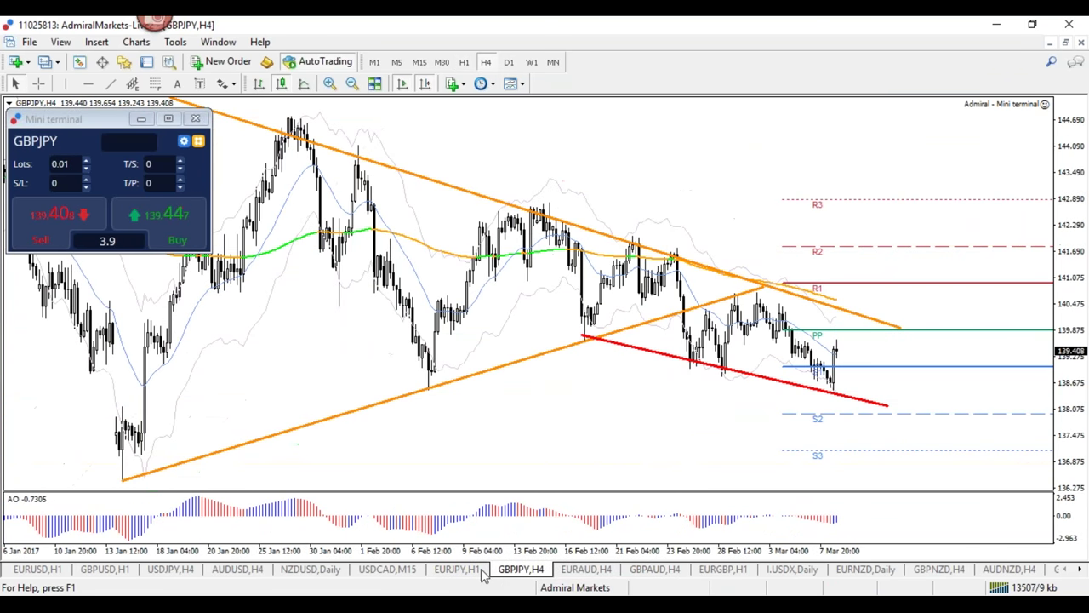
{"action": "left_click", "coordinate": [463, 570]}
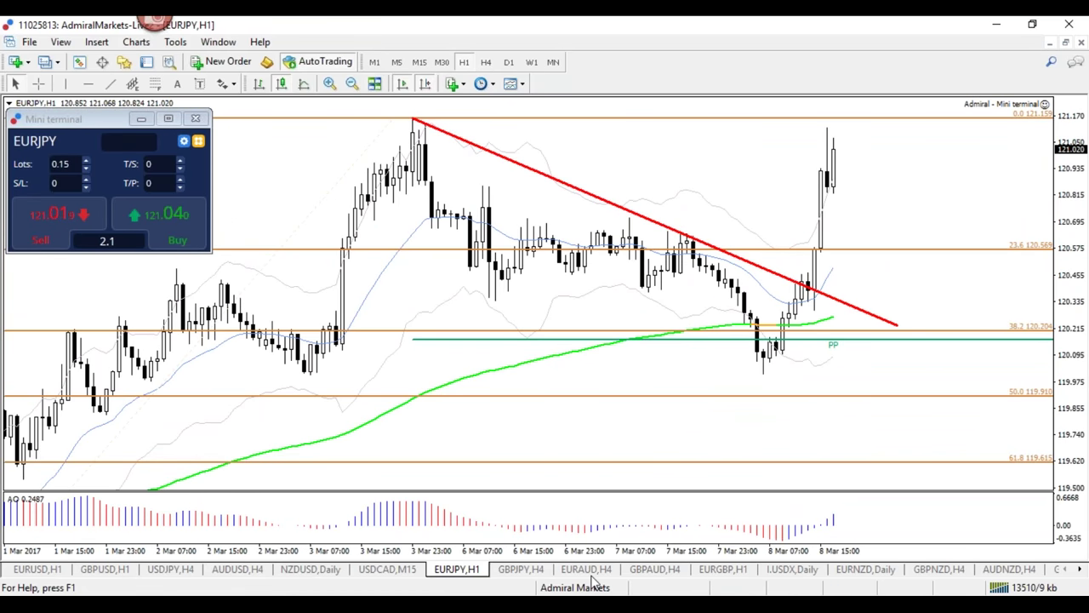
Look at the EURGBP H1 chart and inspect EURJPY on the H4 timeframe.
{"action": "left_click", "coordinate": [722, 569]}
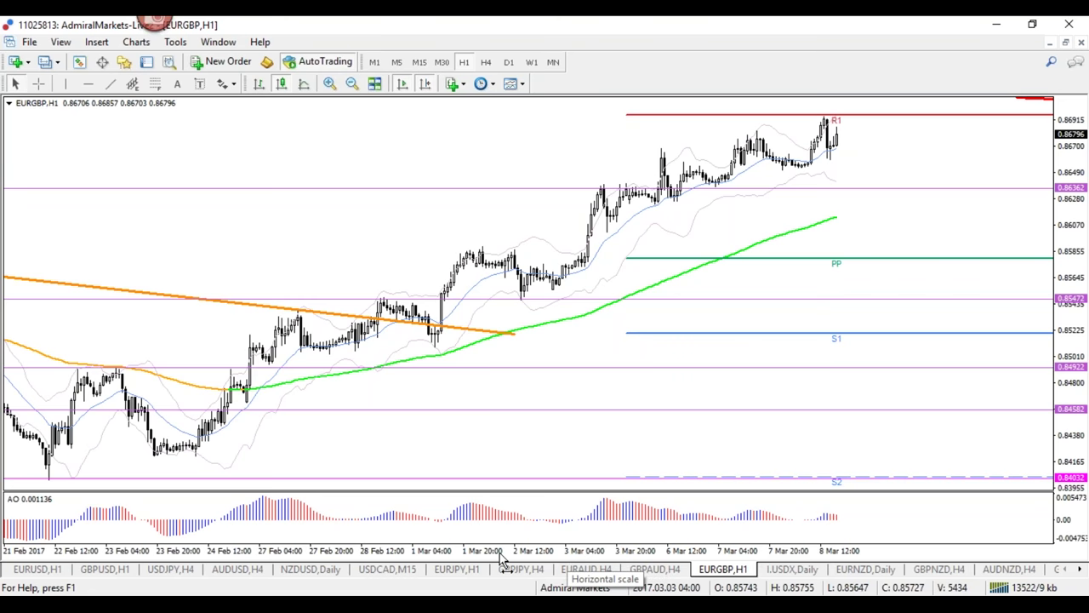
{"action": "left_click", "coordinate": [292, 611]}
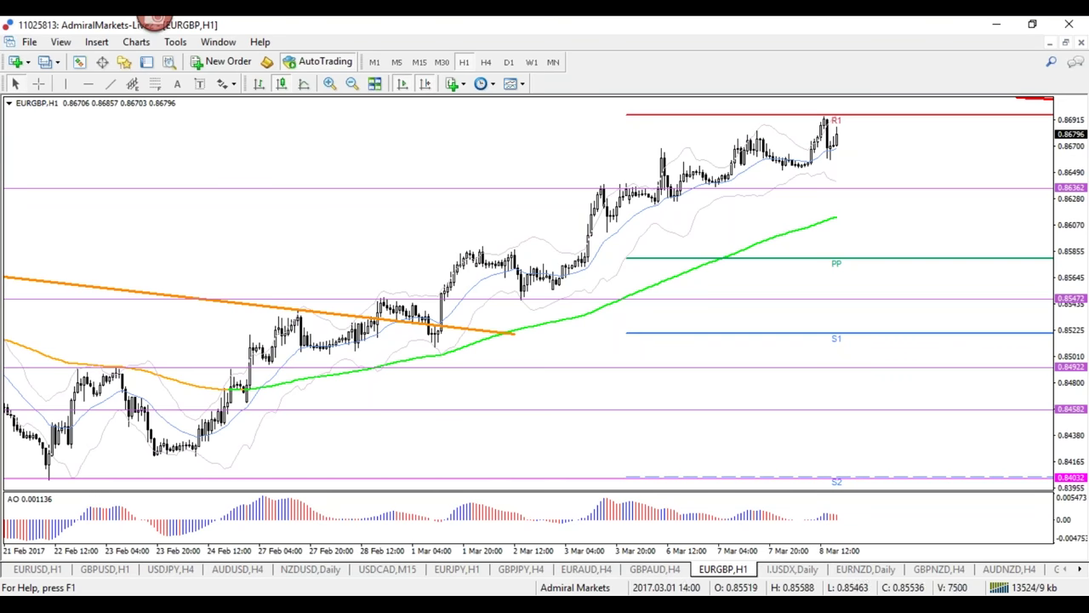
{"action": "left_click", "coordinate": [457, 568]}
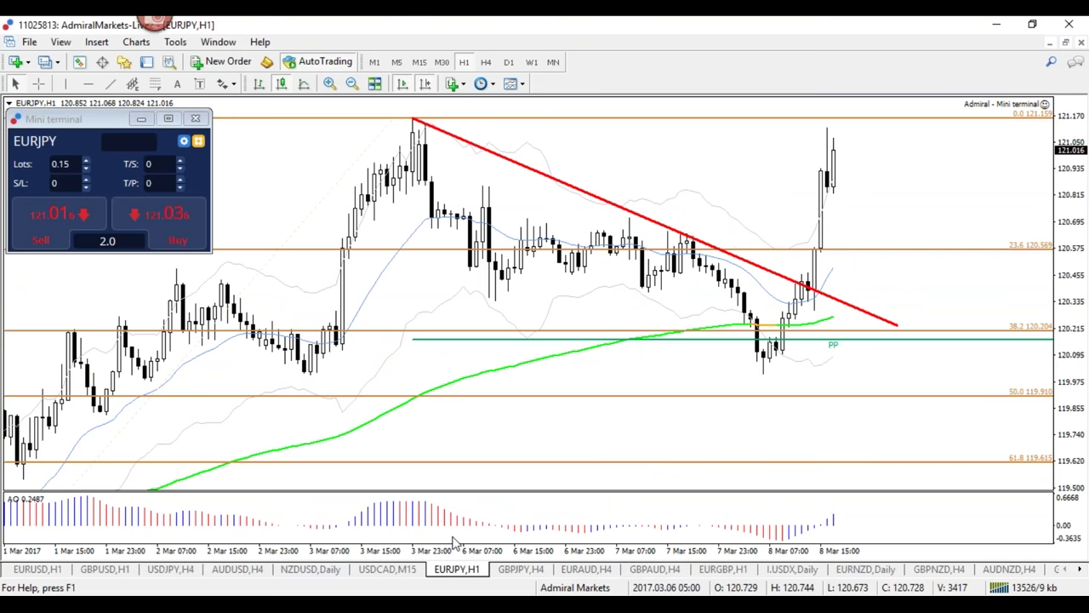
{"action": "left_click", "coordinate": [486, 62]}
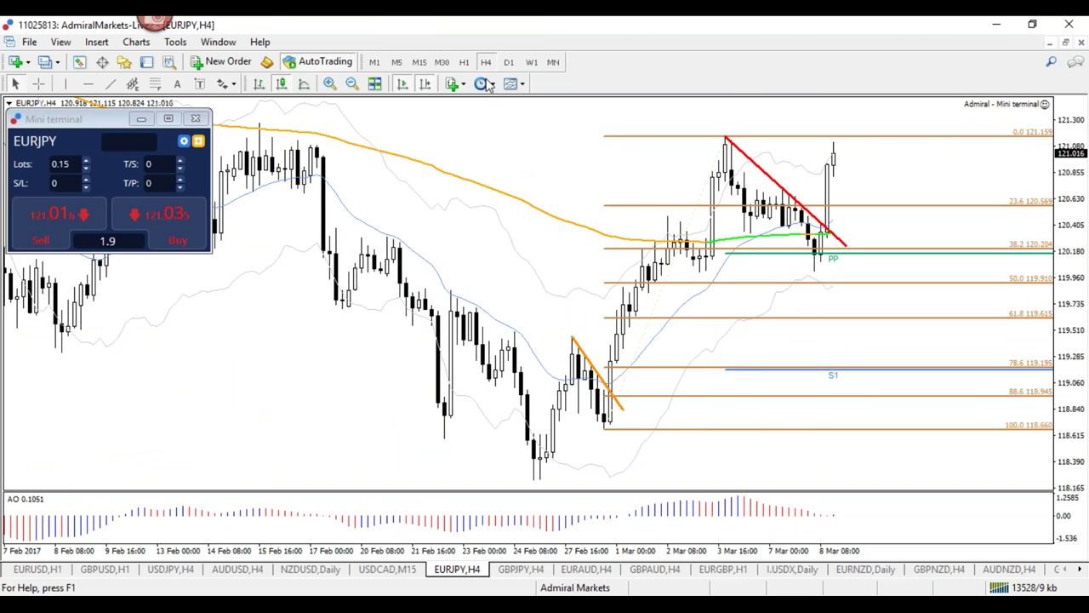
Temporarily circle the February highs along the orange horizontal line and mark the latest candles on the EURJPY H4 chart, and clear the drawings.
{"action": "key", "text": "minus"}
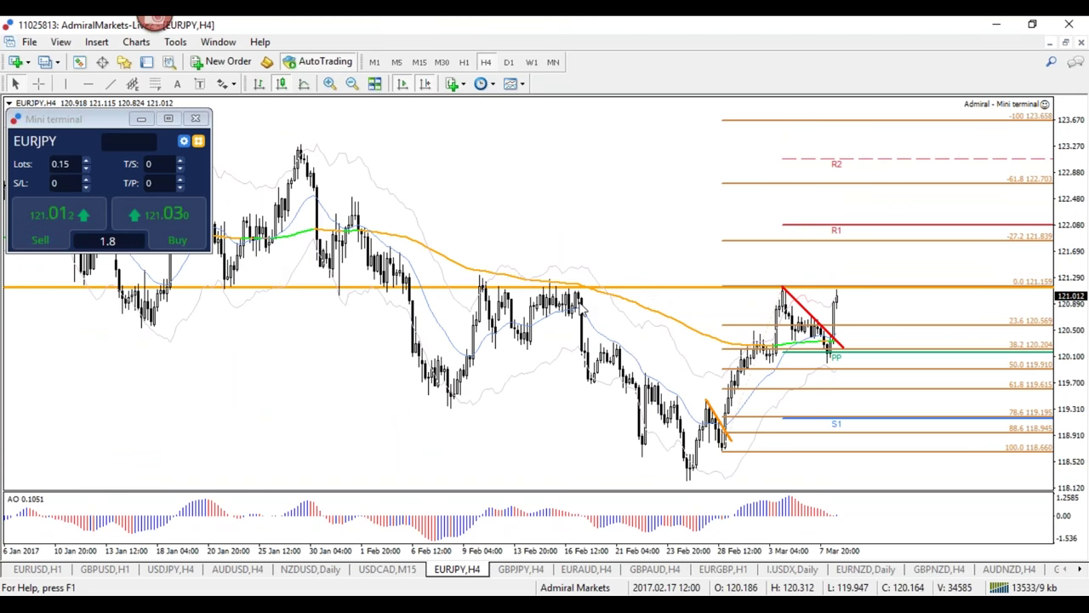
{"action": "mouse_move", "coordinate": [600, 285]}
{"action": "left_mouse_down"}
{"action": "mouse_move", "coordinate": [464, 278]}
{"action": "mouse_move", "coordinate": [610, 289]}
{"action": "mouse_move", "coordinate": [548, 274]}
{"action": "left_mouse_up"}
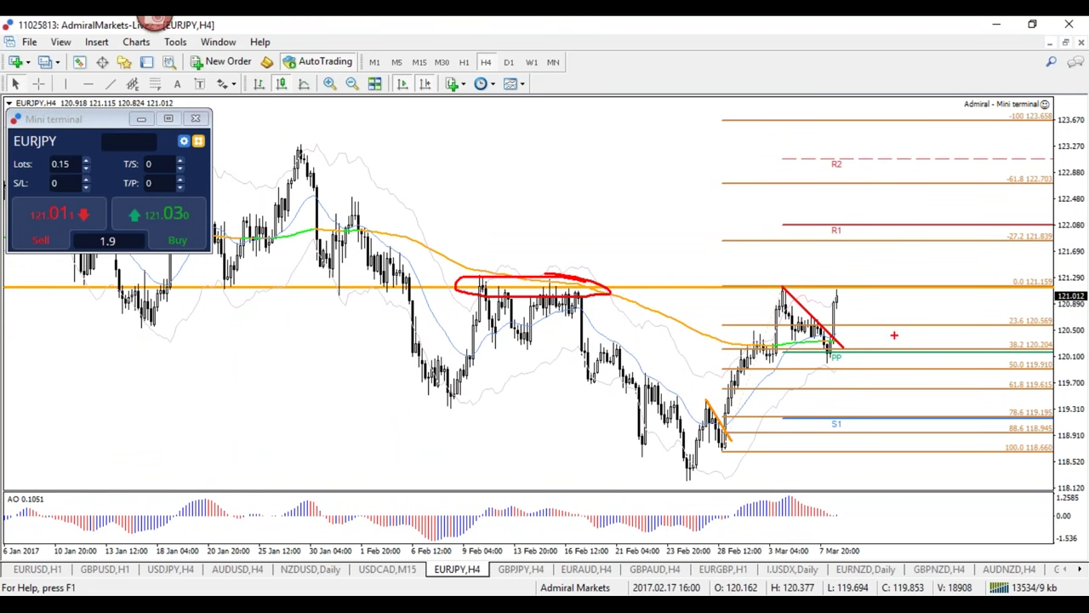
{"action": "mouse_move", "coordinate": [848, 302]}
{"action": "left_mouse_down"}
{"action": "mouse_move", "coordinate": [822, 289]}
{"action": "mouse_move", "coordinate": [850, 294]}
{"action": "left_mouse_up"}
{"action": "key", "text": "Escape"}
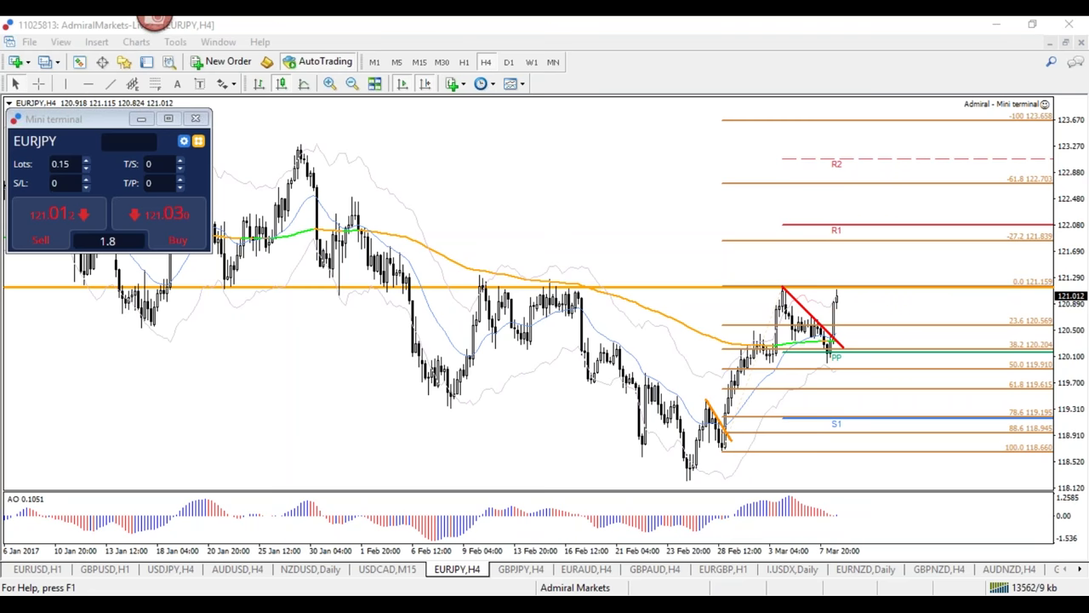
Switch to the browser and open the Forex & CFD Webinars page on the Admiral Markets site.
{"action": "key", "text": "alt+Tab"}
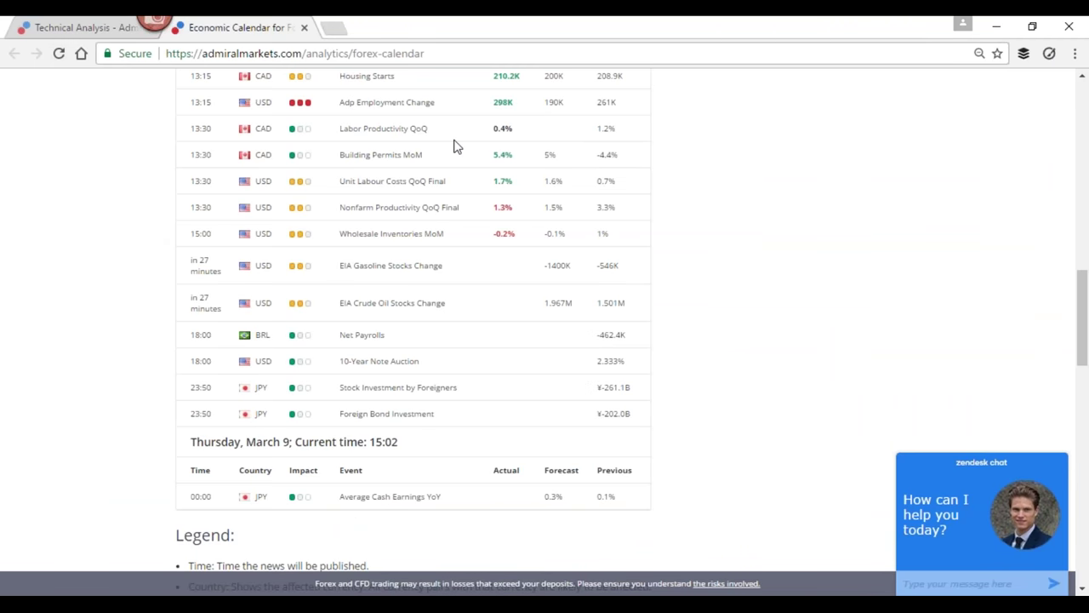
{"action": "scroll", "coordinate": [453, 146], "scroll_direction": "up", "scroll_amount": 10}
{"action": "mouse_move", "coordinate": [575, 162]}
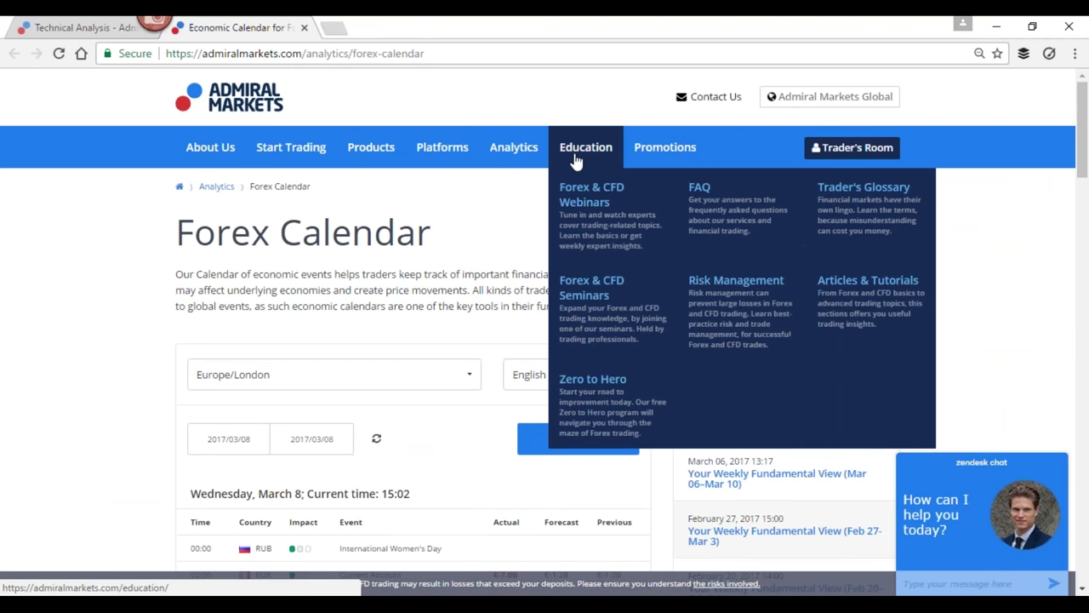
{"action": "left_click", "coordinate": [569, 214]}
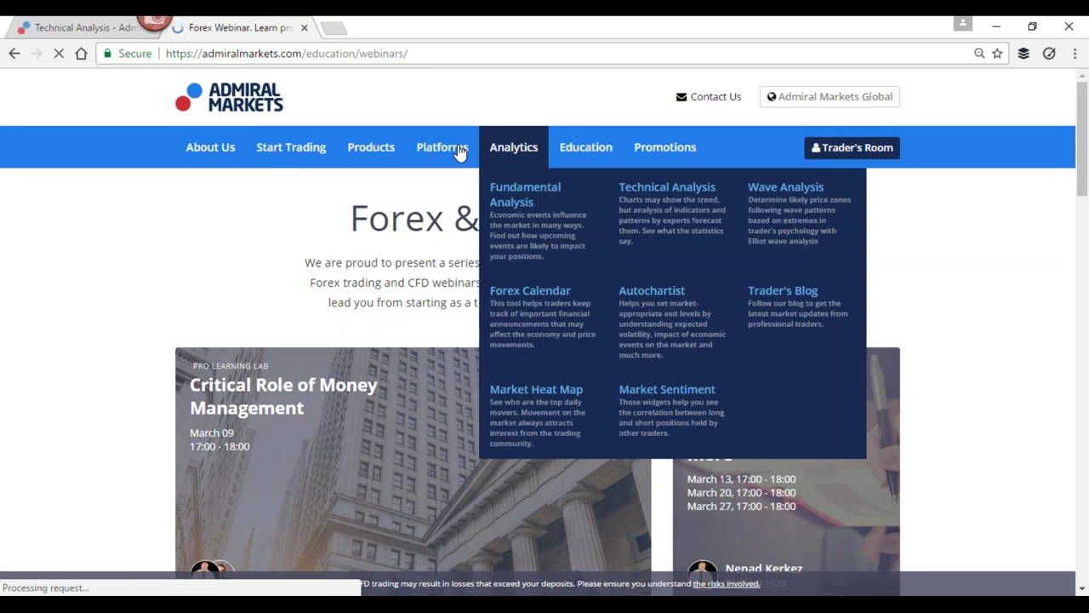
{"action": "mouse_move", "coordinate": [460, 151]}
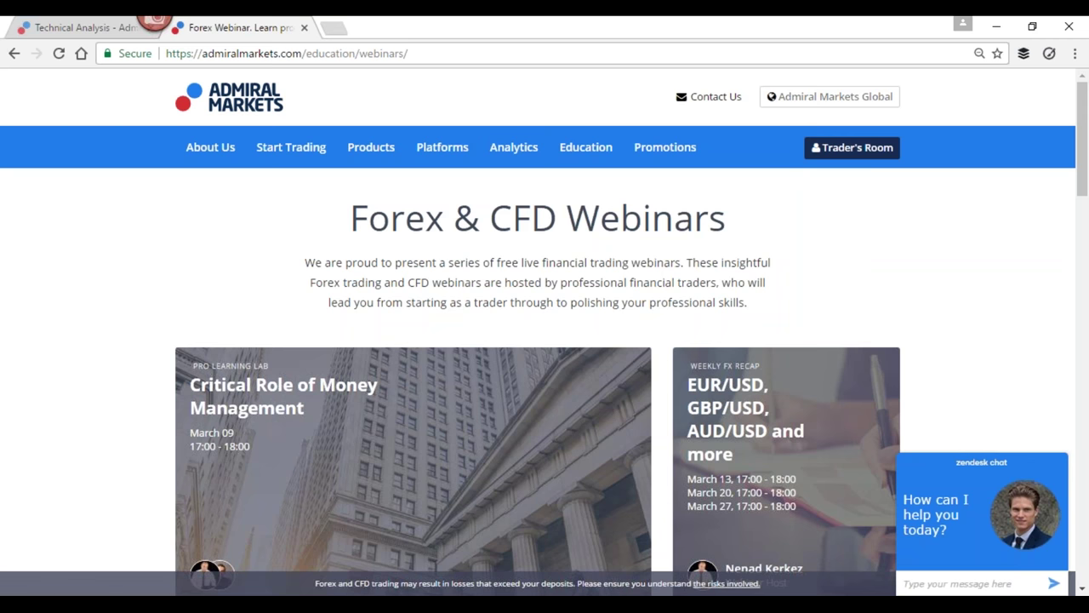
Return to MetaTrader, show EURJPY on H1, and temporarily circle the March correction below the red trend line.
{"action": "key", "text": "alt+Tab"}
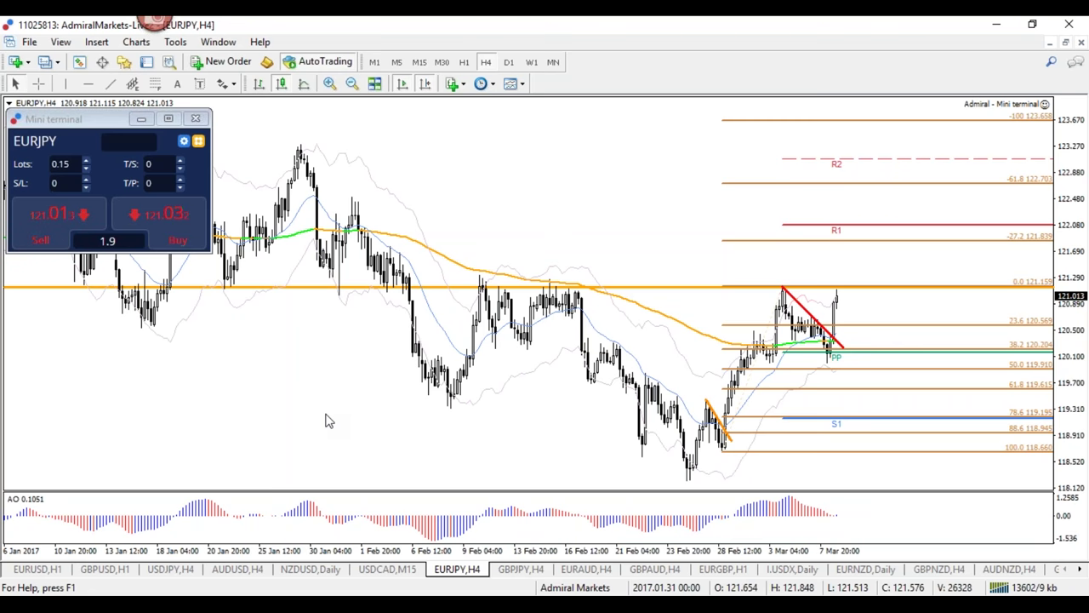
{"action": "left_click", "coordinate": [463, 63]}
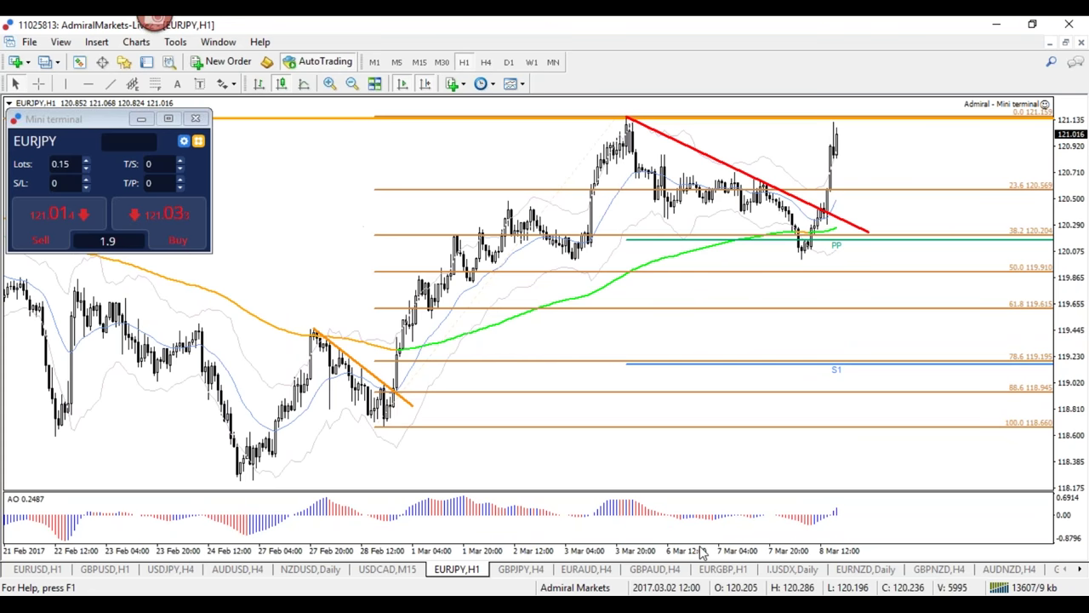
{"action": "key", "text": "plus"}
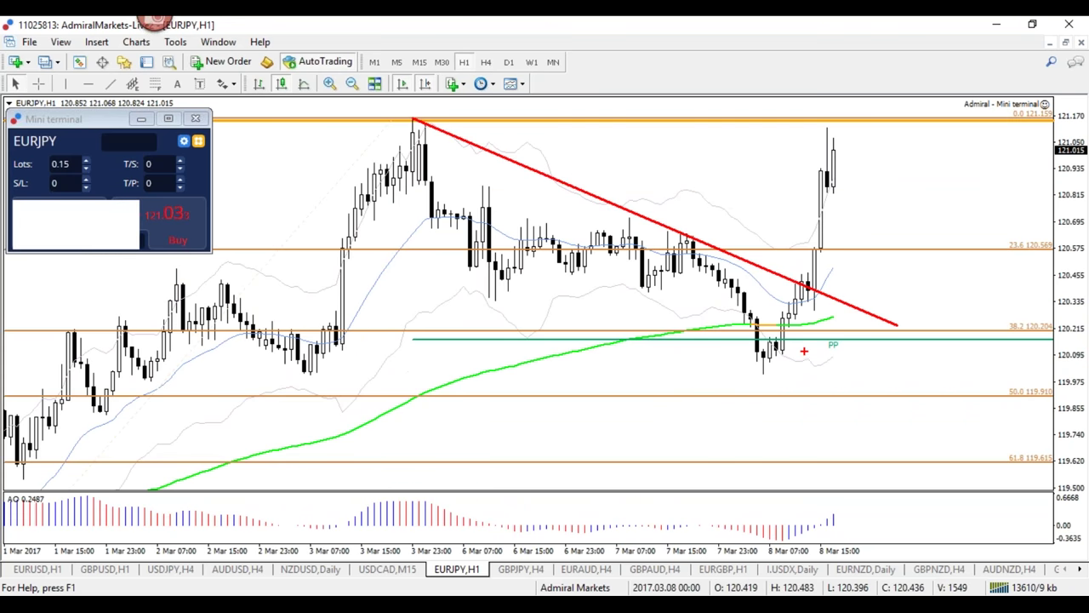
{"action": "mouse_move", "coordinate": [790, 323]}
{"action": "left_mouse_down"}
{"action": "mouse_move", "coordinate": [401, 136]}
{"action": "mouse_move", "coordinate": [705, 417]}
{"action": "mouse_move", "coordinate": [819, 349]}
{"action": "mouse_move", "coordinate": [790, 311]}
{"action": "left_mouse_up"}
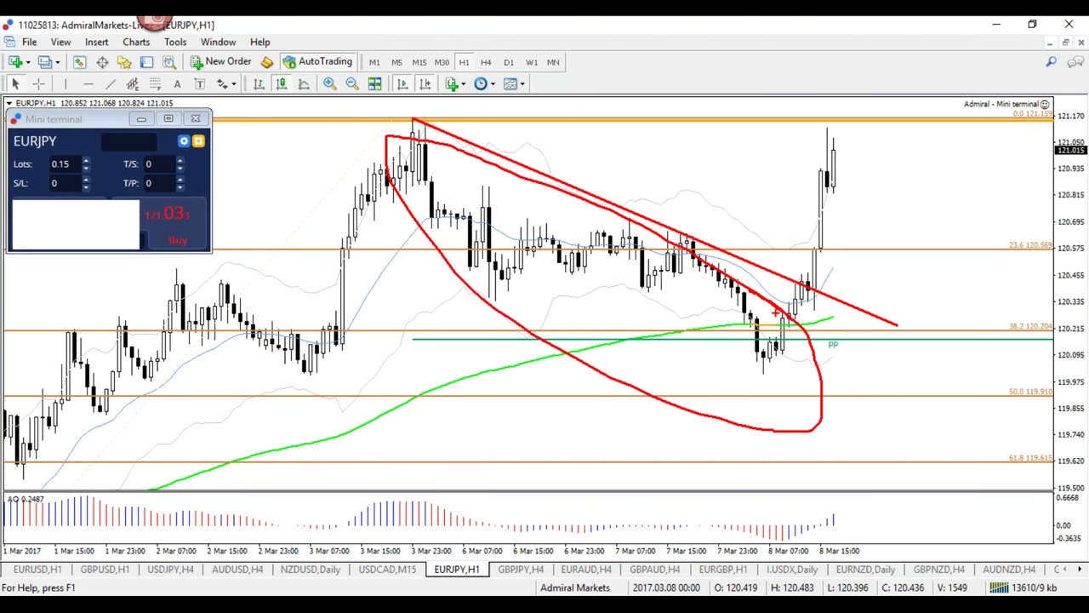
{"action": "key", "text": "Escape"}
{"action": "key", "text": "minus"}
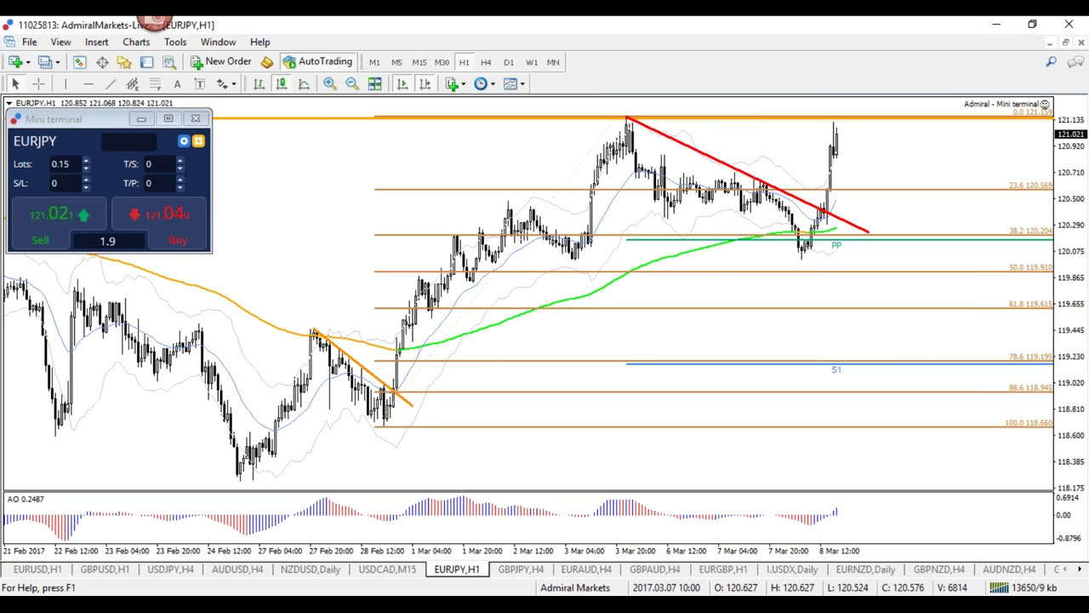
{"action": "mouse_move", "coordinate": [822, 226]}
{"action": "left_mouse_down"}
{"action": "mouse_move", "coordinate": [783, 196]}
{"action": "mouse_move", "coordinate": [726, 259]}
{"action": "mouse_move", "coordinate": [810, 217]}
{"action": "left_mouse_up"}
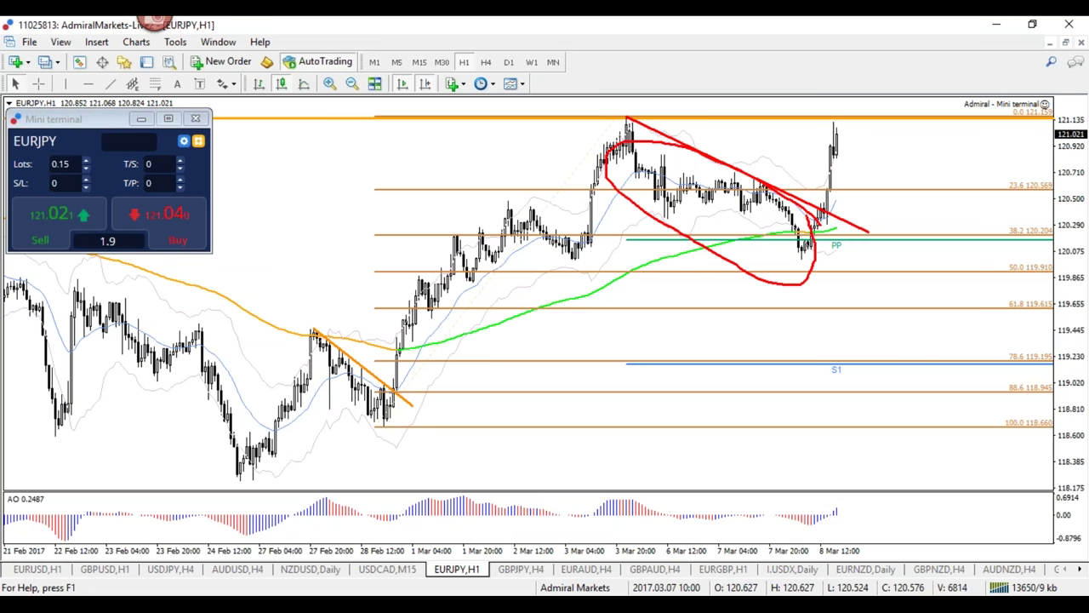
{"action": "key", "text": "Escape"}
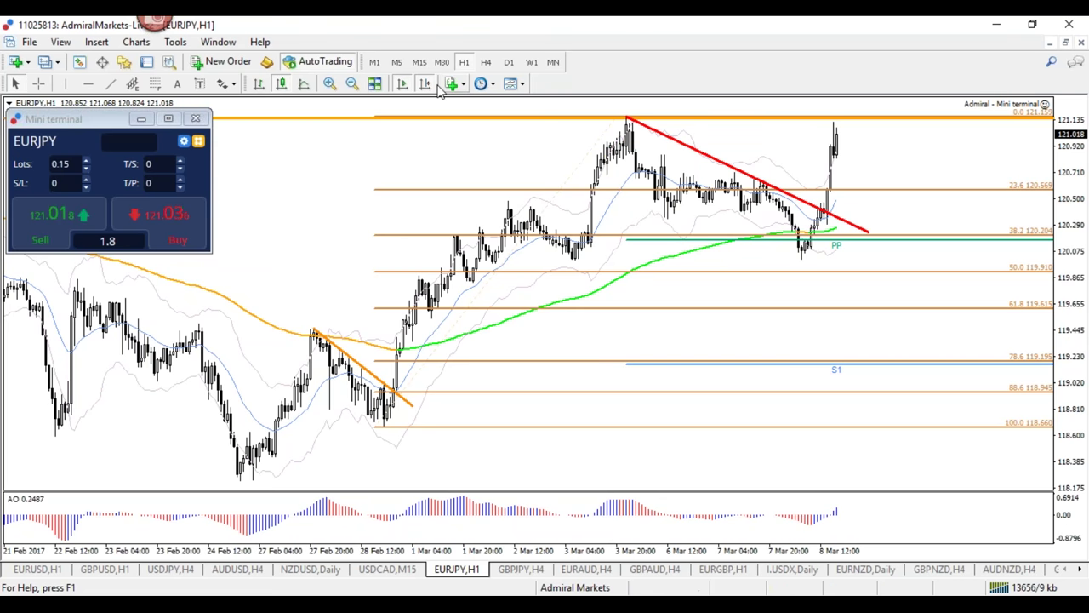
Go back to December 2016 and January 2017 on EURJPY H1, temporarily circling the broad price range.
{"action": "scroll", "coordinate": [552, 296], "scroll_direction": "left", "scroll_amount": 10}
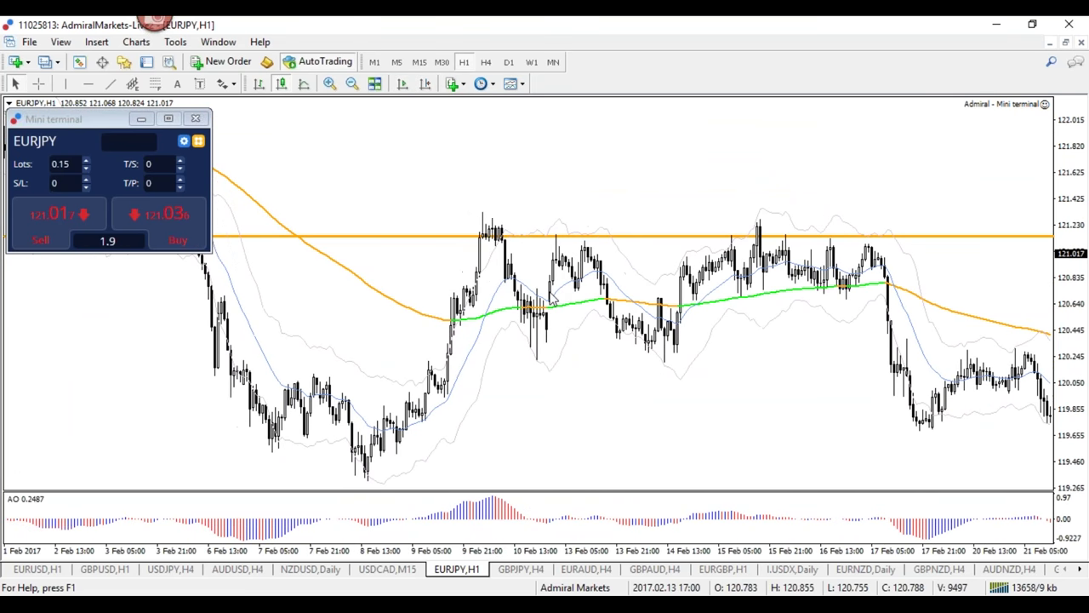
{"action": "scroll", "coordinate": [551, 296], "scroll_direction": "left", "scroll_amount": 10}
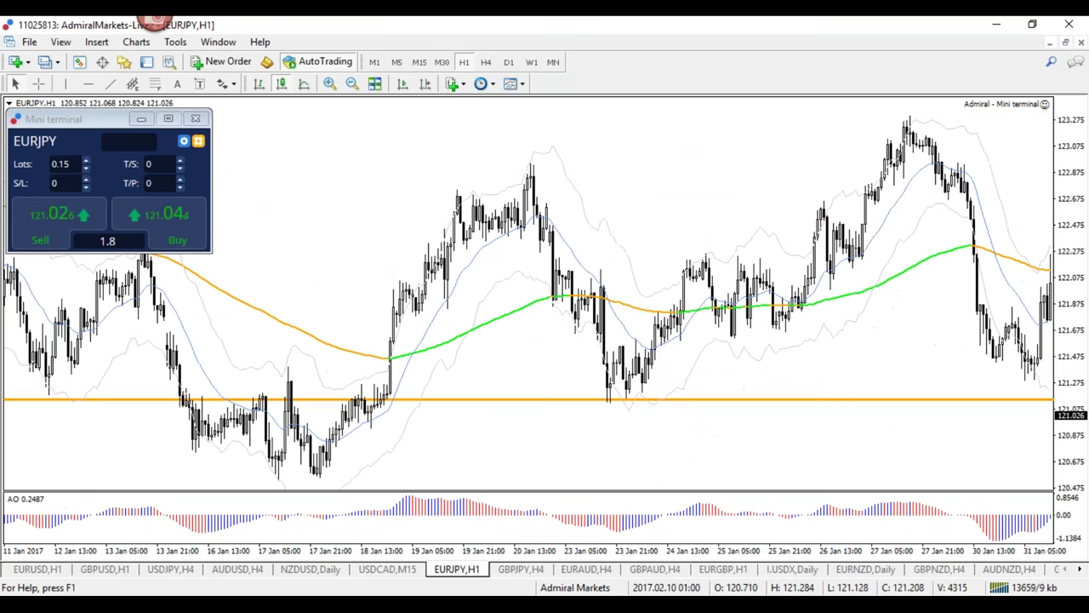
{"action": "scroll", "coordinate": [1032, 270], "scroll_direction": "left", "scroll_amount": 10}
{"action": "scroll", "coordinate": [1032, 271], "scroll_direction": "right", "scroll_amount": 3}
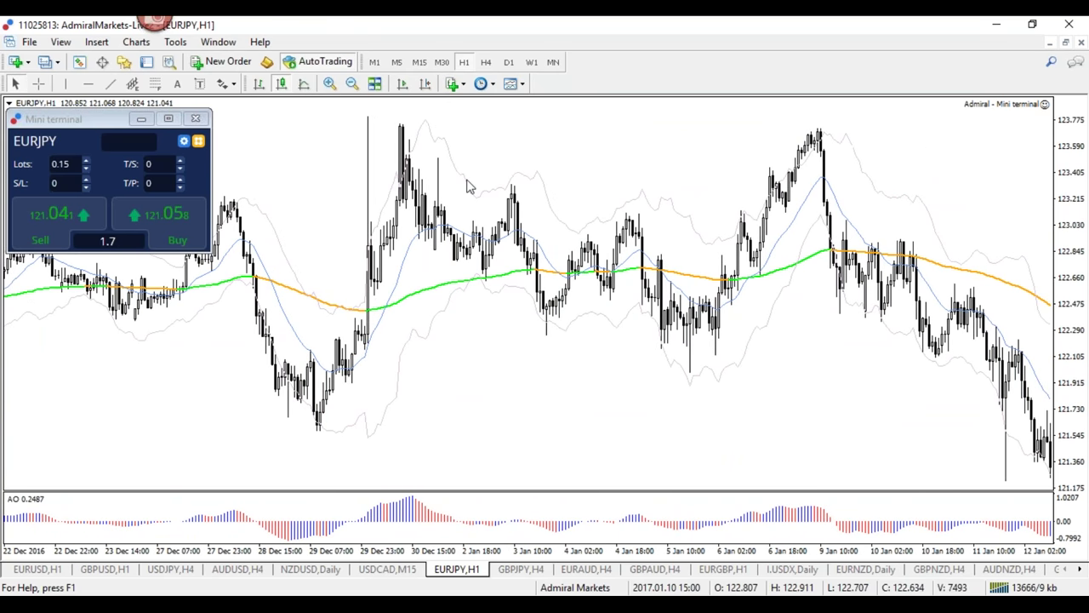
{"action": "mouse_move", "coordinate": [863, 194]}
{"action": "left_mouse_down"}
{"action": "mouse_move", "coordinate": [129, 311]}
{"action": "mouse_move", "coordinate": [715, 166]}
{"action": "left_mouse_up"}
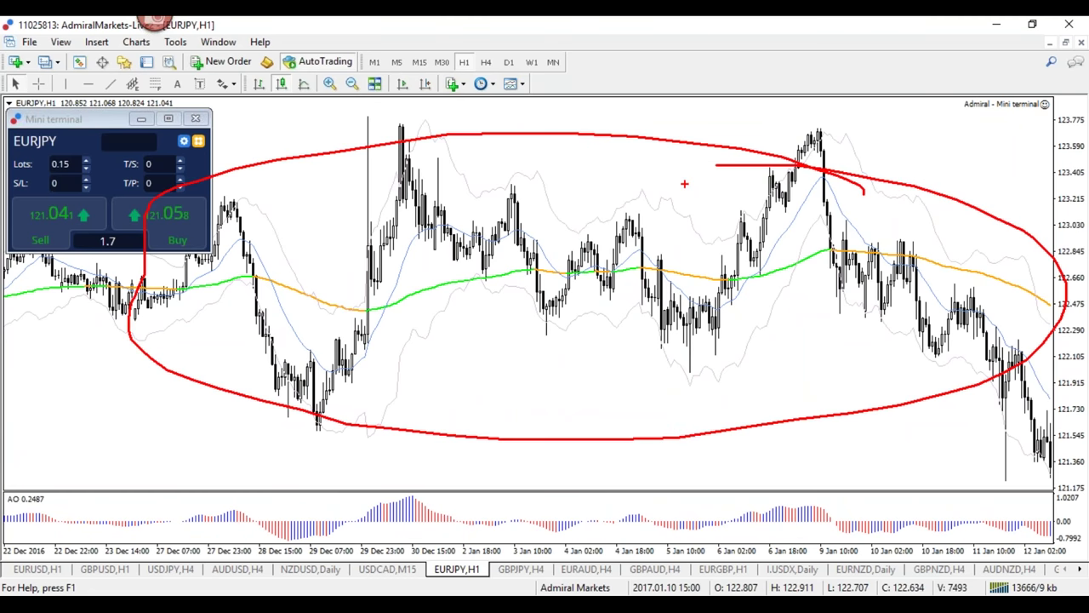
{"action": "key", "text": "Escape"}
Place a vertical line at 2016.12.29 13:00 on the EURJPY H1 chart.
{"action": "scroll", "coordinate": [684, 183], "scroll_direction": "right", "scroll_amount": 5}
{"action": "scroll", "coordinate": [537, 202], "scroll_direction": "left", "scroll_amount": 4}
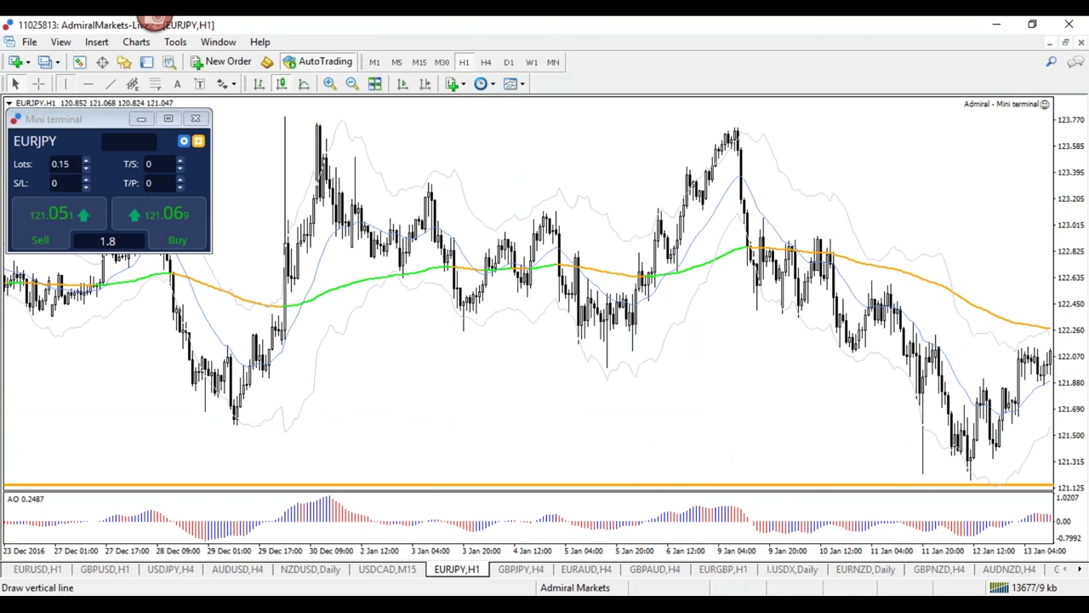
{"action": "left_click", "coordinate": [64, 83]}
{"action": "left_click", "coordinate": [246, 255]}
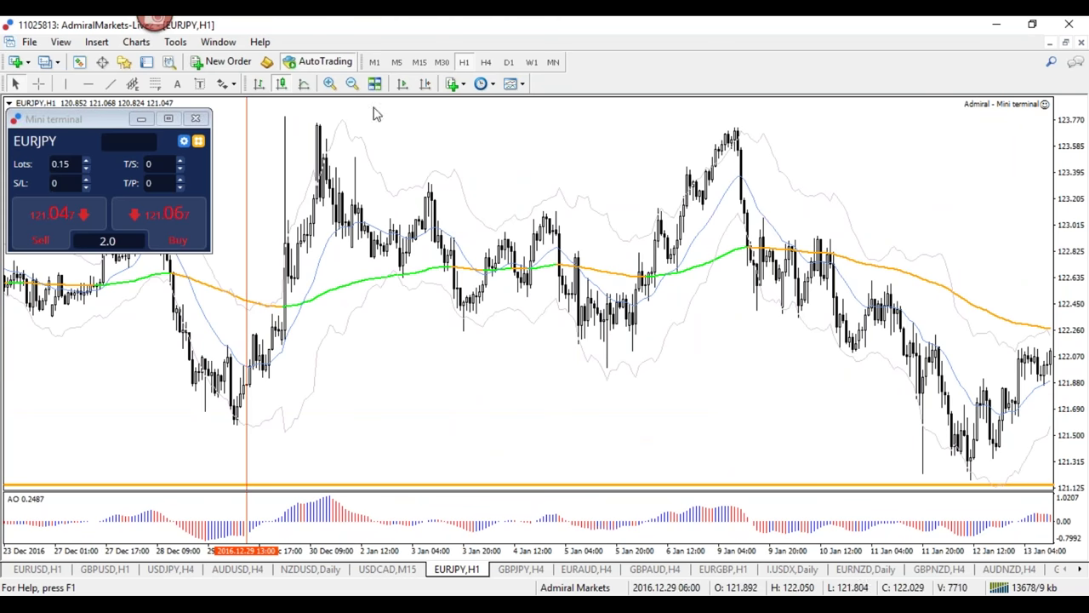
Show EURJPY on H4 around the vertical line and temporarily circle the sideways range from mid-December to mid-January.
{"action": "left_click", "coordinate": [486, 62]}
{"action": "scroll", "coordinate": [564, 202], "scroll_direction": "left", "scroll_amount": 5}
{"action": "scroll", "coordinate": [656, 219], "scroll_direction": "left", "scroll_amount": 3}
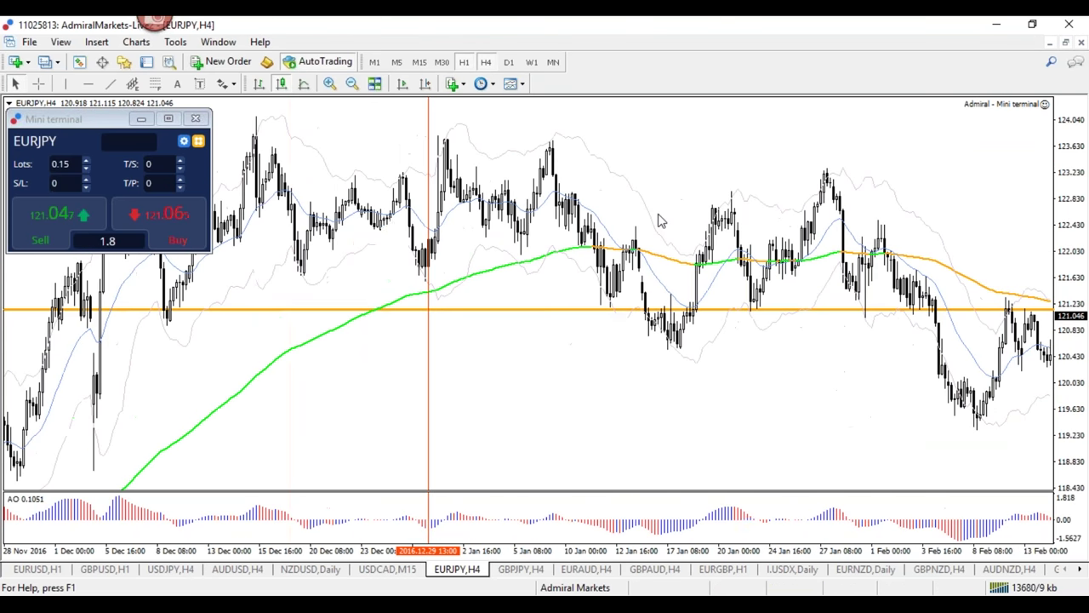
{"action": "scroll", "coordinate": [680, 236], "scroll_direction": "left", "scroll_amount": 6}
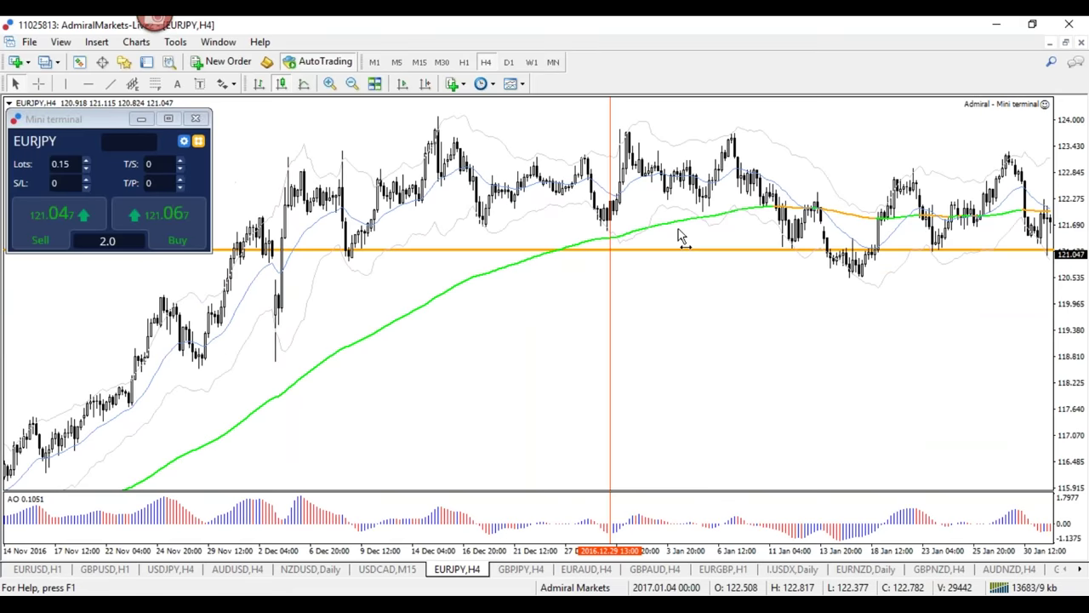
{"action": "scroll", "coordinate": [681, 237], "scroll_direction": "left", "scroll_amount": 2}
{"action": "mouse_move", "coordinate": [813, 170]}
{"action": "left_mouse_down"}
{"action": "mouse_move", "coordinate": [459, 146]}
{"action": "mouse_move", "coordinate": [852, 192]}
{"action": "mouse_move", "coordinate": [784, 165]}
{"action": "left_mouse_up"}
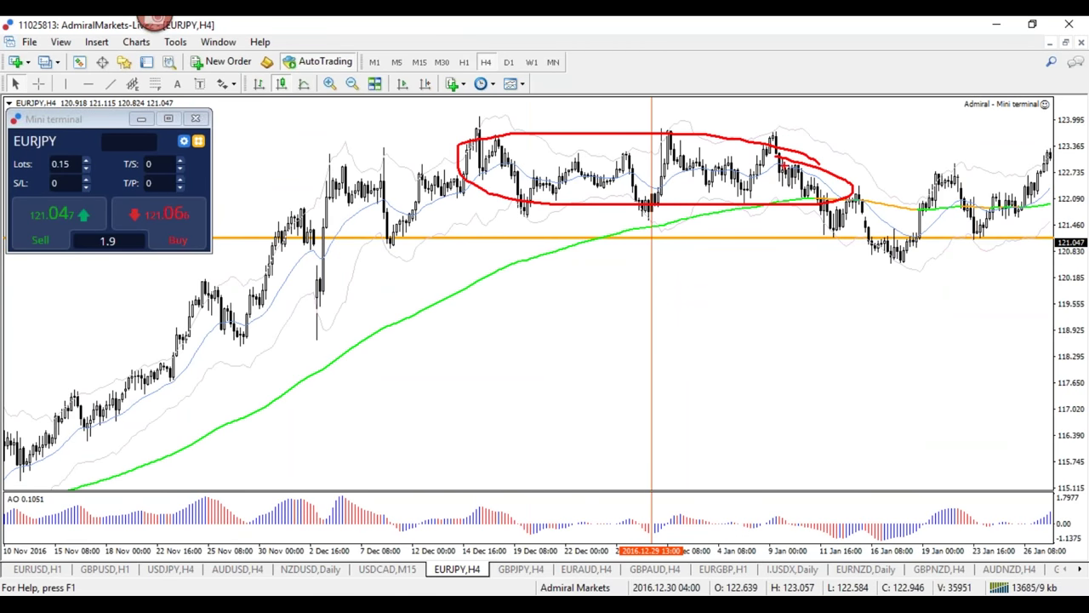
{"action": "key", "text": "Escape"}
On the EURJPY daily chart, temporarily outline the December–January range, the break below it, the January pullback and the drop to the late-February low.
{"action": "left_click", "coordinate": [507, 62]}
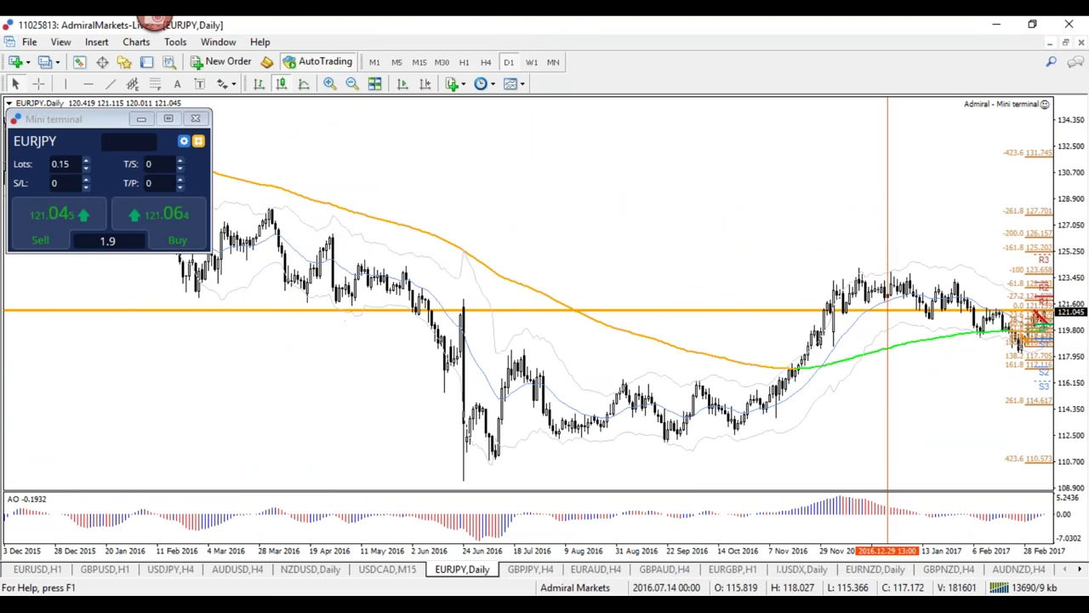
{"action": "key", "text": "plus"}
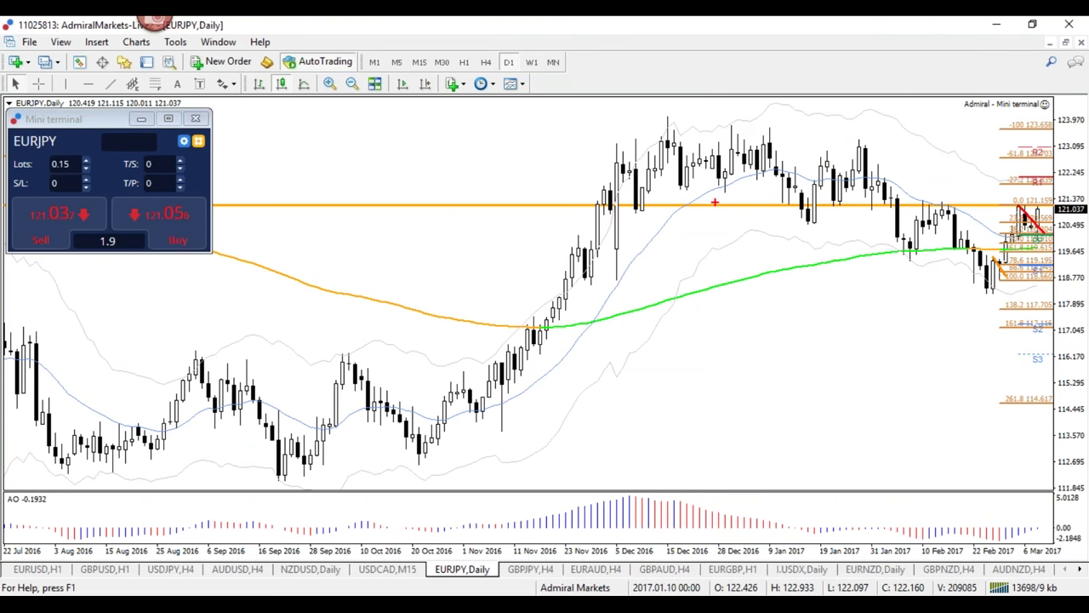
{"action": "mouse_move", "coordinate": [602, 137]}
{"action": "left_mouse_down"}
{"action": "mouse_move", "coordinate": [790, 158]}
{"action": "mouse_move", "coordinate": [715, 189]}
{"action": "mouse_move", "coordinate": [611, 191]}
{"action": "left_mouse_up"}
{"action": "mouse_move", "coordinate": [815, 211]}
{"action": "left_mouse_down"}
{"action": "mouse_move", "coordinate": [791, 199]}
{"action": "mouse_move", "coordinate": [813, 206]}
{"action": "mouse_move", "coordinate": [827, 166]}
{"action": "mouse_move", "coordinate": [864, 151]}
{"action": "mouse_move", "coordinate": [970, 296]}
{"action": "mouse_move", "coordinate": [938, 298]}
{"action": "left_mouse_up"}
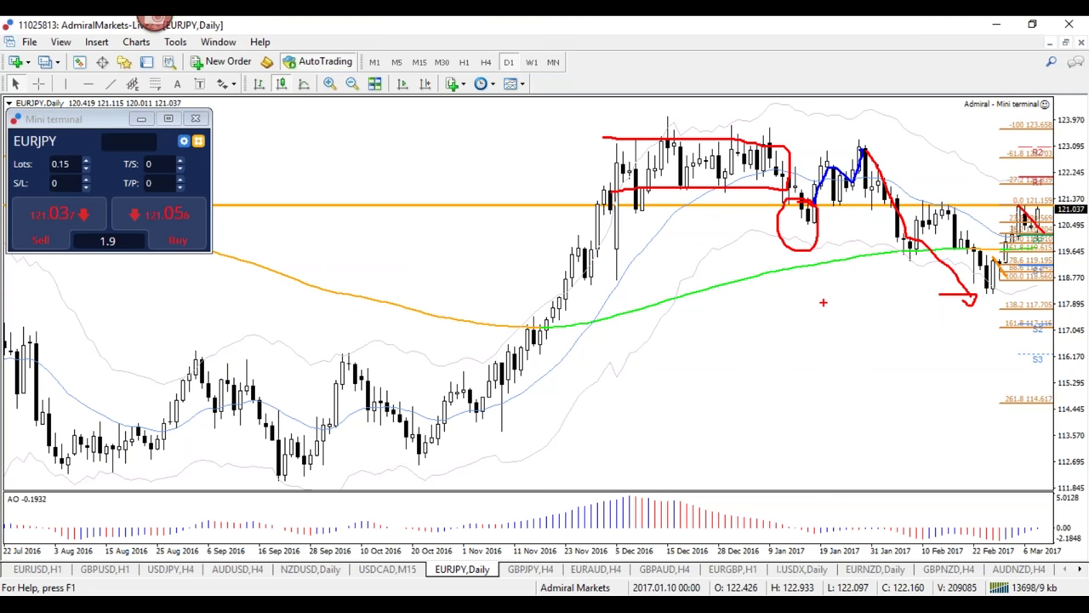
{"action": "key", "text": "Escape"}
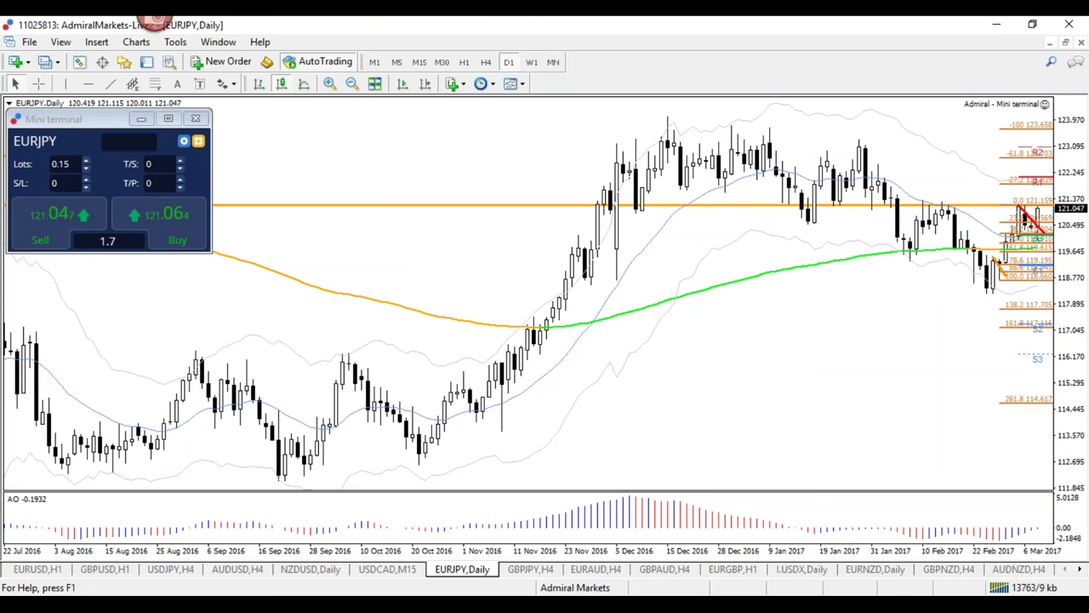